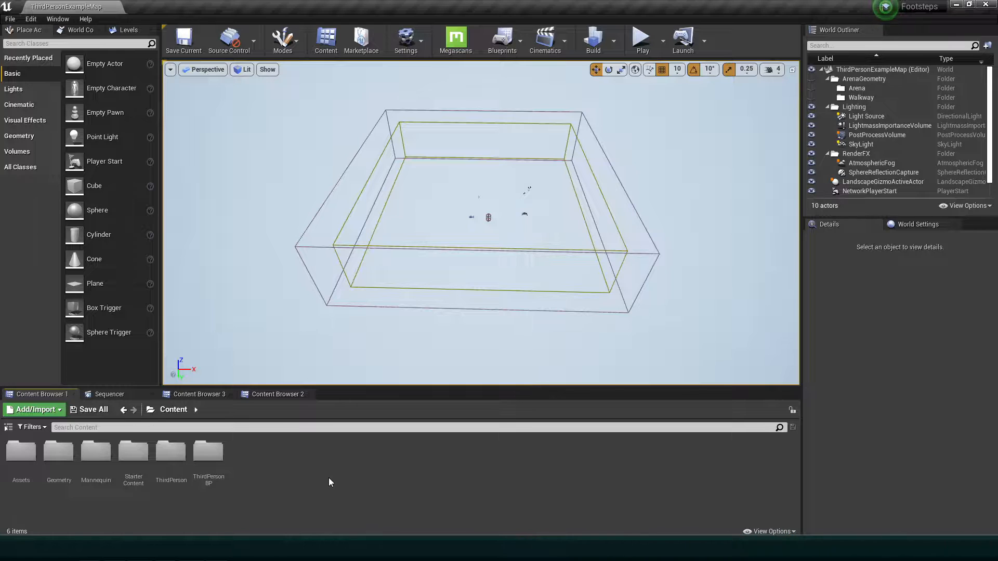
Step: Open the Footsteps folder under Assets > Sounds to view the footstep sound assets
mouse_move(364, 242)
right_down()
mouse_move(395, 216)
mouse_move(363, 239)
right_up()
double_click(20, 452)
double_click(21, 453)
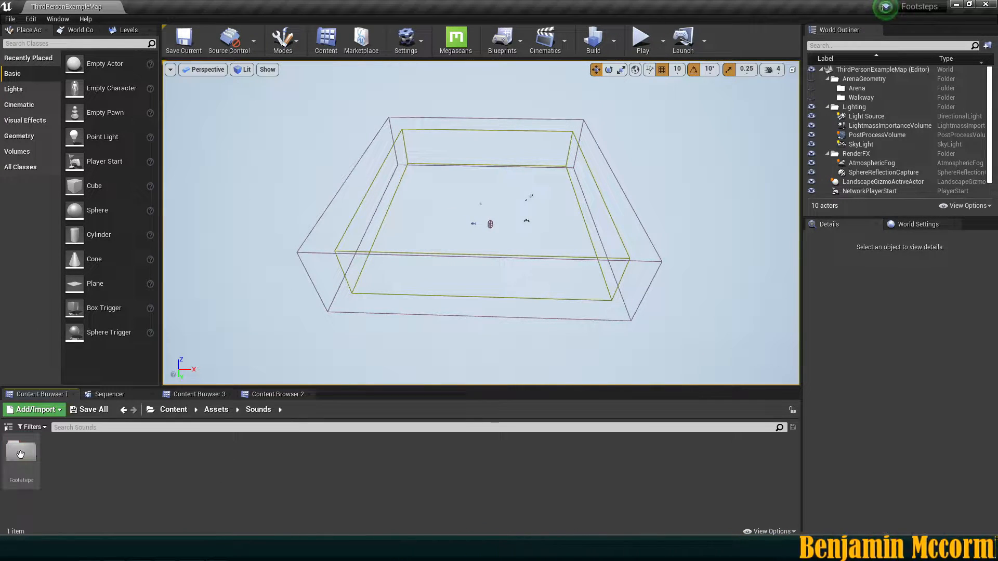
double_click(21, 452)
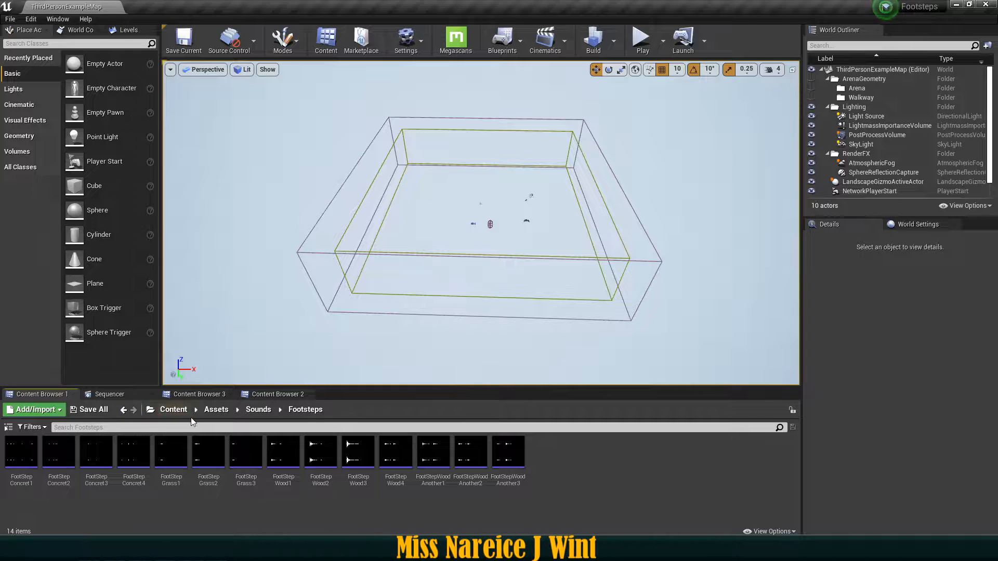
Step: Create a material named Landscape in the Content folder and open it for editing
click(174, 410)
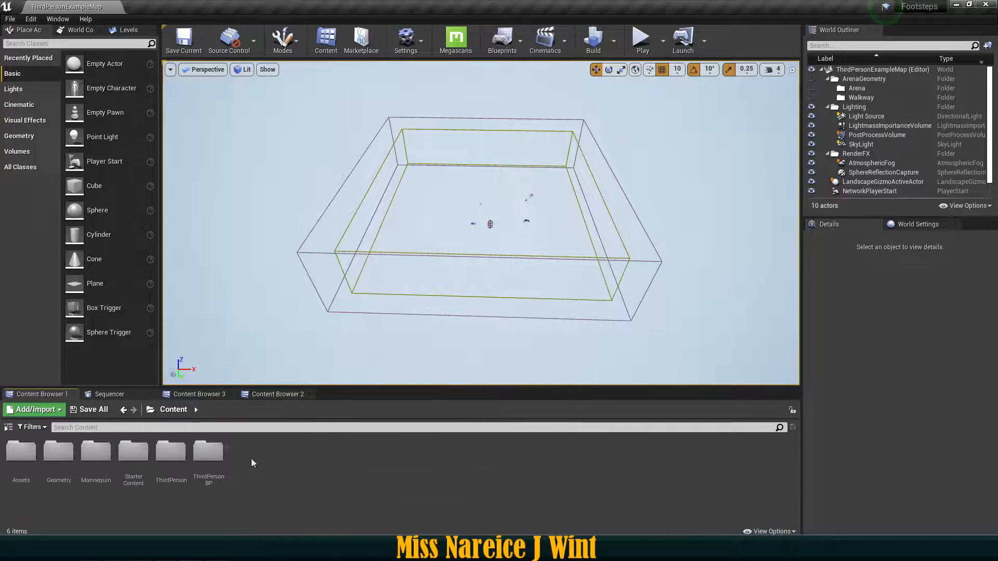
right_click(304, 491)
click(339, 282)
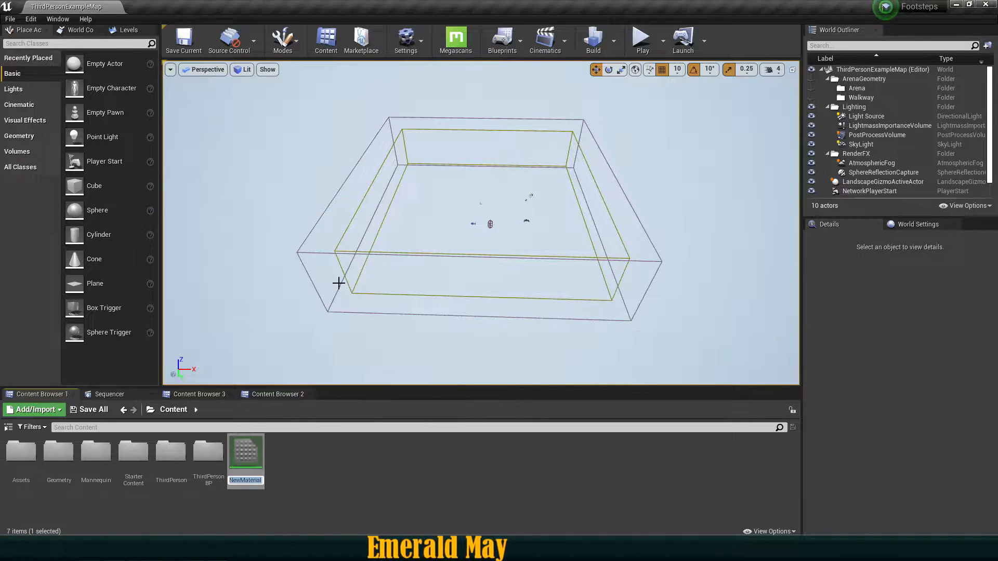
text(Landscap)
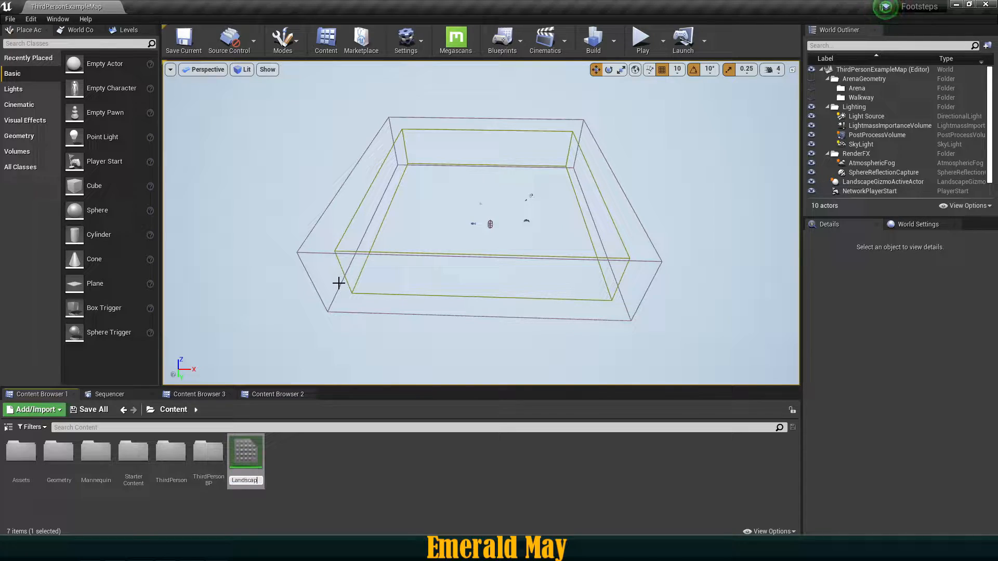
text(e)
key(Return)
key(Return)
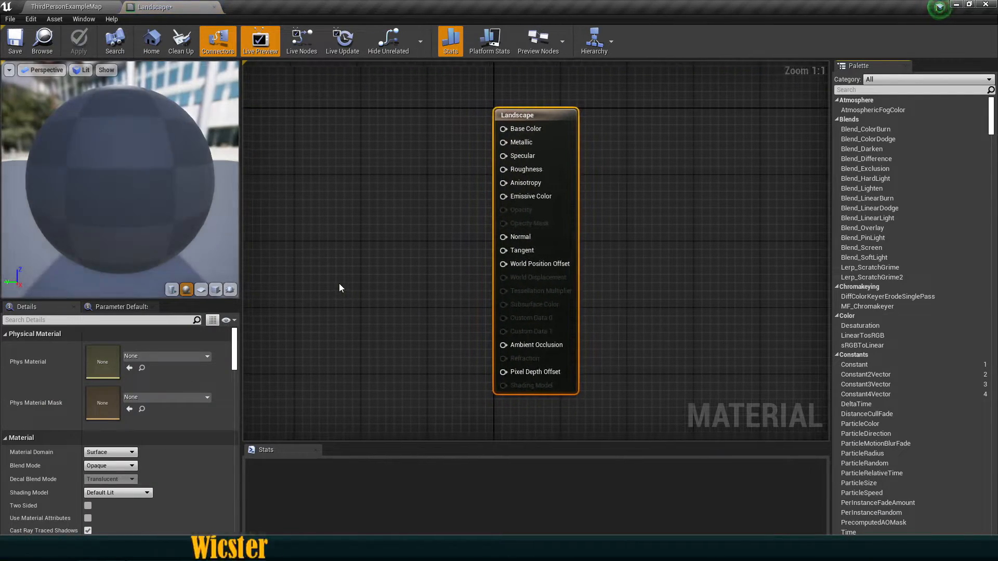
Step: Add three Texture Sample nodes to the graph and stack them in a column to the left of the Landscape node
right_drag(494, 242, 462, 222)
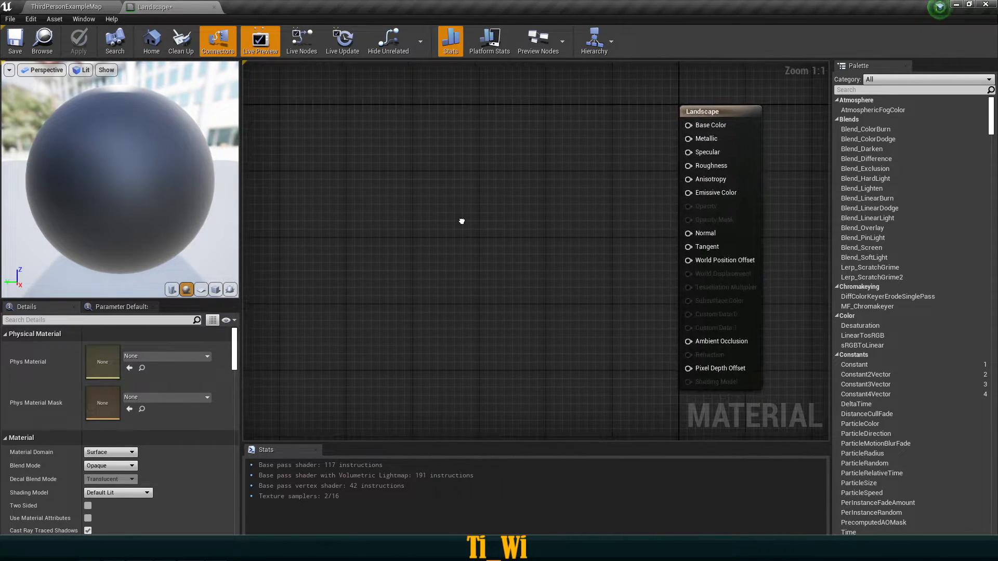
click(336, 131)
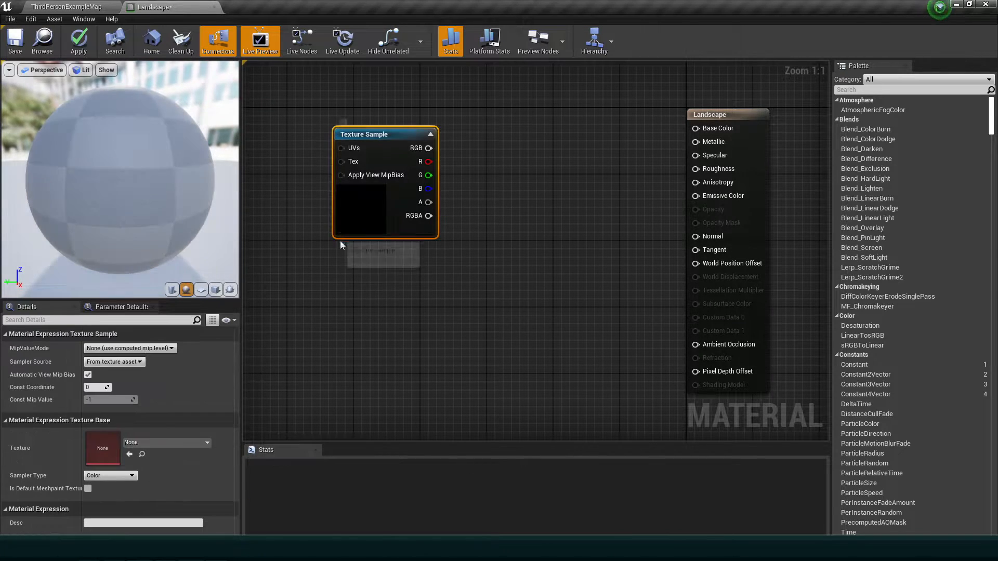
click(341, 247)
click(340, 369)
drag(362, 375, 359, 367)
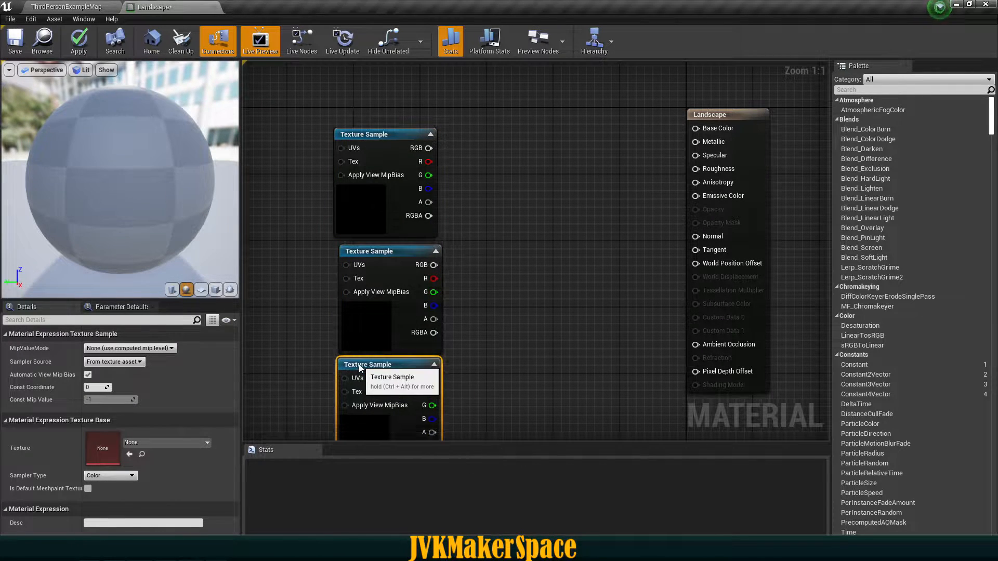
drag(317, 335, 370, 366)
drag(373, 319, 373, 315)
drag(303, 189, 414, 364)
drag(409, 323, 368, 298)
click(444, 270)
Step: Assign the T_Wood_Oak_D texture to the uppermost Texture Sample node
right_drag(445, 269, 505, 238)
click(397, 151)
click(156, 442)
text(wood)
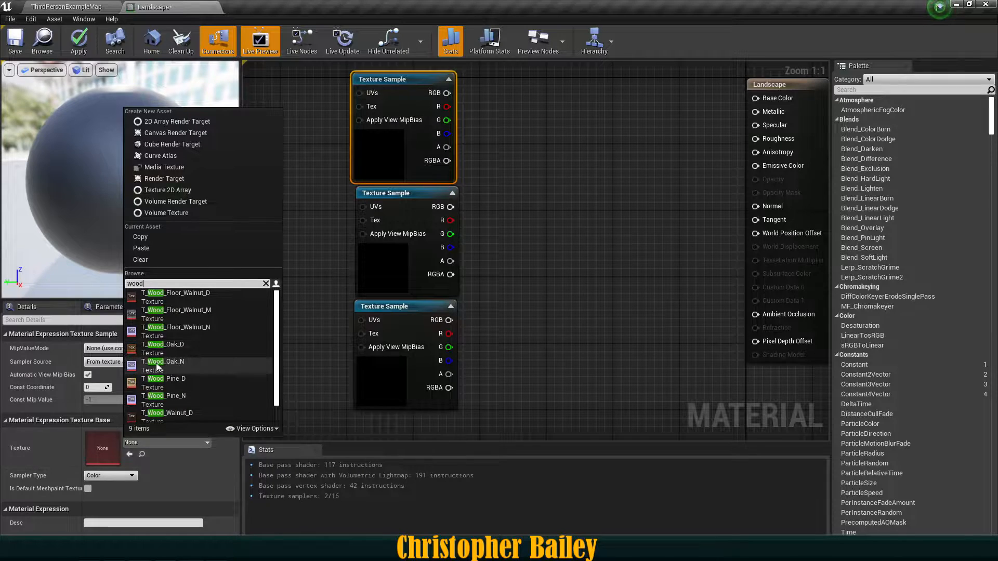
click(168, 354)
Step: Assign the T_Concrete_Poured_D texture to the middle Texture Sample node
click(385, 257)
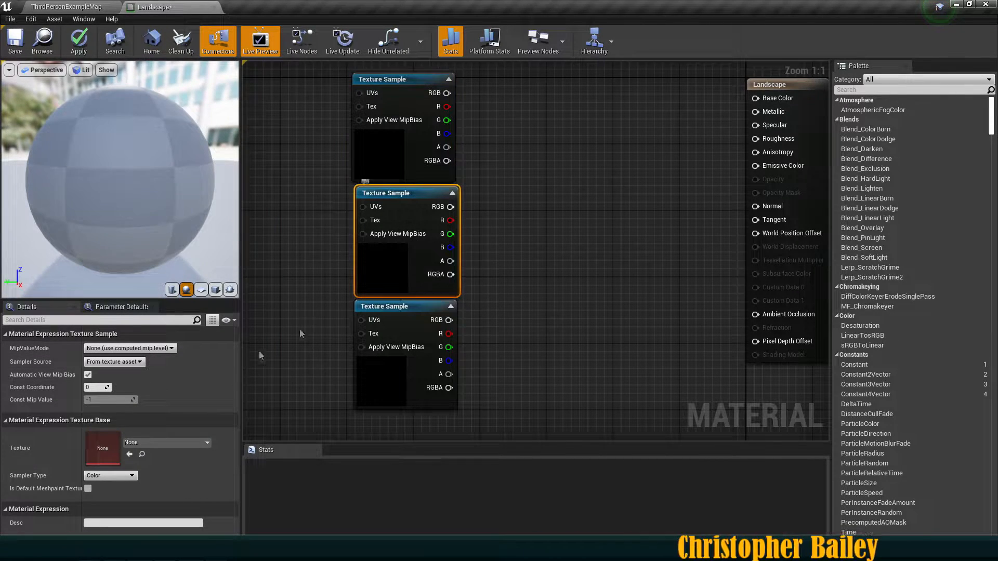
click(132, 443)
text(c)
text(on)
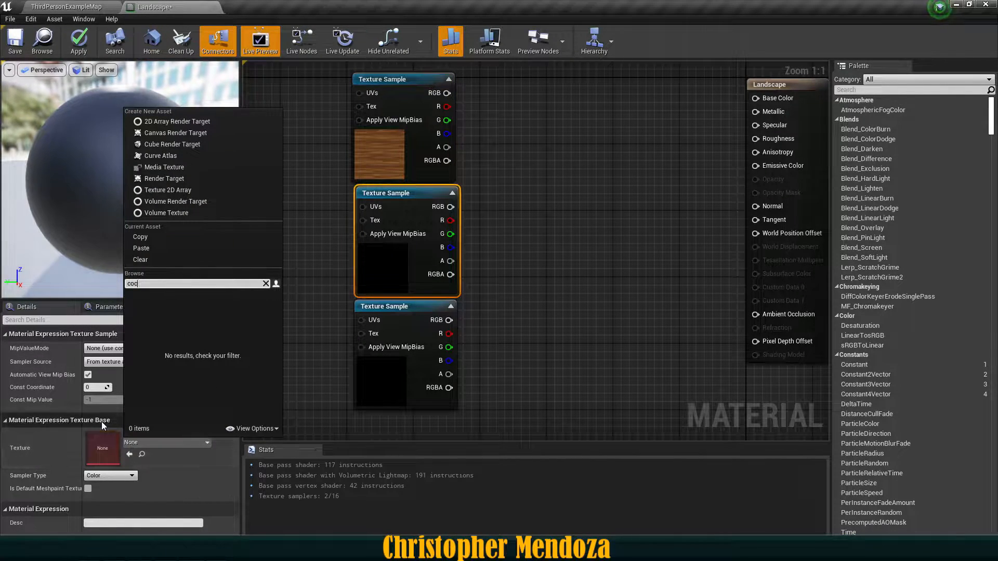
text(crete)
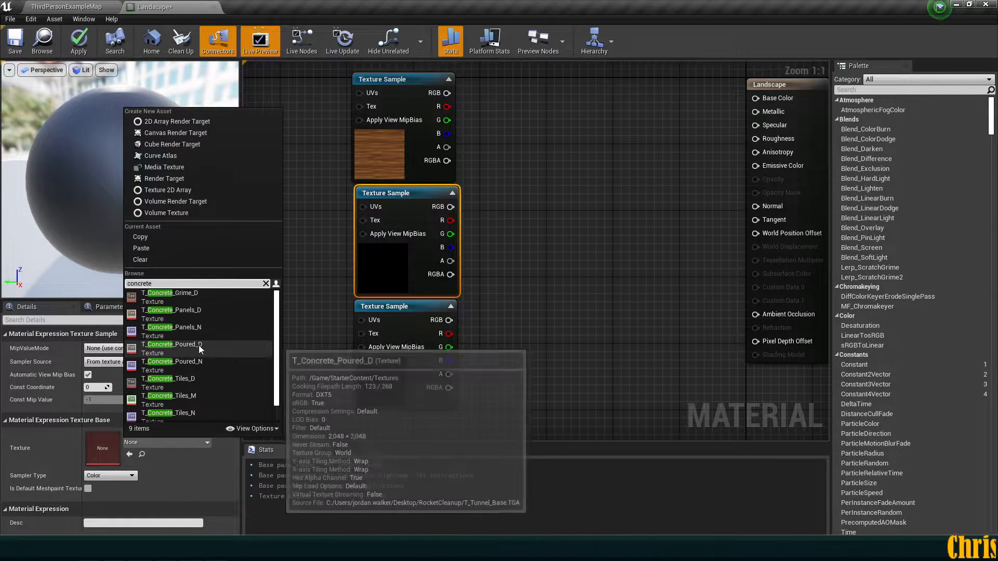
click(188, 347)
Step: Assign the T_Ground_Grass_D texture to the lowest Texture Sample node
right_drag(372, 378, 383, 345)
click(383, 345)
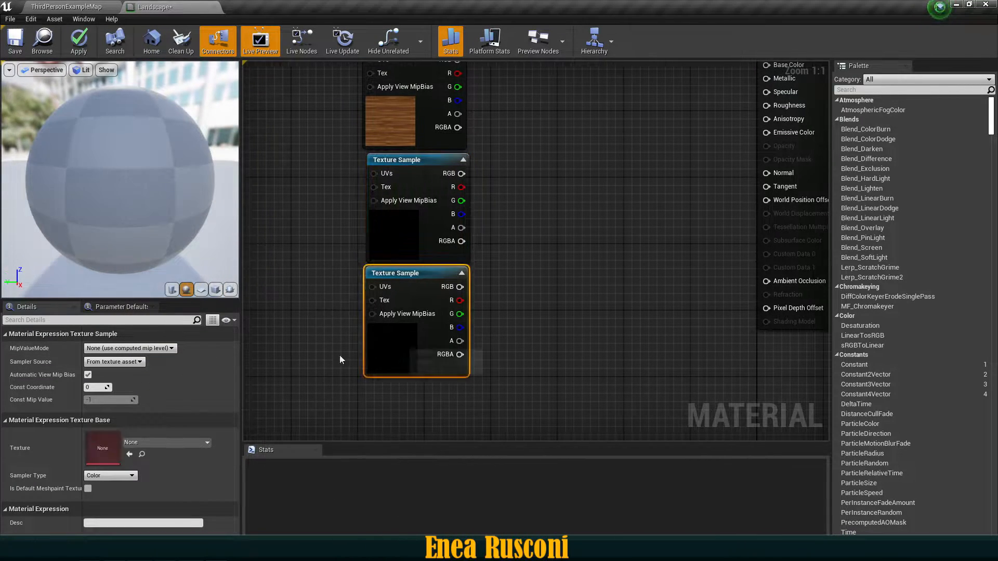
click(135, 442)
text(grass)
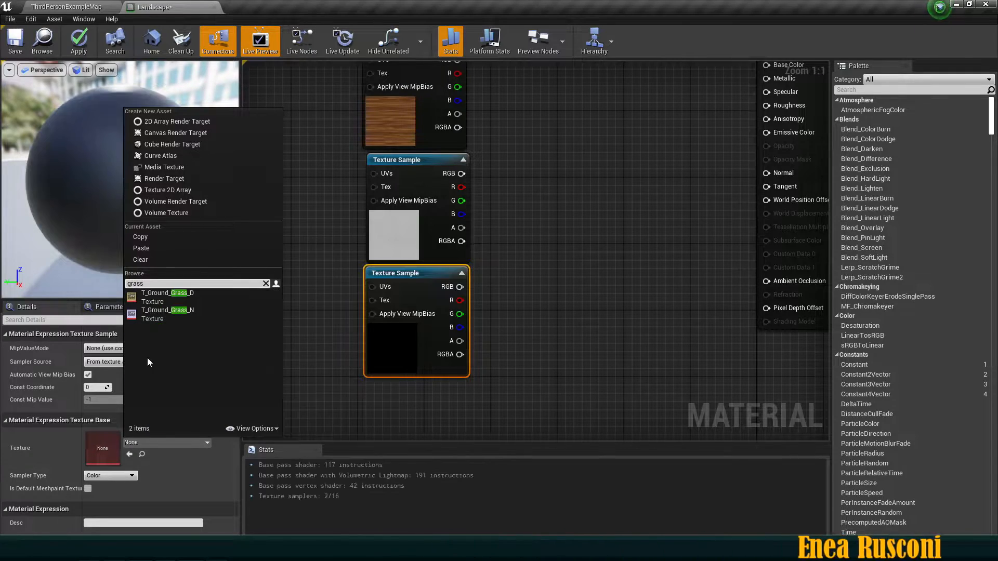
click(169, 298)
click(323, 288)
Step: Move all three Texture Sample nodes together farther left, away from the Landscape node
scroll(316, 321, down, 2)
drag(249, 177, 475, 359)
right_drag(383, 347, 404, 354)
drag(396, 298, 296, 304)
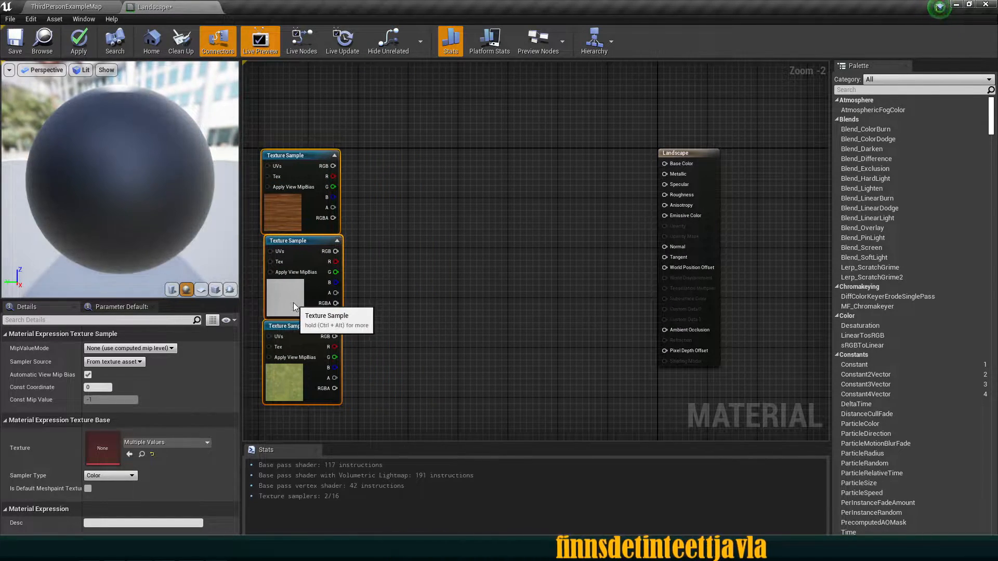
click(395, 270)
scroll(395, 269, up, 1)
right_drag(394, 270, 477, 268)
drag(260, 185, 396, 393)
drag(358, 221, 355, 219)
click(526, 246)
Step: Add two Lerp nodes between the textures and the Landscape node, and connect the upper Lerp to Base Color
right_drag(526, 246, 446, 262)
scroll(445, 251, up, 1)
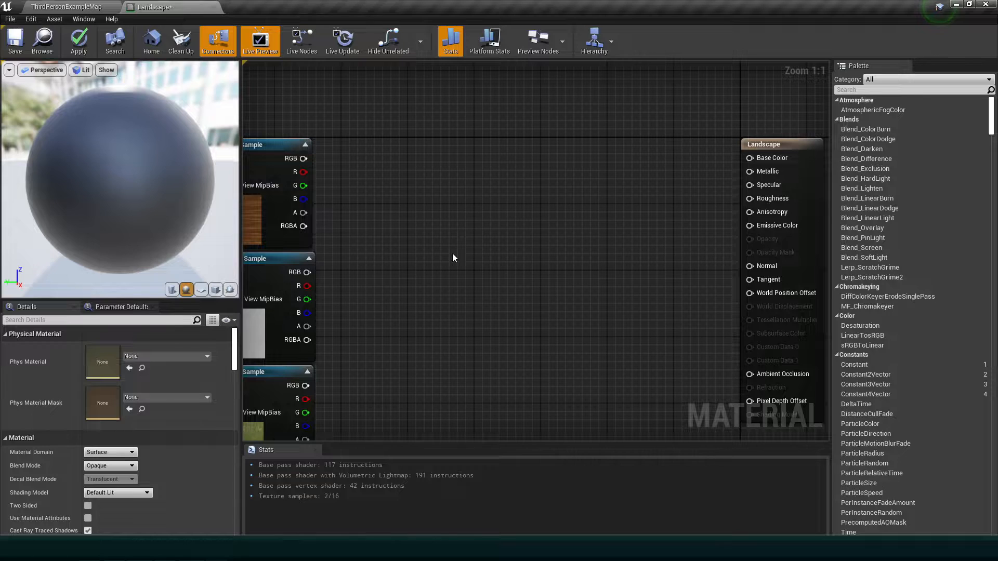
key(l)
click(479, 193)
click(481, 276)
drag(513, 230, 691, 194)
drag(754, 161, 754, 161)
Step: Connect the lower Lerp's output to the upper Lerp's B input and arrange the two nodes diagonally
drag(550, 191, 609, 173)
click(514, 313)
drag(514, 312, 489, 314)
click(490, 242)
Step: Connect the wood Texture Sample's RGB output to the upper Lerp's A input
right_drag(426, 219, 486, 245)
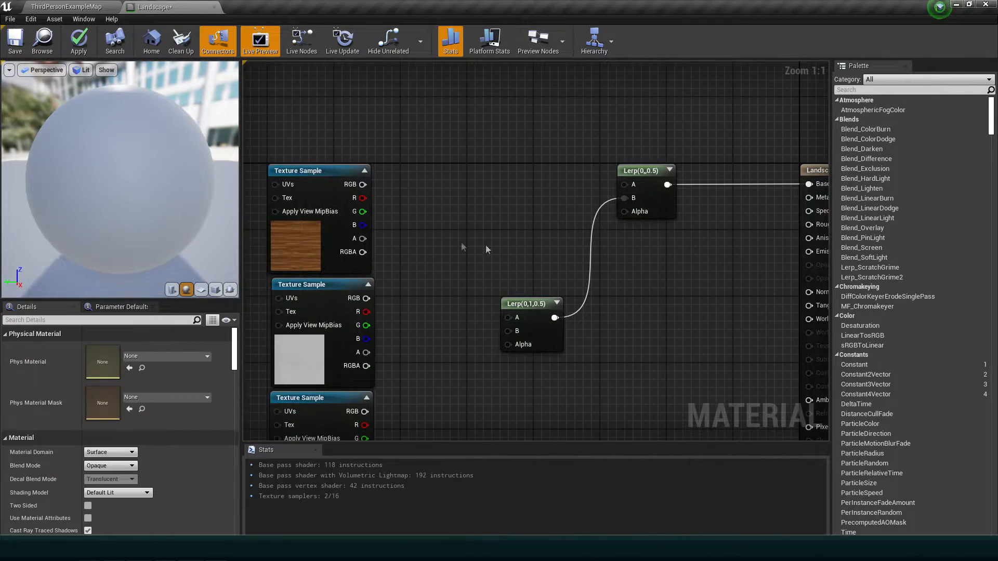
click(305, 232)
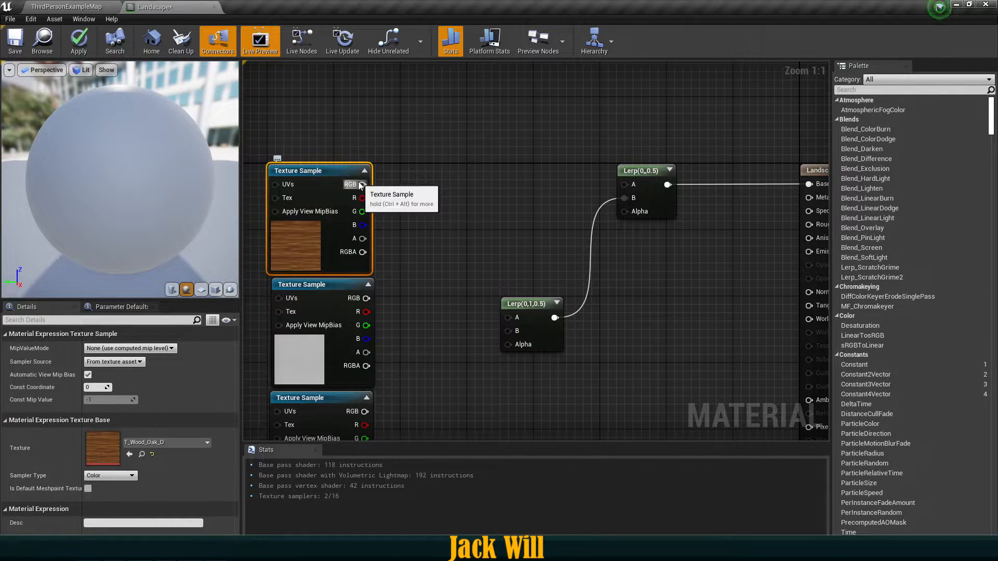
drag(518, 185, 627, 186)
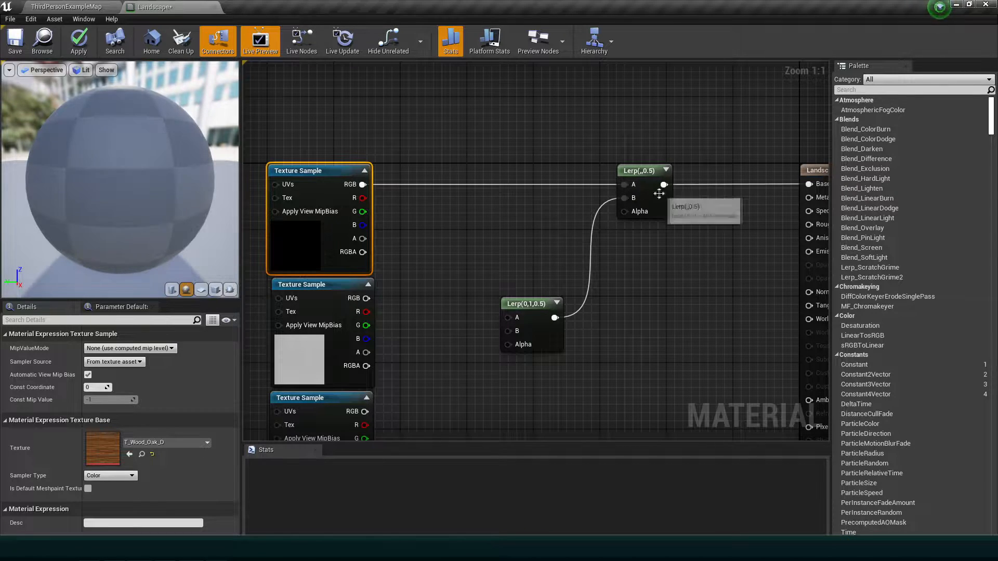
click(657, 191)
click(507, 246)
Step: Connect the concrete Texture Sample's RGB to the lower Lerp's A input and the grass Texture Sample's RGB to its B input
right_drag(503, 249, 539, 150)
click(348, 271)
click(356, 315)
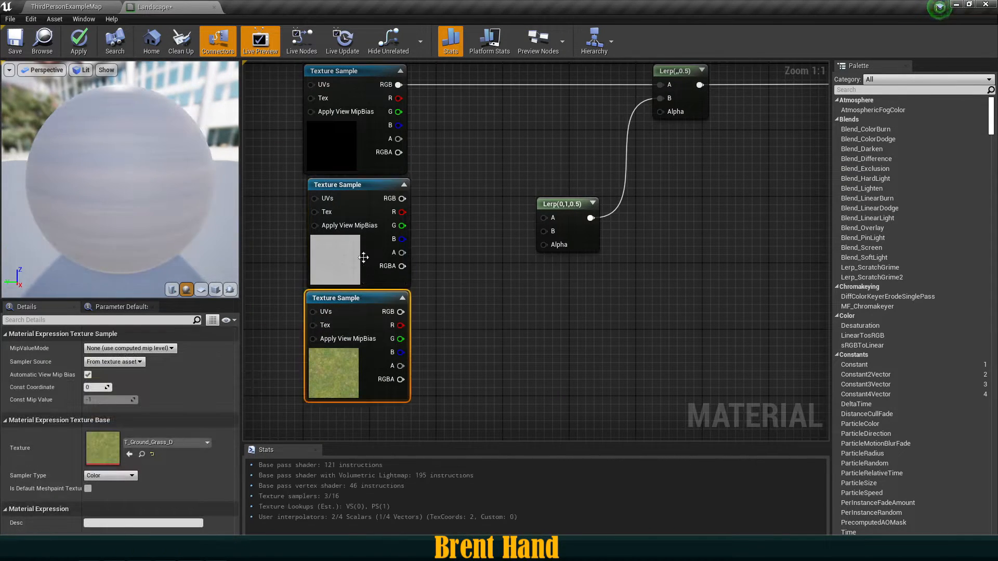
click(363, 256)
click(357, 315)
click(376, 235)
drag(403, 199, 545, 218)
drag(493, 270, 595, 216)
click(642, 252)
scroll(642, 251, down, 1)
right_drag(642, 252, 552, 293)
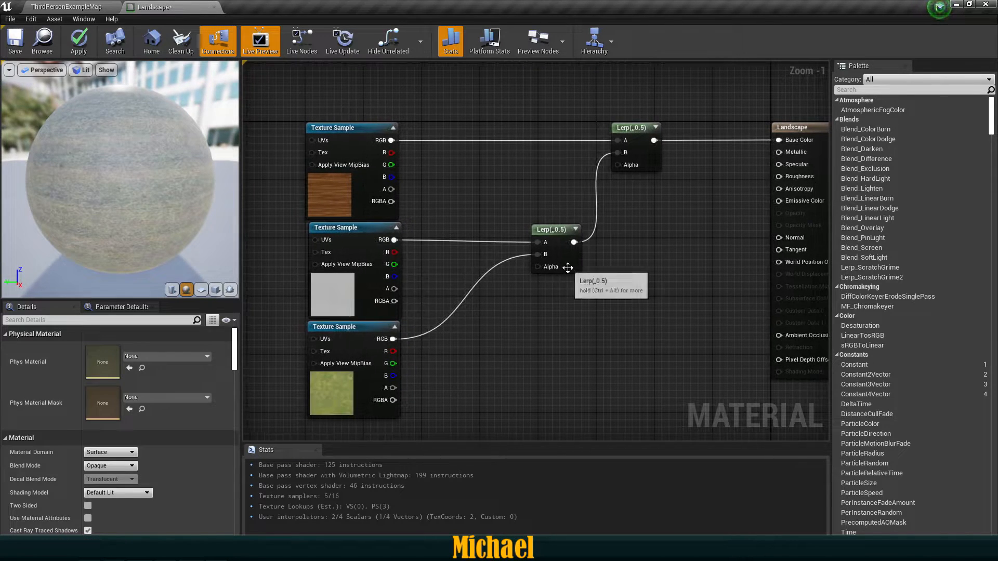
click(568, 267)
click(569, 325)
click(570, 269)
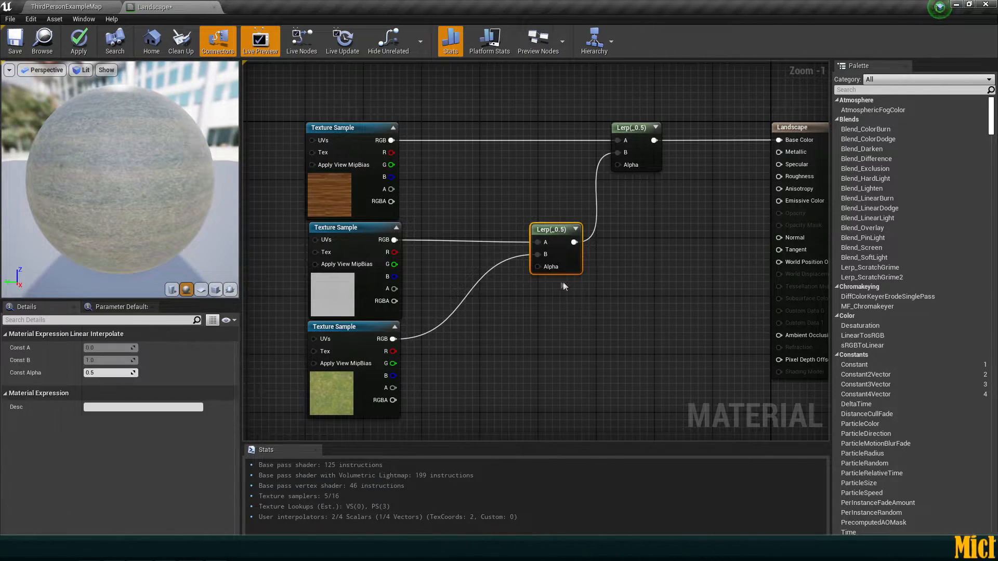
right_drag(433, 288, 440, 328)
click(452, 294)
Step: Add a WorldAlignedBlend node above the wood Texture Sample and place a copy of it beside the grass Texture Sample
scroll(444, 292, up, 1)
scroll(437, 261, down, 1)
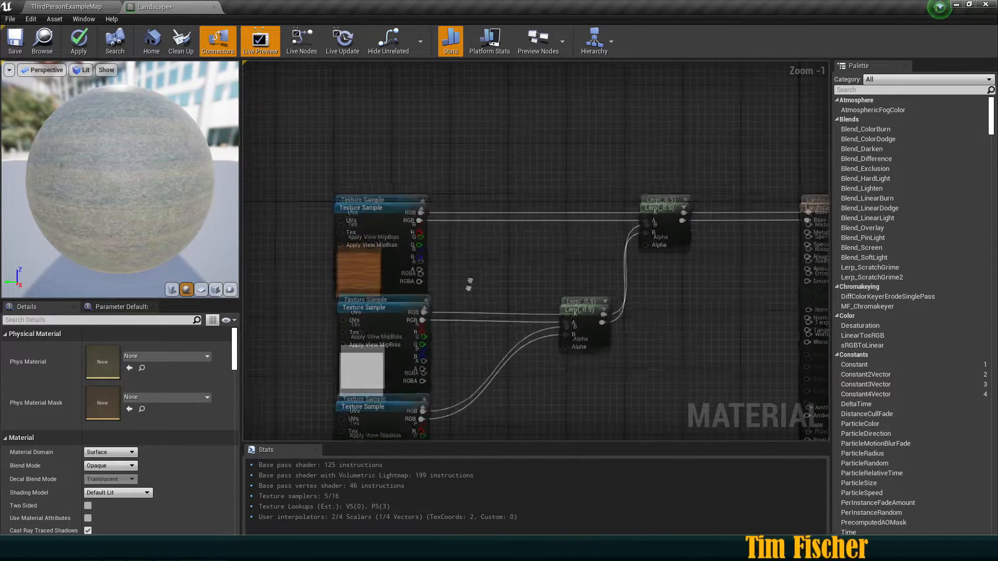
scroll(482, 269, up, 1)
right_click(463, 253)
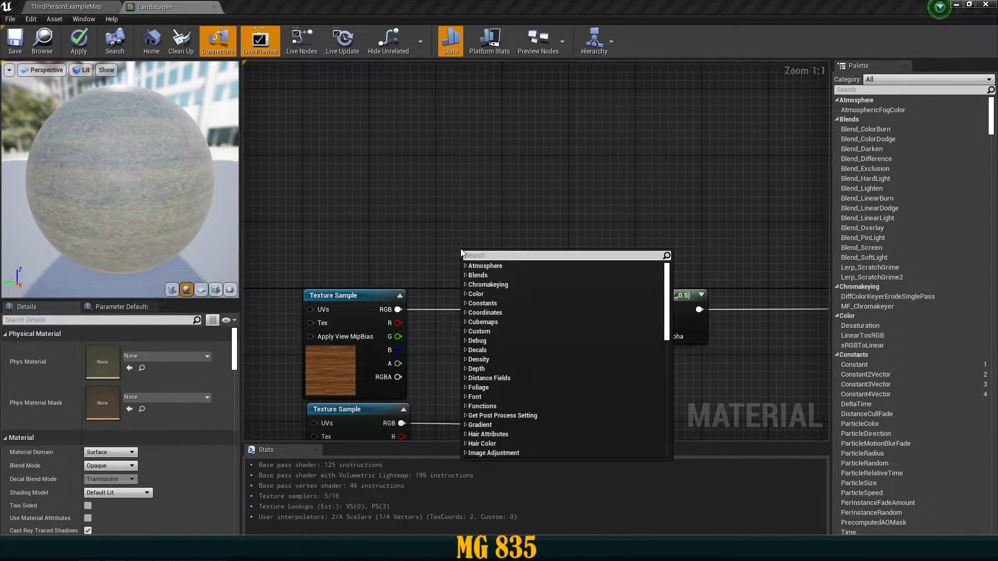
text(world)
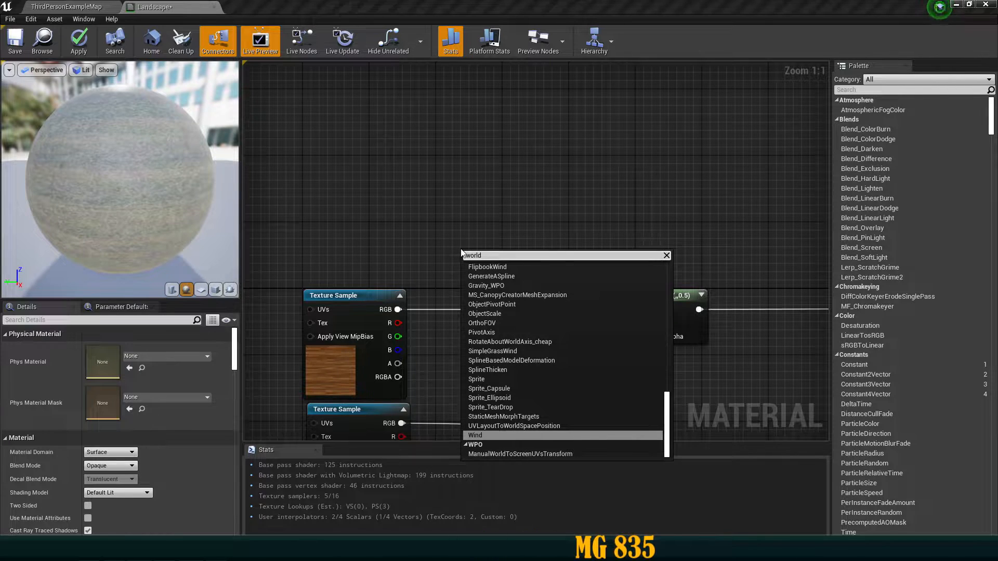
text( blend)
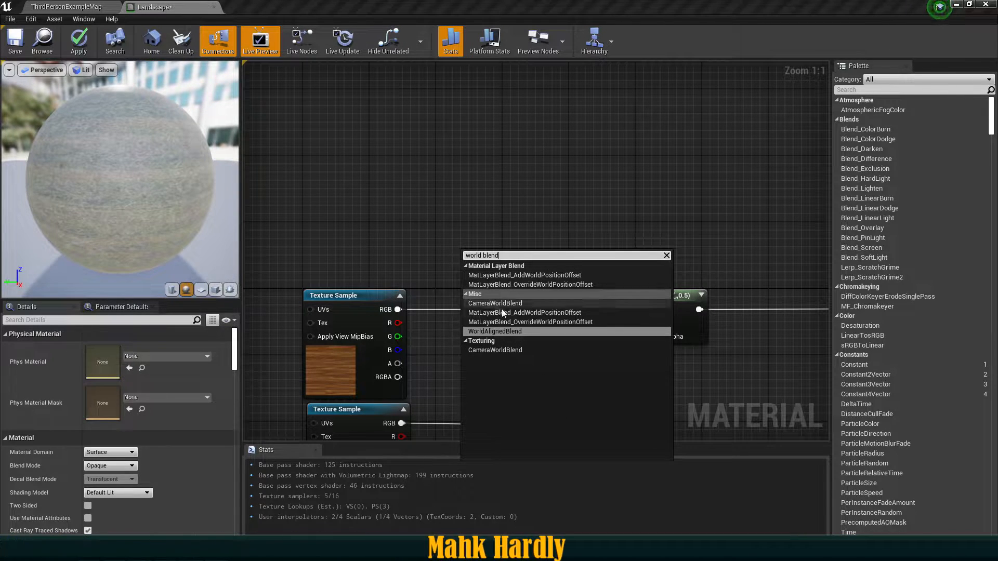
click(513, 331)
drag(545, 316, 527, 254)
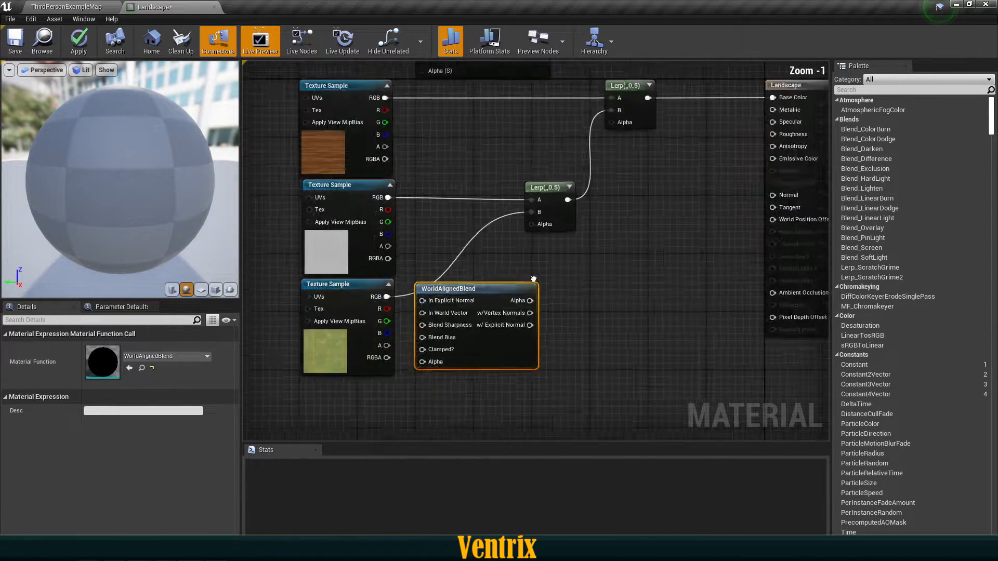
Step: Move both Lerp nodes together to the right, closer to the Landscape node
scroll(557, 223, down, 1)
click(558, 224)
drag(557, 223, 615, 217)
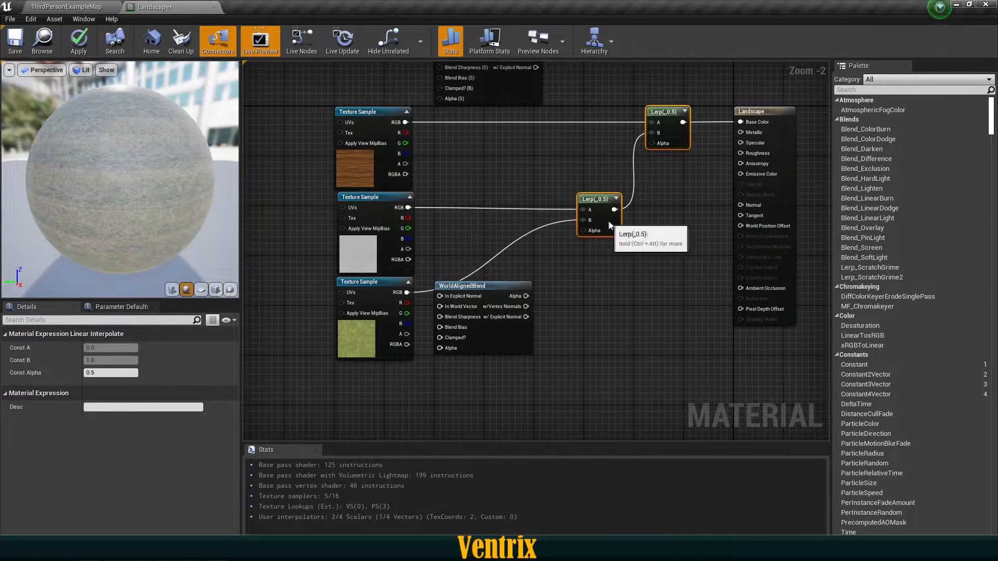
click(598, 276)
drag(591, 134, 619, 227)
click(594, 265)
Step: Connect the lower WorldAlignedBlend's Alpha output to the lower Lerp's Alpha and move the blend node below the grass Texture Sample
drag(519, 337, 543, 330)
scroll(527, 291, up, 2)
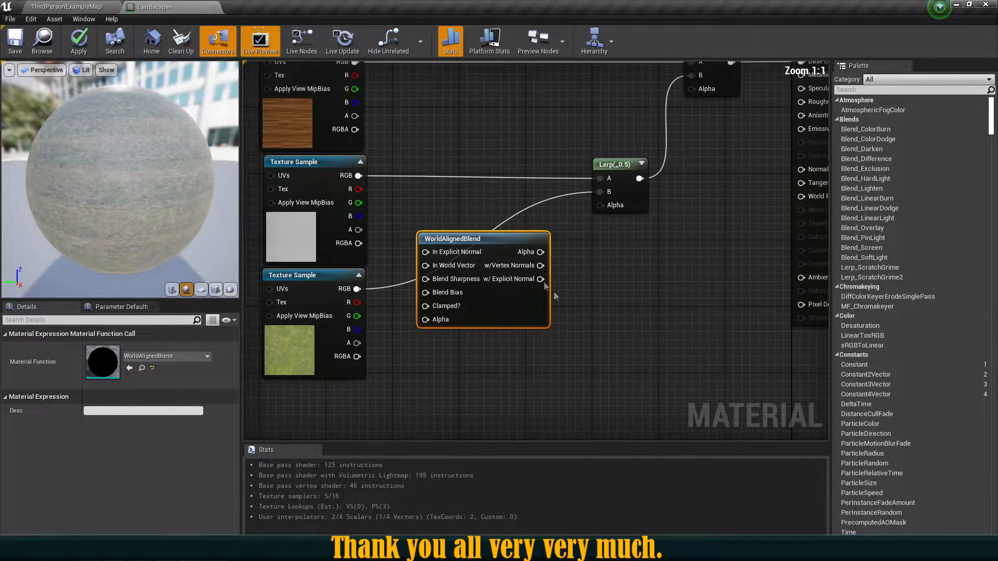
drag(522, 289, 368, 395)
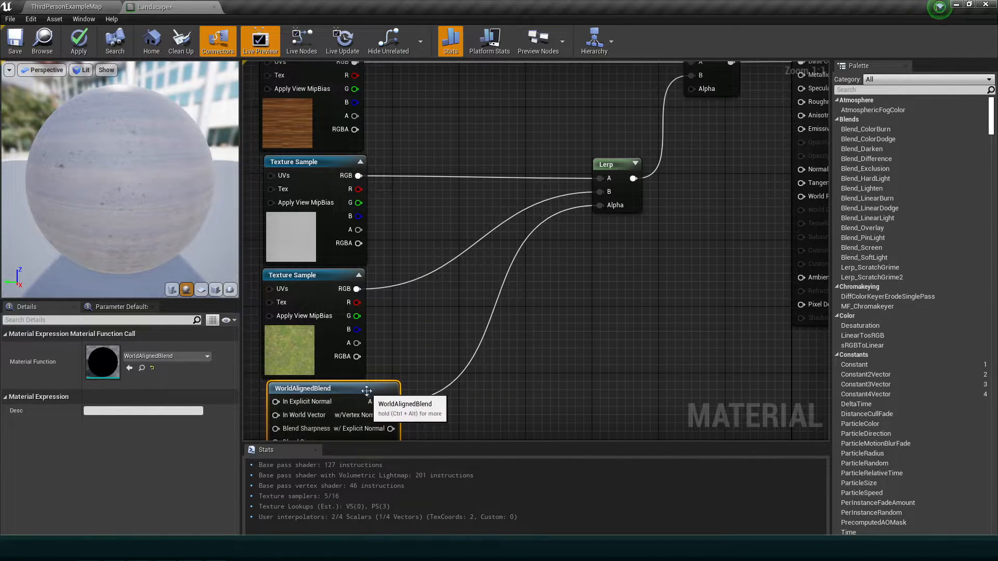
click(450, 294)
Step: Connect the upper WorldAlignedBlend's Alpha output to the upper Lerp's Alpha and shift the blend node to the right
right_drag(451, 291, 437, 441)
click(509, 142)
drag(516, 112, 677, 239)
drag(497, 181, 556, 164)
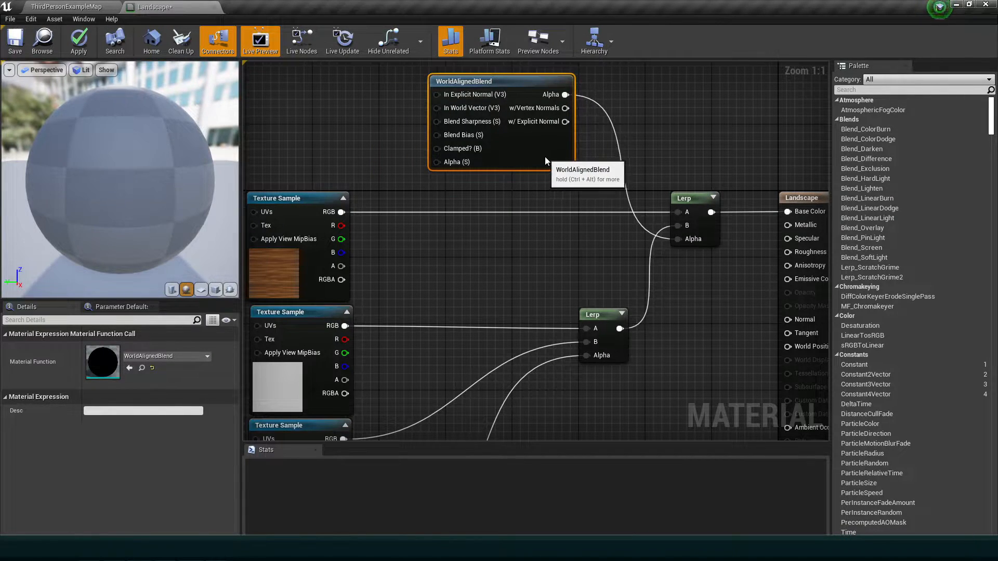
click(519, 225)
Step: Align the lower WorldAlignedBlend node with the column of Texture Sample nodes above it
scroll(572, 209, down, 3)
right_drag(491, 381, 517, 307)
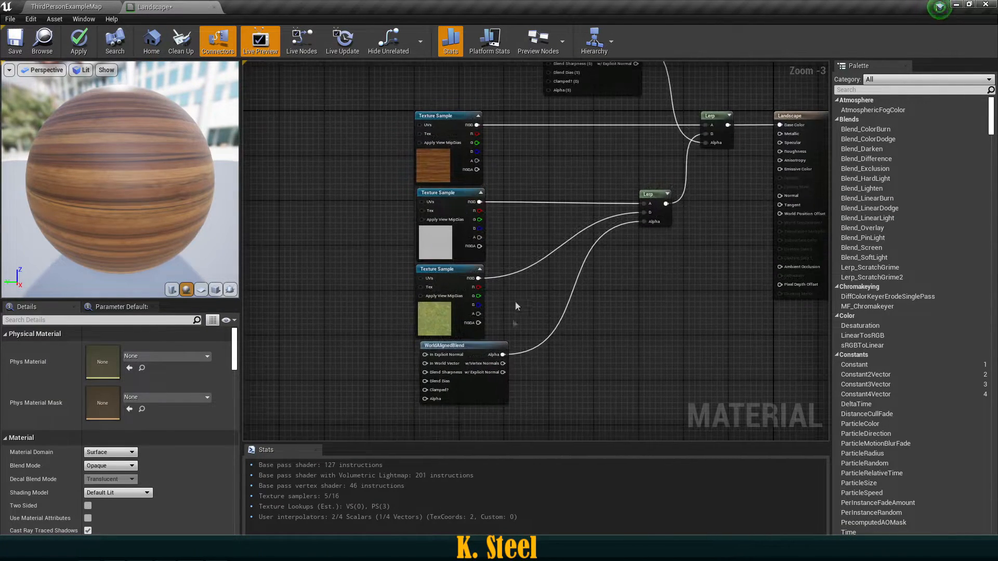
drag(487, 399, 482, 398)
click(587, 359)
right_drag(587, 359, 579, 418)
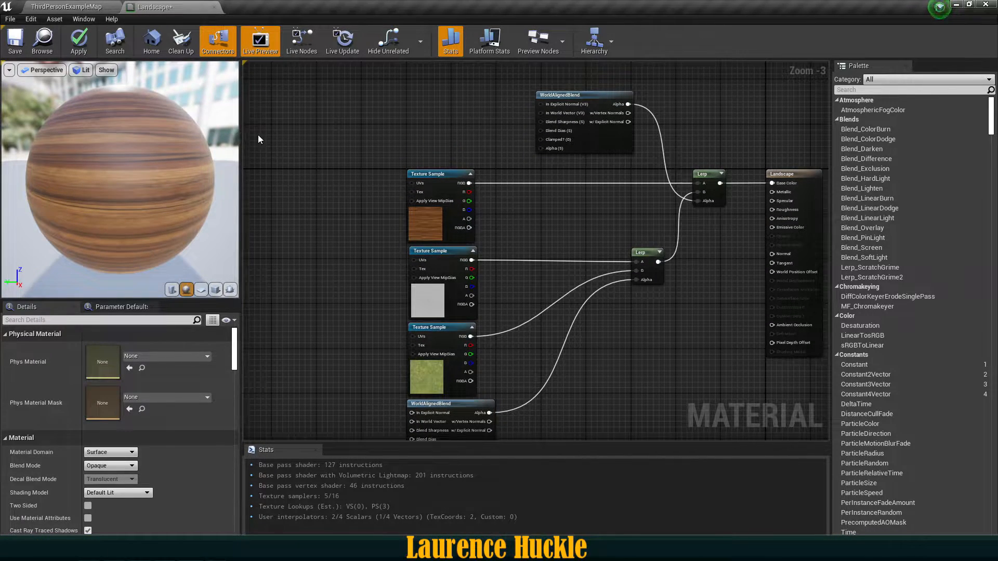
right_drag(394, 159, 408, 178)
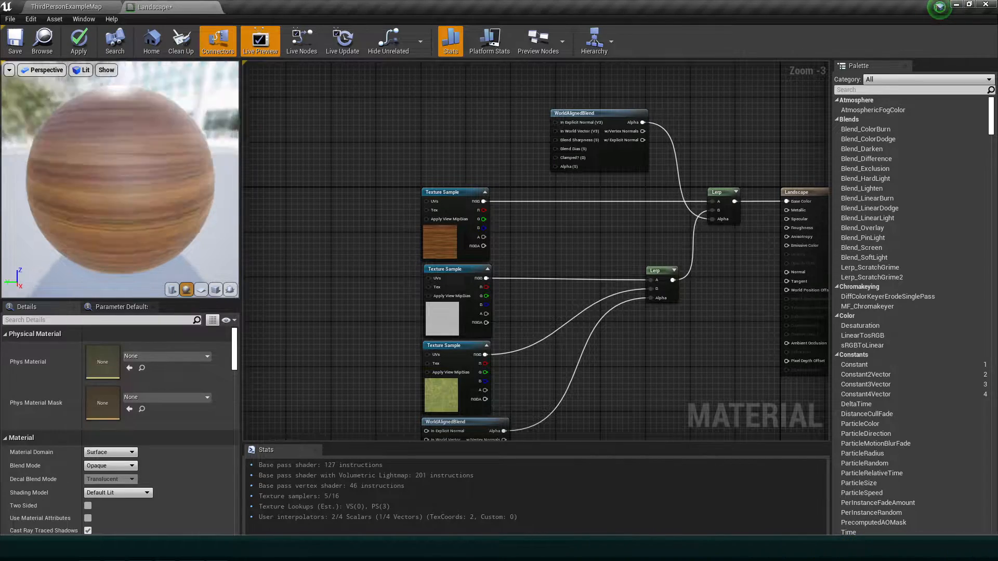
Step: Add two scalar parameters with the placeholder name "ssssssssss" beside the upper WorldAlignedBlend node
scroll(442, 208, up, 3)
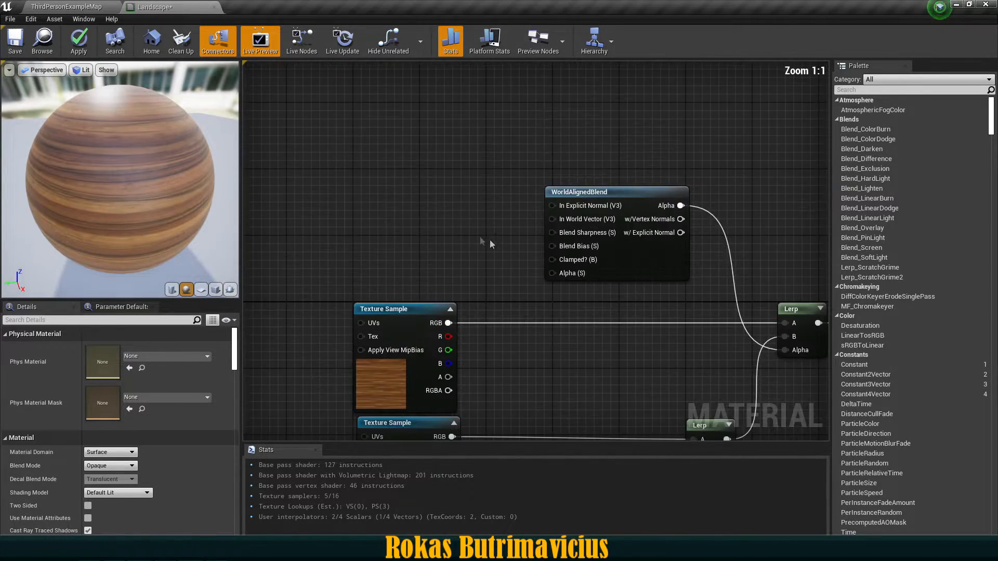
right_drag(454, 204, 435, 204)
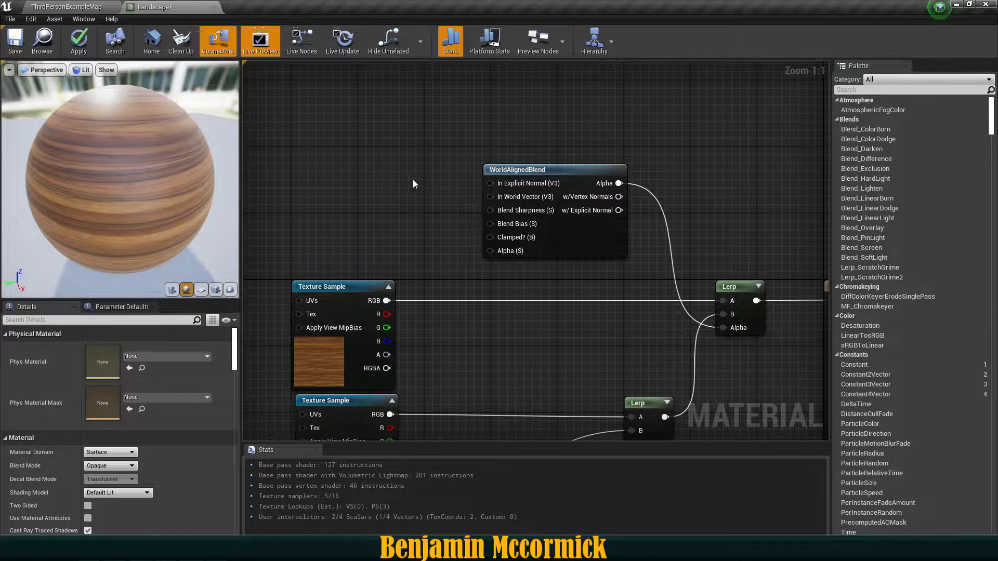
click(407, 159)
text(ssssssssss)
click(432, 207)
Step: Connect the two new parameters to the upper WorldAlignedBlend's Blend Sharpness and Blend Bias inputs, and align the lower parameter under the other
drag(433, 179, 491, 210)
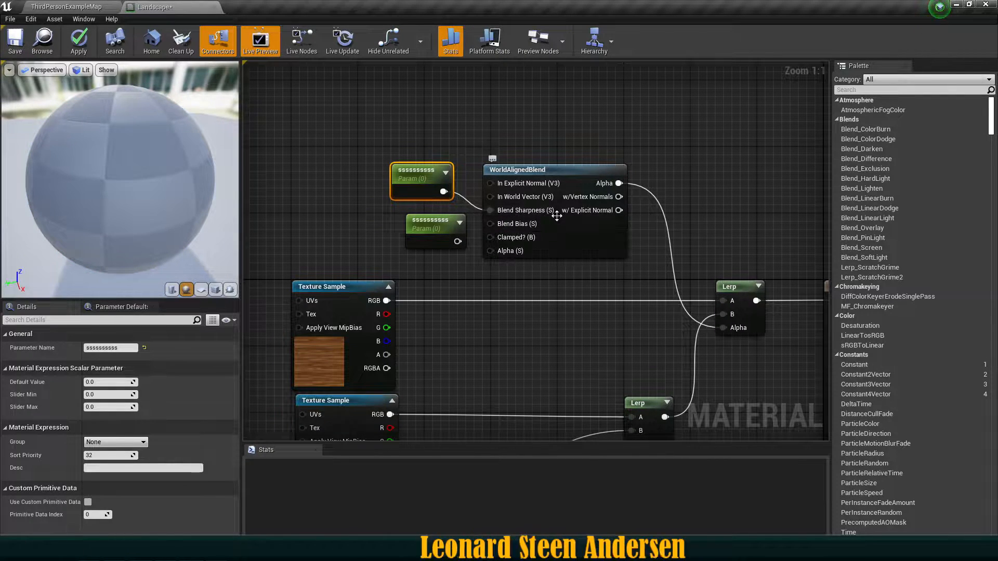
drag(458, 241, 491, 224)
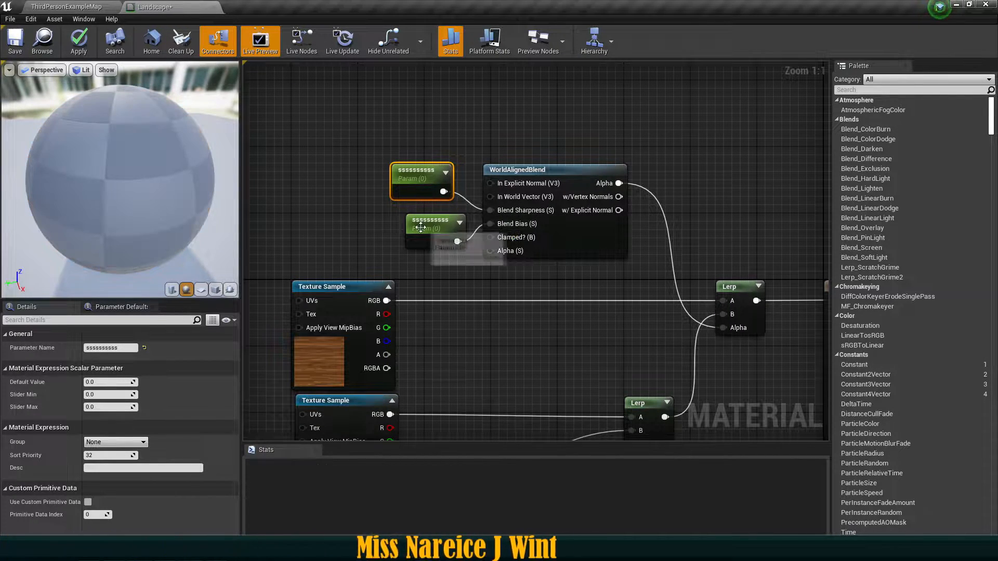
drag(425, 232, 403, 224)
Step: Rename the parameter feeding the upper blend's Blend Sharpness as TopSharpness
click(421, 174)
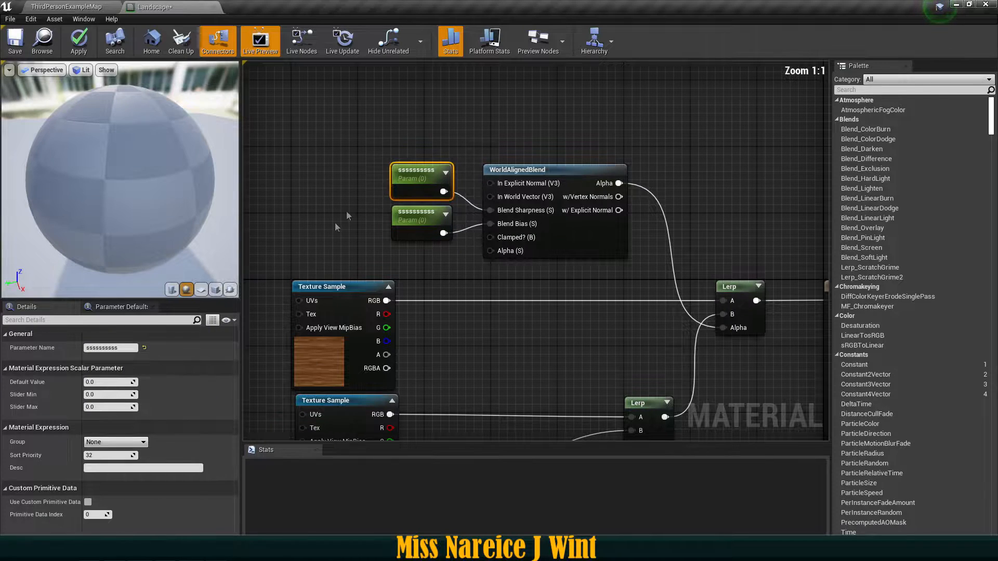
click(120, 347)
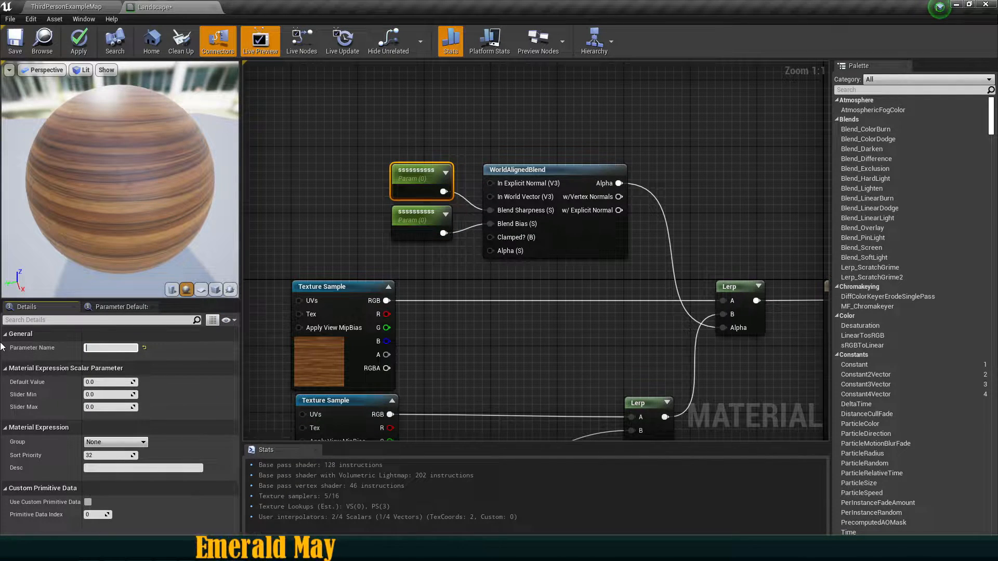
text(Top)
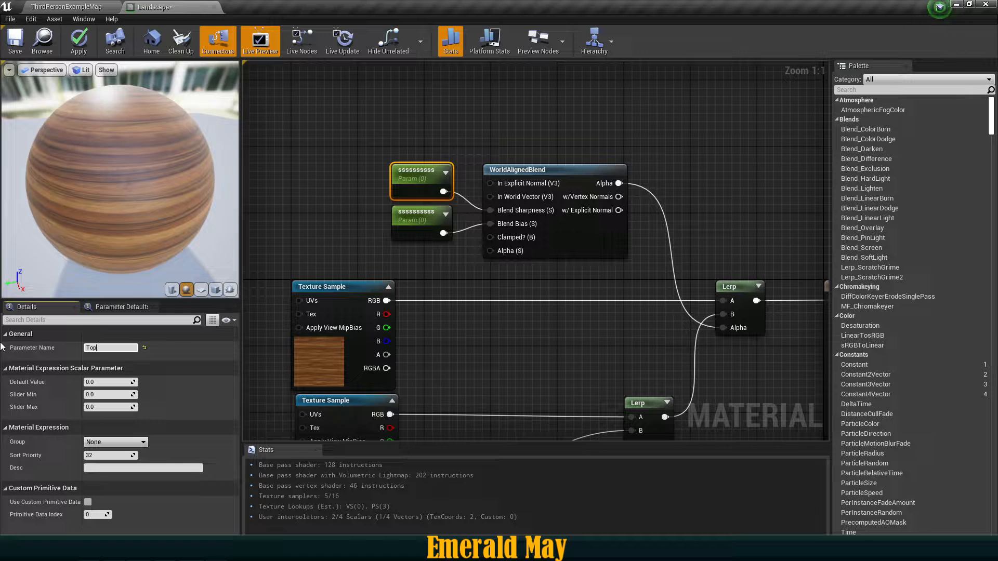
text(Sharpnes)
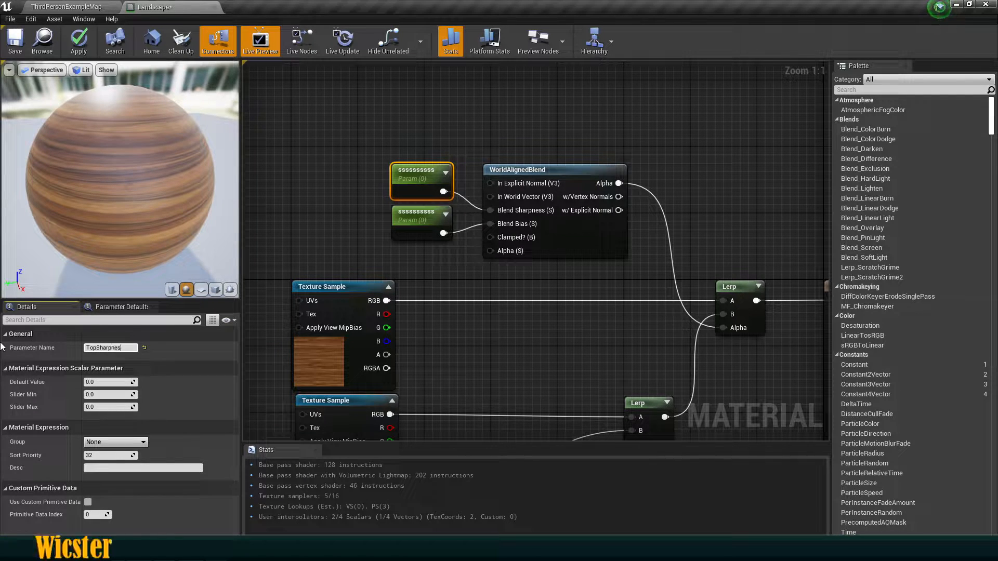
text(s)
key(Return)
Step: Rename the parameter feeding the upper blend's Blend Bias as TopBias
click(444, 217)
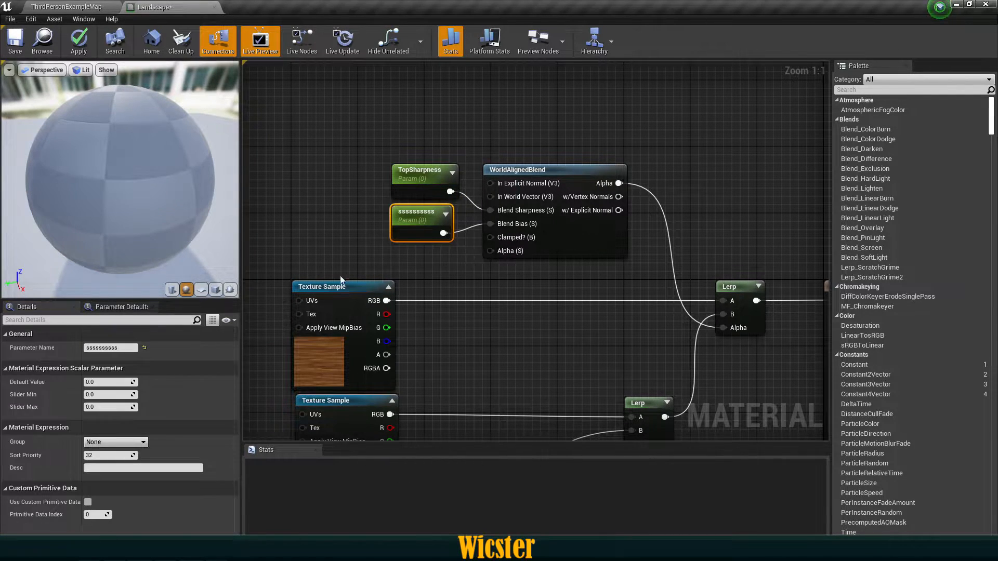
text(TopBias)
key(Return)
click(498, 333)
Step: Add two scalar parameters beside the lower WorldAlignedBlend node and connect them to its Blend Sharpness and Blend Bias inputs
right_drag(437, 380, 481, 111)
right_drag(445, 330, 531, 145)
click(349, 187)
click(348, 230)
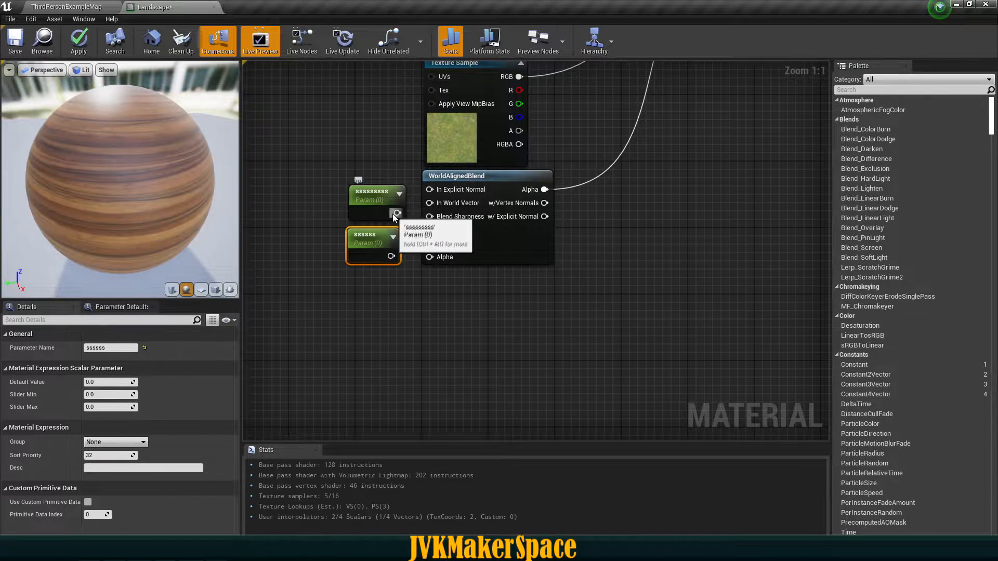
drag(434, 227, 436, 216)
drag(393, 256, 393, 256)
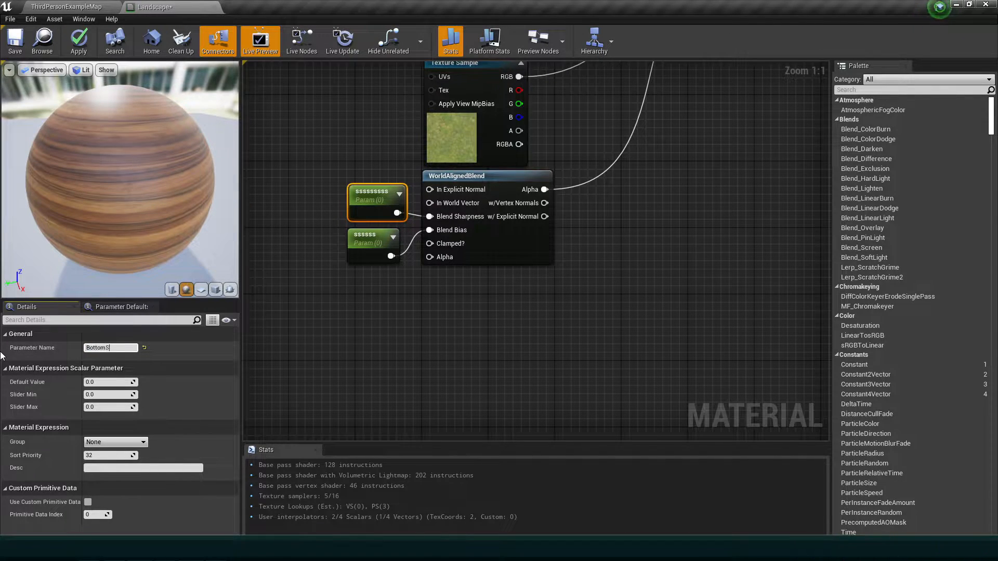
Step: Name the lower blend's two parameters BottomSharpness and BottomBias, and move them clear of the WorldAlignedBlend node
text(rpness)
key(Return)
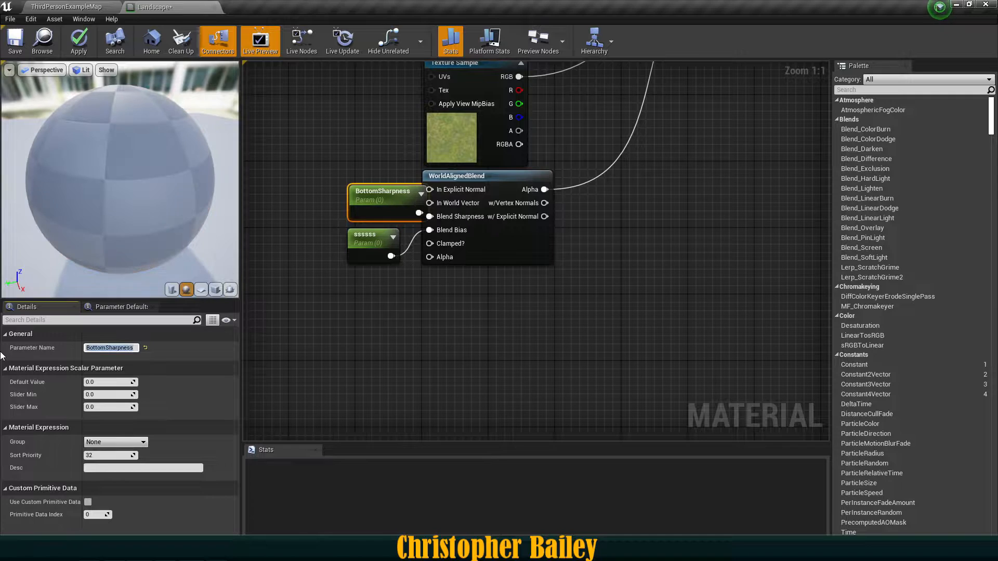
click(393, 242)
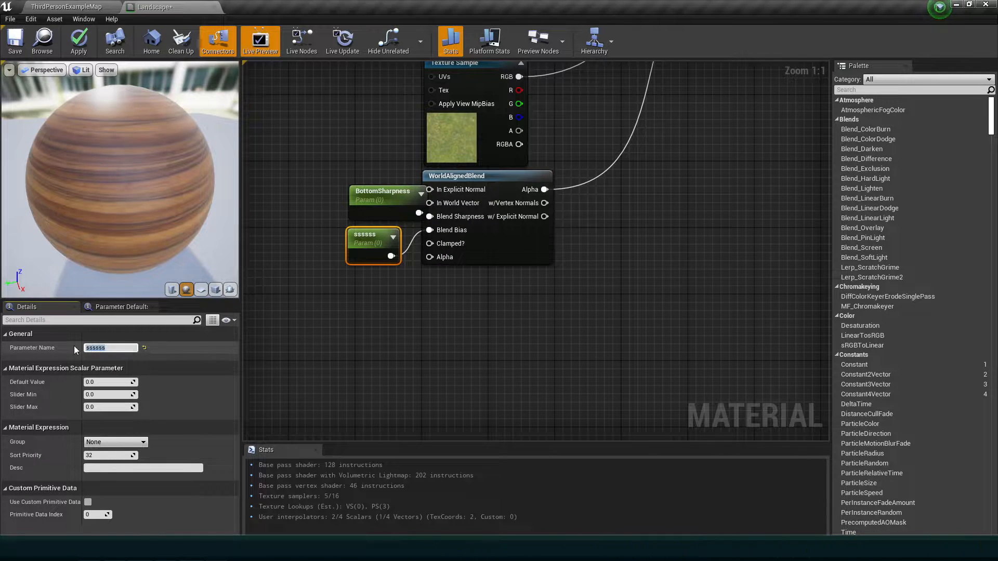
text(BottomBias)
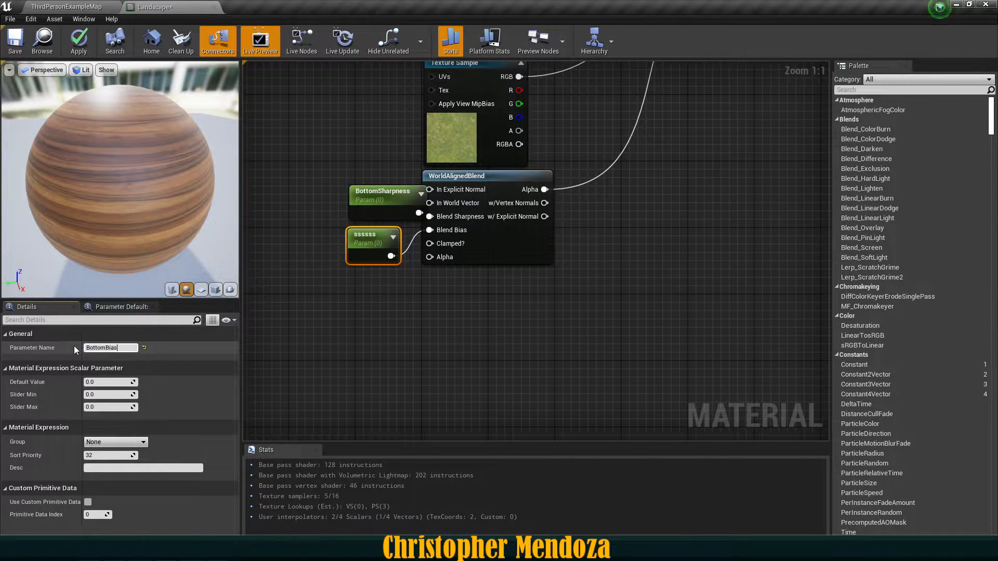
key(Return)
mouse_move(348, 256)
mouse_down()
mouse_move(366, 261)
mouse_move(348, 261)
mouse_up()
click(525, 304)
Step: Save the Landscape material with its completed blend node graph
scroll(598, 286, down, 3)
right_drag(617, 281, 522, 402)
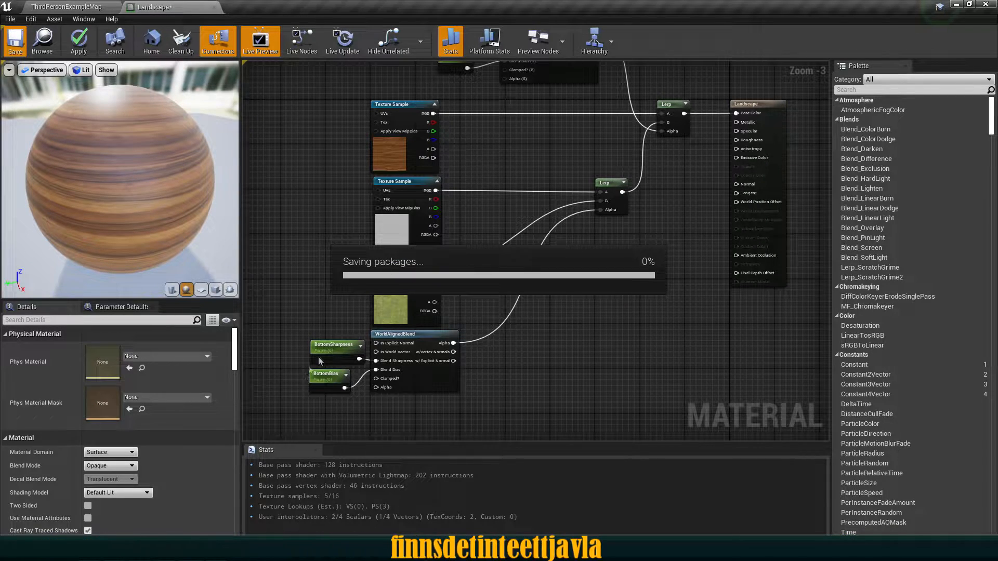
scroll(488, 261, down, 1)
right_drag(487, 261, 466, 304)
scroll(472, 225, up, 1)
right_drag(472, 224, 494, 195)
scroll(494, 195, down, 1)
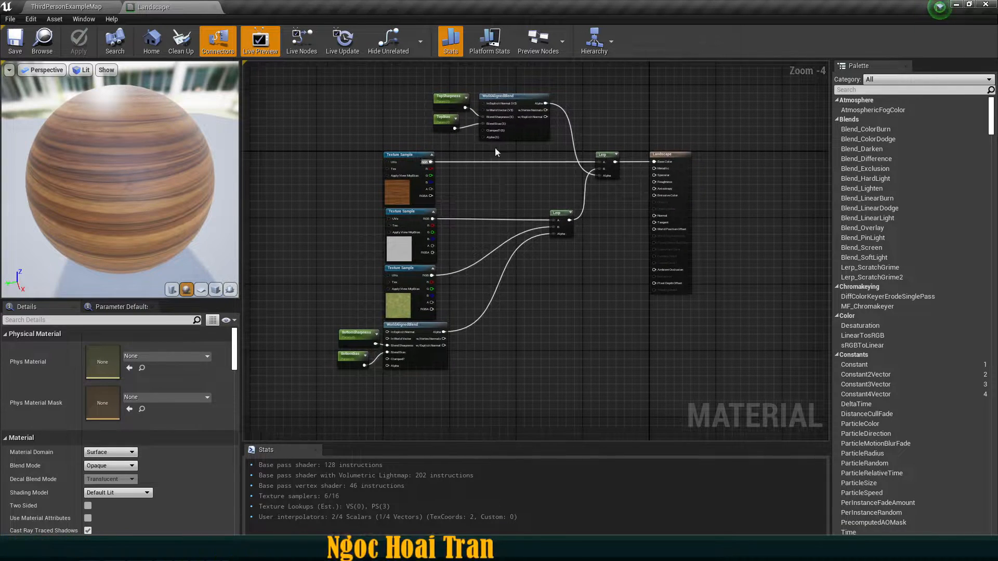
click(442, 109)
click(419, 115)
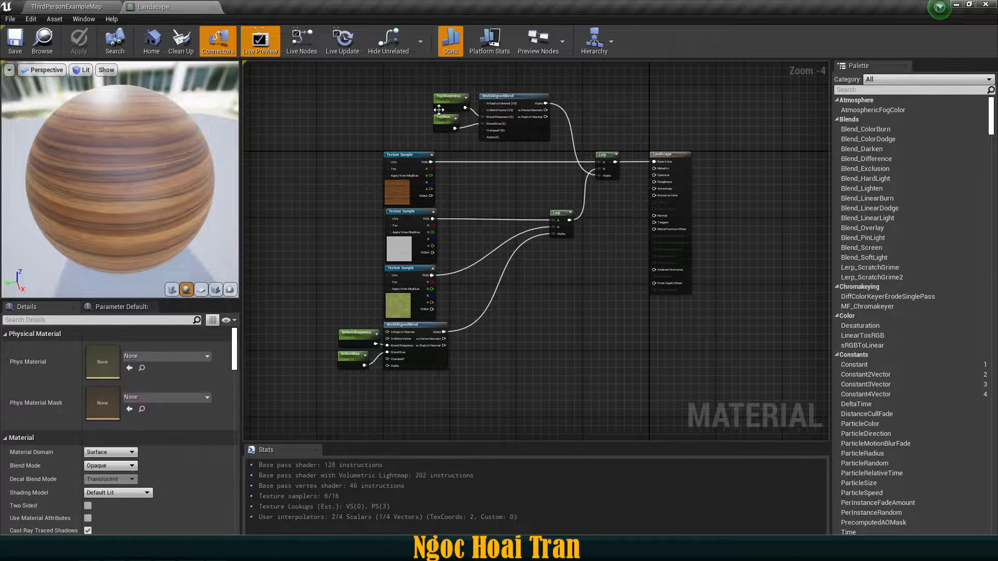
click(441, 108)
click(396, 104)
Step: Return to the ThirdPersonExampleMap level and create a material instance from the Landscape material
click(81, 4)
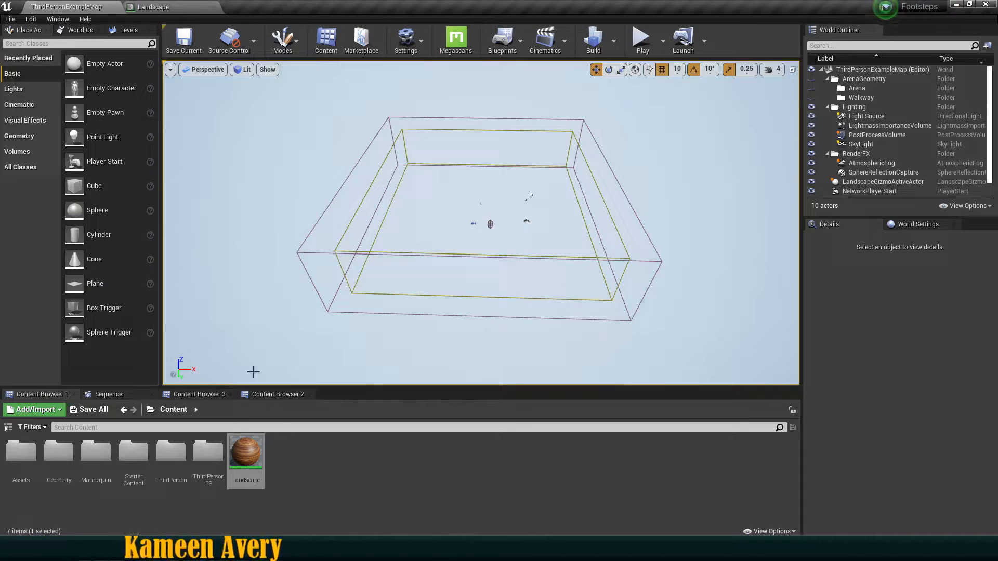
right_click(241, 459)
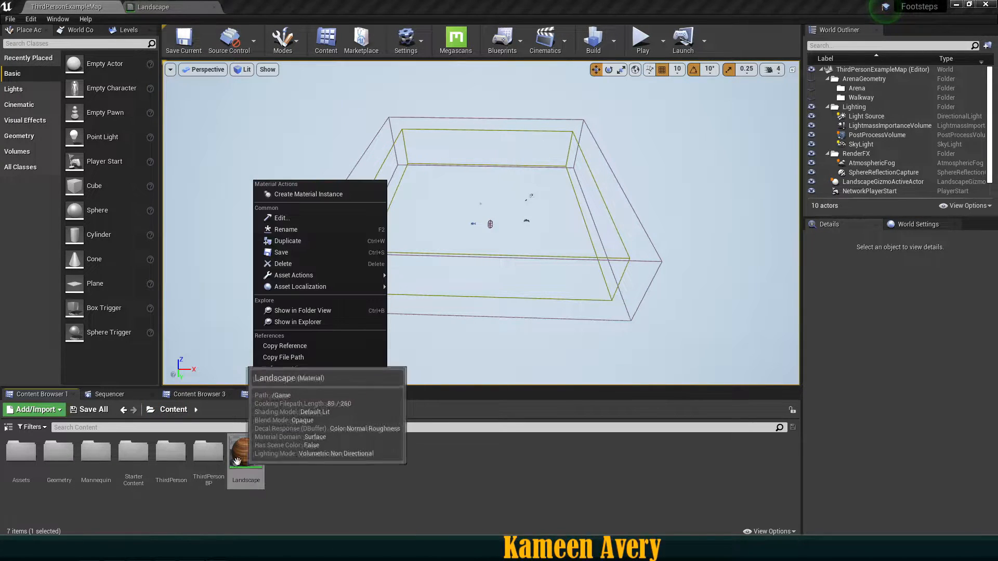
click(307, 194)
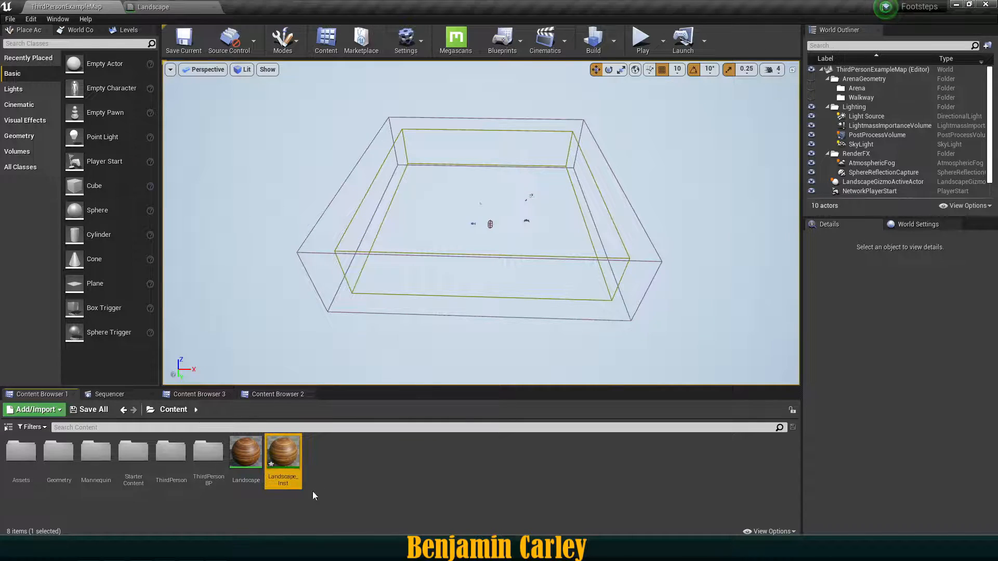
Step: Open the Landscape_Inst material instance and enable its BottomBias, BottomSharpness, TopBias and TopSharpness parameters
double_click(291, 456)
click(320, 120)
click(320, 133)
click(320, 146)
click(320, 158)
Step: Widen the material instance's preview area so the whole sphere can be seen beside the parameters
drag(300, 161, 420, 161)
scroll(276, 234, down, 5)
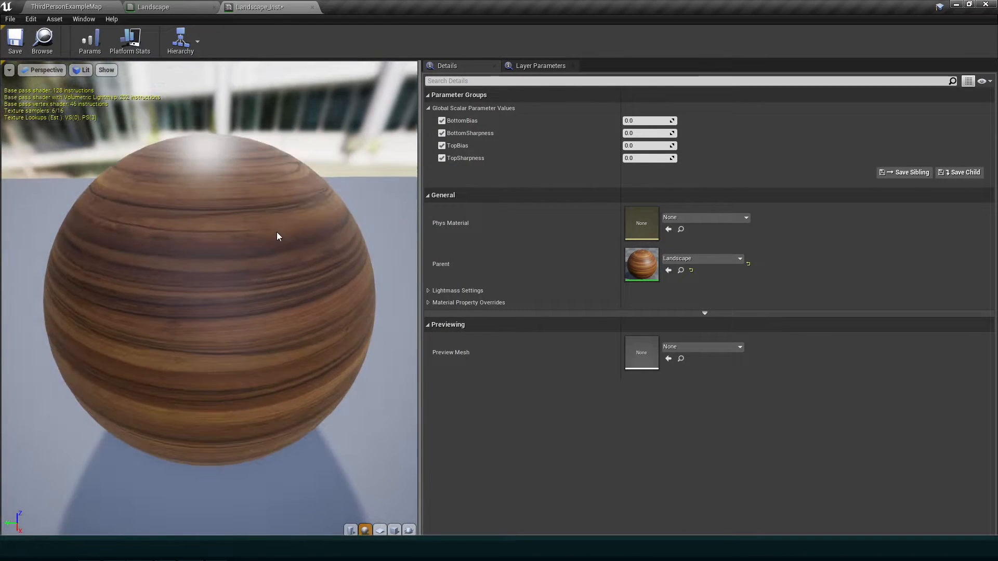
drag(263, 252, 263, 244)
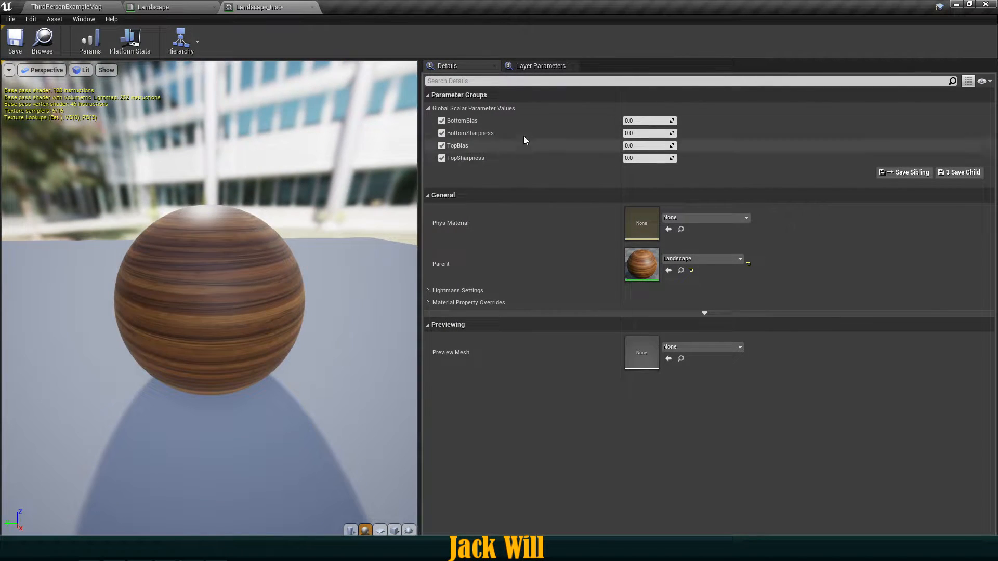
Step: Set TopSharpness to 50 and check the concrete-to-wood transition on the preview sphere
drag(630, 158, 718, 159)
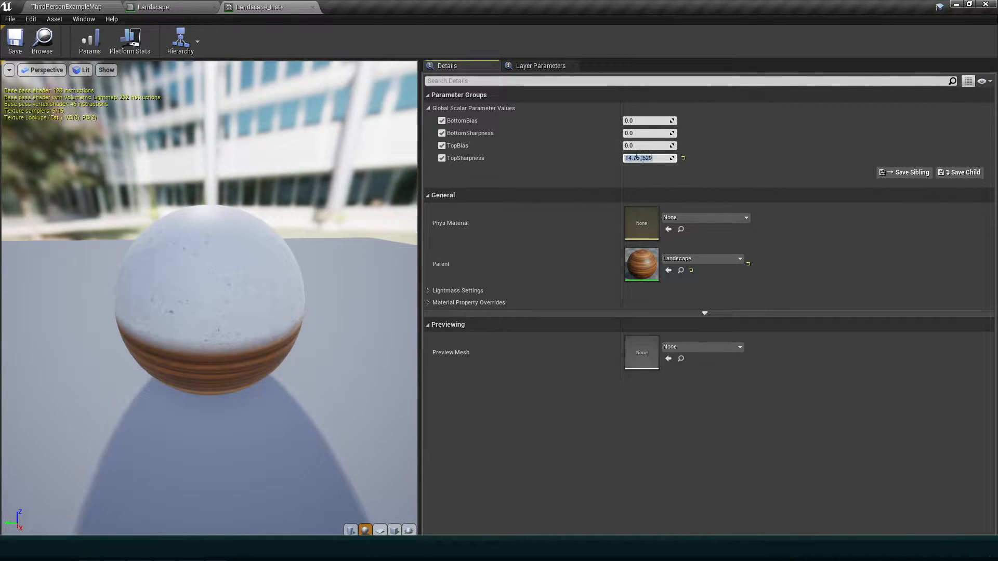
text(50)
key(Return)
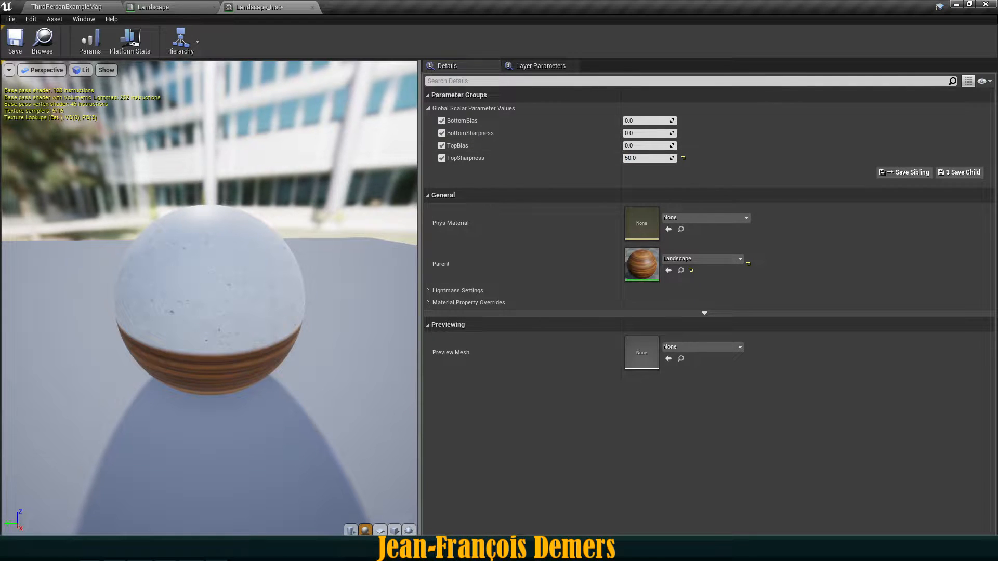
drag(234, 368, 229, 350)
scroll(234, 367, up, 1)
scroll(283, 391, up, 1)
scroll(283, 391, down, 1)
drag(281, 386, 234, 386)
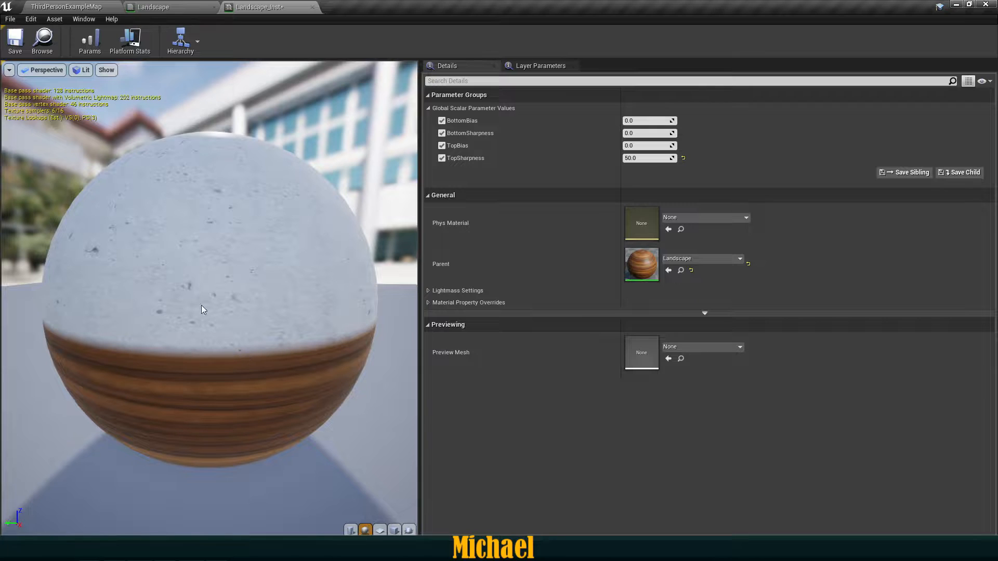
Step: Try a softer TopSharpness of 5 on the preview sphere and restore the value to 50
mouse_move(650, 158)
mouse_down()
mouse_move(625, 158)
mouse_move(655, 160)
mouse_up()
click(656, 160)
text(5)
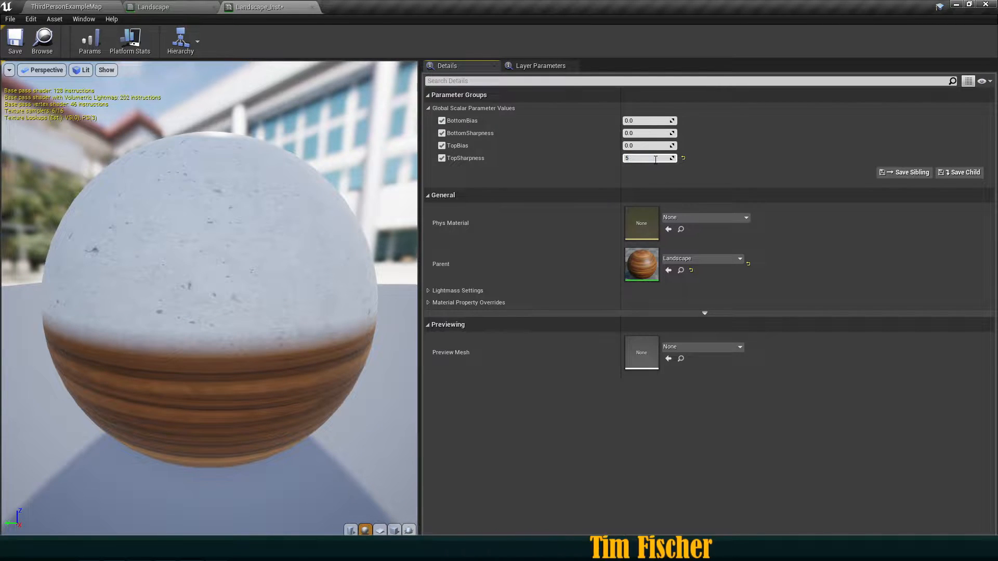
text(0)
key(Return)
drag(317, 278, 364, 289)
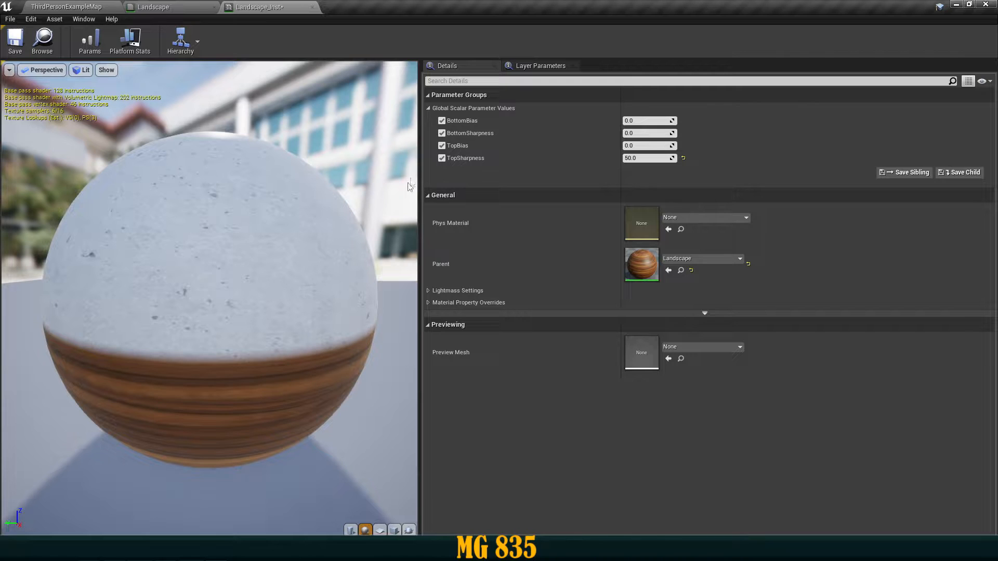
Step: Set TopBias to -20 so the concrete covers a smaller cap of the preview sphere
mouse_move(635, 146)
mouse_down()
mouse_move(663, 146)
mouse_move(619, 146)
mouse_up()
drag(325, 202, 244, 332)
scroll(296, 267, down, 3)
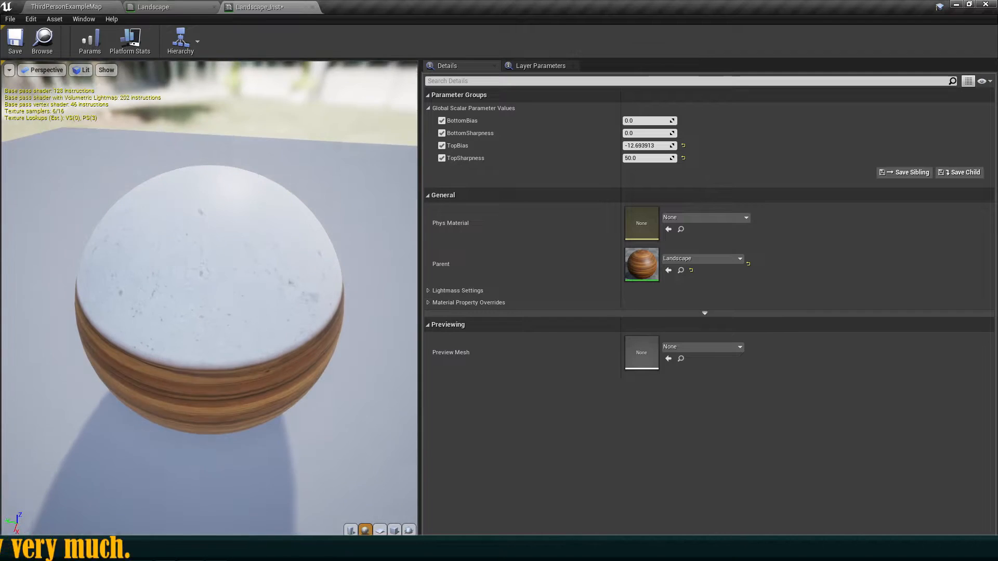
drag(650, 145, 629, 146)
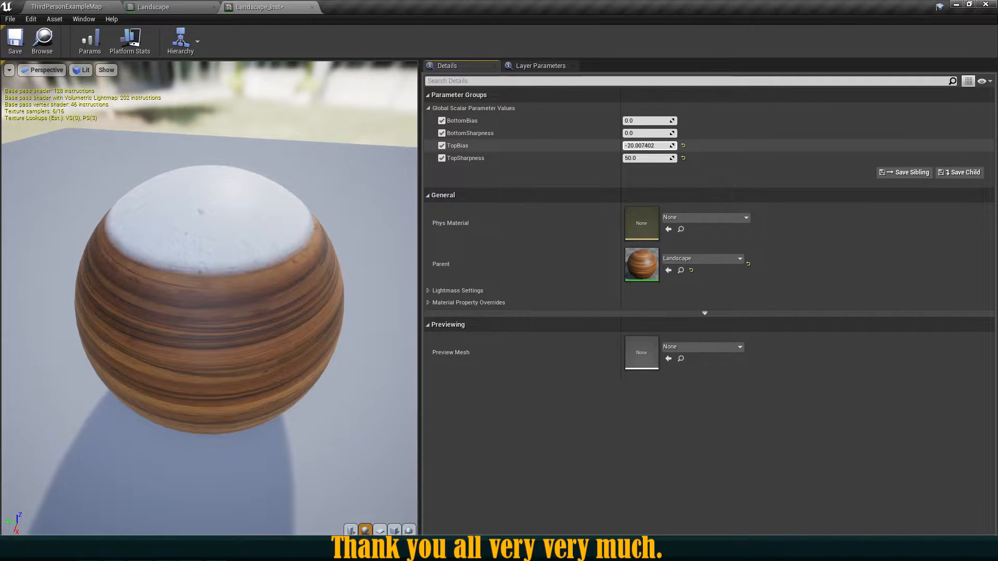
click(663, 145)
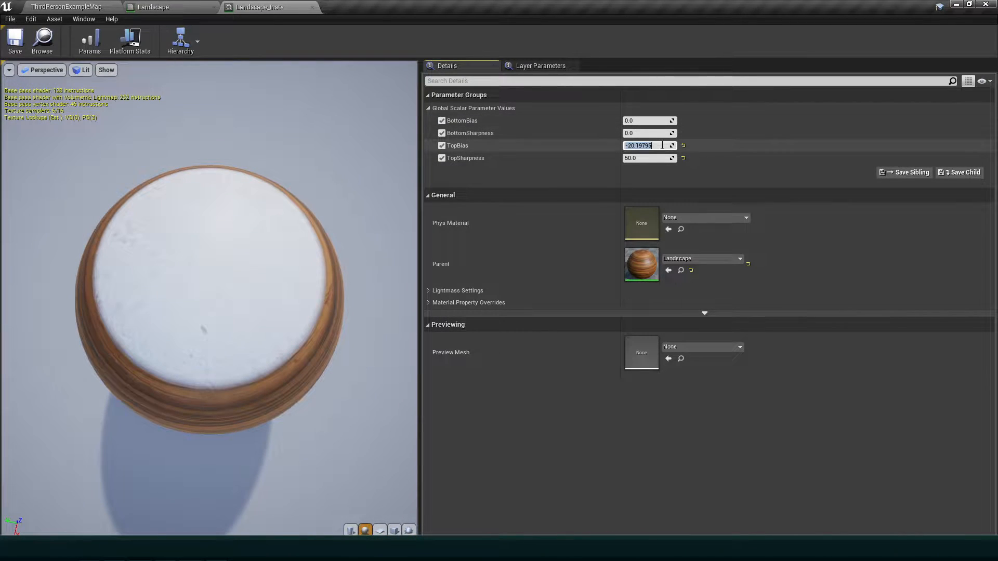
text(-20)
mouse_move(323, 364)
mouse_down()
mouse_move(323, 281)
mouse_move(337, 356)
mouse_up()
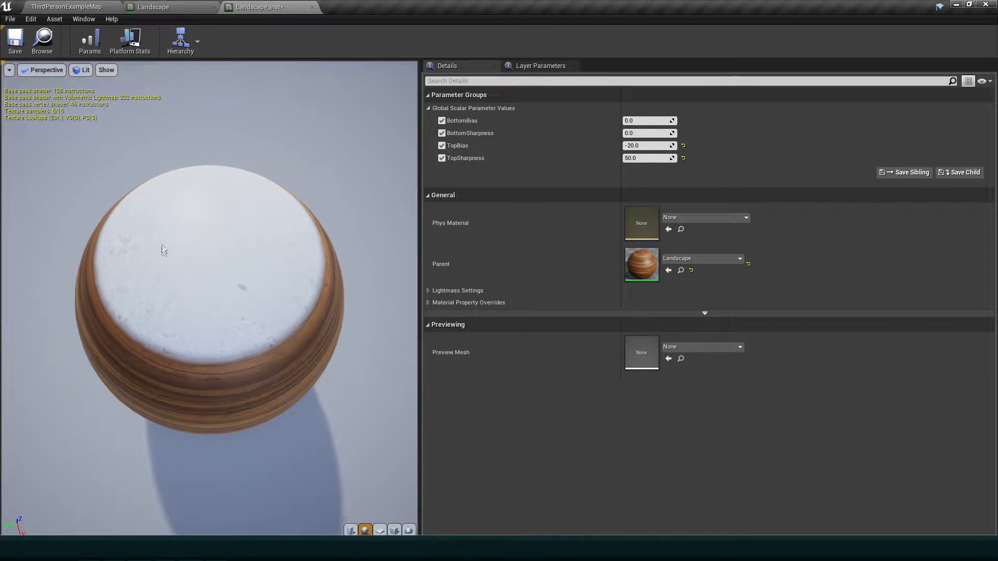
drag(207, 240, 207, 210)
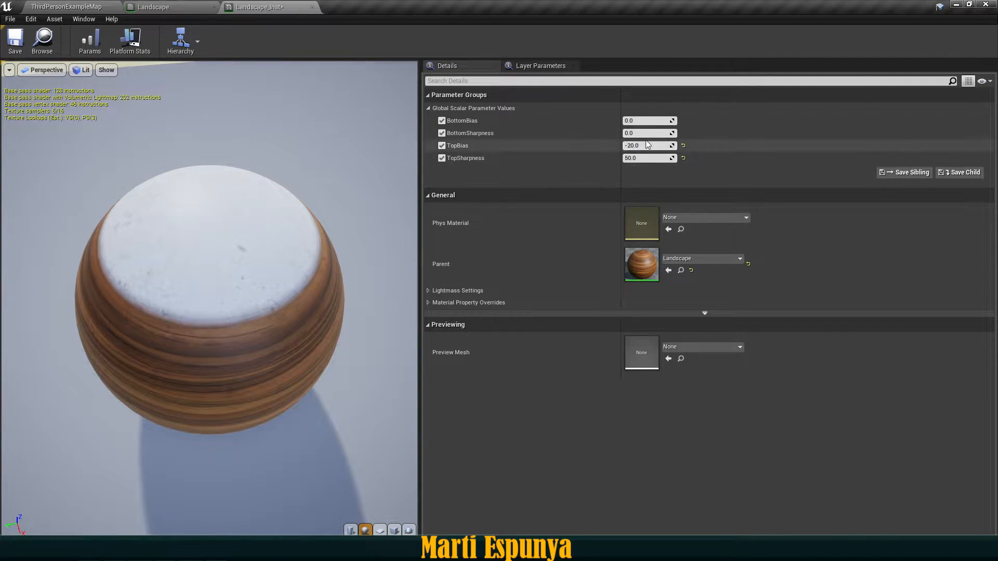
Step: Set BottomSharpness to 50 and BottomBias to -24 for the grass layer on the material instance
drag(636, 133, 635, 133)
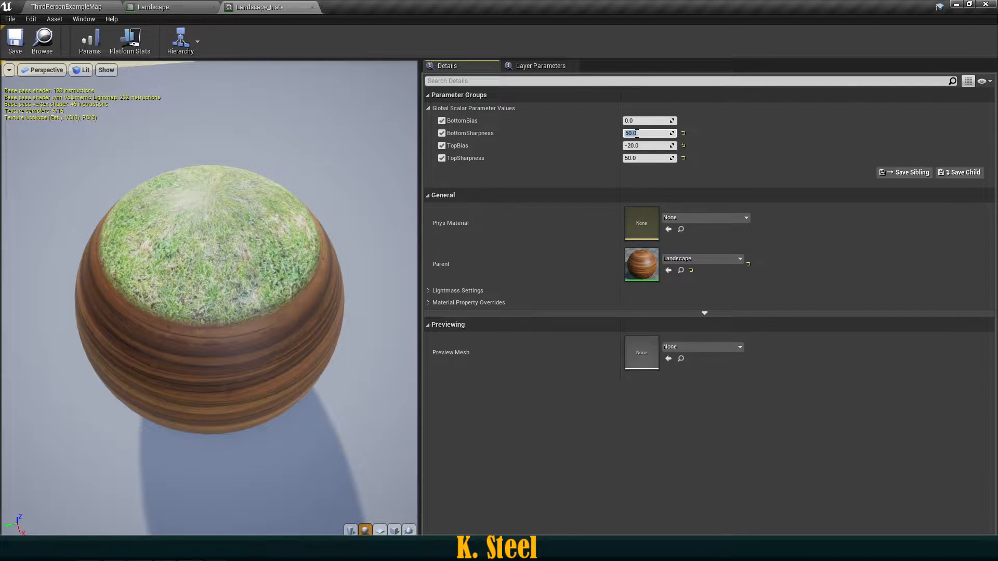
key(Return)
drag(645, 121, 639, 121)
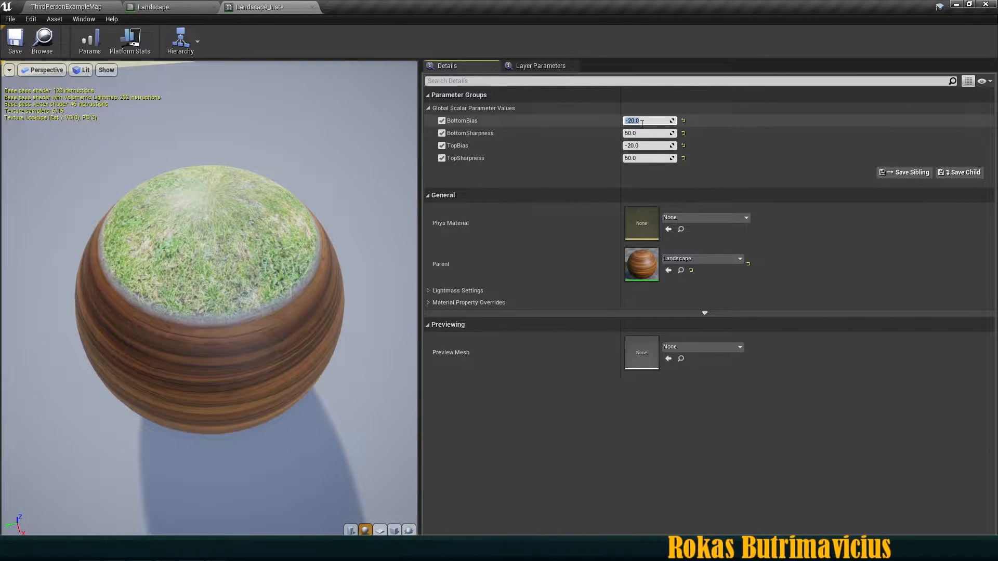
text(-24)
key(Return)
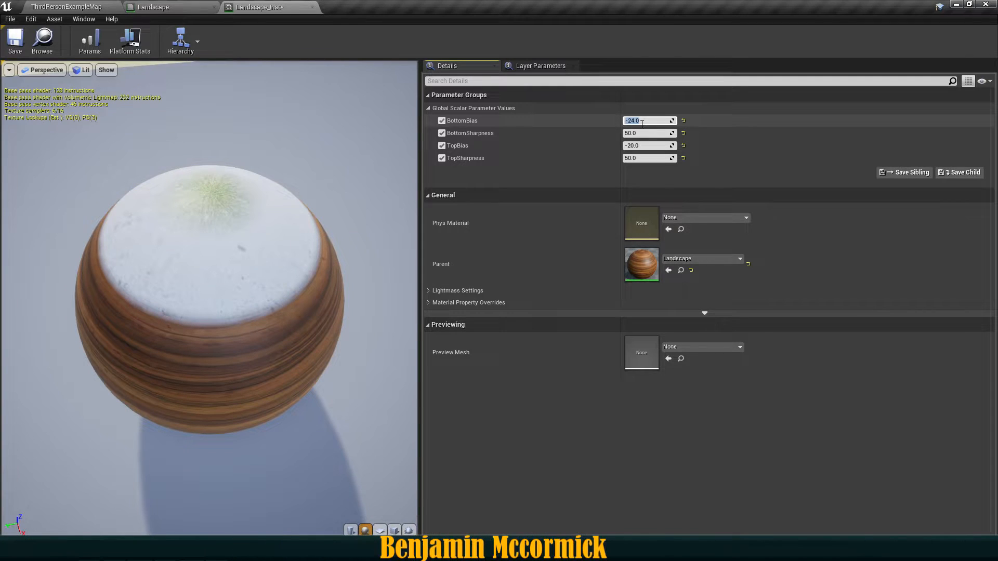
Step: Set BottomBias to -23 on the material instance, check the grass patch on the preview sphere, and save the instance
key(Return)
drag(174, 198, 104, 197)
scroll(174, 197, up, 5)
scroll(174, 198, down, 5)
drag(214, 198, 177, 198)
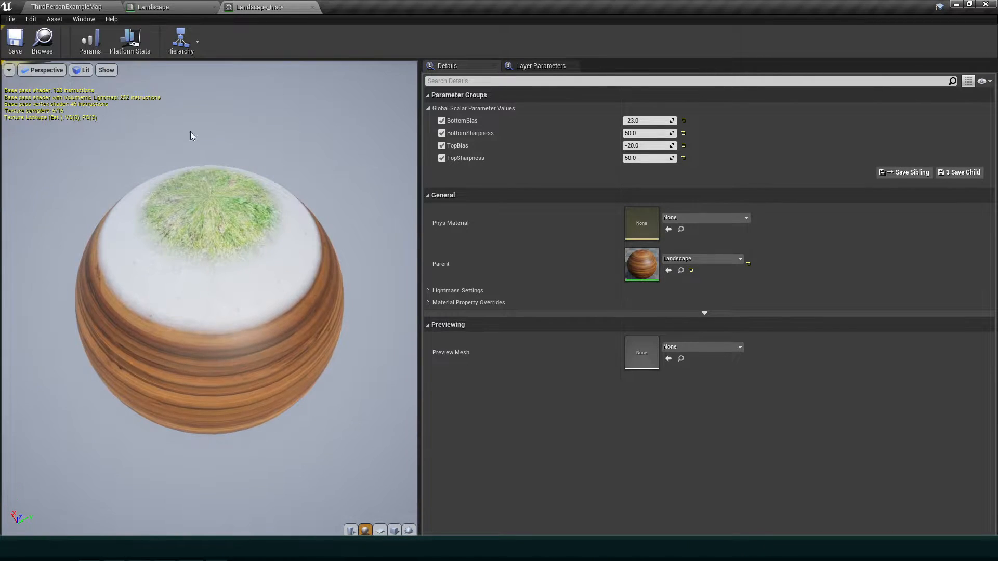
click(15, 41)
Step: Move the instance editor aside and set the TopSharpness parameter's default value to 50 in the Landscape material
drag(245, 4, 606, 99)
scroll(342, 104, up, 4)
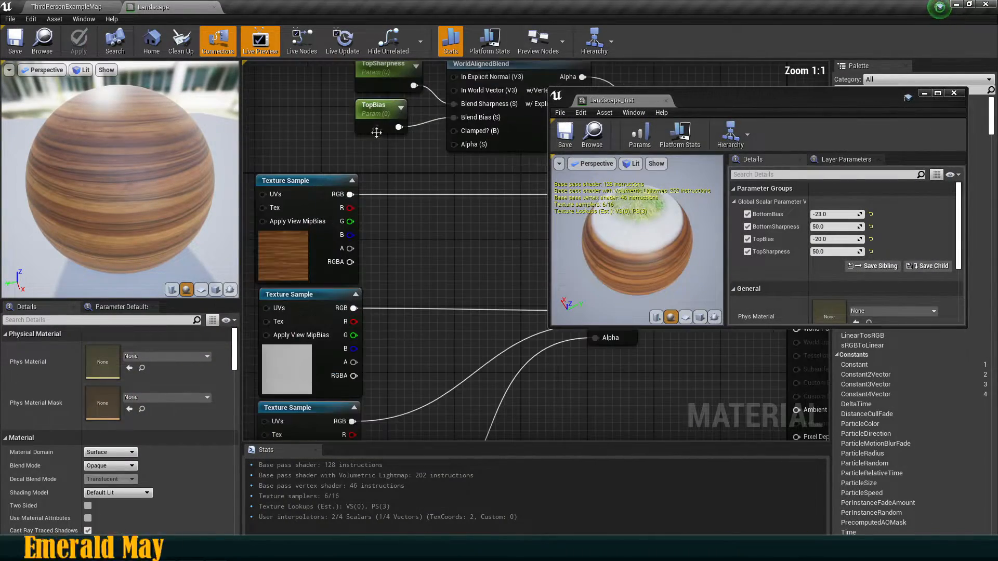
click(366, 114)
click(109, 383)
text(50)
key(Return)
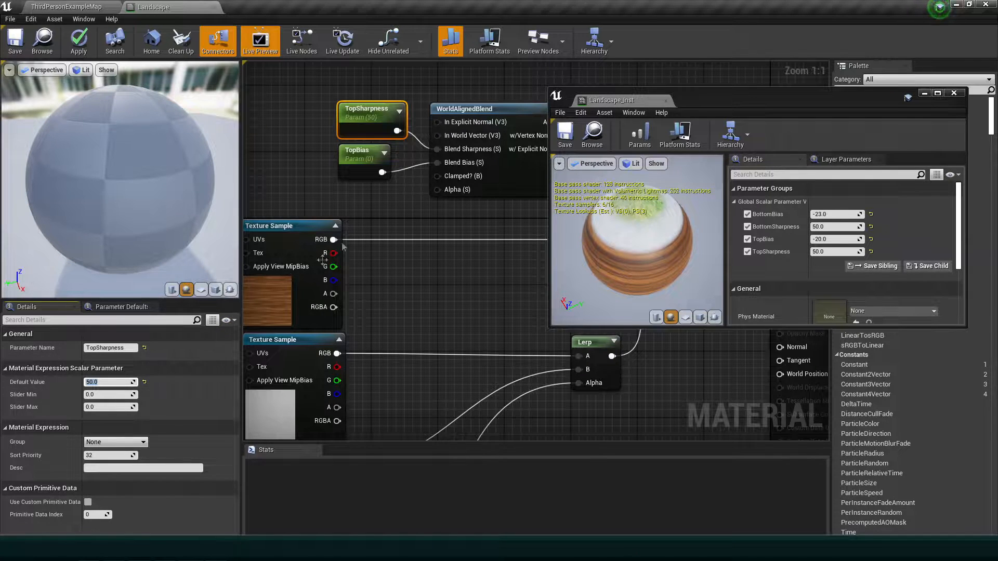
Step: Set the default value of the TopBias parameter to -20
click(362, 155)
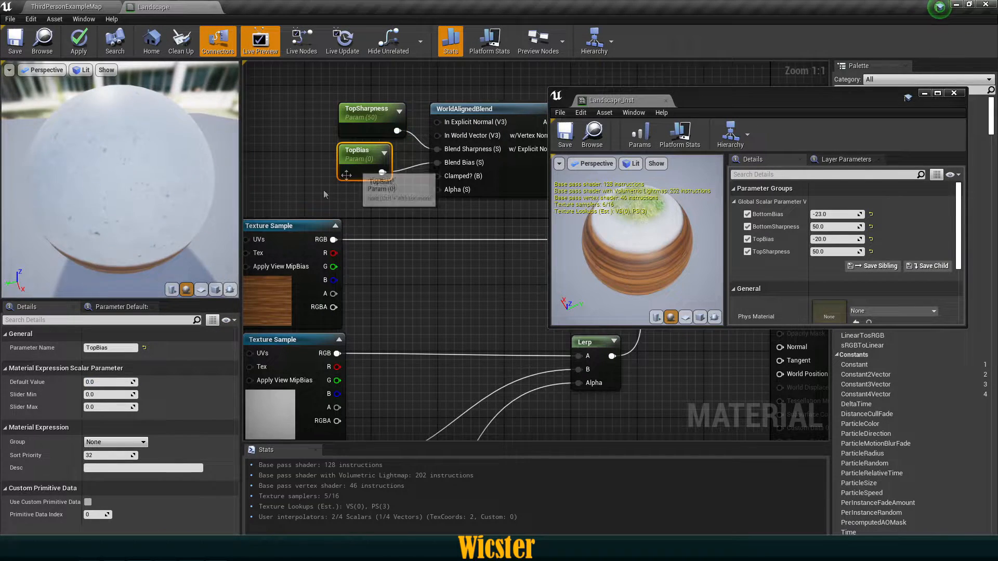
click(100, 383)
text(-)
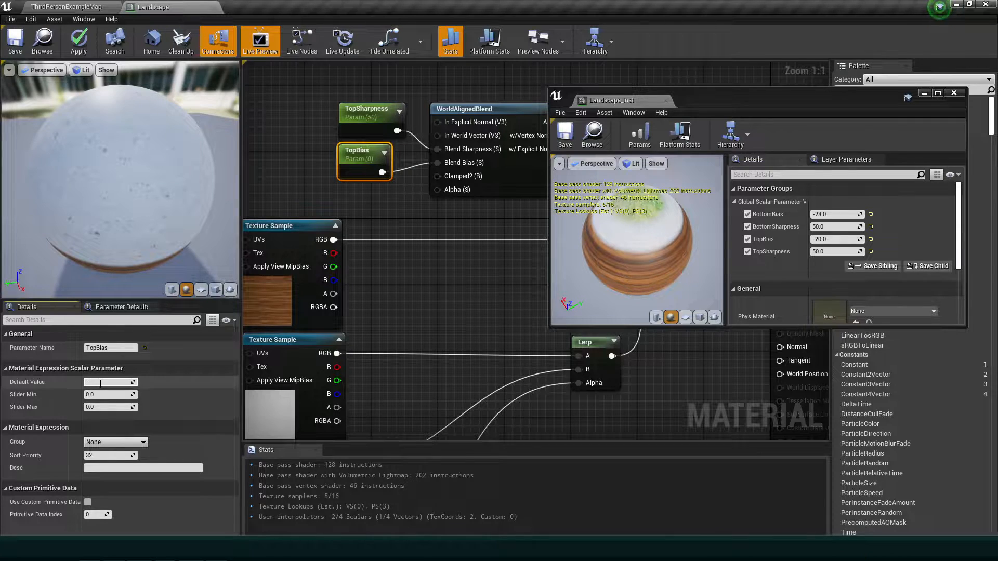
text(20)
key(Return)
Step: Set the default value of the BottomSharpness parameter to 50
scroll(400, 368, down, 2)
right_drag(372, 416, 435, 206)
scroll(288, 317, up, 2)
right_drag(289, 317, 323, 253)
click(322, 258)
click(104, 385)
text(5)
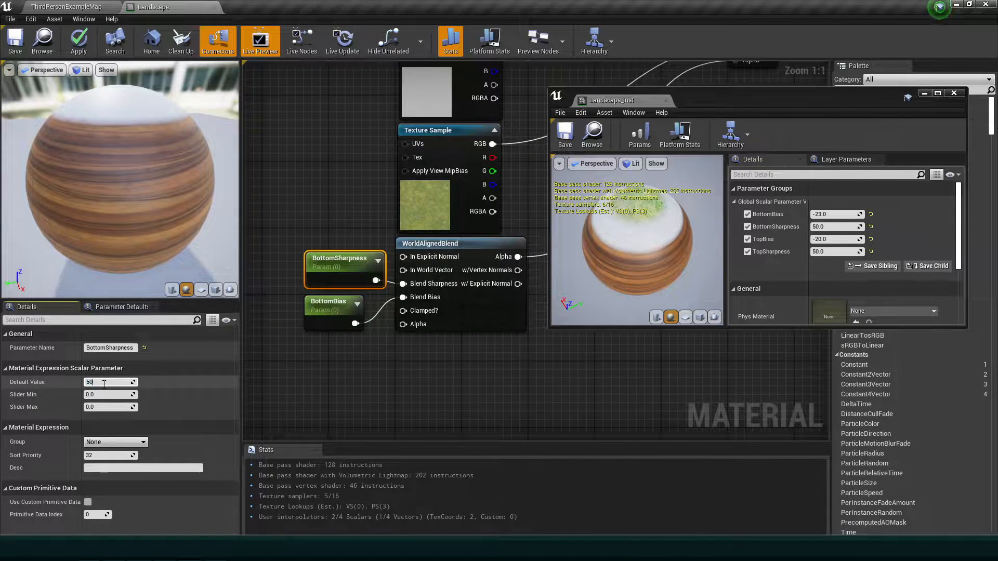
text(0)
key(Return)
Step: Set the default value of the BottomBias parameter to -23
click(323, 313)
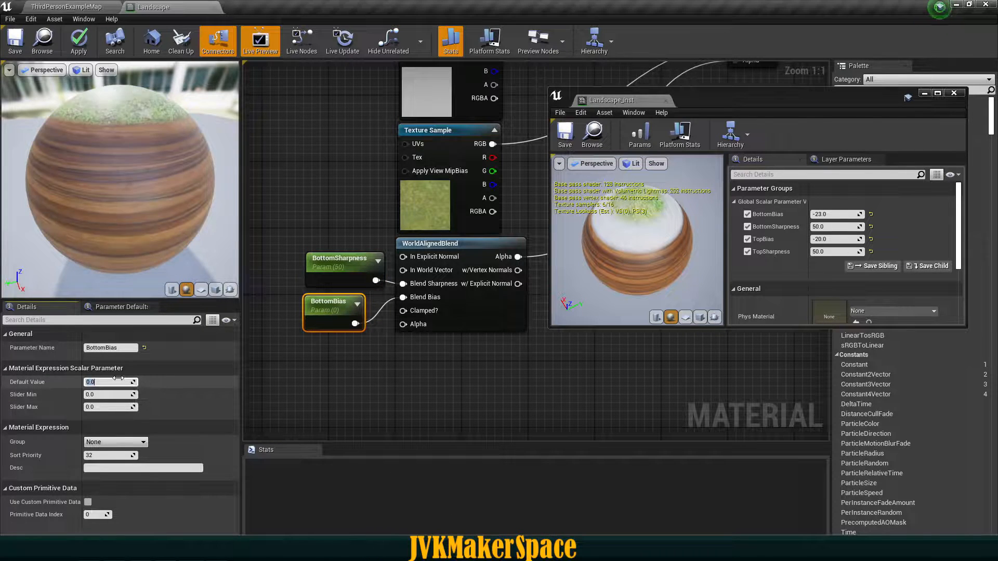
click(118, 378)
text(-23)
key(Return)
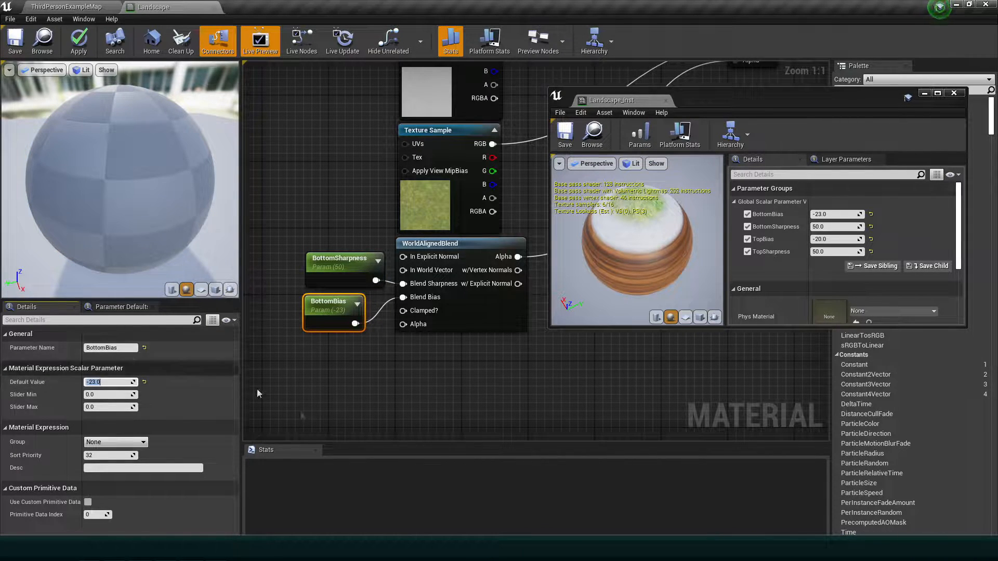
click(399, 357)
scroll(399, 358, down, 3)
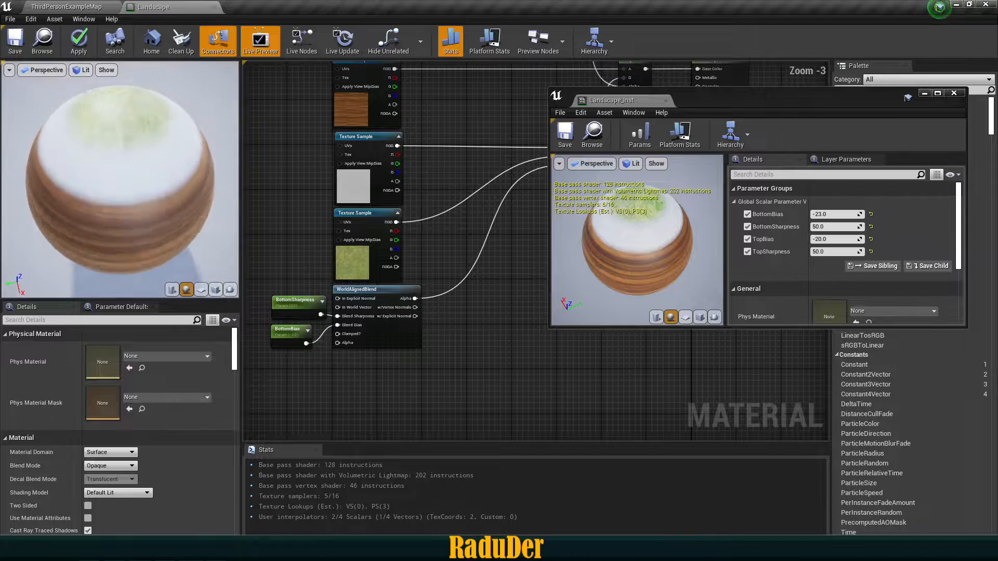
Step: Close the instance editor and move all texture, blend and Lerp nodes away from the Landscape result node to make room
click(666, 101)
scroll(535, 229, down, 2)
drag(375, 128, 541, 315)
drag(623, 357, 623, 357)
click(622, 357)
drag(645, 392, 644, 390)
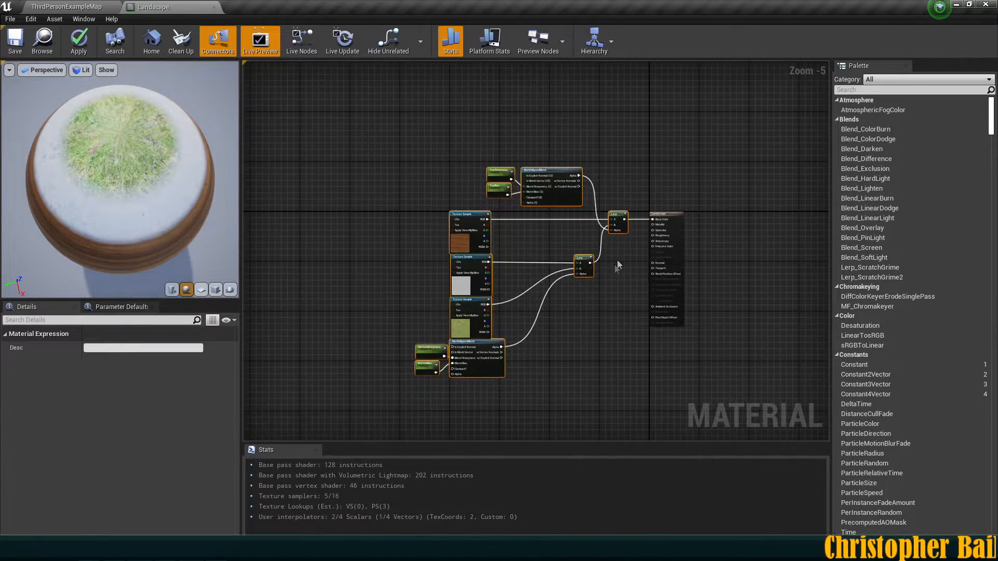
scroll(619, 234, up, 4)
scroll(698, 251, down, 2)
drag(697, 232, 424, 238)
click(587, 254)
Step: Add a LandscapeLayerBlend node between the final Lerp and the Landscape result node
scroll(592, 254, down, 2)
scroll(585, 253, up, 2)
scroll(432, 270, up, 3)
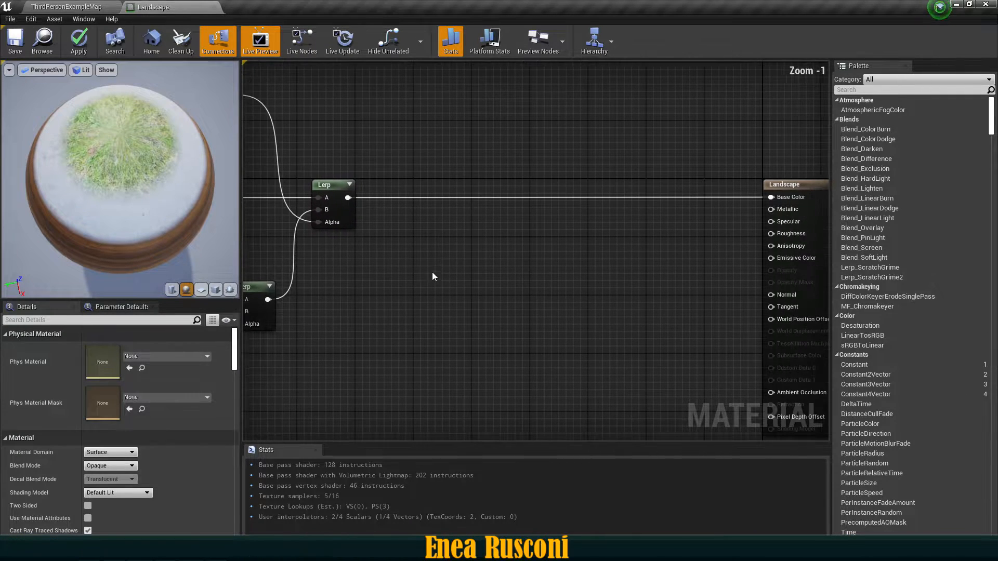
right_click(441, 228)
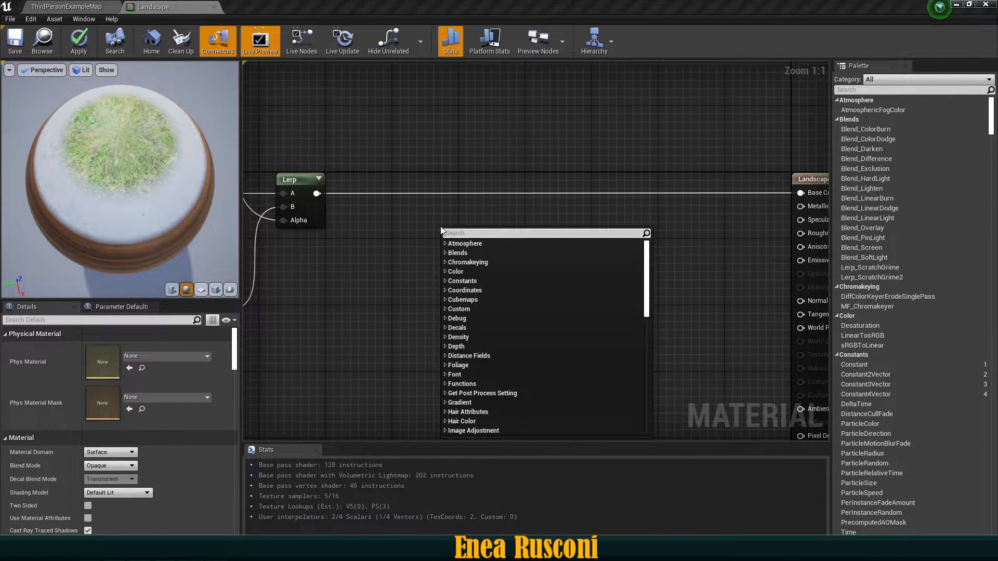
text(le)
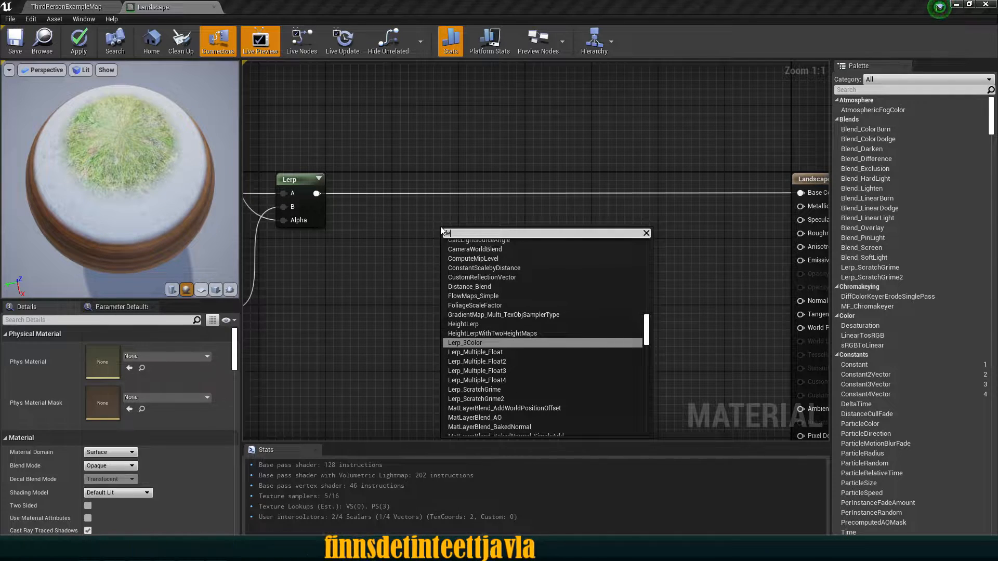
text(ye)
key(BackSpace)
key(BackSpace)
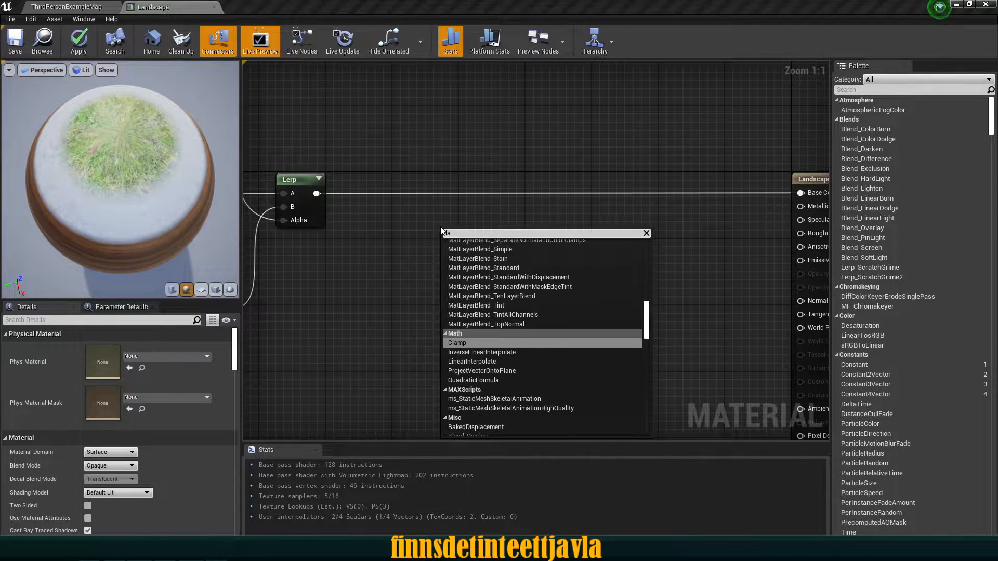
text(ayer blend)
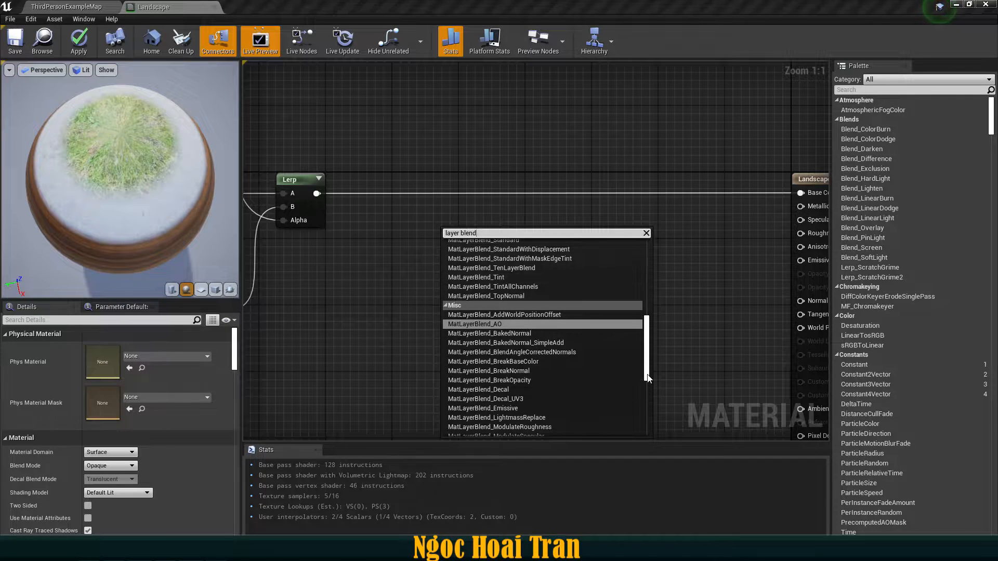
scroll(647, 378, up, 10)
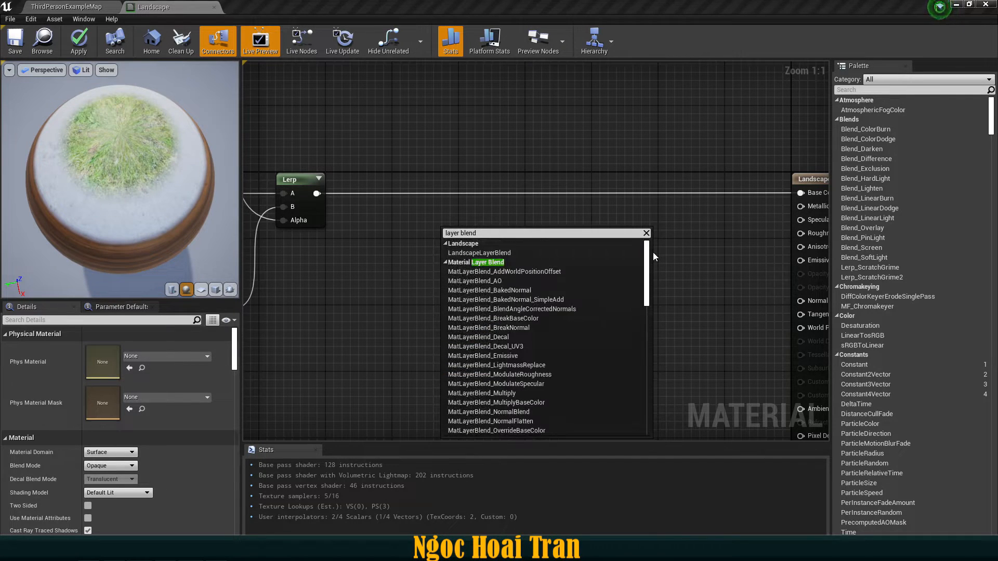
click(491, 251)
drag(480, 252, 530, 247)
right_drag(513, 280, 487, 245)
drag(494, 211, 525, 219)
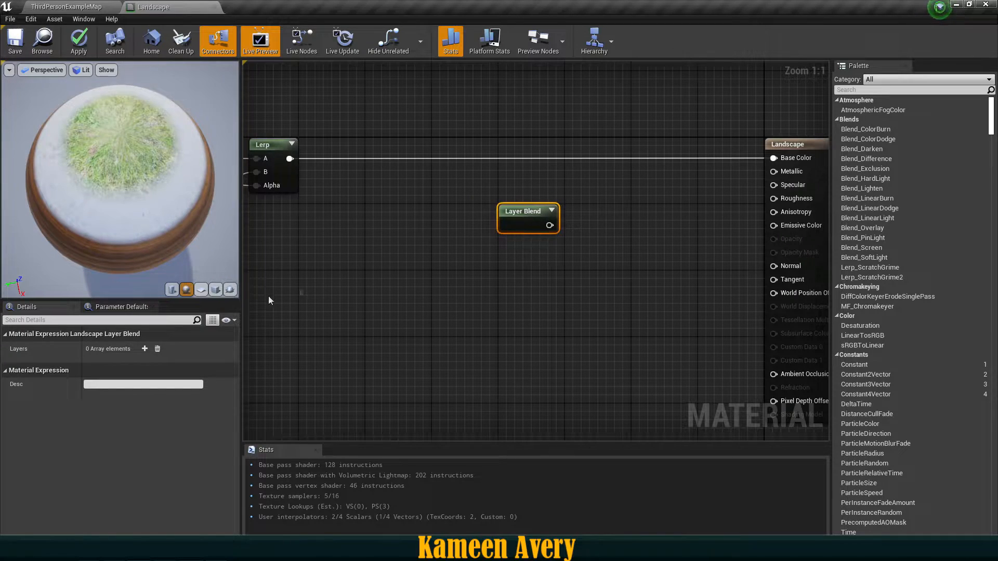
Step: Add four layers to the Layer Blend node
click(145, 349)
click(145, 349)
click(145, 349)
click(145, 349)
right_drag(308, 321, 374, 312)
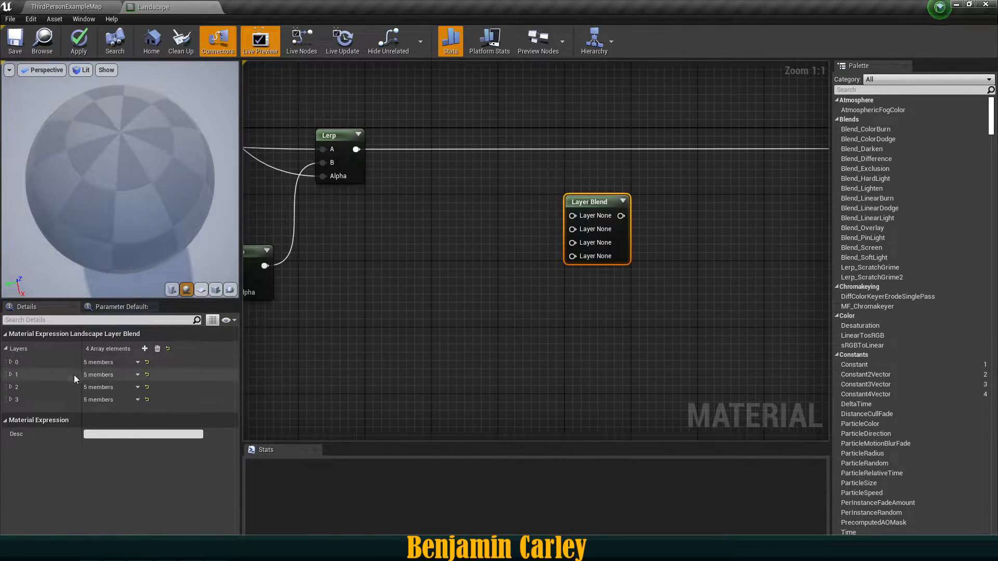
Step: Expand the settings of all four layers and name layer 0 Auto
click(10, 400)
click(11, 387)
click(10, 375)
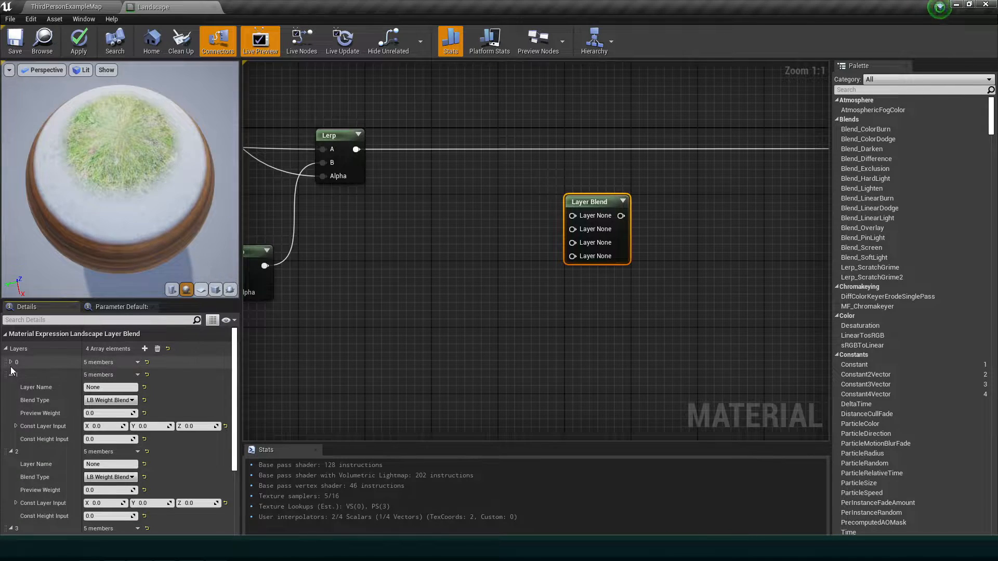
click(11, 362)
drag(109, 374, 4, 375)
text(Aut)
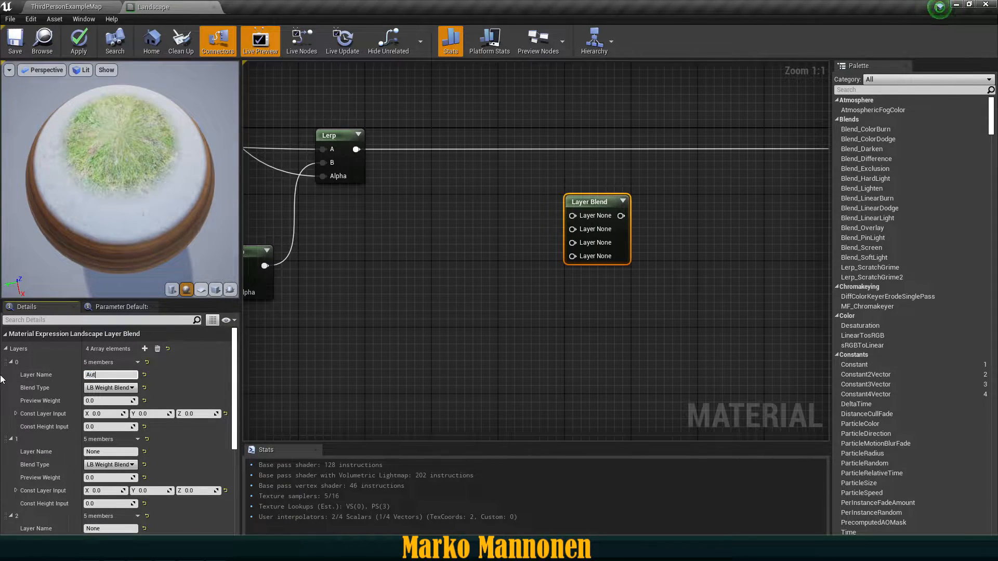
text(o)
key(Return)
Step: Name layers 1, 2 and 3 of the Layer Blend node Wood, Concrete and Grass
click(95, 452)
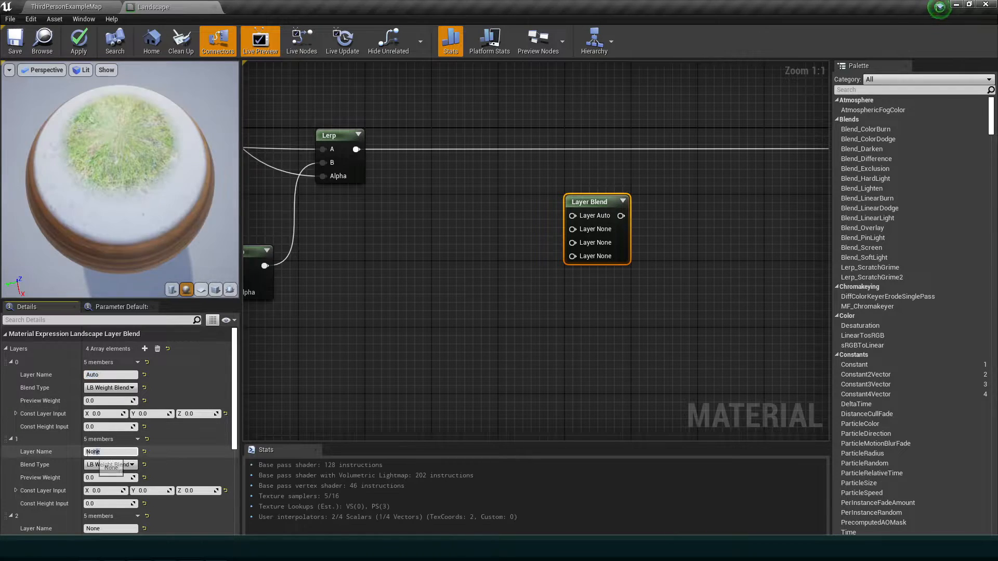
text(Wood)
key(Return)
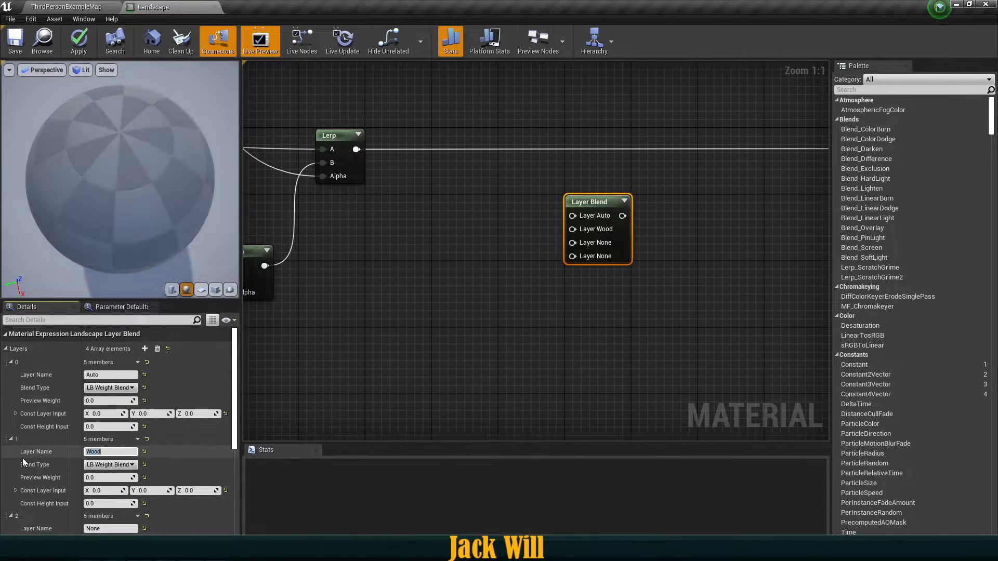
scroll(70, 447, down, 3)
text(Concrete)
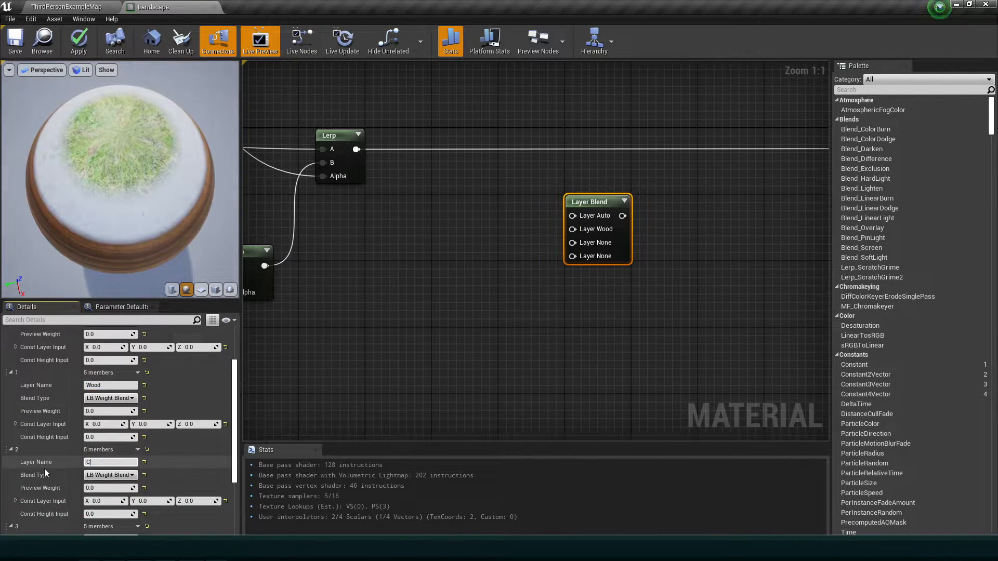
key(Return)
scroll(54, 458, down, 3)
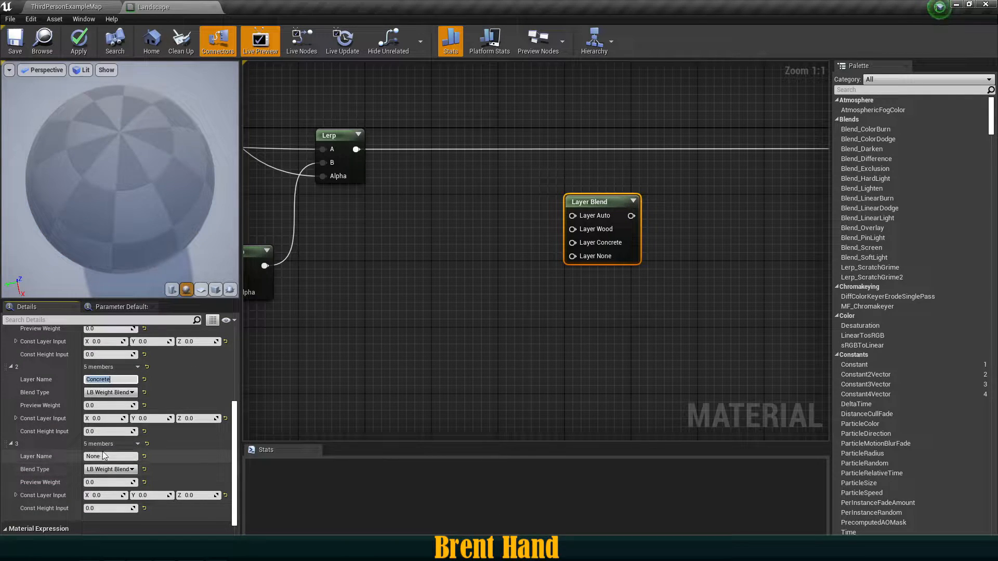
text(Grass)
key(Return)
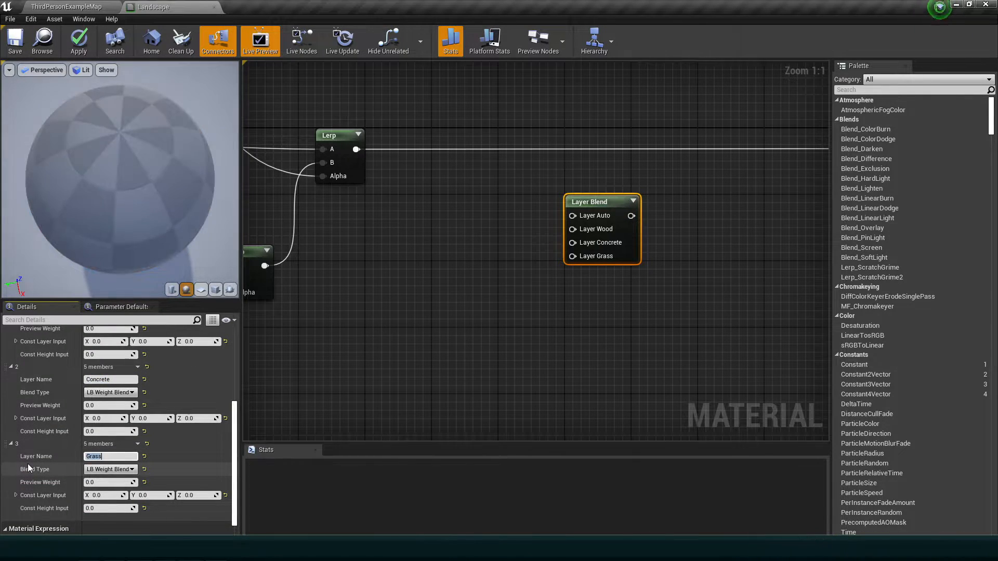
Step: Connect the final Lerp to Layer Auto and the Layer Blend output to Base Color, placing the blend node nearer the result
click(566, 311)
right_drag(565, 311, 525, 376)
drag(591, 303, 567, 269)
click(313, 218)
drag(317, 215, 508, 248)
right_drag(628, 294, 544, 301)
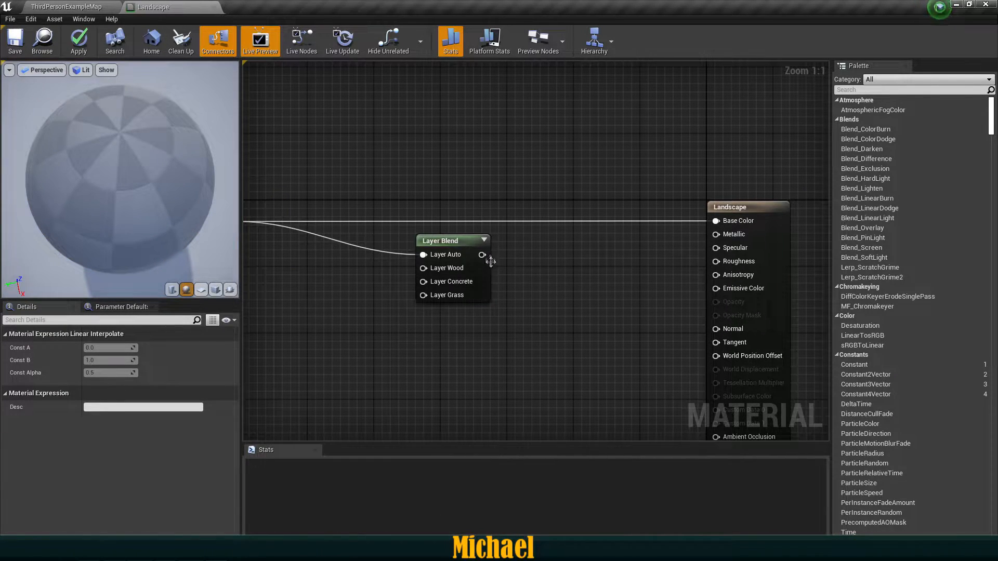
drag(494, 265, 716, 220)
drag(483, 293, 598, 257)
click(554, 308)
Step: Duplicate the three Texture Sample nodes and place the copies just before the Layer Blend node
scroll(554, 309, down, 2)
right_drag(555, 308, 653, 289)
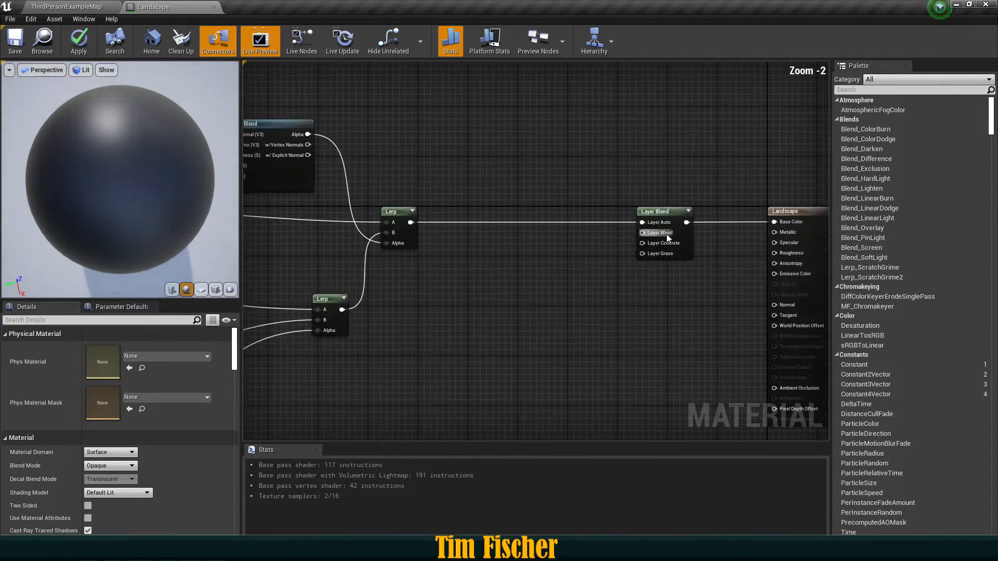
click(668, 247)
scroll(664, 249, down, 1)
right_drag(486, 281, 825, 195)
drag(437, 158, 500, 292)
right_drag(647, 316, 432, 351)
scroll(433, 352, up, 3)
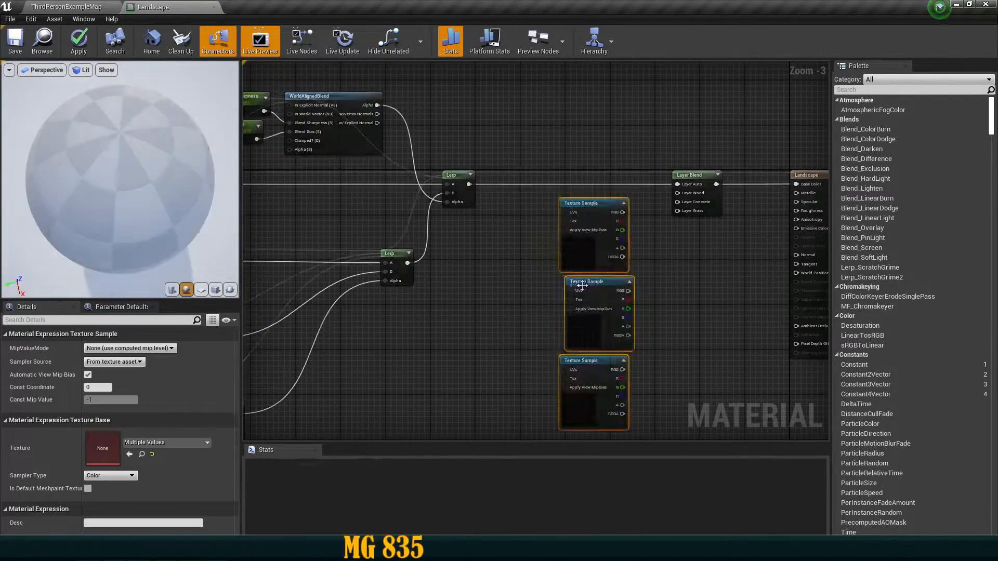
drag(502, 322, 494, 323)
click(560, 265)
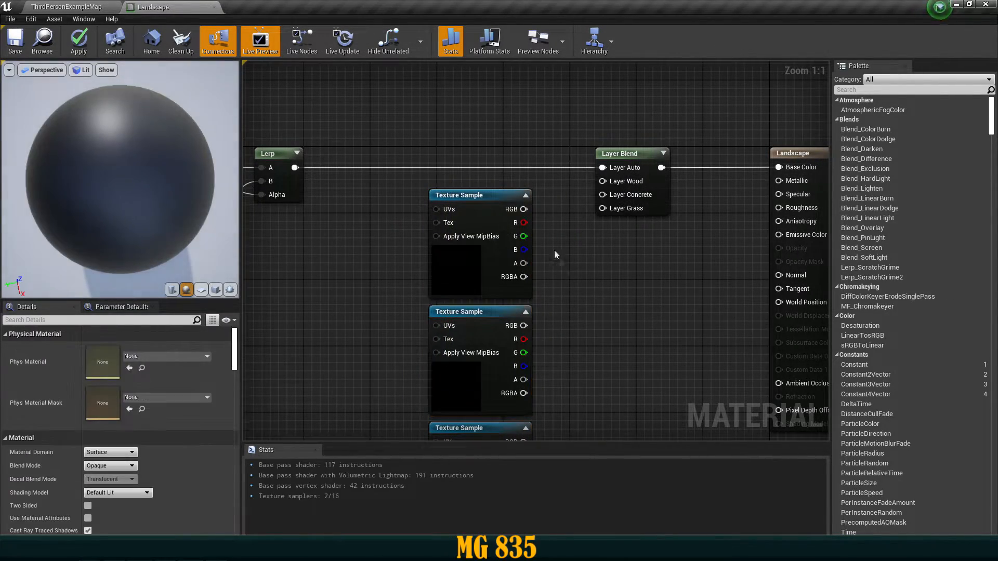
Step: Connect the RGB outputs of the copied wood, concrete and grass textures to Layer Wood, Layer Concrete and Layer Grass
drag(611, 183, 613, 182)
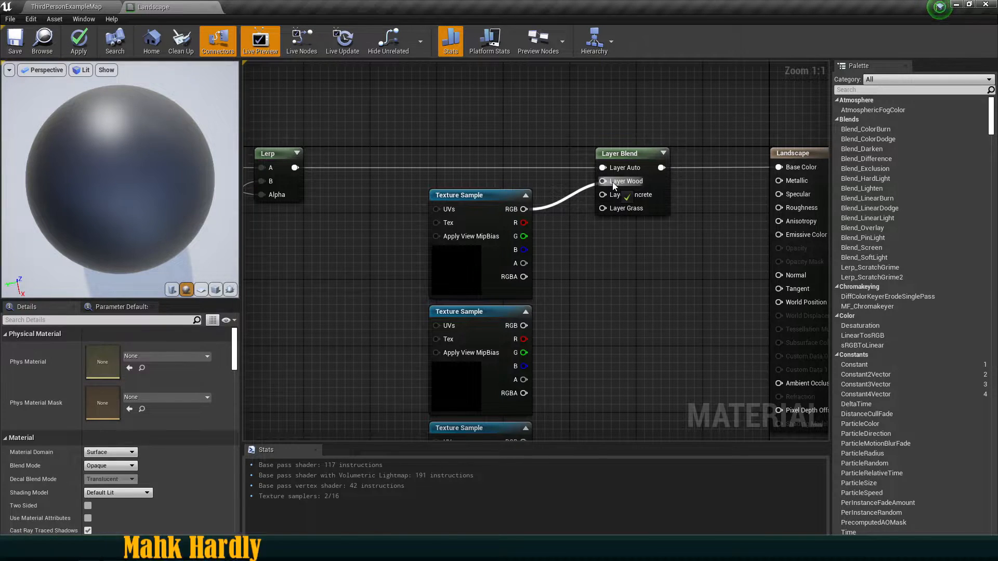
right_drag(613, 182, 578, 143)
click(410, 230)
drag(489, 287, 569, 156)
right_drag(561, 240, 564, 156)
drag(472, 360, 488, 318)
right_drag(521, 347, 534, 386)
drag(535, 385, 475, 189)
Step: Add two constant nodes beside the Landscape result node, leaving one at 0 and setting the other to 1
scroll(462, 205, down, 1)
click(323, 251)
scroll(504, 259, down, 4)
right_drag(324, 251, 494, 272)
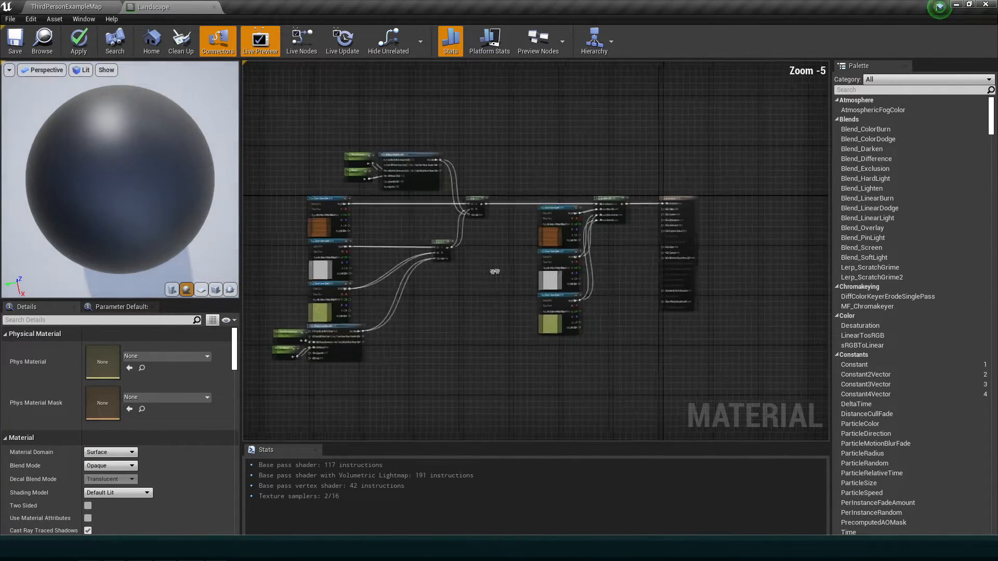
scroll(528, 270, up, 1)
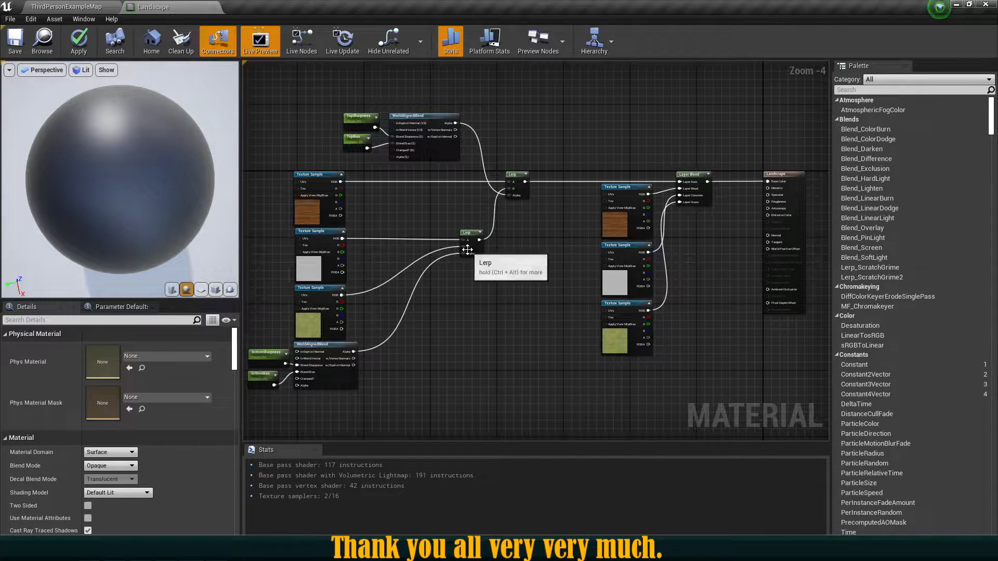
right_drag(752, 230, 561, 269)
scroll(557, 268, up, 4)
key(1)
click(521, 196)
click(514, 241)
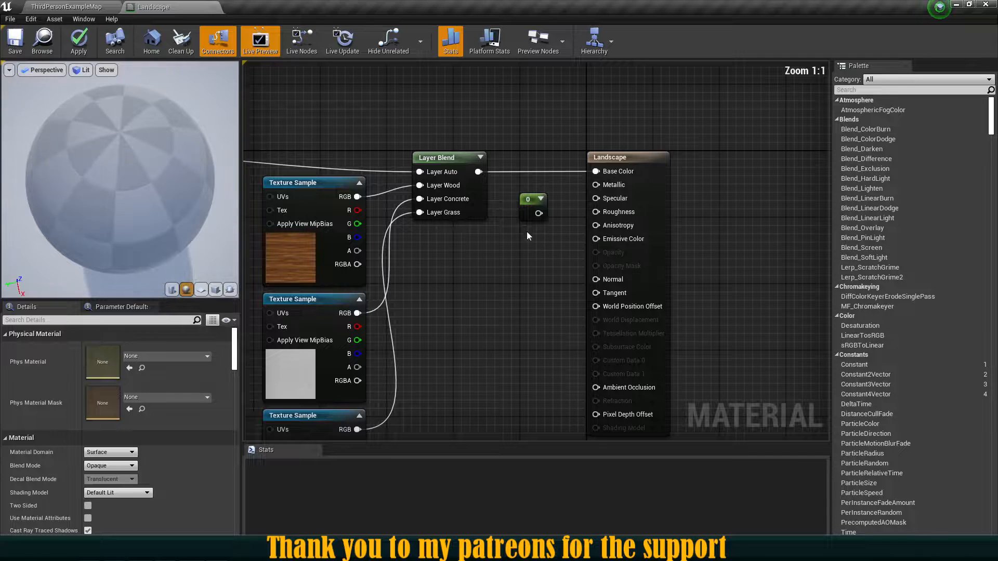
key(1)
click(527, 231)
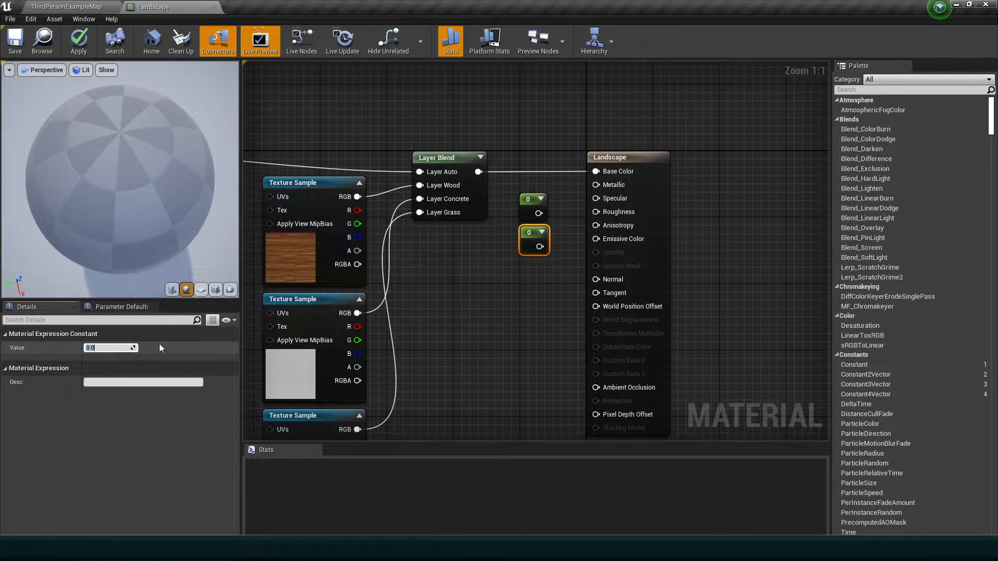
text(1)
Step: Connect the 0 constant to Specular and the 1 constant to Roughness, and move both closer to the result node
click(531, 291)
mouse_move(539, 213)
mouse_down()
mouse_move(578, 223)
mouse_move(585, 200)
mouse_move(530, 199)
mouse_up()
drag(530, 200, 547, 183)
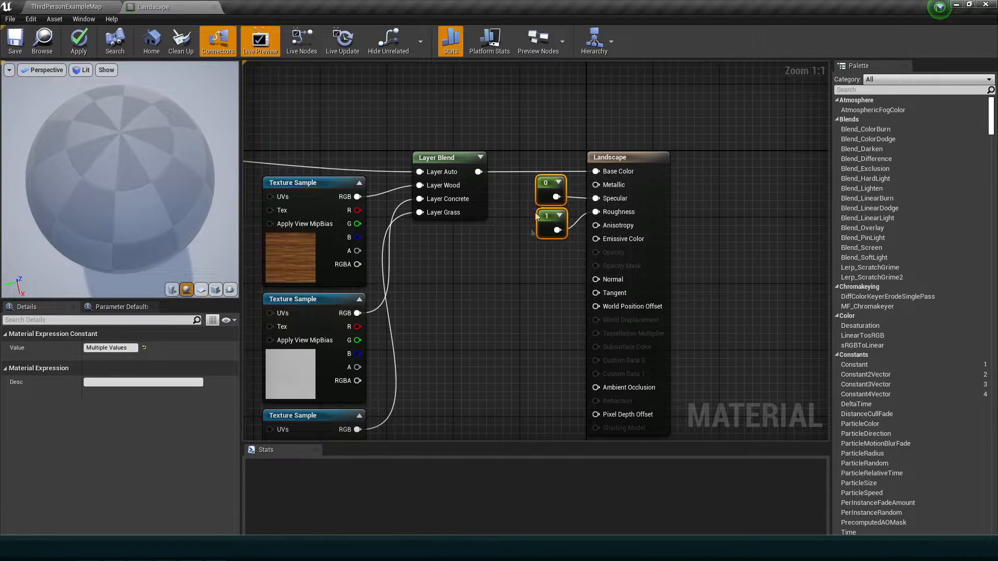
Step: Save and apply the Landscape material, and close its editor
click(505, 235)
click(8, 43)
click(79, 40)
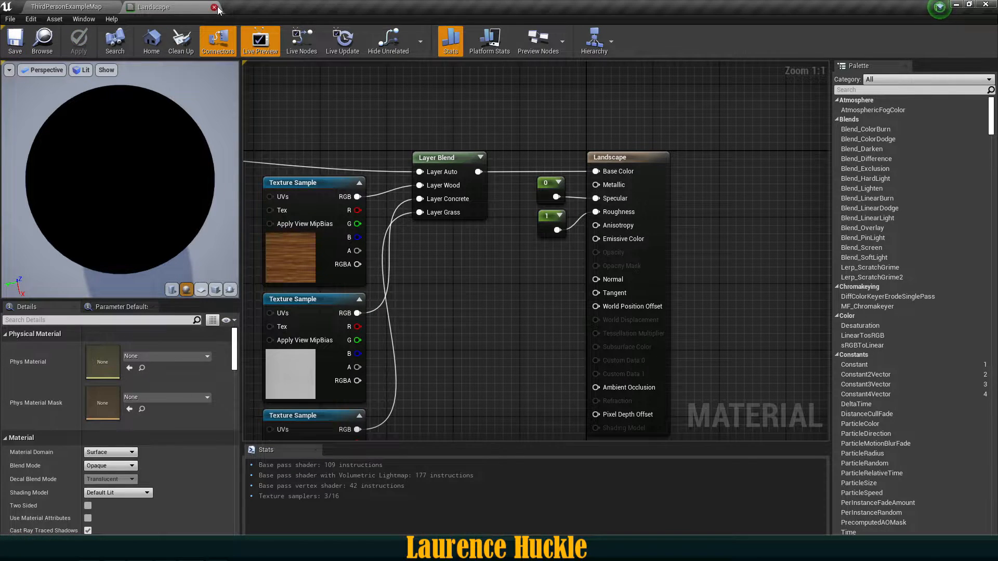
click(214, 7)
Step: Create a new landscape in the level with the Landscape material assigned, keeping the default size settings
mouse_move(435, 191)
right_down()
mouse_move(457, 174)
mouse_move(444, 177)
right_up()
scroll(338, 82, up, 2)
click(291, 45)
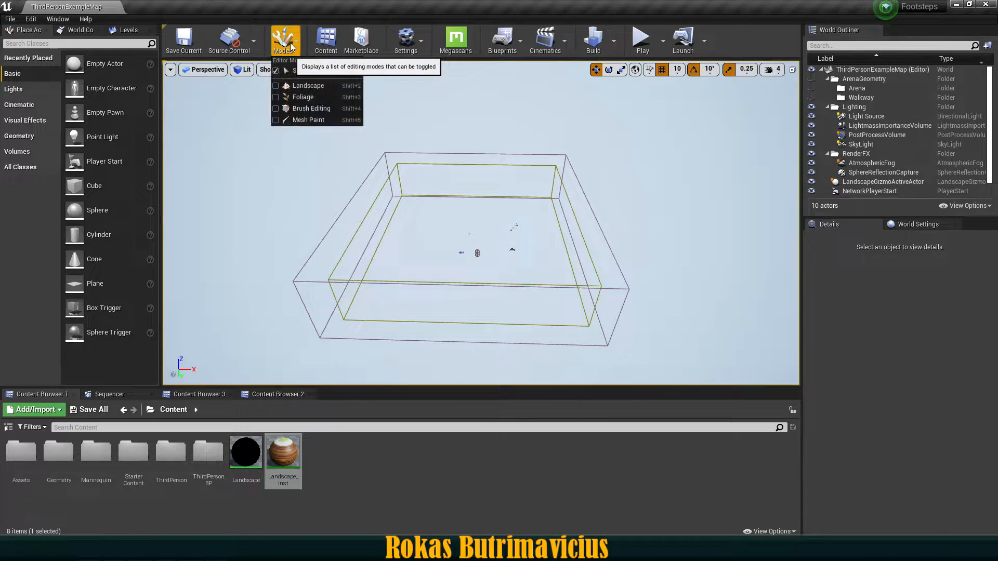
click(280, 87)
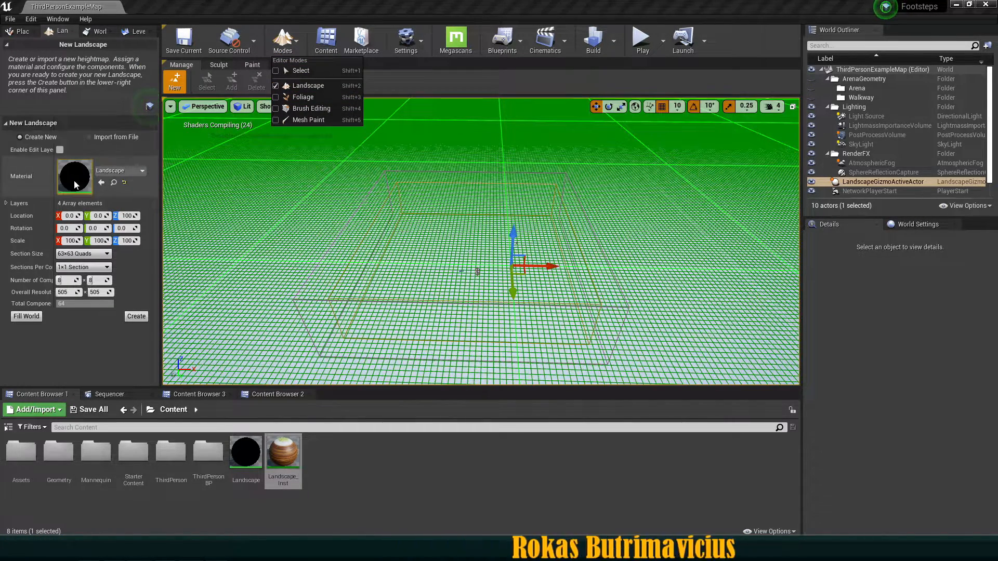
drag(245, 452, 77, 177)
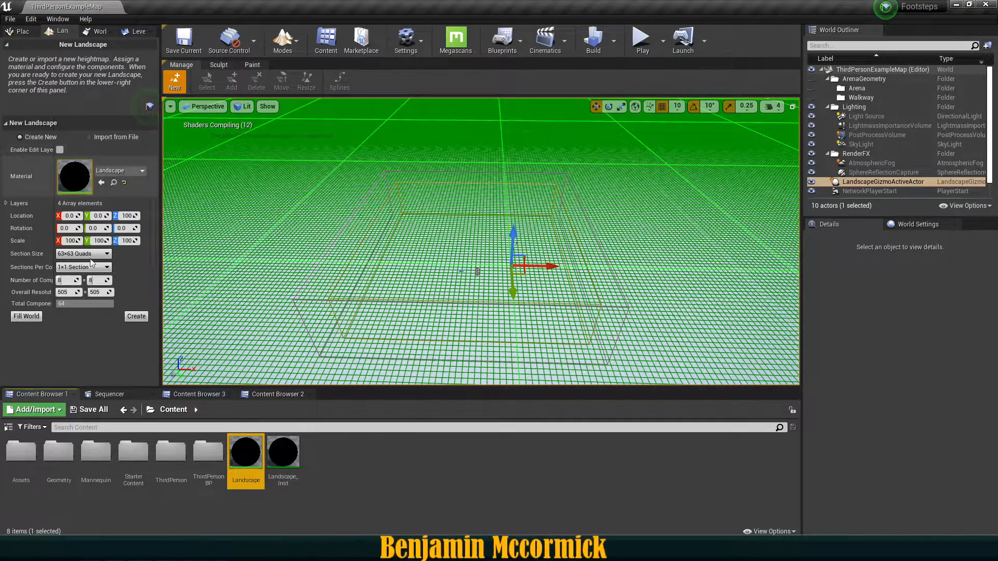
click(136, 316)
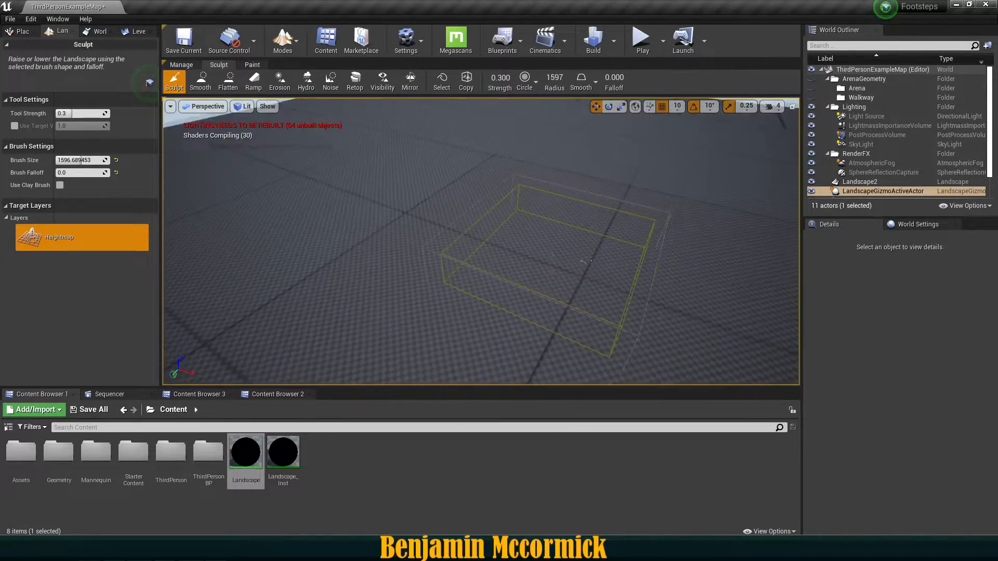
key(w)
right_drag(482, 242, 475, 279)
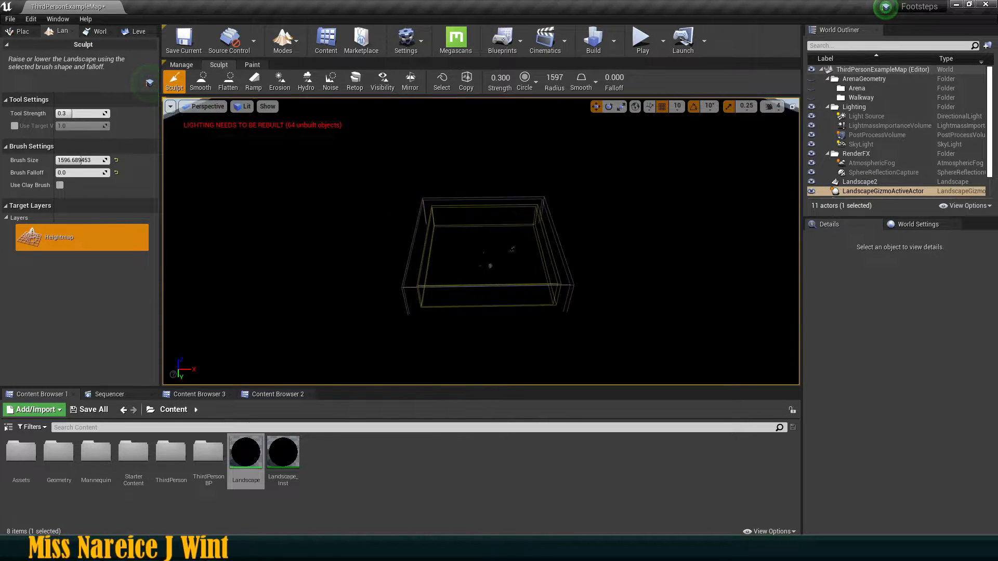
key(w)
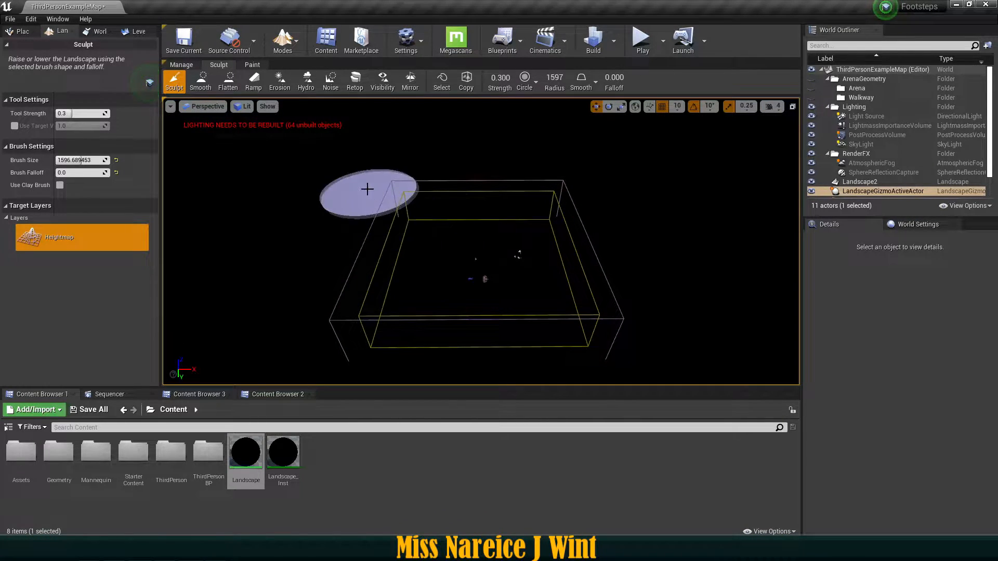
Step: Switch the landscape tools to Paint and delete the ThirdPersonExampleMap_sharedassets folder from ThirdPersonBP/Maps
click(253, 66)
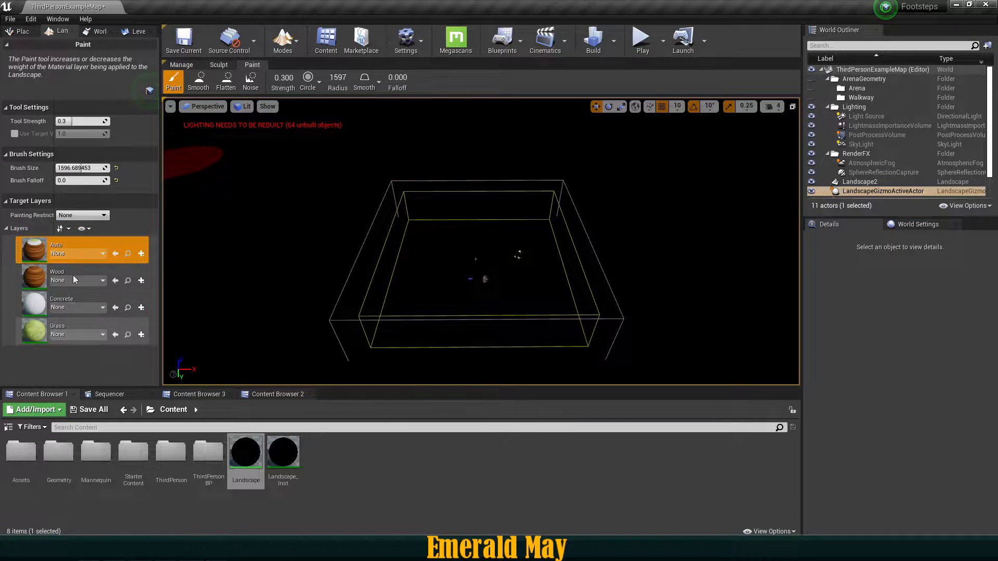
double_click(208, 452)
double_click(59, 453)
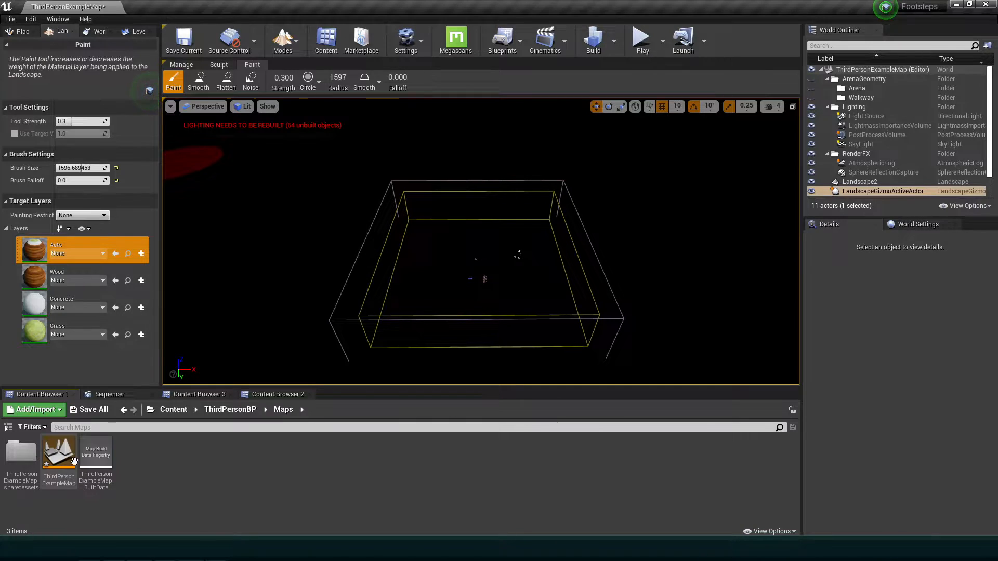
click(20, 466)
key(Delete)
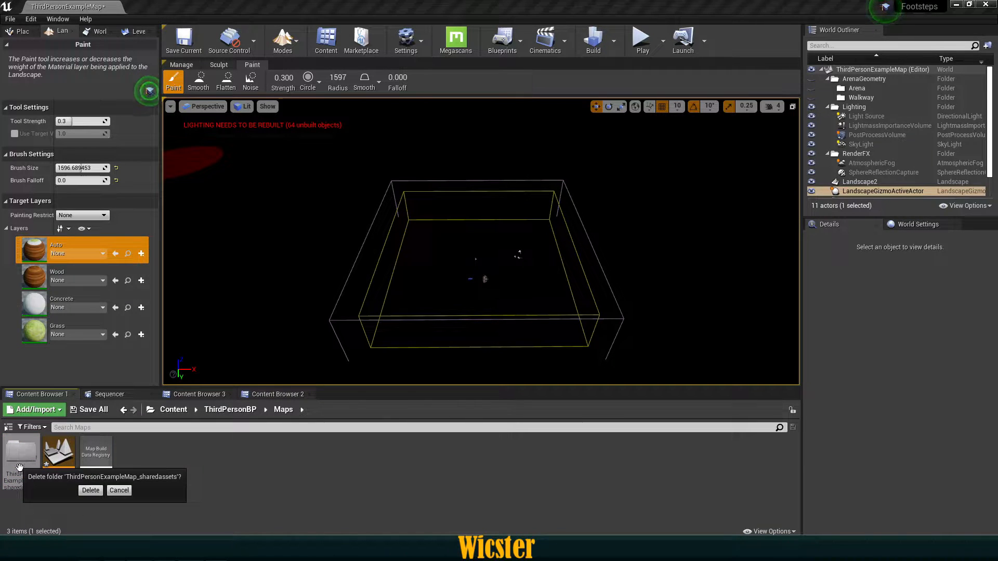
click(91, 490)
click(457, 437)
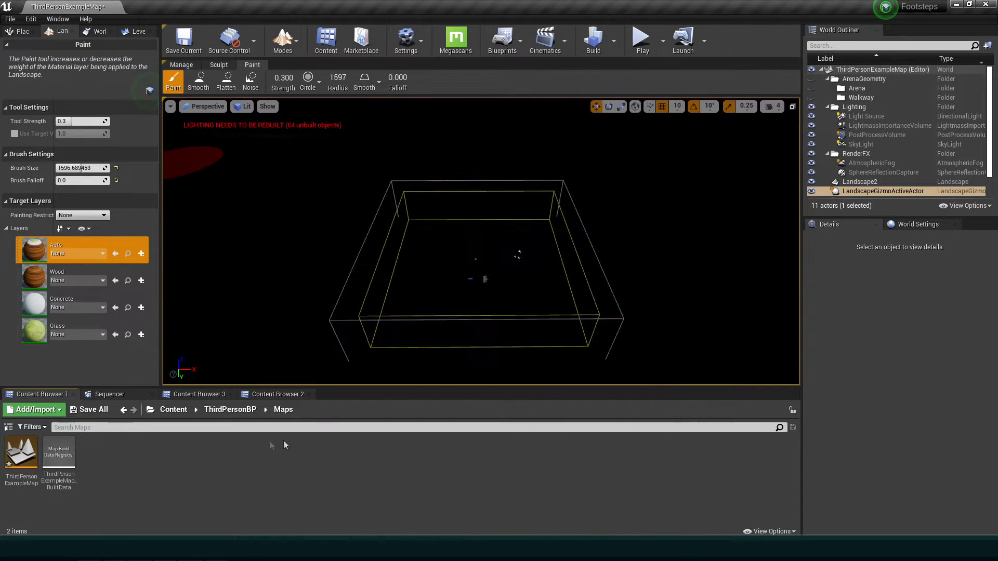
click(189, 414)
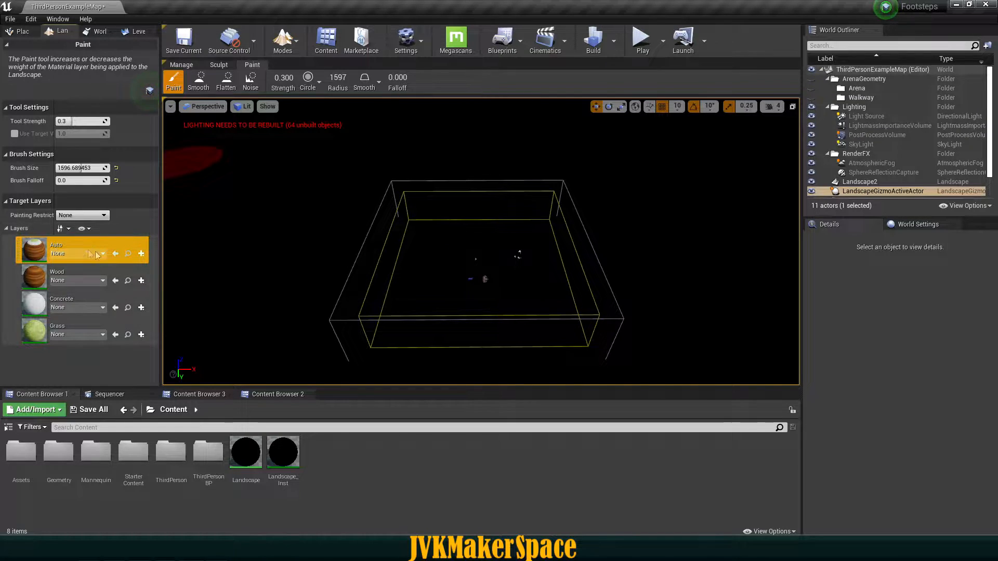
Step: Create a weight-blended layer info named Auto_LayerInfo for the Auto layer in the ThirdPersonExampleMap_sharedassets folder
click(141, 254)
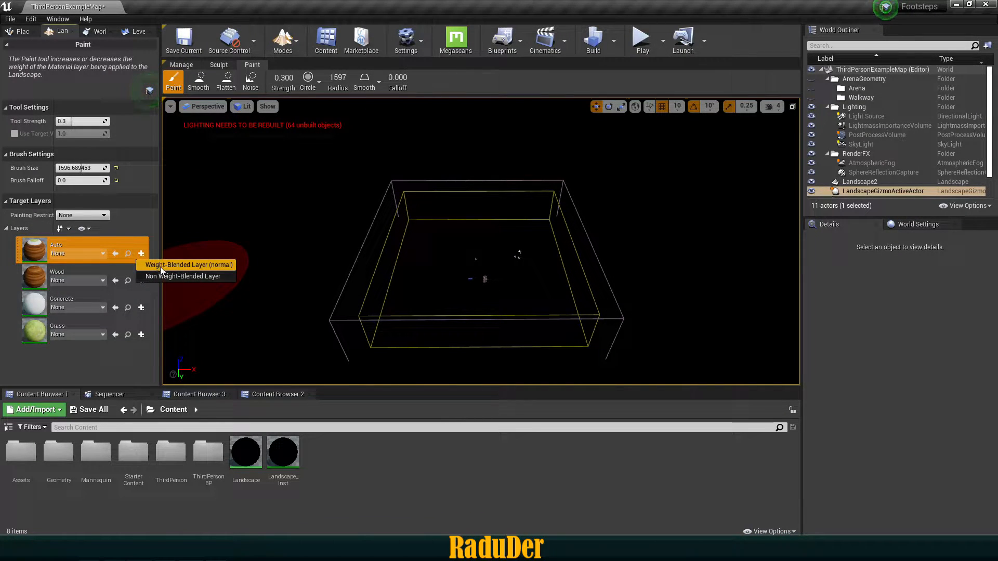
click(160, 266)
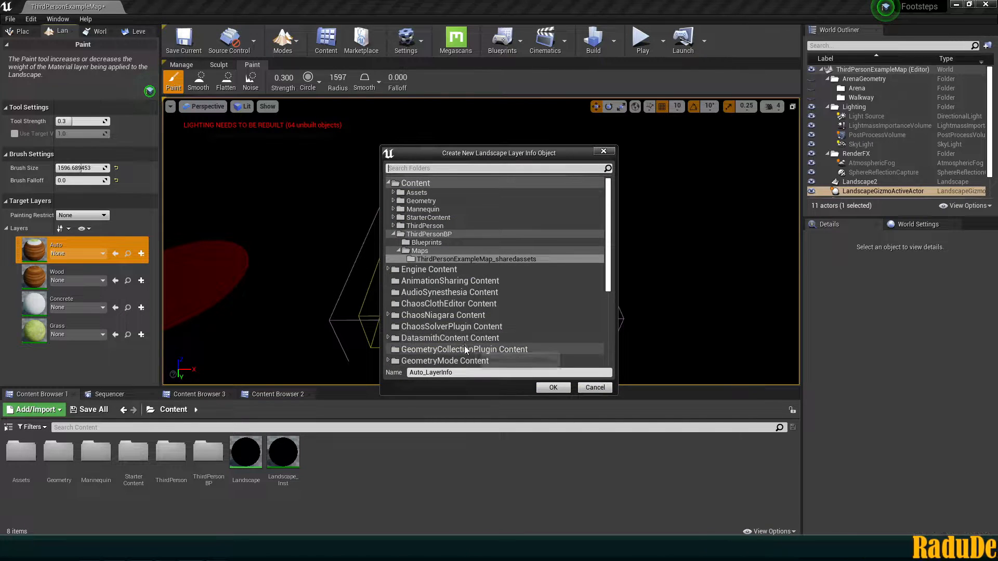
click(423, 260)
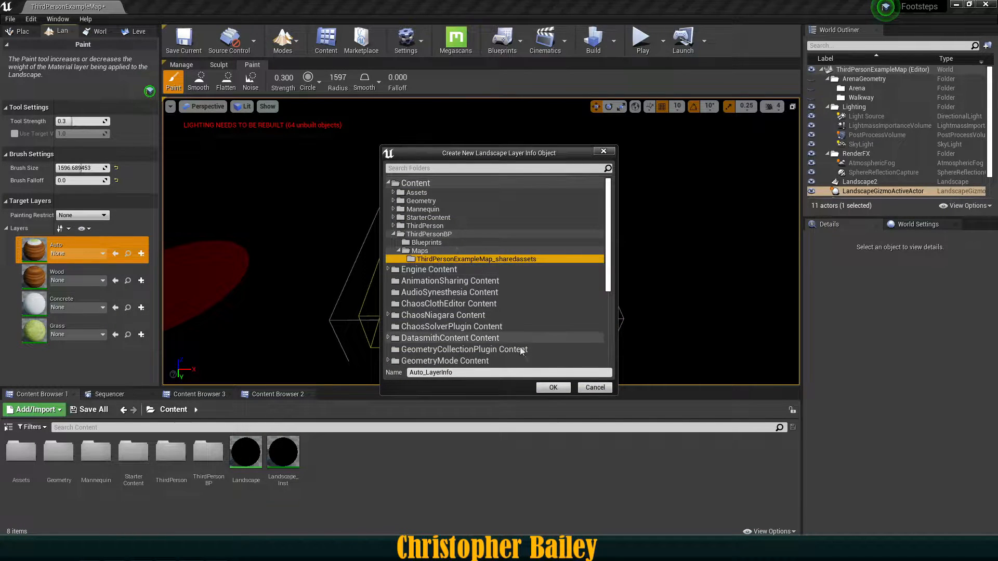
click(553, 388)
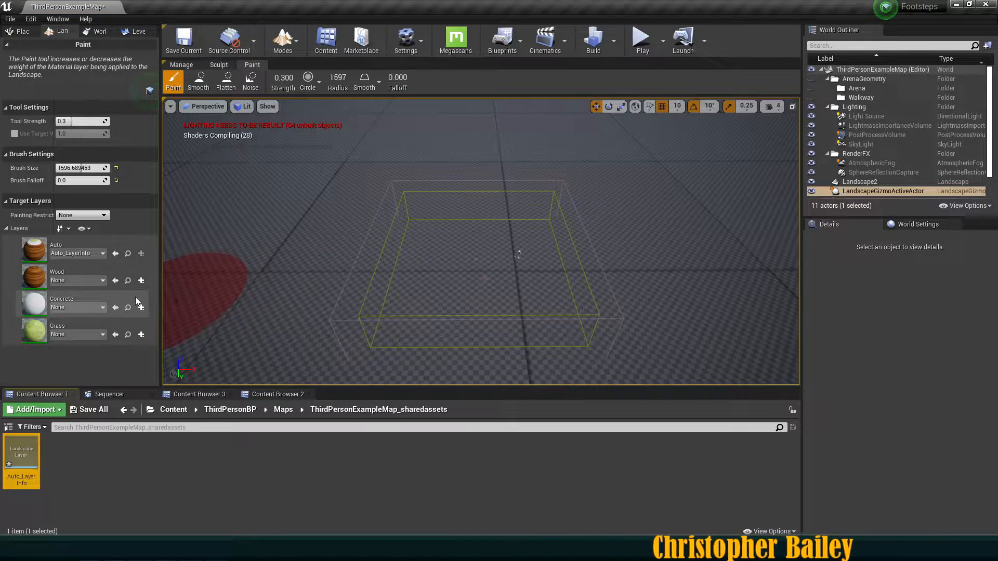
Step: Create weight-blended layer infos for the Wood, Concrete and Grass layers in the same folder, keeping the suggested names
click(141, 280)
click(159, 293)
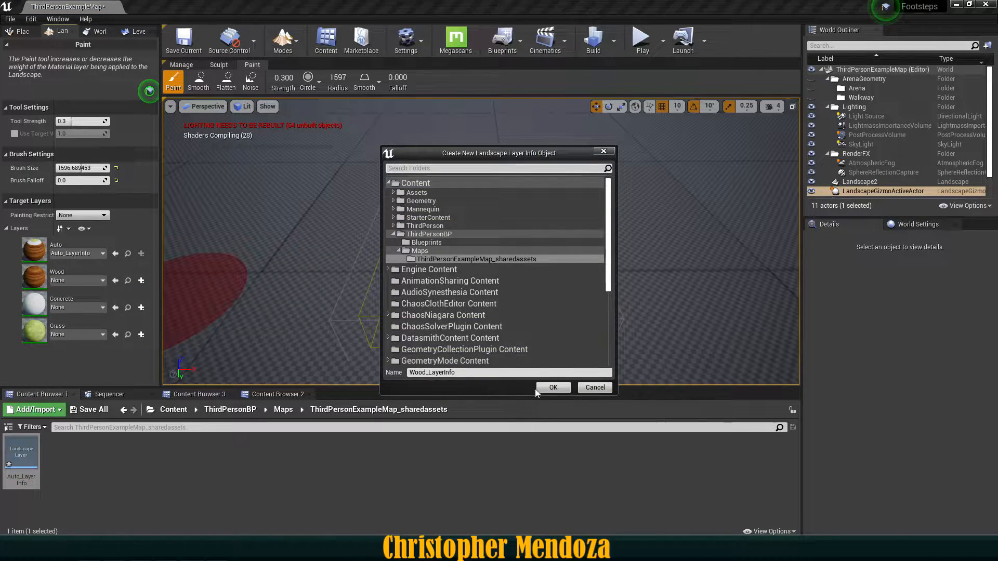
click(550, 386)
click(141, 308)
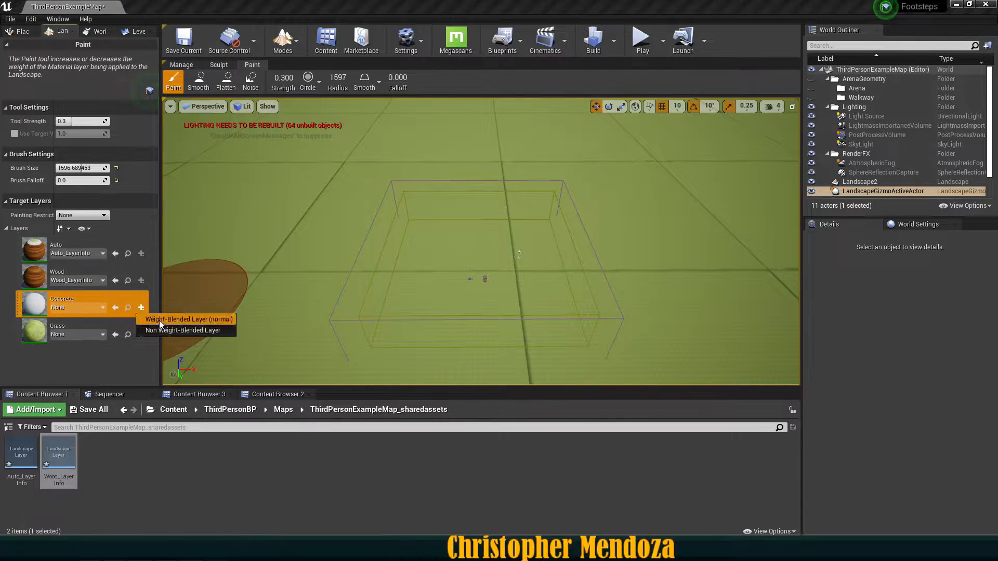
click(159, 320)
click(546, 388)
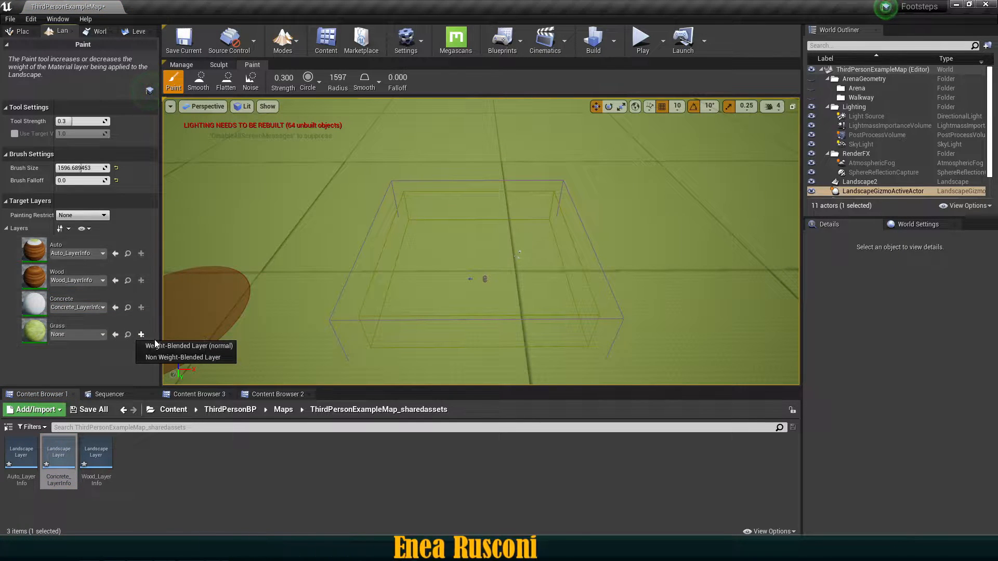
click(159, 348)
click(550, 386)
Step: Sculpt a tall, steep hill on the landscape beside the arena volume with brush strength 0.3
right_drag(525, 338, 502, 306)
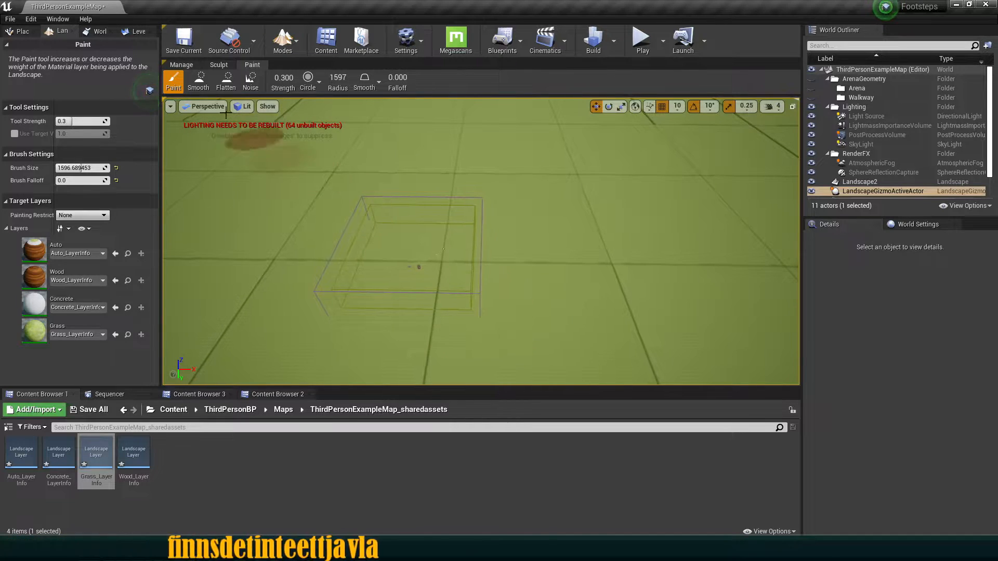
click(216, 66)
mouse_move(344, 218)
right_down()
mouse_move(400, 208)
mouse_move(383, 200)
right_up()
mouse_move(535, 259)
mouse_down()
mouse_move(560, 225)
mouse_move(587, 230)
mouse_up()
mouse_move(587, 230)
right_down()
mouse_move(681, 229)
mouse_move(718, 198)
right_up()
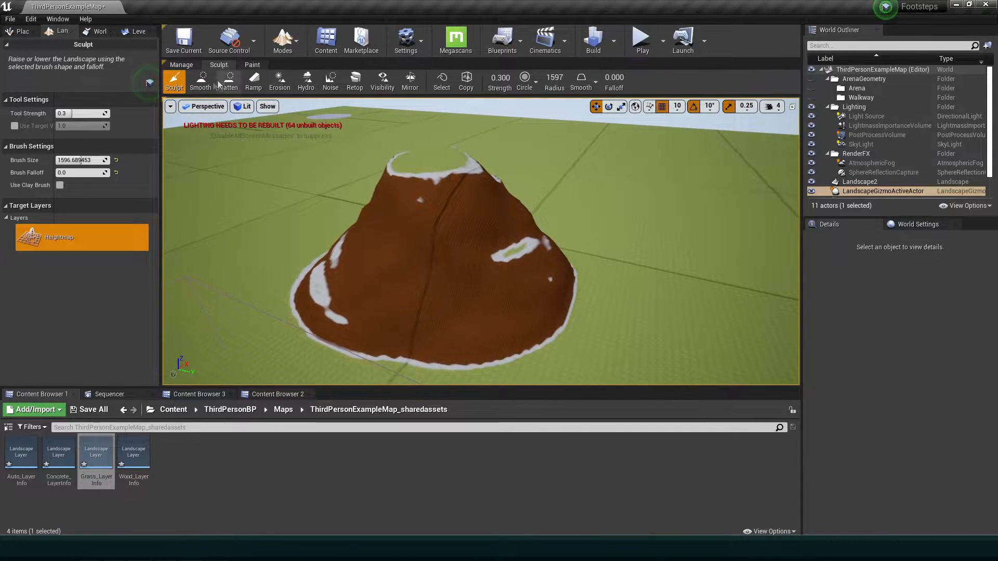
Step: Smooth the sides of the sculpted hill with strength 0.3
click(202, 82)
mouse_move(374, 245)
mouse_down()
mouse_move(385, 252)
mouse_move(417, 223)
mouse_move(450, 212)
mouse_move(463, 232)
mouse_move(522, 256)
mouse_up()
key(w)
mouse_move(522, 256)
right_down()
mouse_move(473, 218)
mouse_move(499, 249)
mouse_move(468, 244)
mouse_move(483, 255)
mouse_move(510, 234)
mouse_move(499, 239)
right_up()
key(s)
key(w)
key(s)
Step: Flatten part of the hill with the Flatten tool at strength 0.3
click(228, 81)
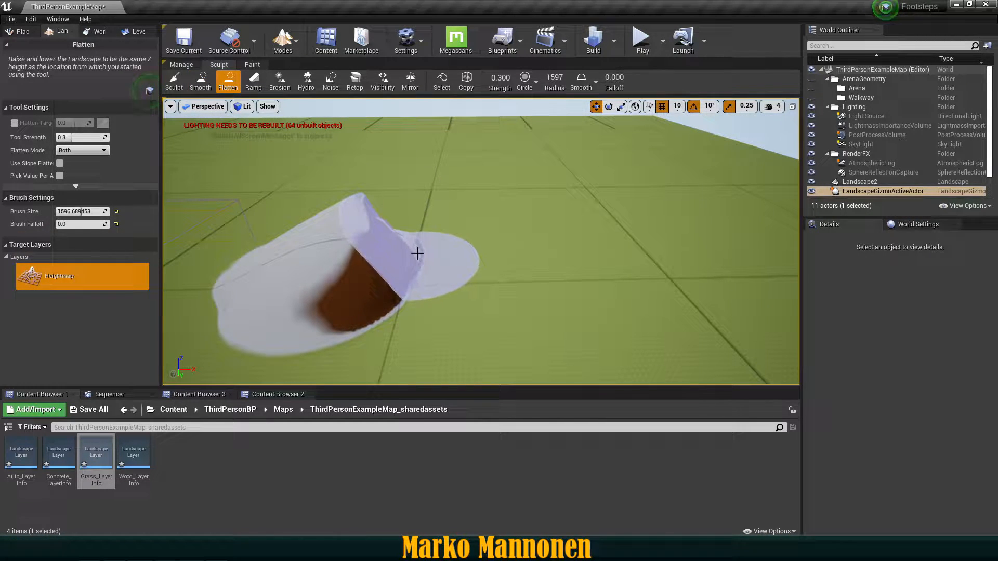
mouse_move(341, 217)
mouse_down()
mouse_move(383, 225)
mouse_move(433, 210)
mouse_move(426, 243)
mouse_move(454, 250)
mouse_up()
mouse_move(454, 250)
right_down()
mouse_move(499, 257)
mouse_move(582, 242)
mouse_move(561, 242)
right_up()
key(a)
Step: Smooth the jagged ridges around the flattened hill into gentle slopes from several sides
click(175, 81)
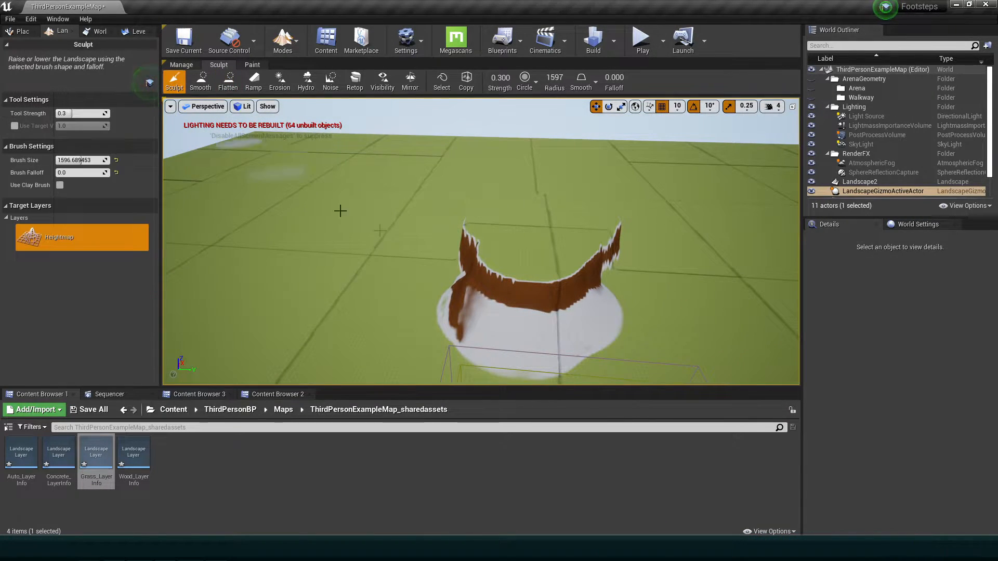
click(201, 81)
drag(490, 317, 522, 286)
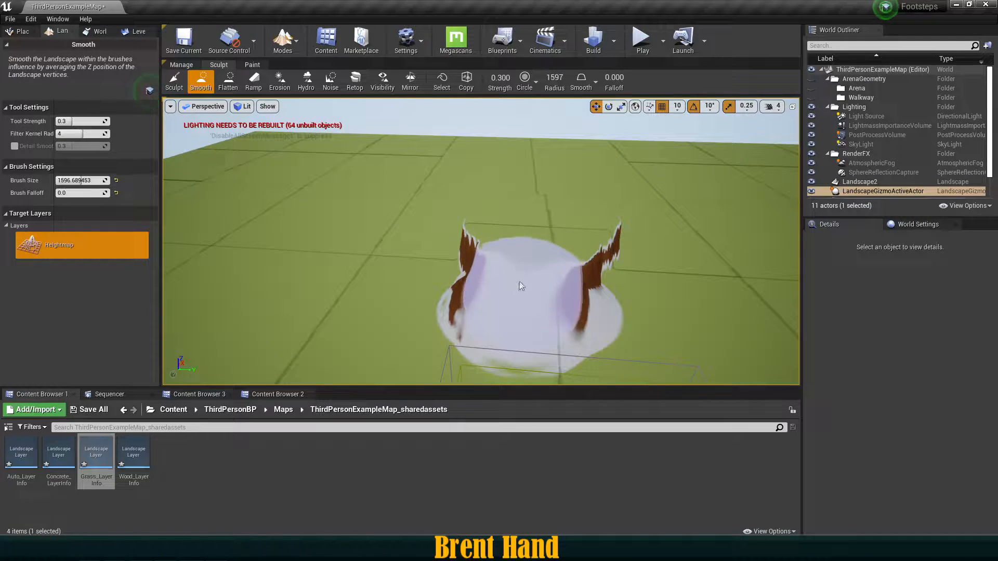
key(w)
key(d)
right_drag(647, 249, 447, 259)
mouse_move(525, 249)
mouse_down()
mouse_move(481, 263)
mouse_move(588, 201)
mouse_up()
key(d)
right_drag(587, 201, 364, 211)
drag(447, 220, 671, 216)
key(d)
mouse_move(671, 215)
right_down()
mouse_move(562, 239)
mouse_move(458, 208)
mouse_move(364, 234)
right_up()
key(w)
key(d)
drag(622, 234, 517, 218)
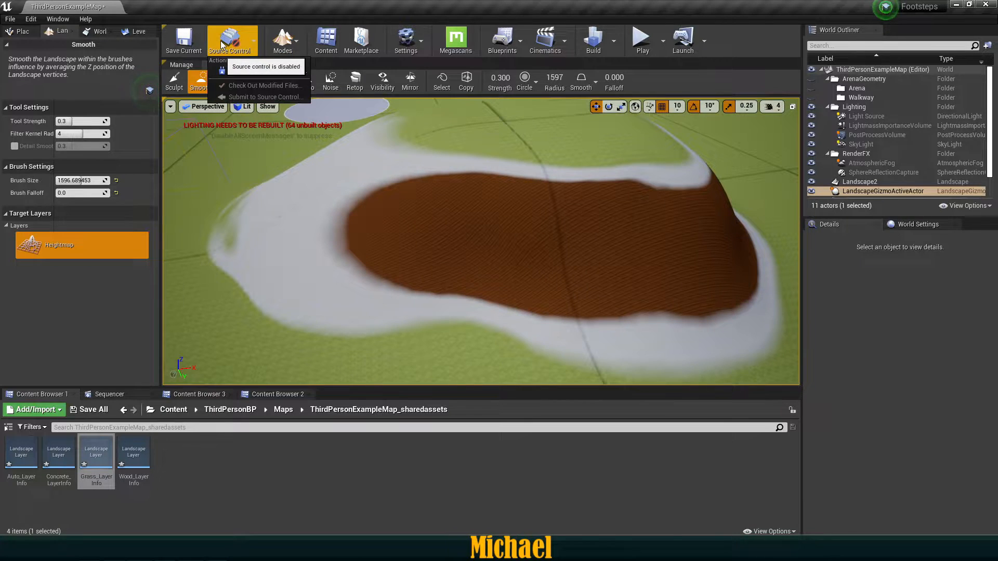
Step: Switch the editor from Landscape mode to Select mode and inspect the blended hill up close
click(287, 51)
click(301, 71)
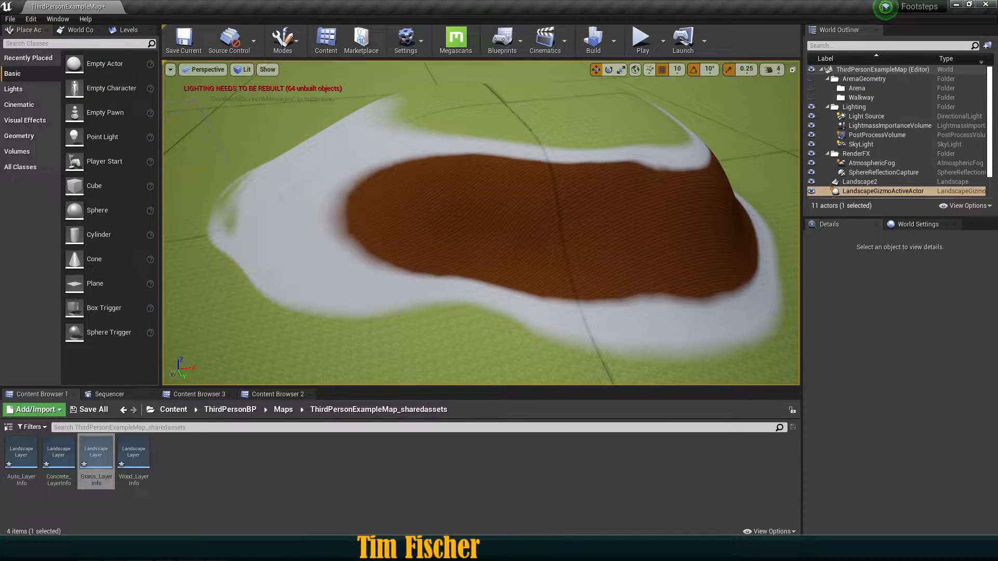
mouse_move(481, 223)
right_down()
mouse_move(561, 224)
mouse_move(587, 244)
mouse_move(603, 234)
mouse_move(468, 239)
mouse_move(481, 242)
mouse_move(486, 215)
right_up()
right_drag(291, 348, 224, 363)
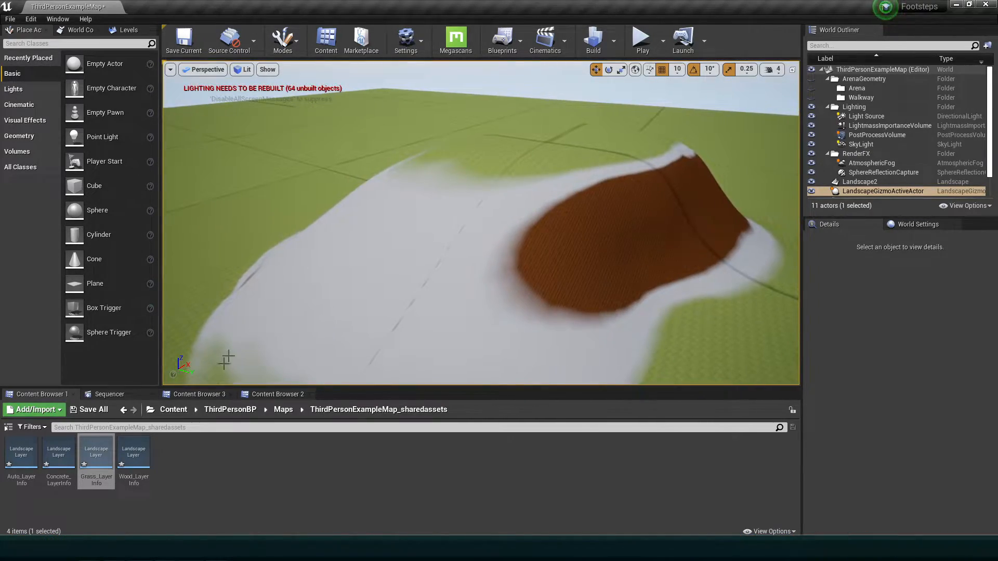
Step: In the ThirdPersonCharacter blueprint, reset the Character Movement component's Walkable Floor Angle to its default, and compile and save
click(248, 410)
double_click(21, 452)
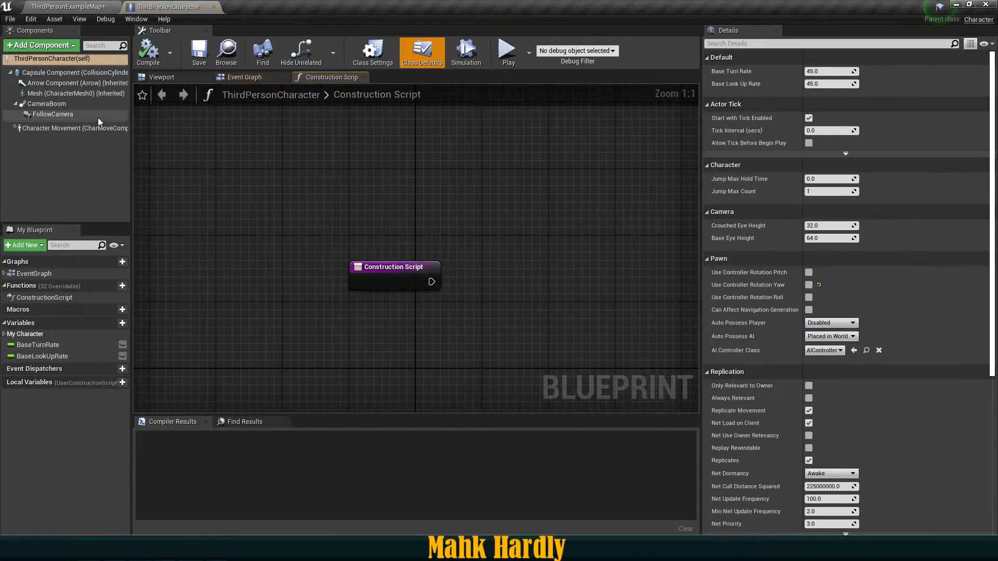
click(31, 129)
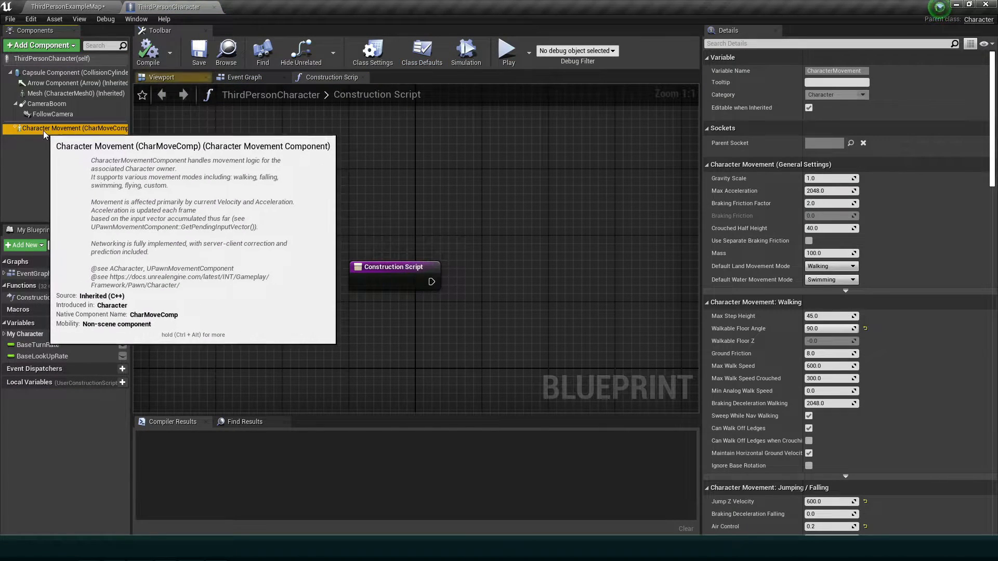
click(63, 142)
click(66, 130)
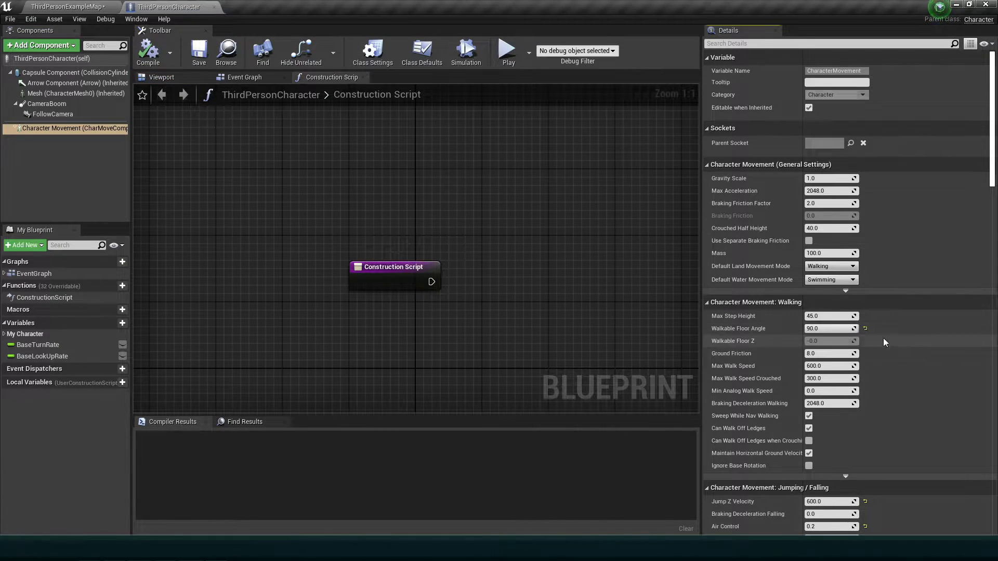
click(866, 329)
click(148, 51)
click(192, 53)
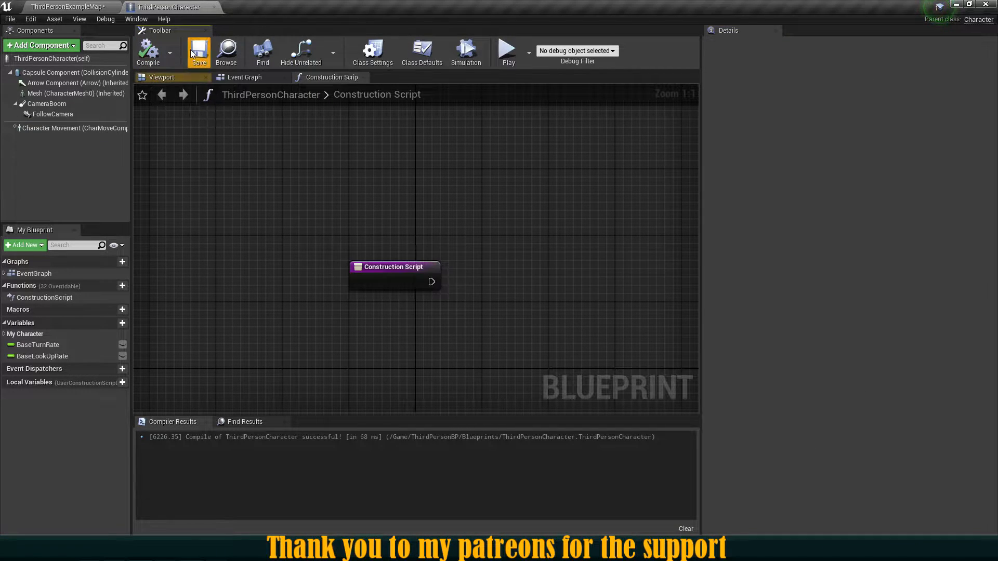
click(72, 104)
click(63, 94)
click(51, 128)
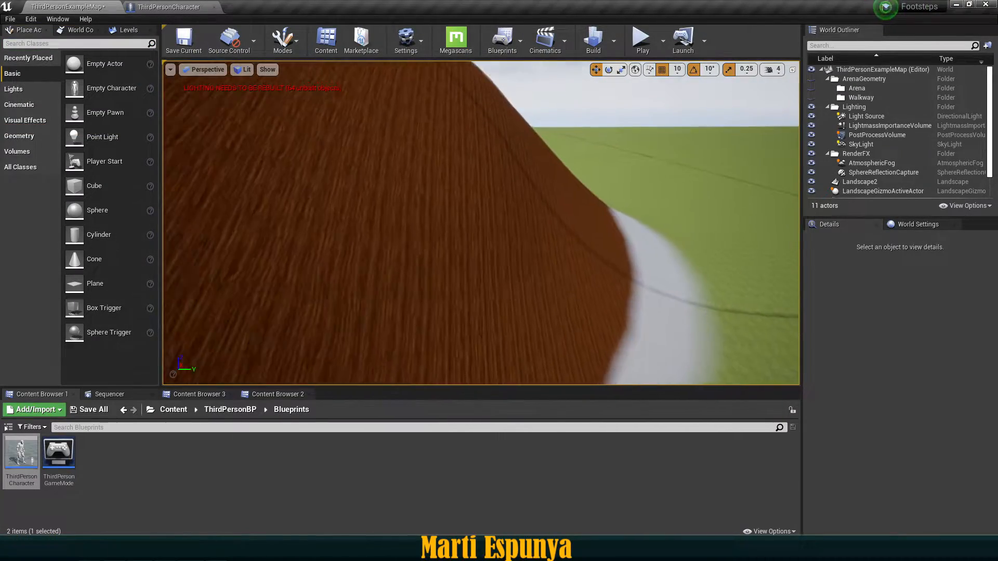
right_drag(481, 223, 341, 229)
right_drag(573, 224, 572, 288)
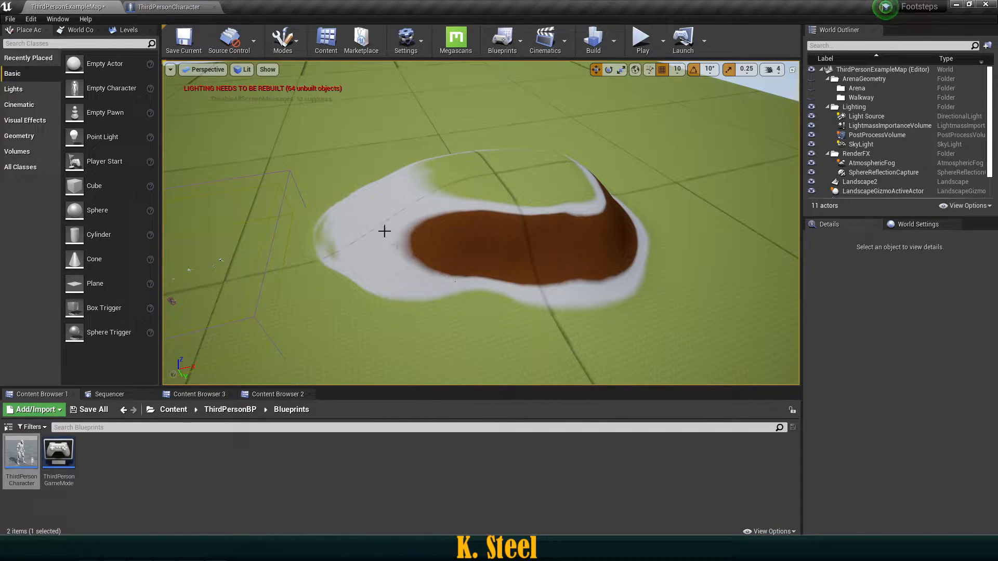
mouse_move(572, 289)
right_down()
mouse_move(525, 273)
mouse_move(529, 263)
right_up()
key(w)
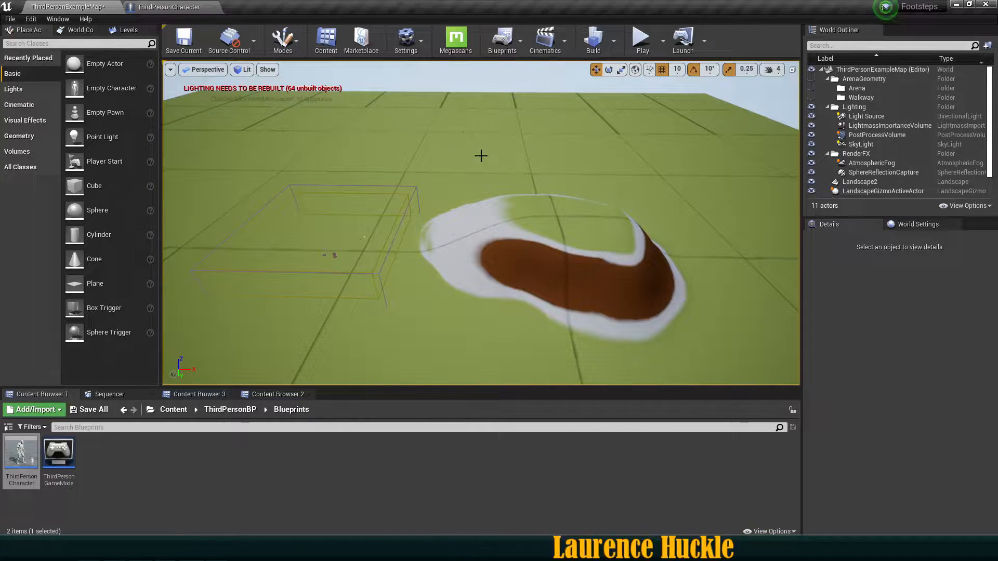
Step: Open the Project Settings and show the Physical Surface list of the engine's Physics settings
click(407, 40)
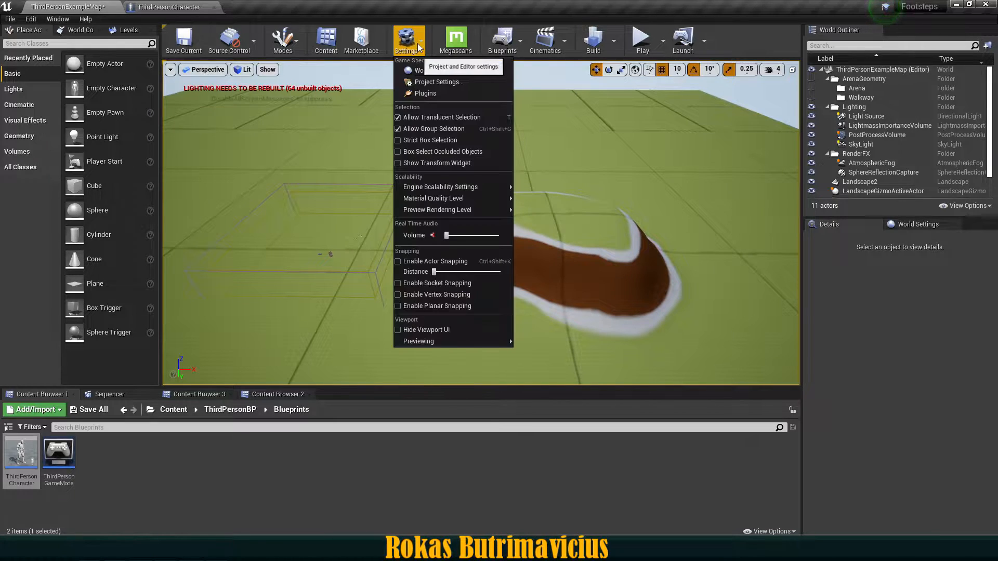
click(433, 85)
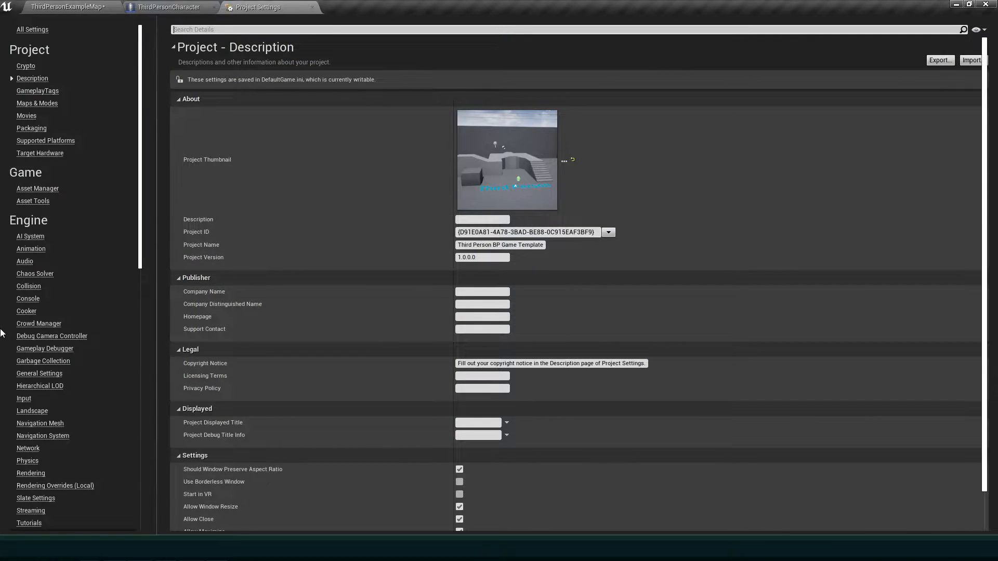
click(29, 461)
scroll(288, 327, down, 12)
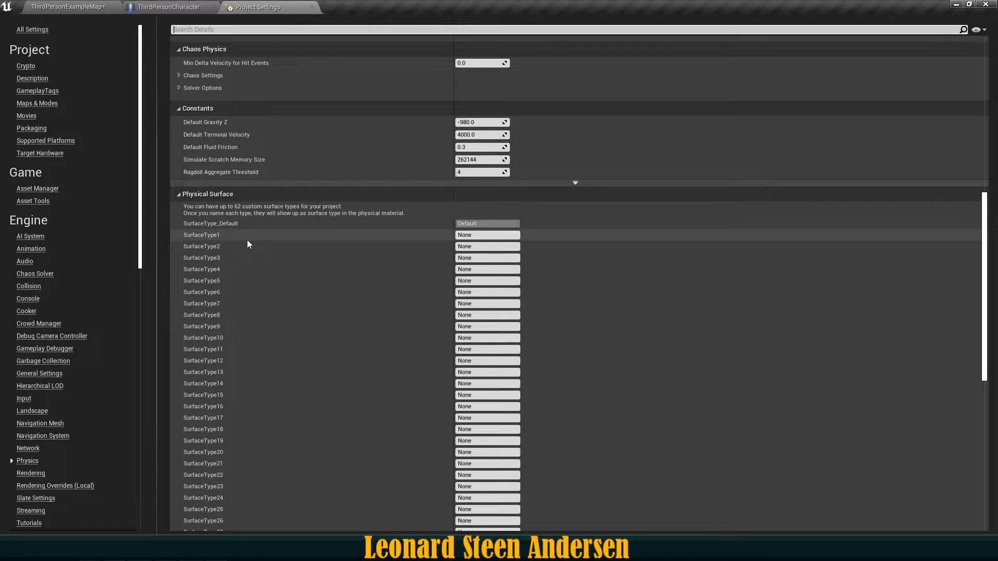
Step: Name physical surface SurfaceType1 Auto and SurfaceType2 Grass
click(474, 237)
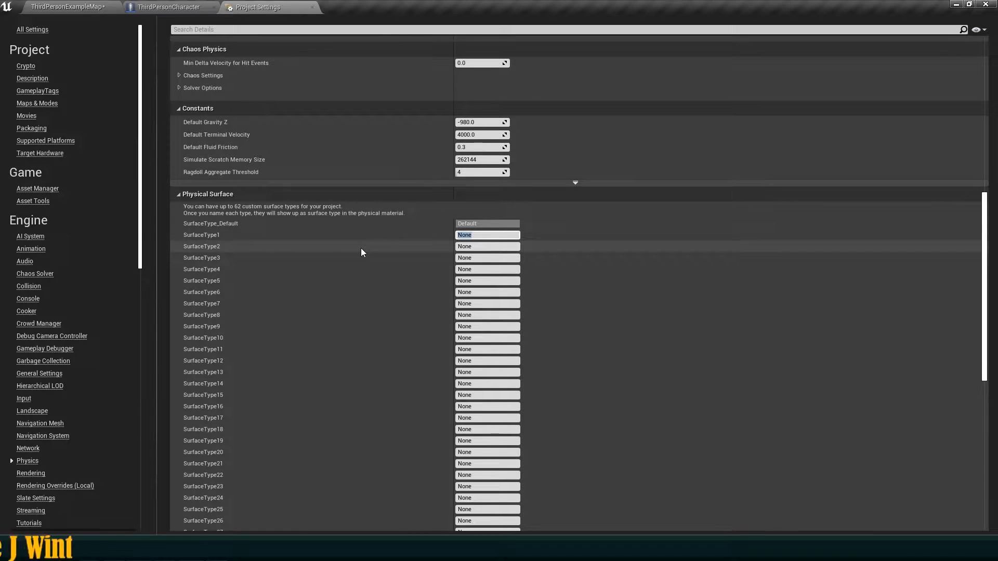
text(Auto)
key(Return)
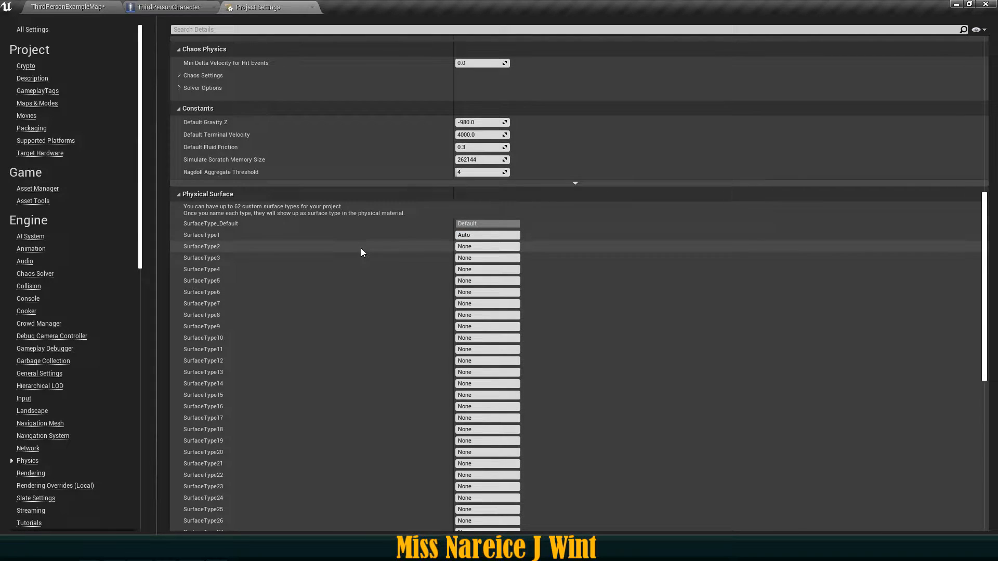
click(468, 247)
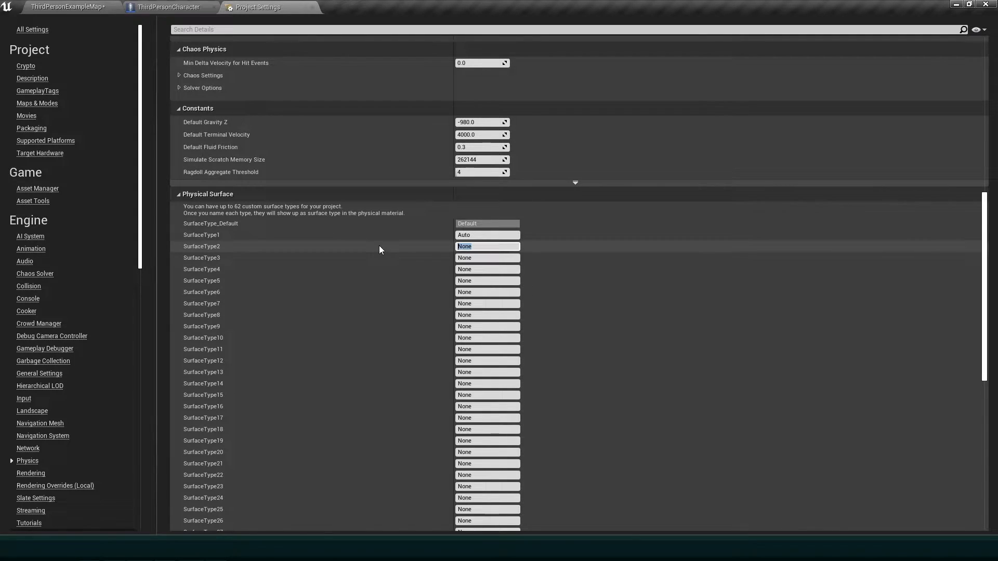
text(Grass)
key(Tab)
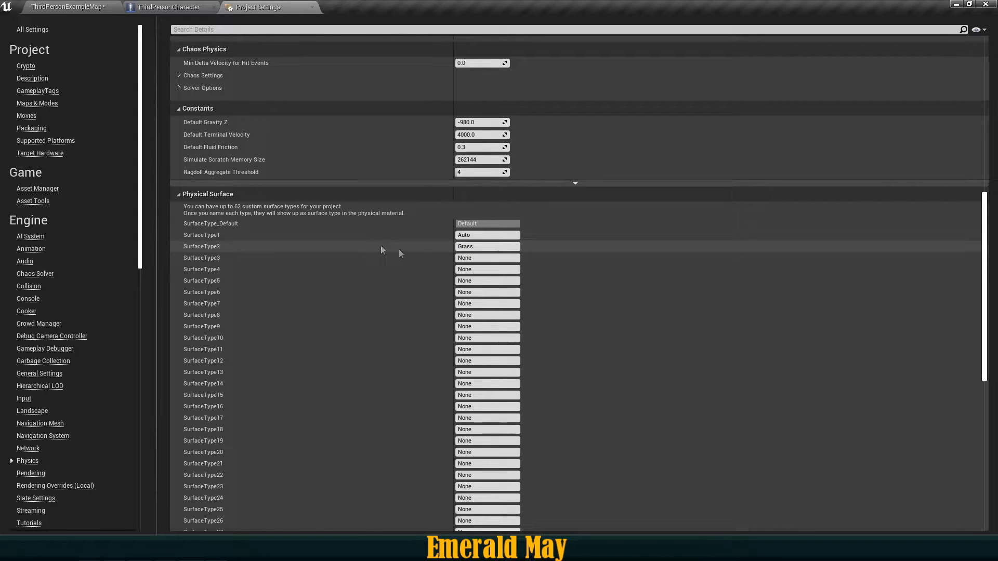
Step: Name SurfaceType3 Concrete and SurfaceType4 Wood, close the Project Settings and return to the level
text(C)
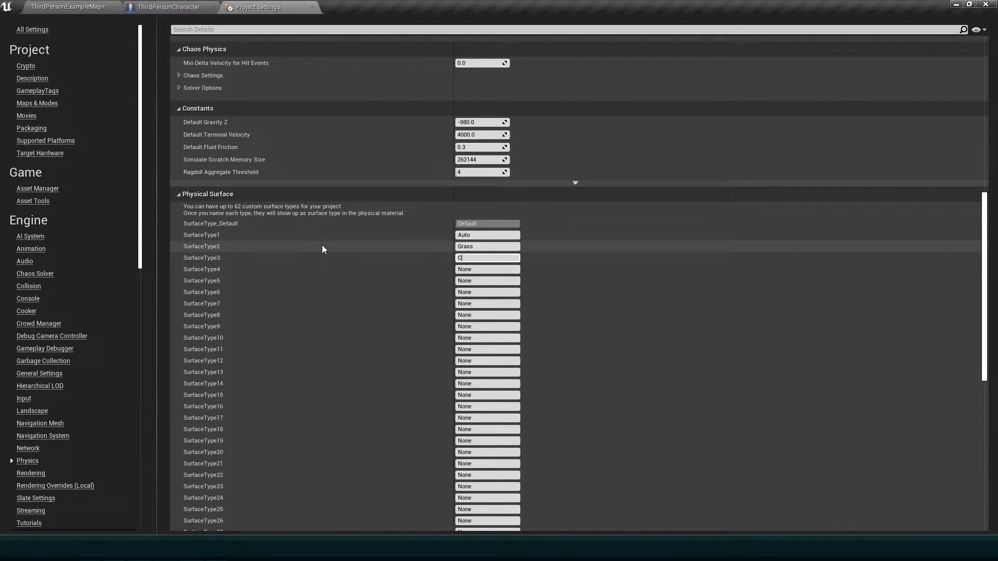
text(oncrete)
key(Return)
click(493, 269)
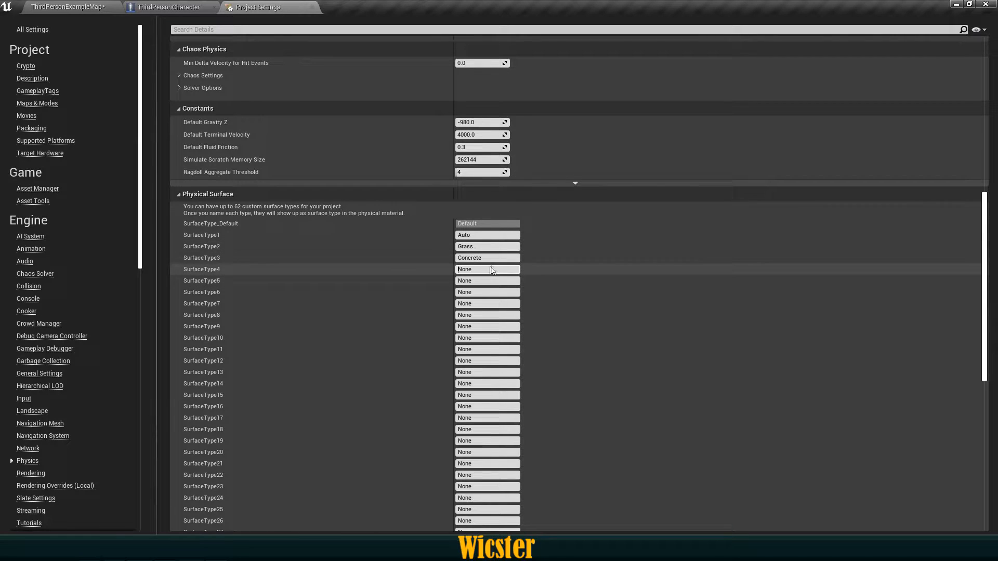
text(Wood)
key(Return)
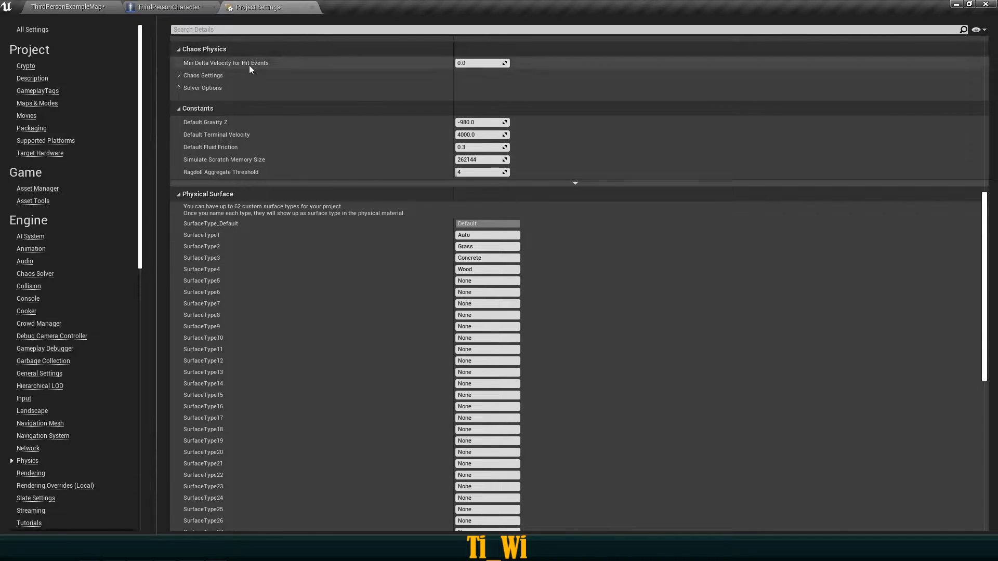
click(312, 8)
click(94, 6)
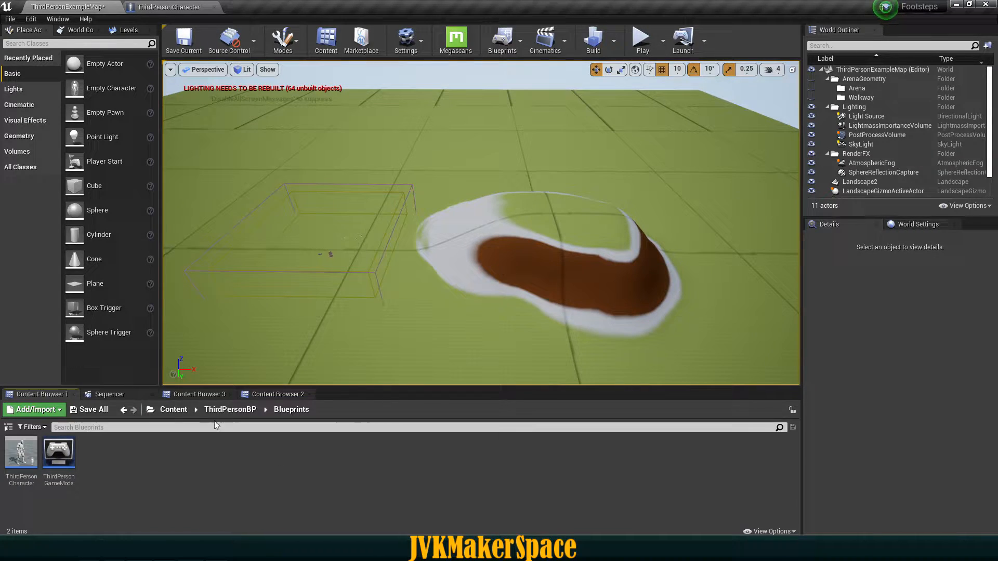
Step: Create a Physical Material of class PhysicalMaterial in the Content folder and name it PM_Auto
click(173, 410)
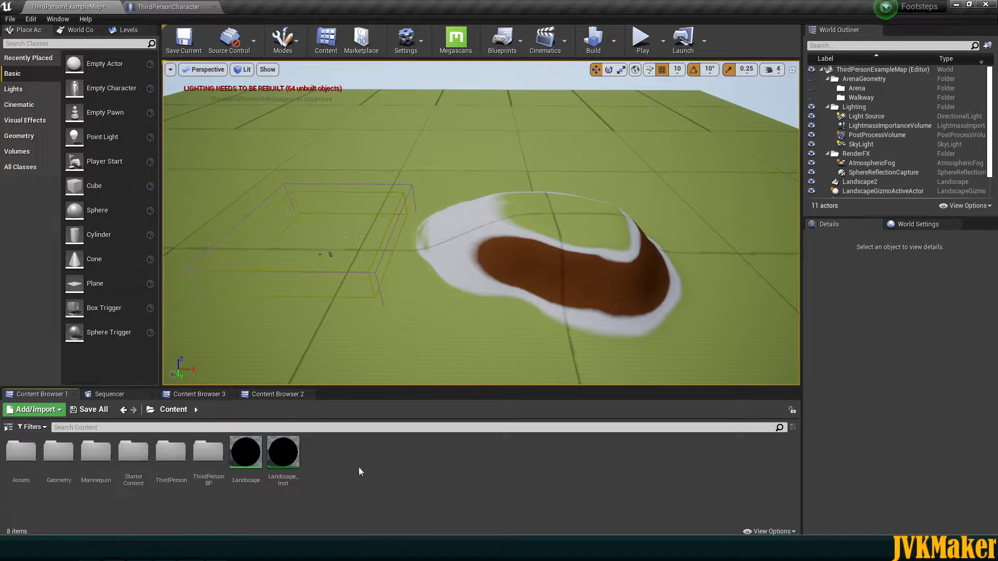
right_click(335, 478)
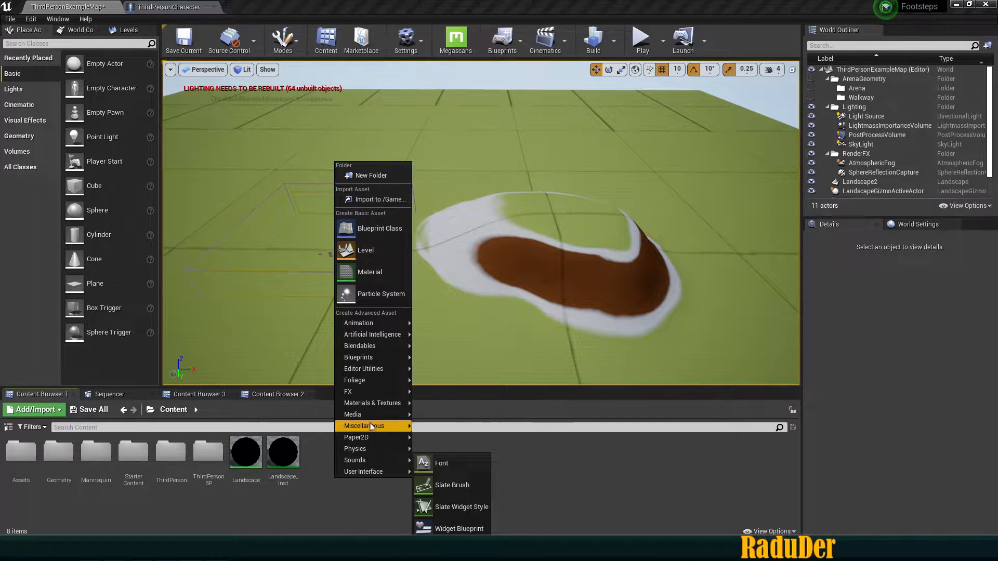
mouse_move(360, 450)
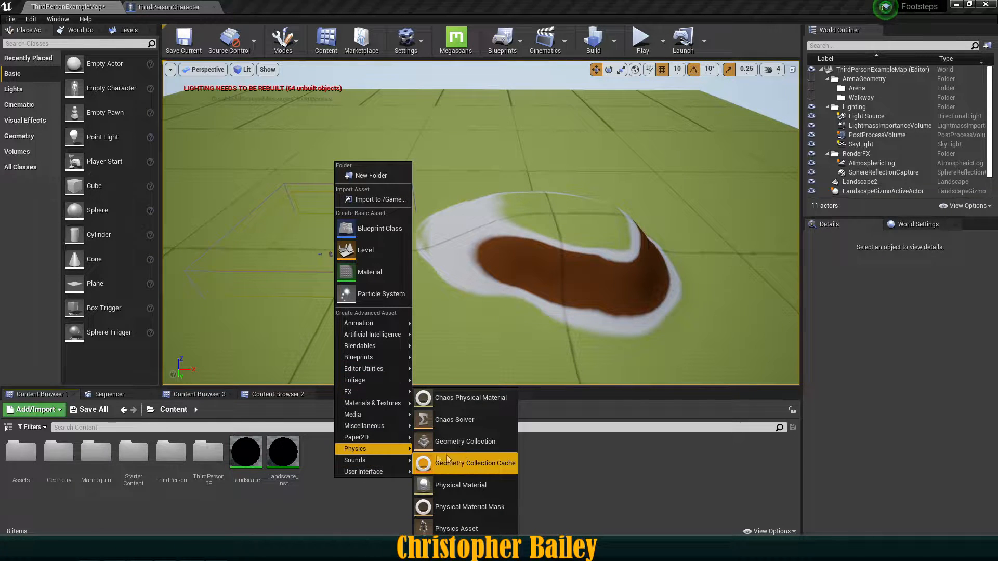
click(466, 484)
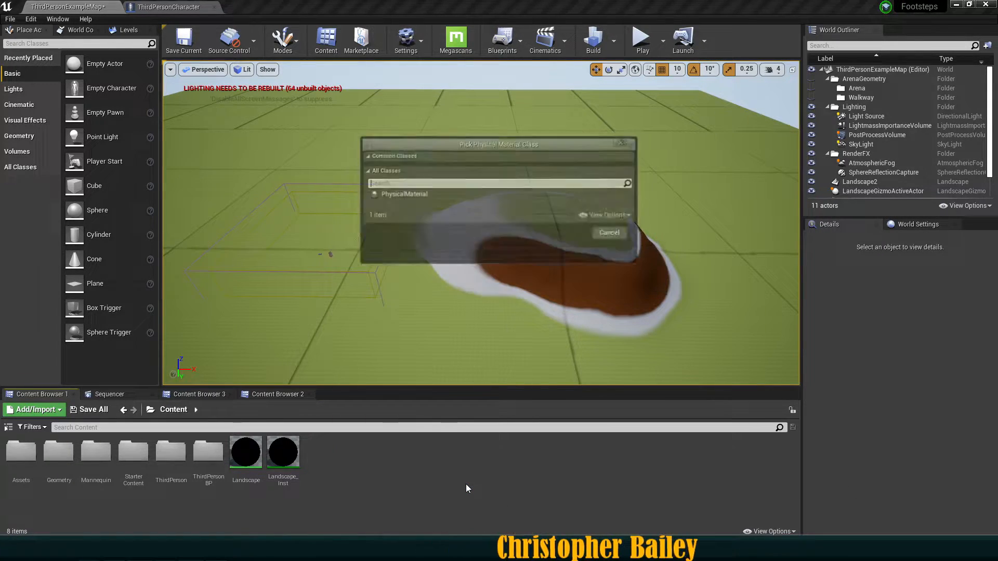
click(408, 195)
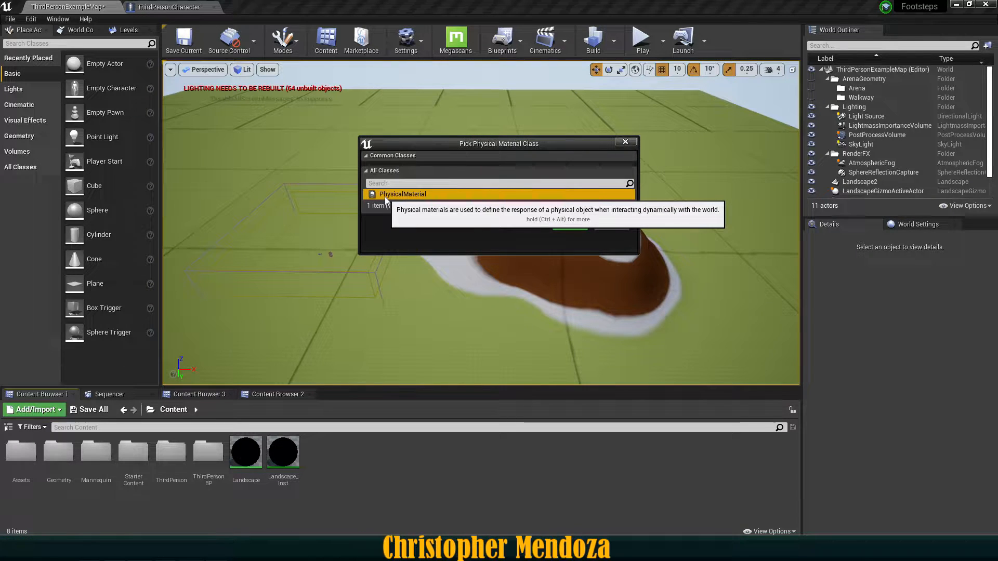
click(570, 224)
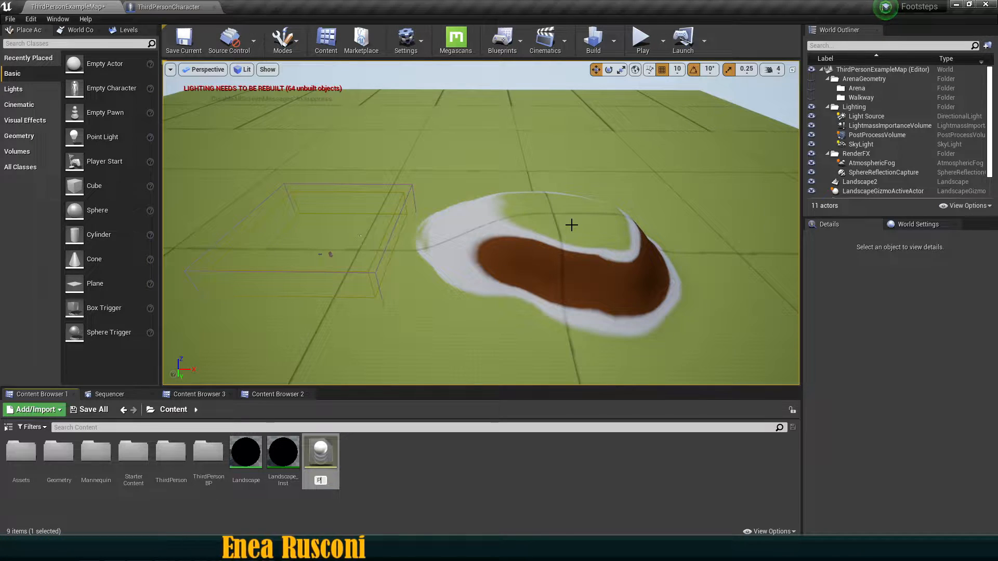
text(PM_A)
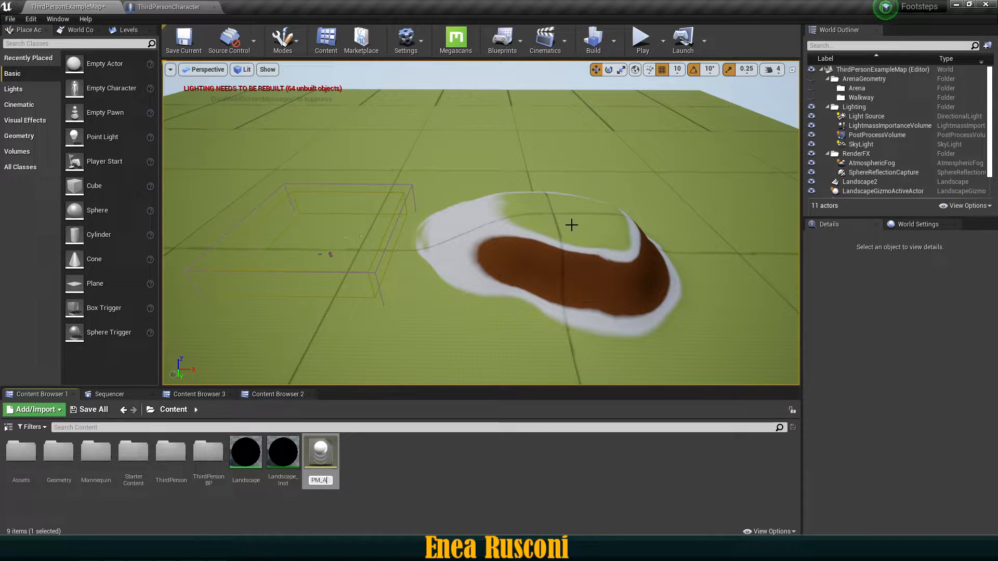
text(uto)
key(Return)
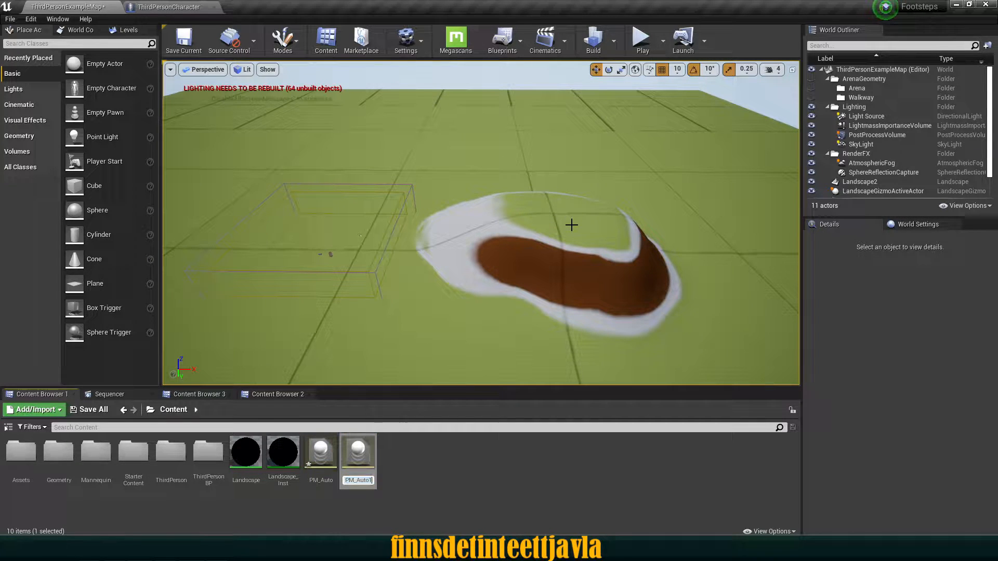
Step: Make three duplicates of the PM_Auto physical material, named PM_Wood, PM_Concrete and PM_Grass
key(BackSpace)
key(BackSpace)
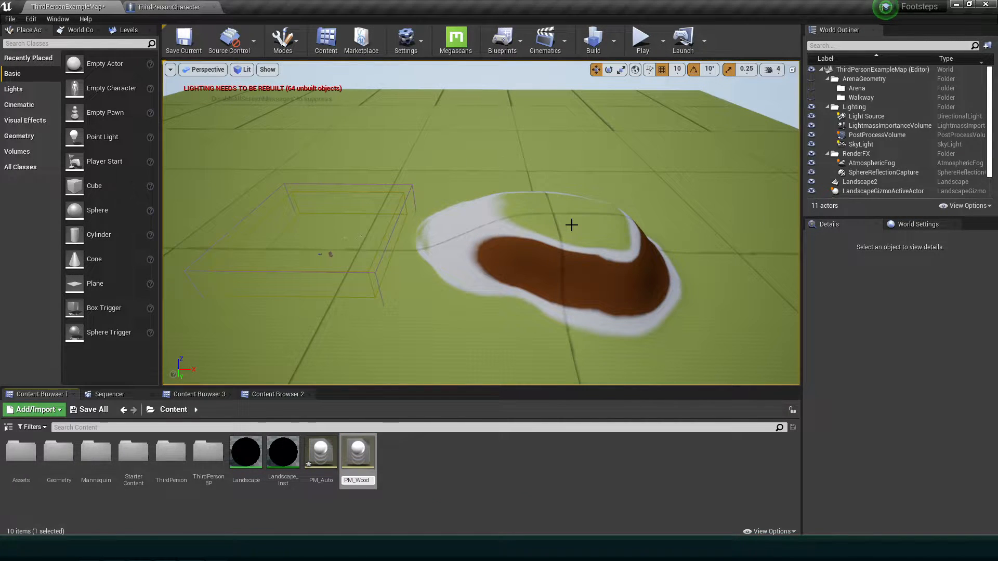
key(Return)
key(ctrl+w)
text(PM_Concrete)
key(Return)
key(ctrl+w)
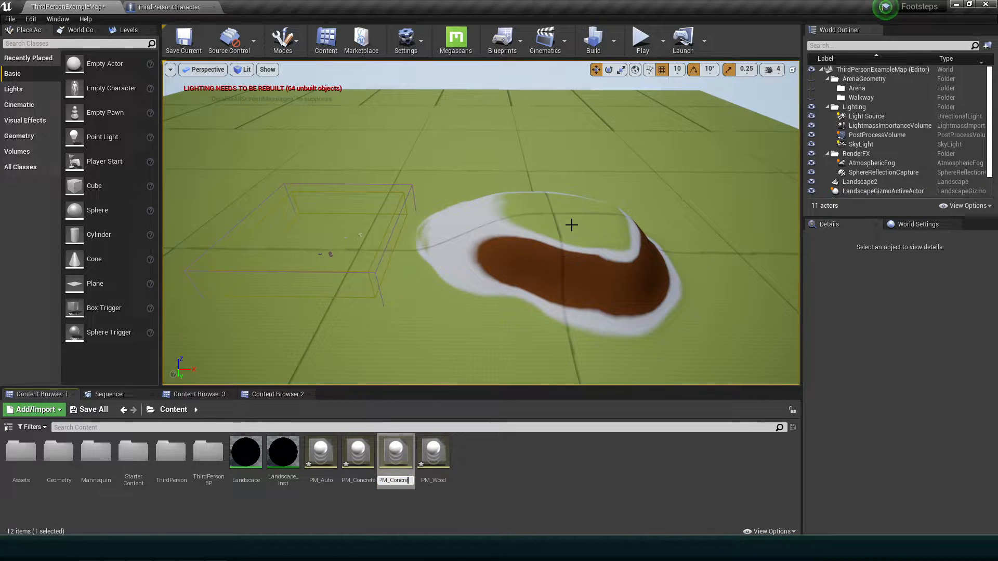
text(PM_Co)
key(BackSpace)
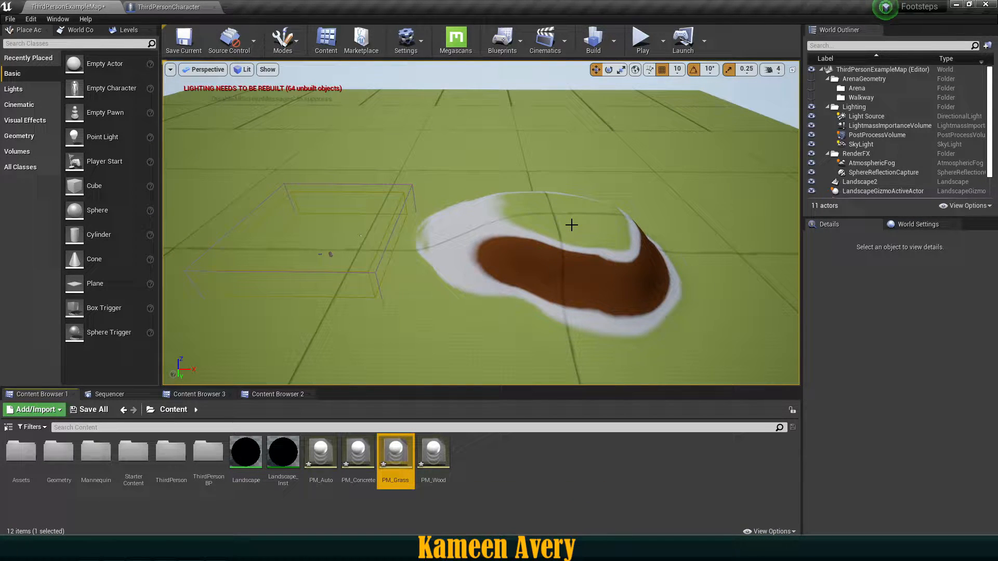
Step: Open the physical materials PM_Auto, PM_Concrete, PM_Grass and PM_Wood for editing
double_click(321, 451)
click(68, 7)
double_click(354, 453)
click(68, 6)
double_click(395, 451)
click(48, 4)
double_click(434, 452)
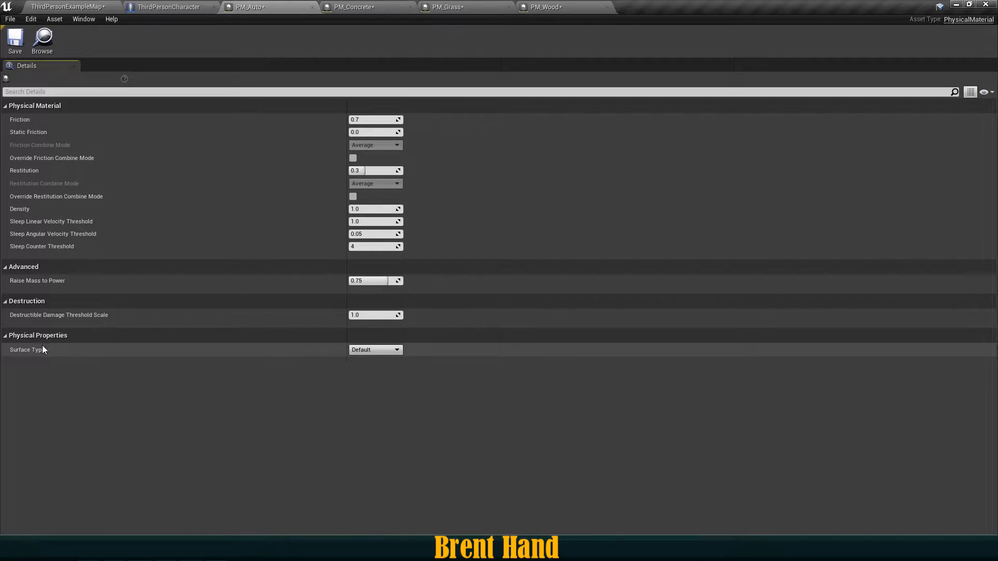
Step: Set the Surface Type of PM_Auto to Auto and of PM_Concrete to Concrete, saving the materials
click(356, 366)
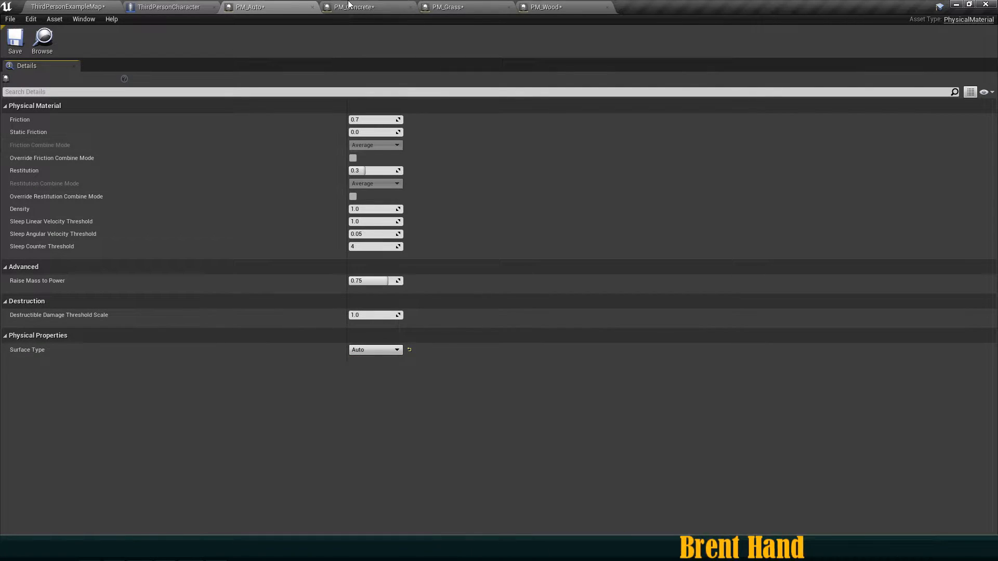
click(313, 7)
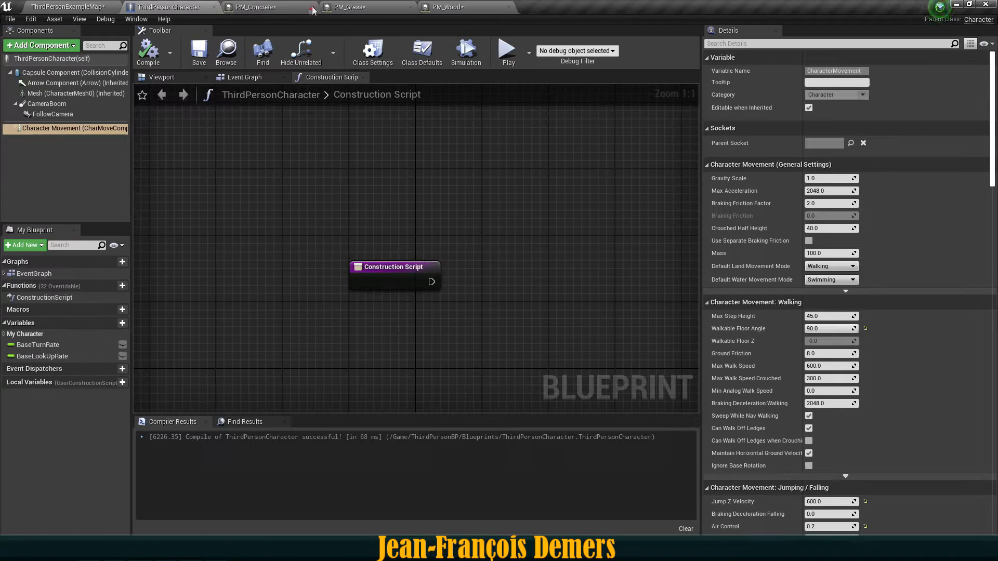
click(370, 350)
click(360, 379)
click(24, 50)
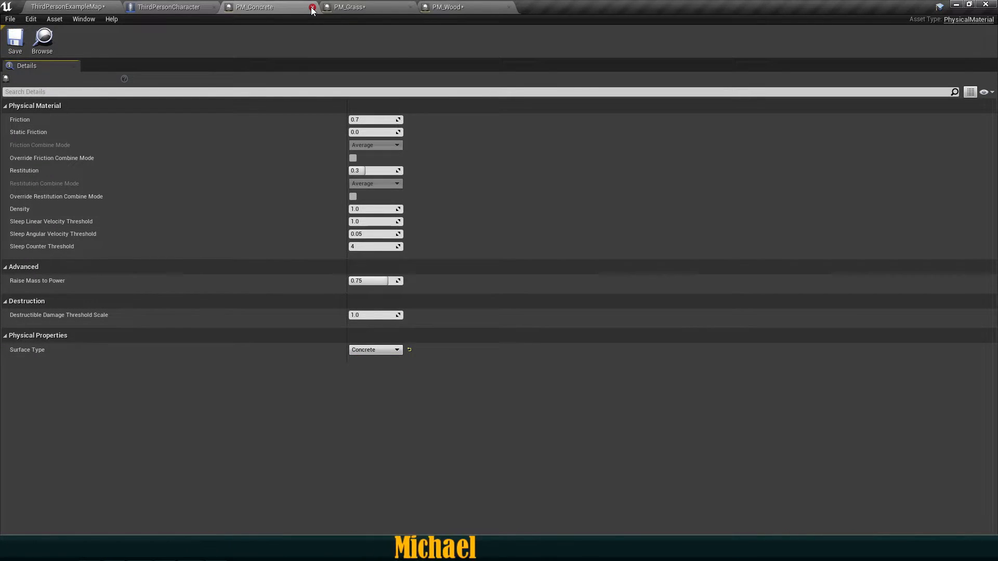
Step: Set the Surface Type of PM_Grass to Grass and of PM_Wood to Wood, then save and close both materials
click(374, 350)
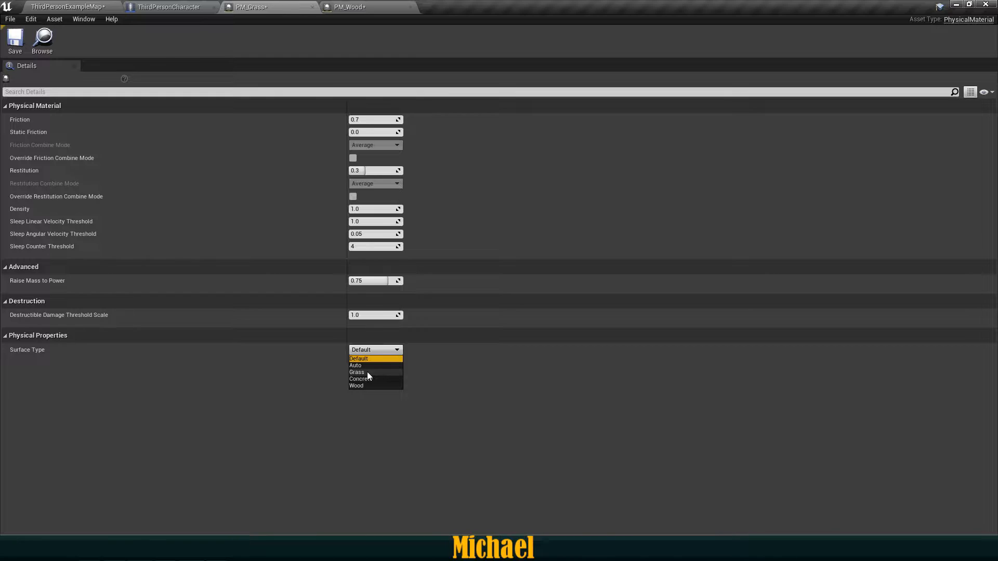
click(312, 7)
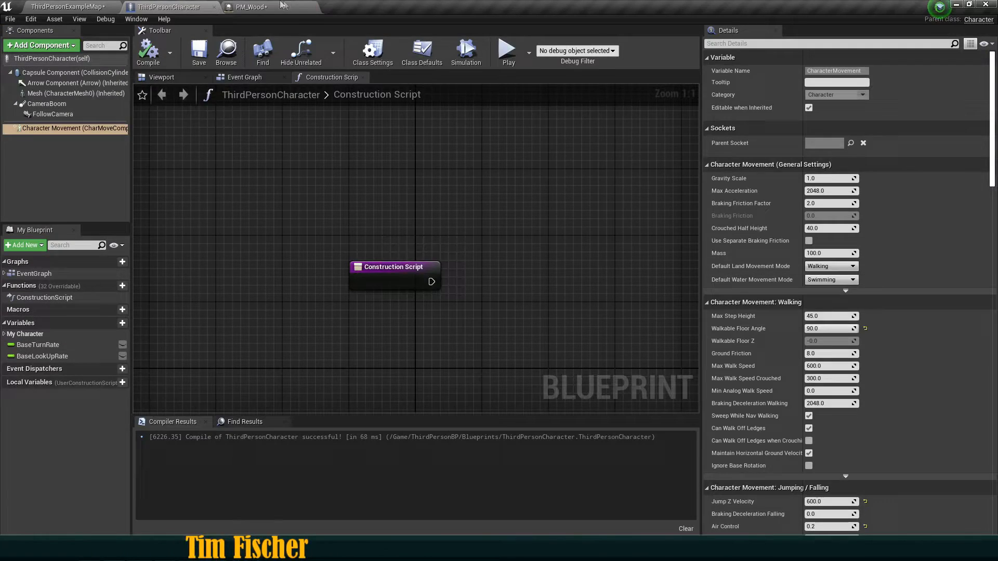
click(372, 350)
click(356, 386)
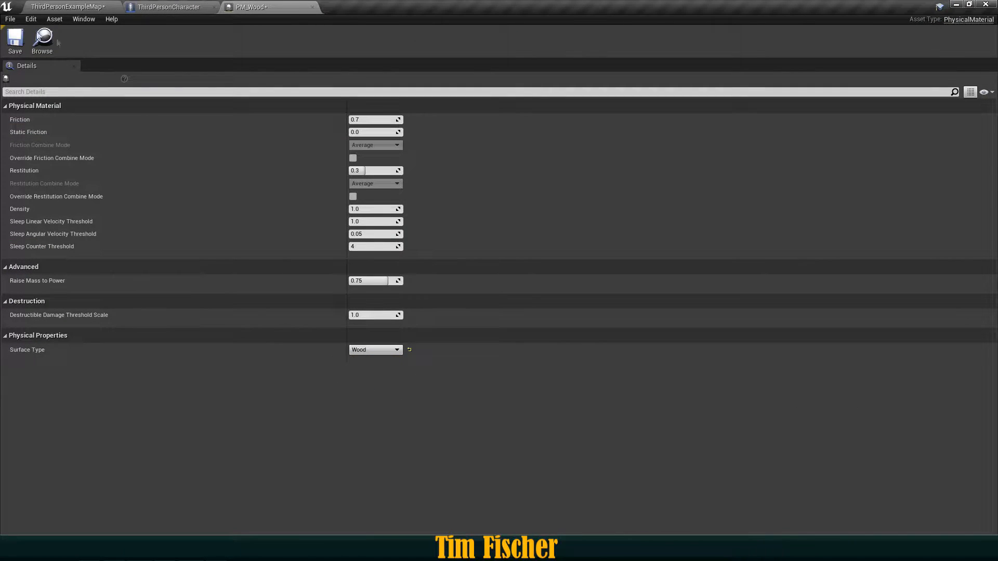
click(15, 39)
click(312, 6)
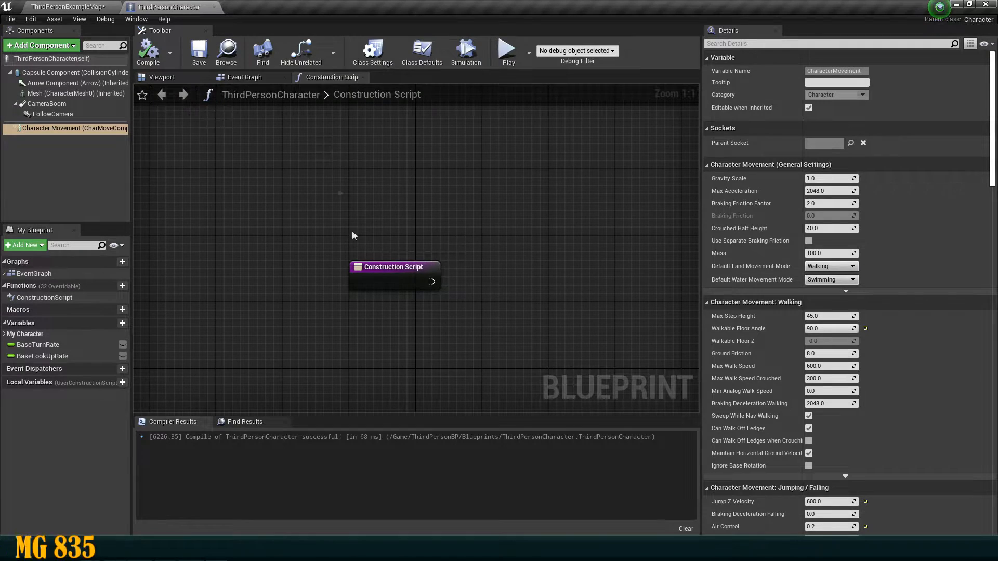
Step: Return to the level and switch the editor to Landscape mode
click(46, 4)
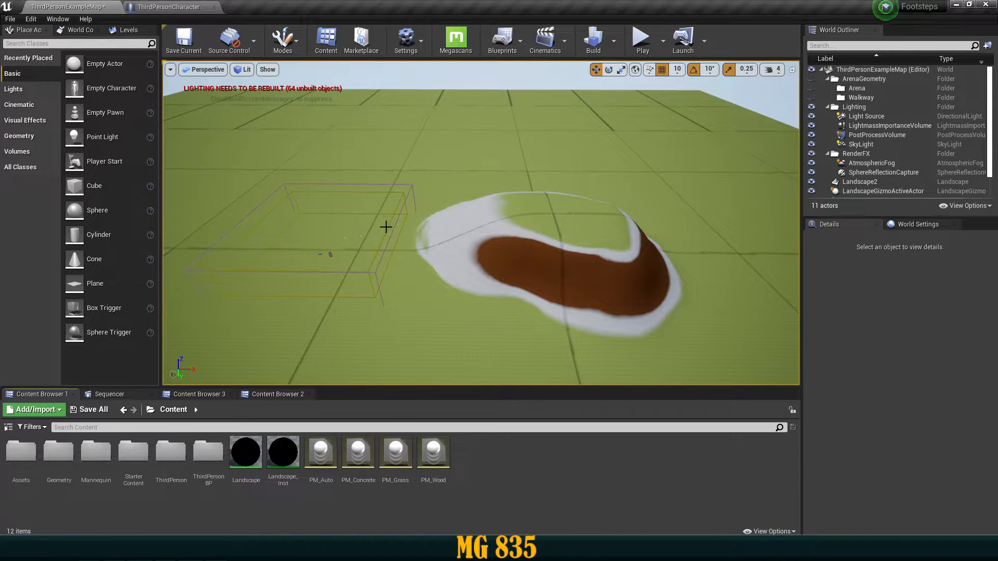
click(281, 42)
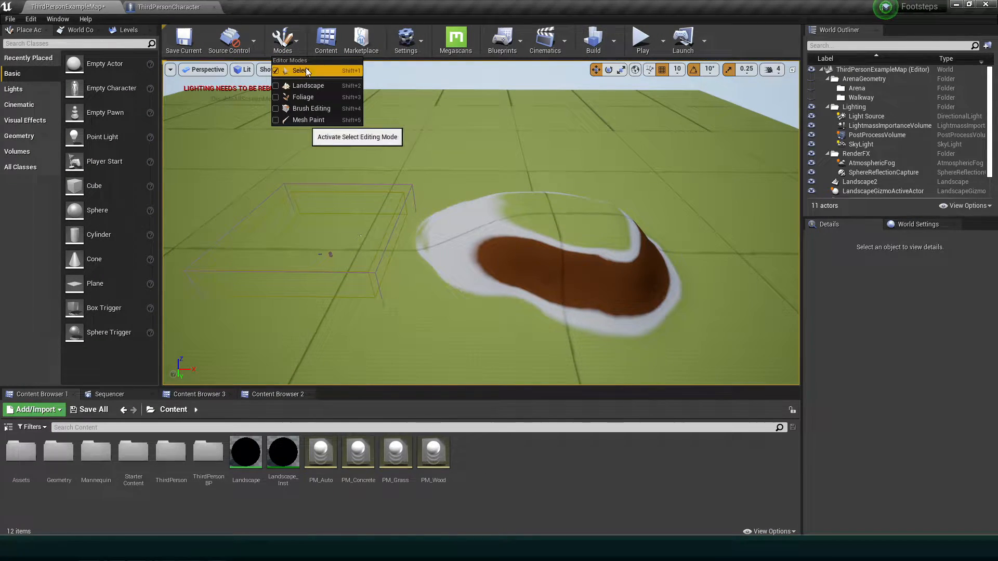
click(308, 86)
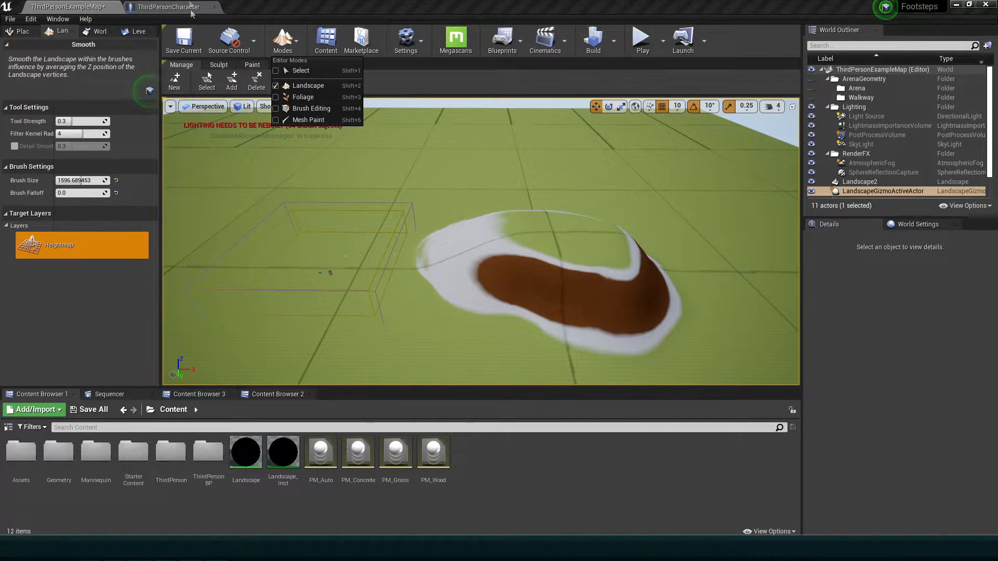
Step: Switch the landscape tools to painting and open Auto_LayerInfo, Concrete_LayerInfo, Grass_LayerInfo and Wood_LayerInfo for editing
click(252, 64)
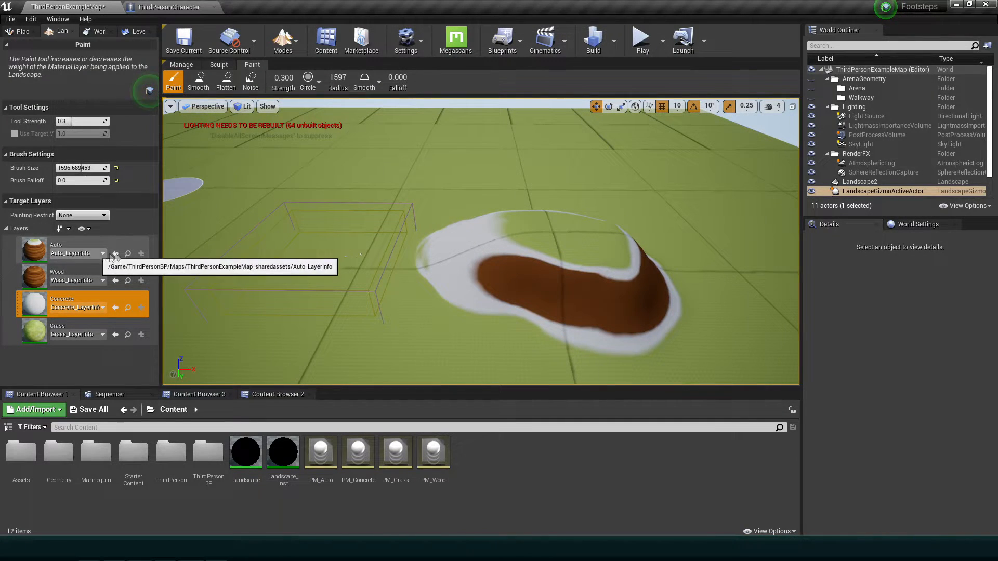
click(128, 255)
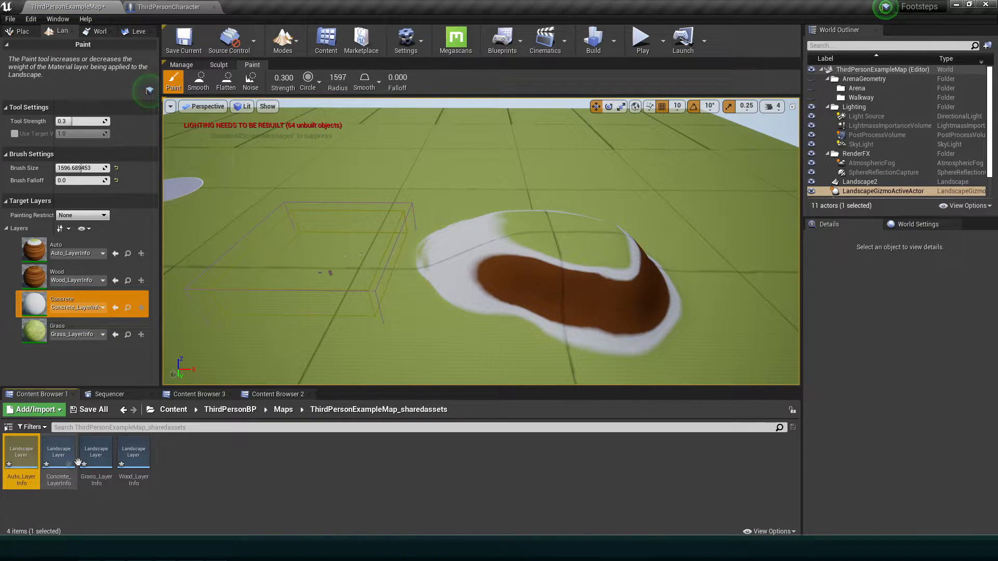
double_click(21, 454)
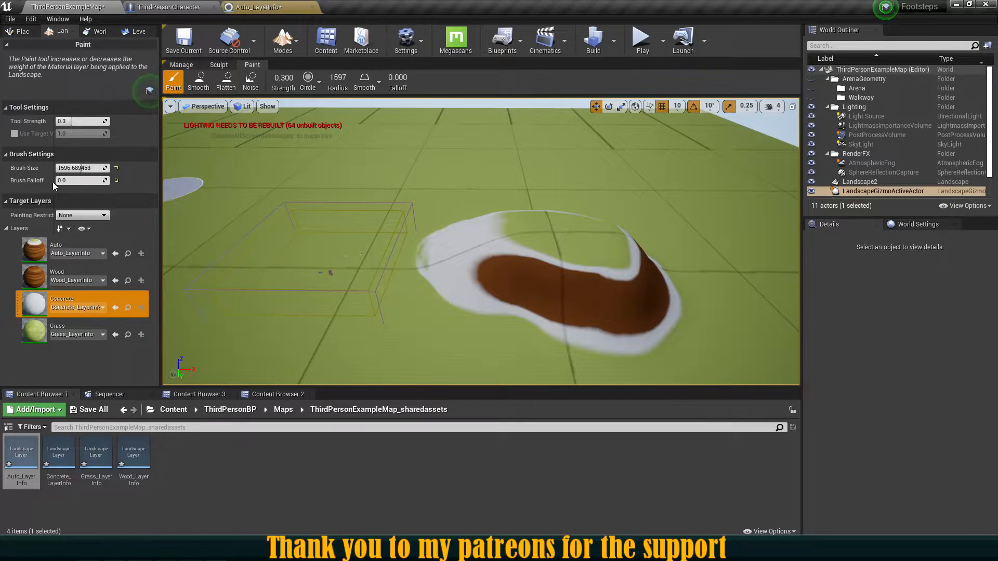
double_click(56, 452)
double_click(96, 452)
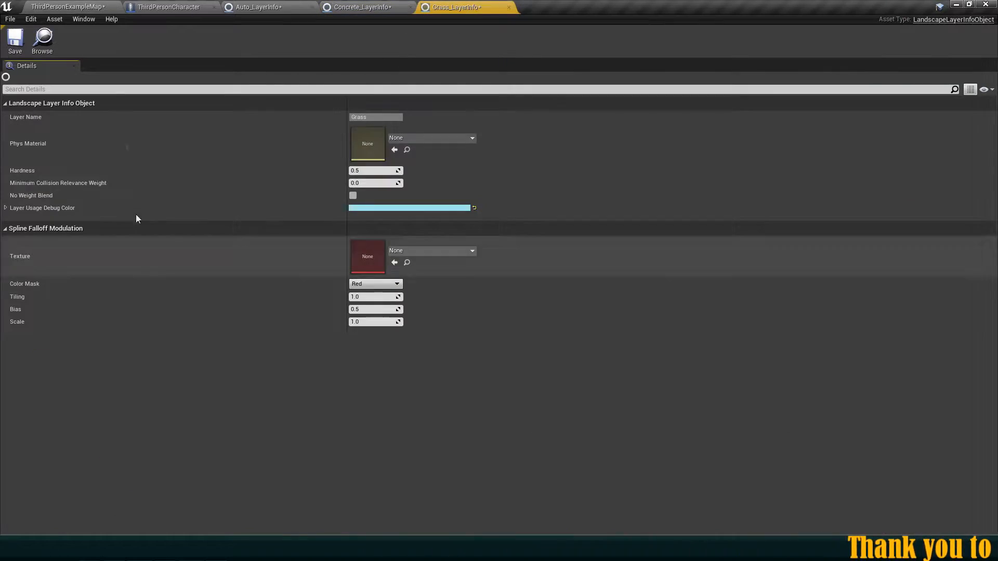
double_click(134, 453)
Step: Set the Phys Material of Auto_LayerInfo to PM_Auto and of Concrete_LayerInfo to PM_Concrete, then save and close both
click(251, 6)
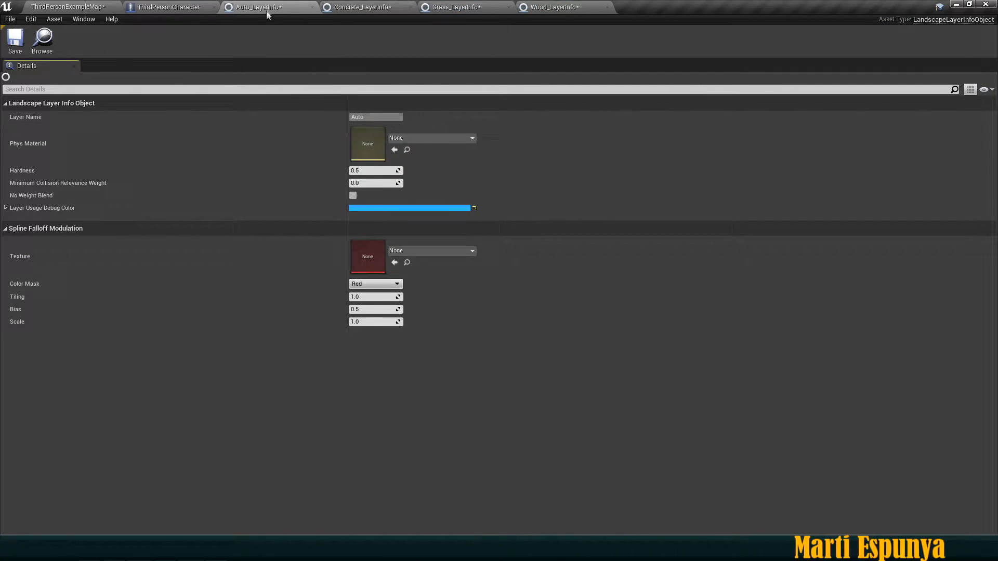
click(411, 138)
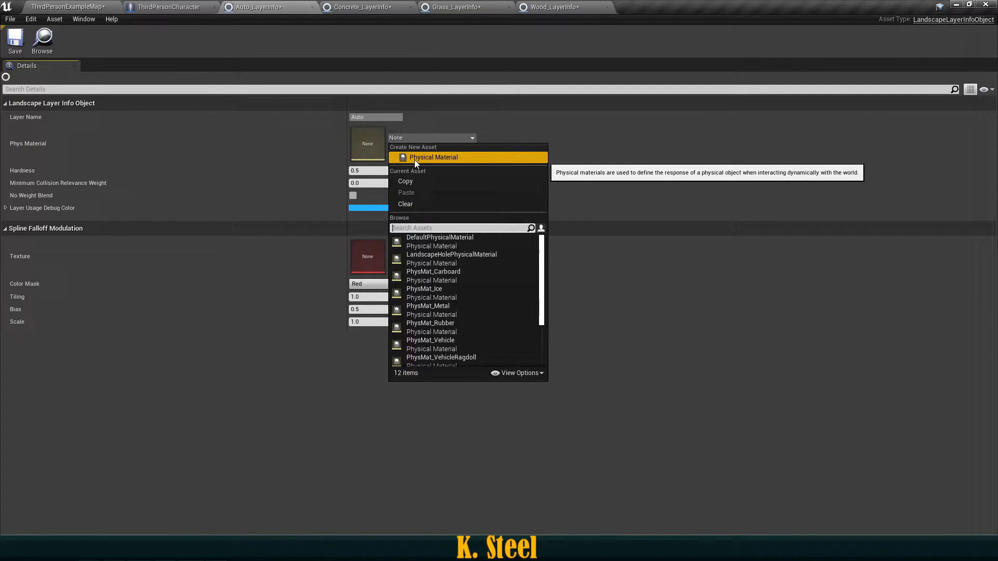
text(pm)
click(452, 241)
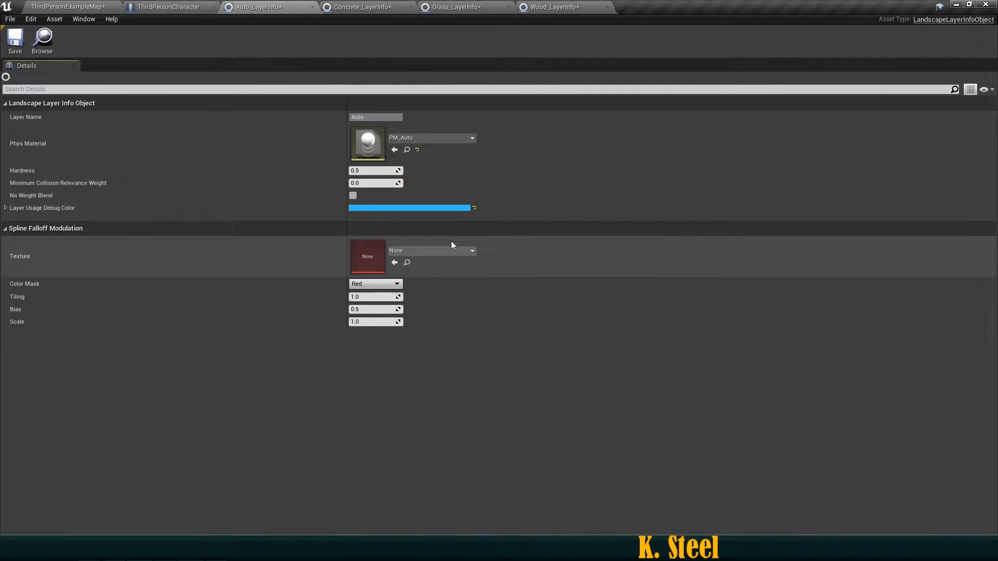
click(312, 8)
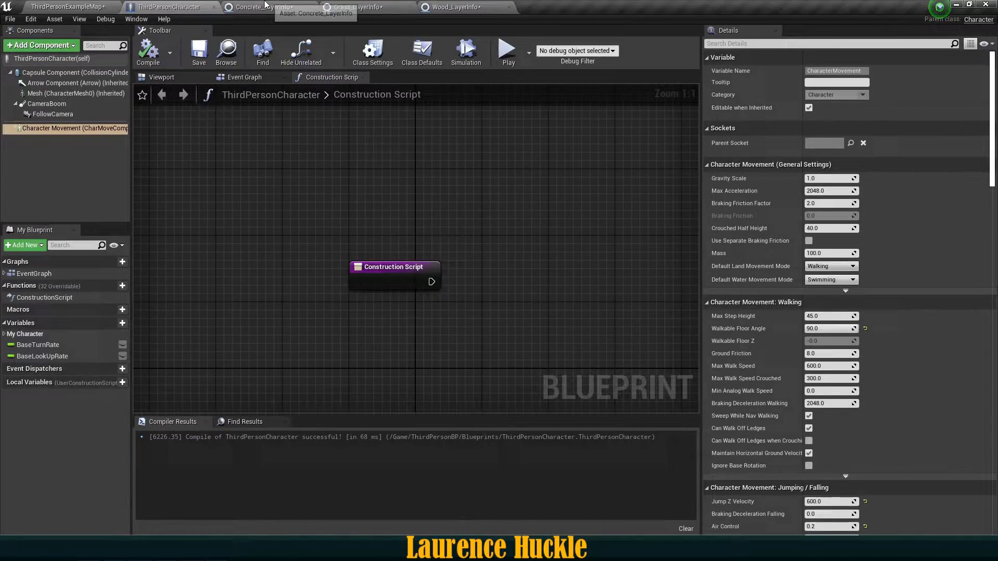
click(407, 138)
text(con)
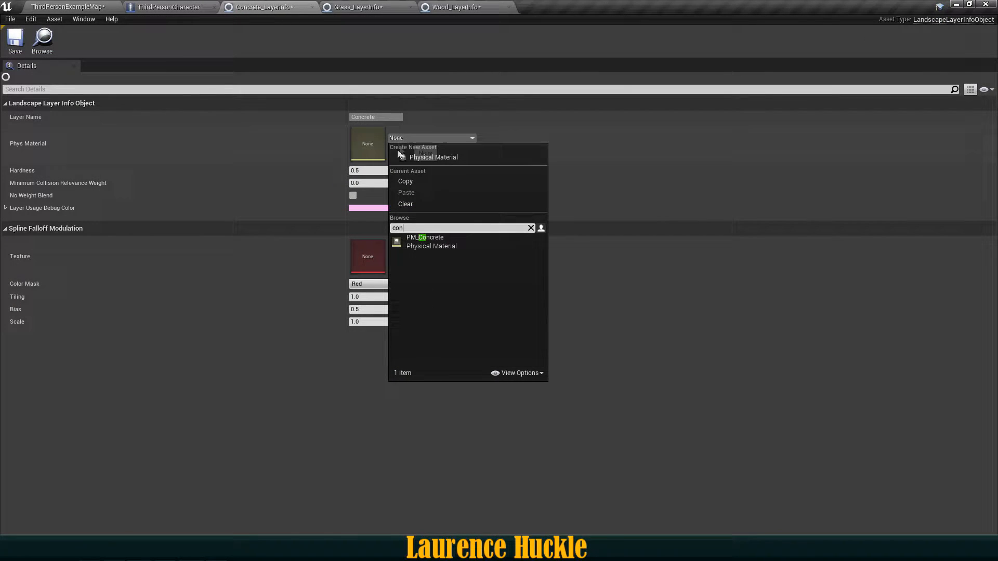
click(423, 240)
click(313, 7)
Step: Set the Phys Material of Grass_LayerInfo to PM_Grass and of Wood_LayerInfo to PM_Wood, then save and close both
click(407, 138)
text(gra)
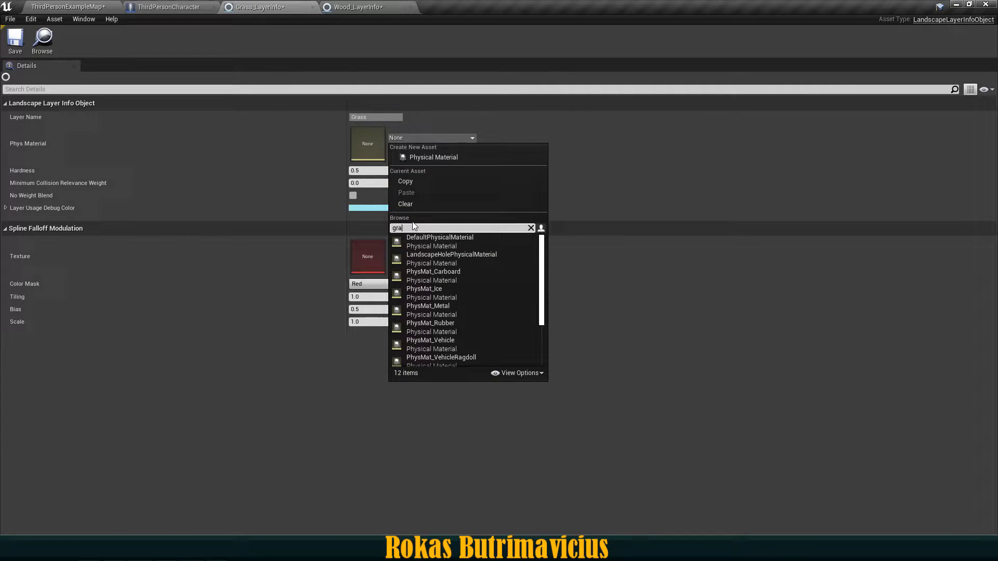
click(424, 244)
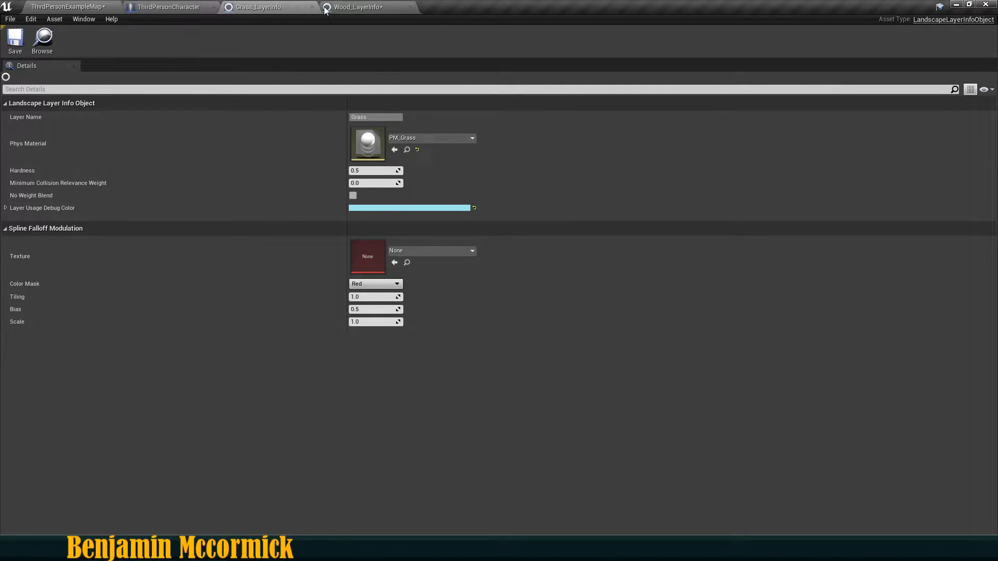
click(313, 8)
click(393, 140)
text(woo)
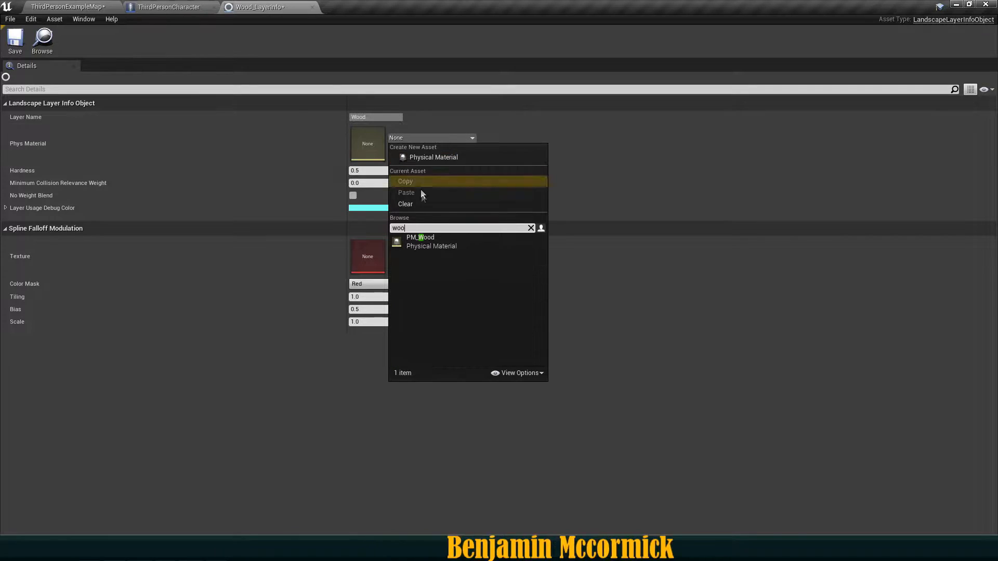
click(424, 240)
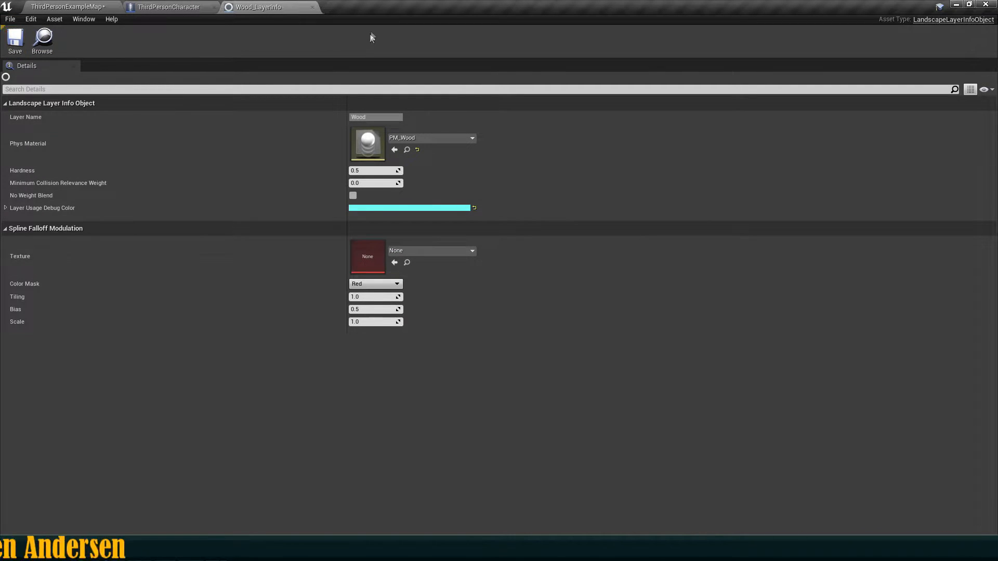
click(312, 7)
Step: Reopen the ThirdPersonCharacter blueprint from the ThirdPersonBP folder and open its mesh's animation blueprint, ThirdPerson_AnimBP
scroll(350, 208, down, 1)
right_drag(349, 209, 306, 215)
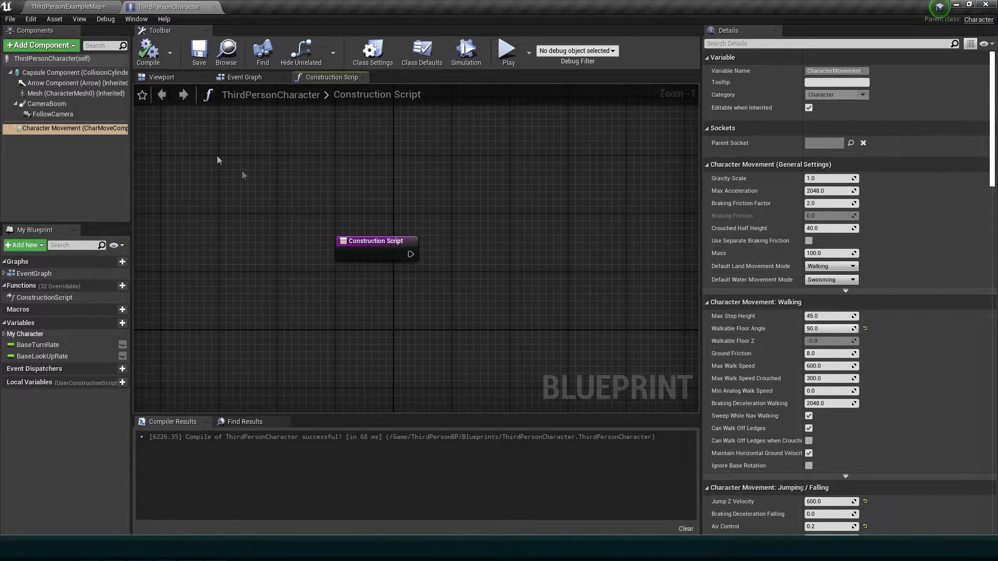
click(104, 6)
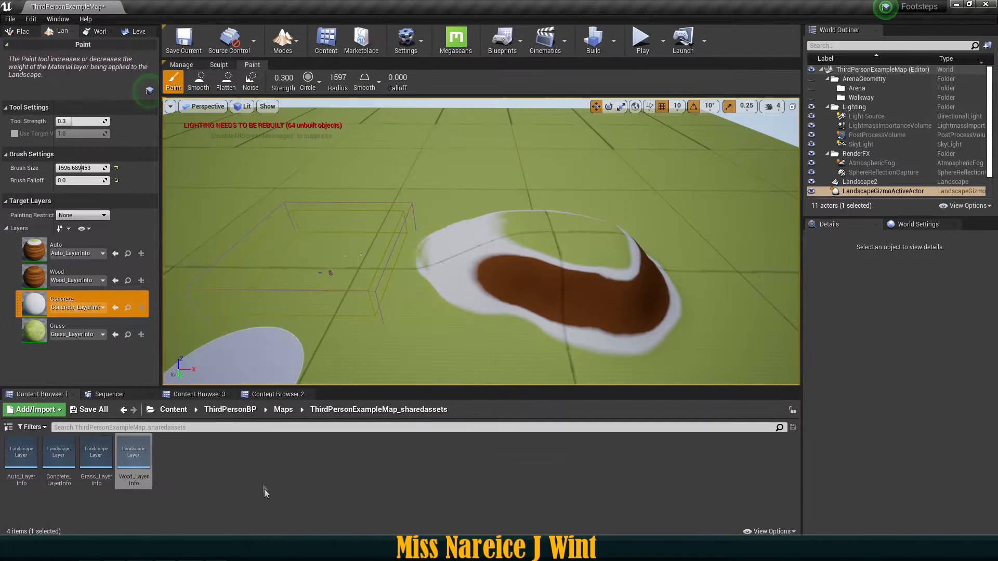
click(173, 410)
double_click(207, 453)
double_click(23, 455)
click(37, 456)
double_click(37, 456)
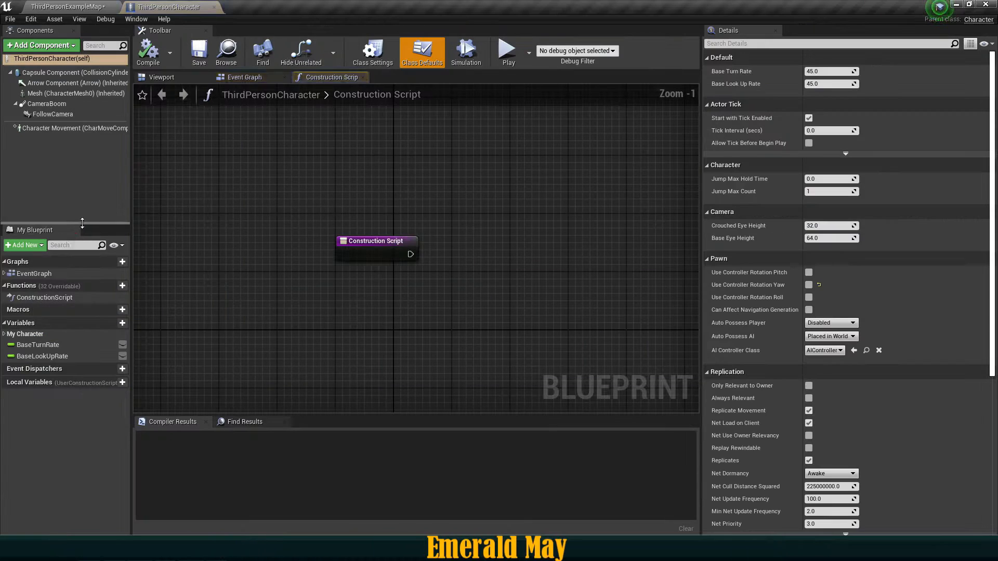
click(43, 94)
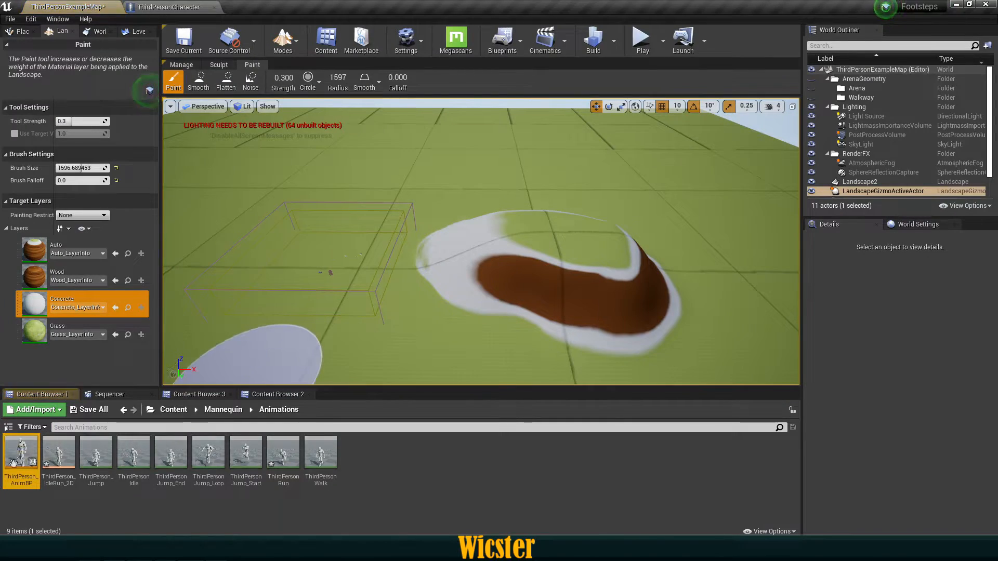
double_click(13, 462)
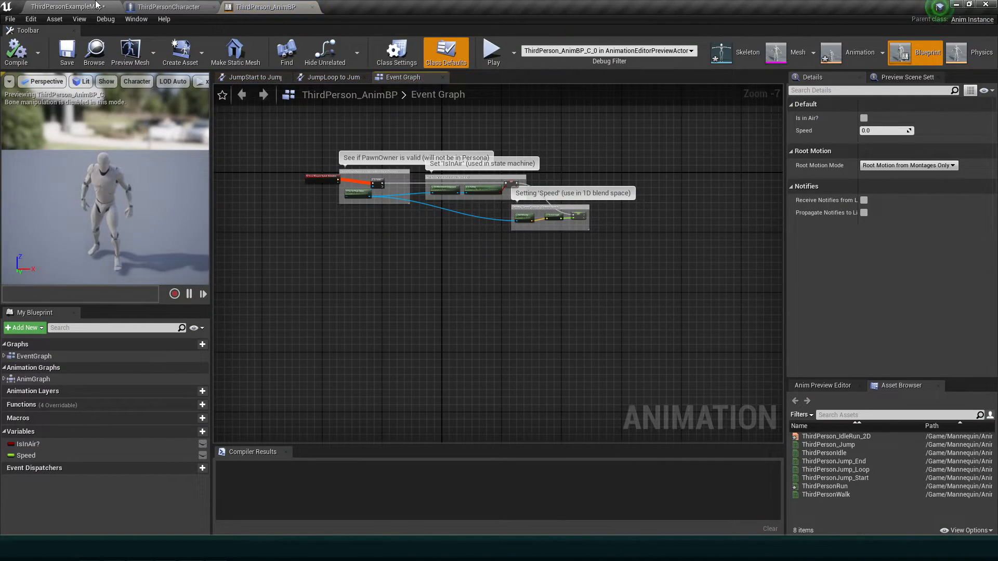
Step: Return to the level and open the ThirdPersonRun animation from the Mannequin Animations folder
click(83, 5)
right_drag(399, 307, 404, 309)
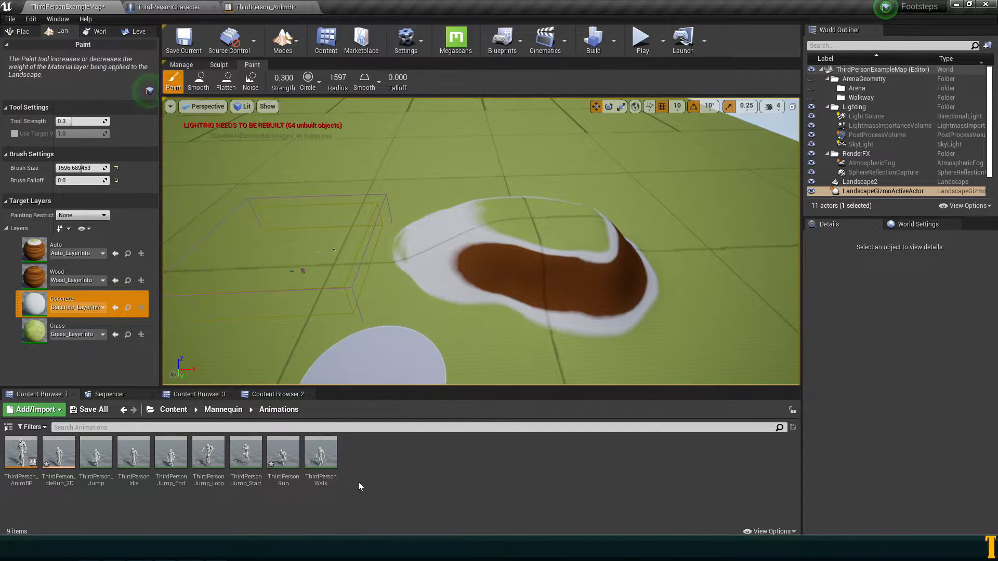
click(321, 455)
click(283, 455)
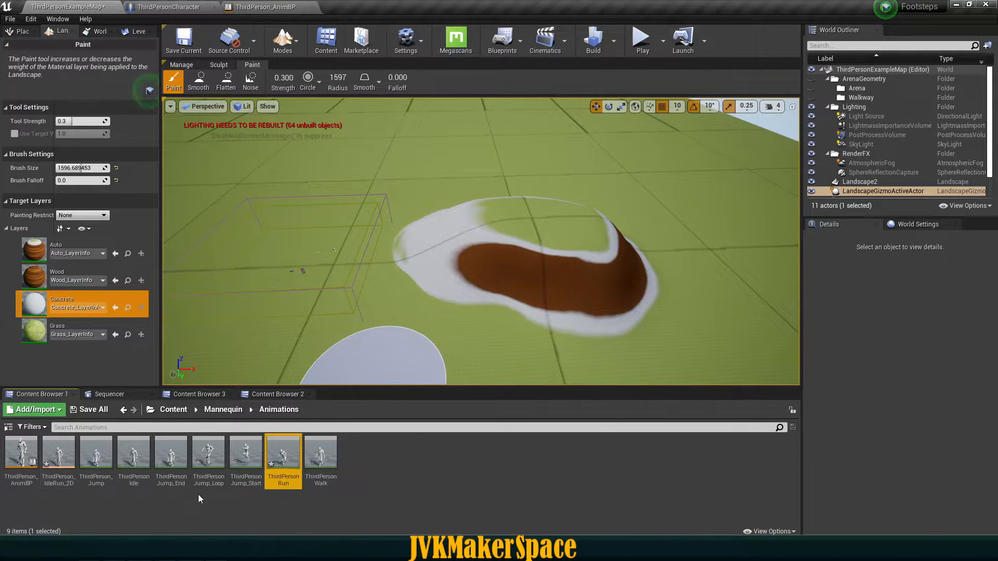
click(278, 473)
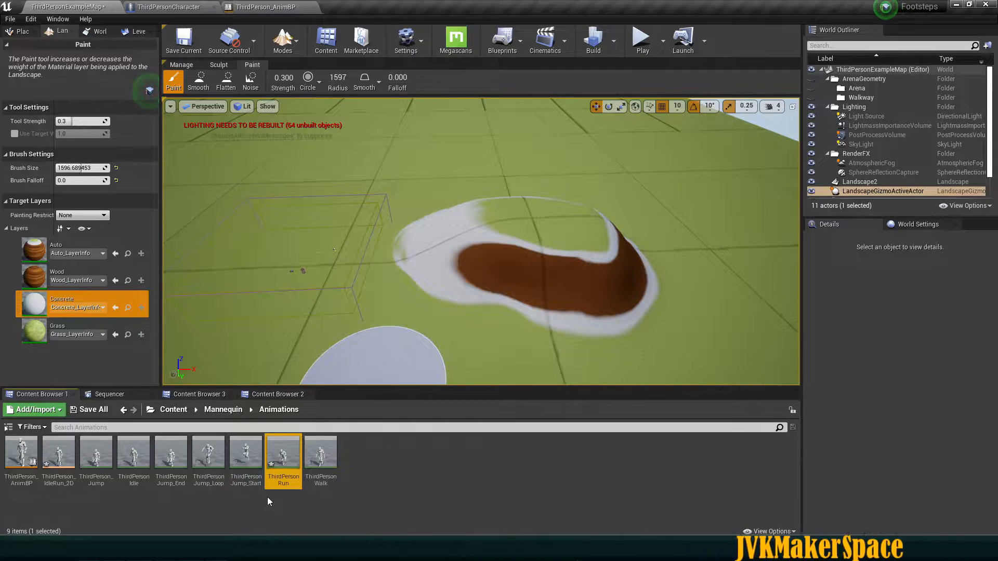
mouse_move(285, 456)
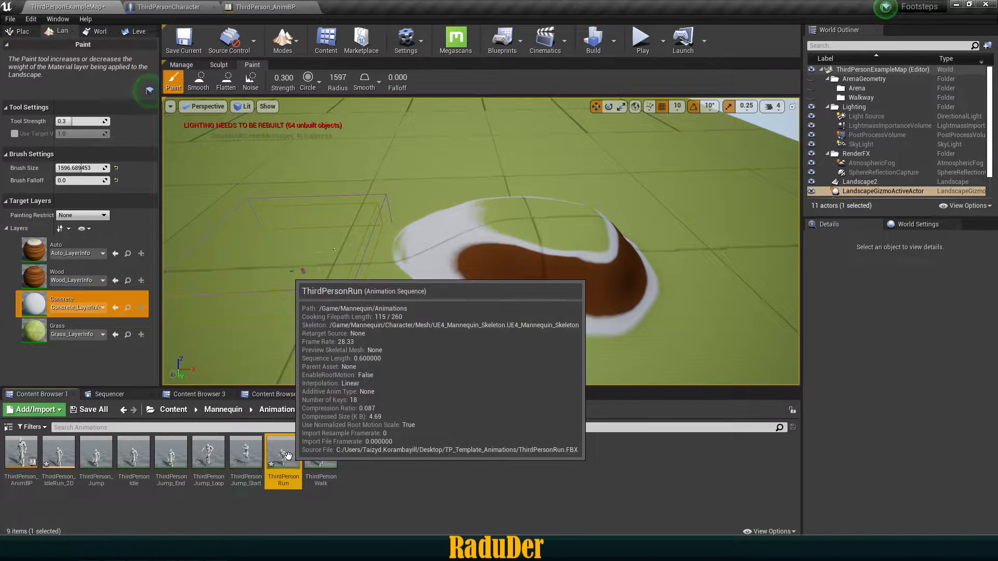
double_click(285, 456)
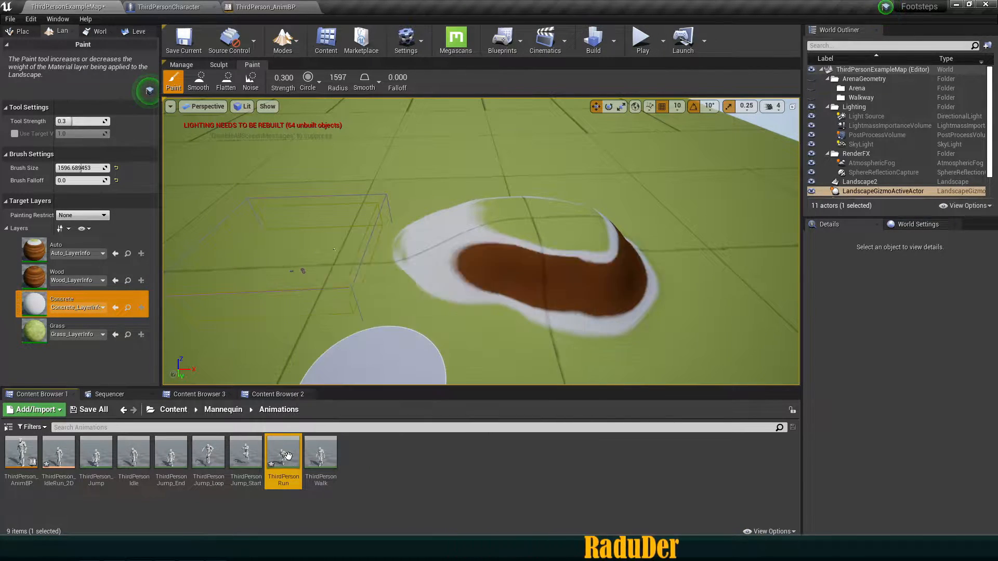
Step: Pause the run animation and add a new notify named FootStep at about 0.23 s, where the first foot lands
right_drag(464, 211, 630, 208)
click(445, 362)
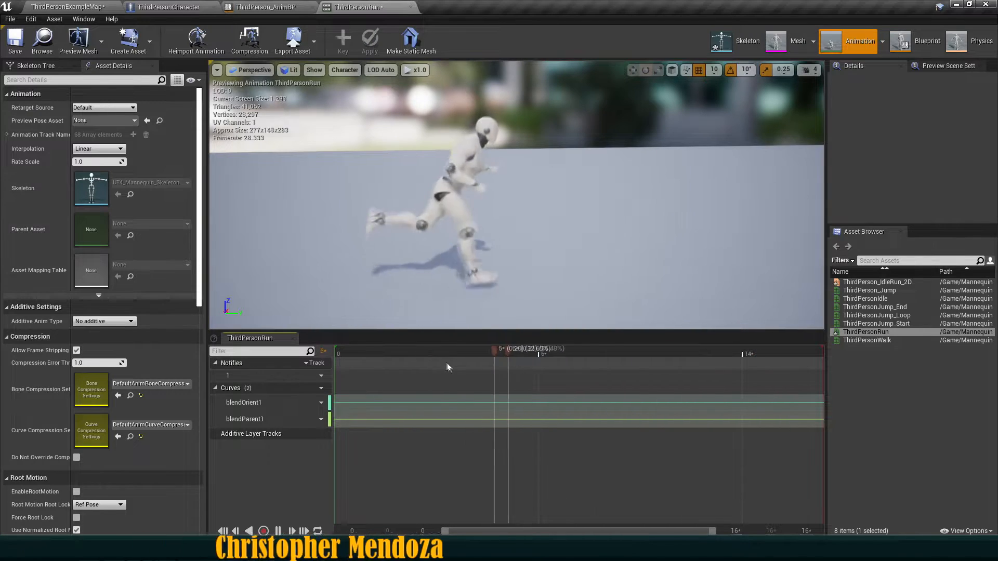
click(451, 371)
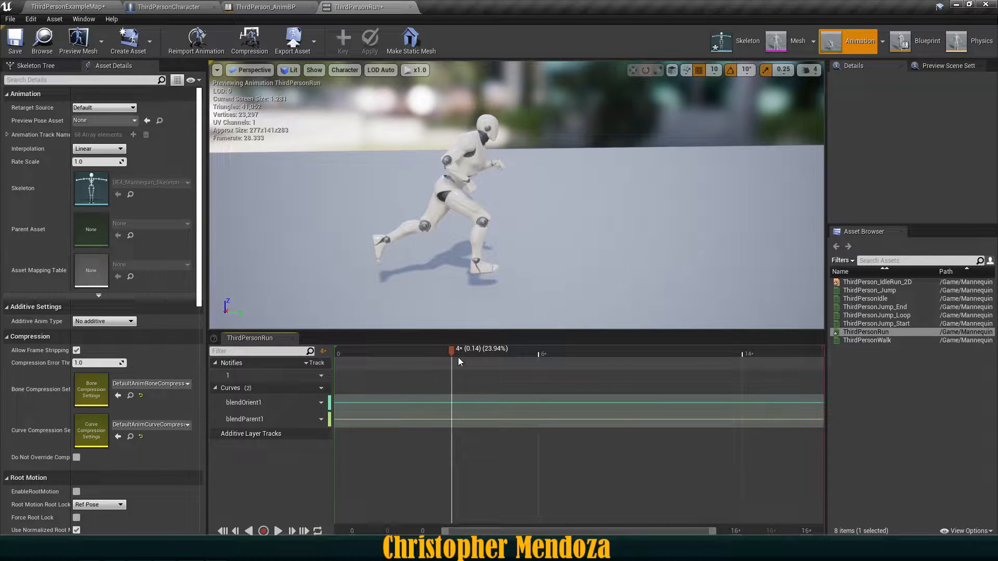
key(space)
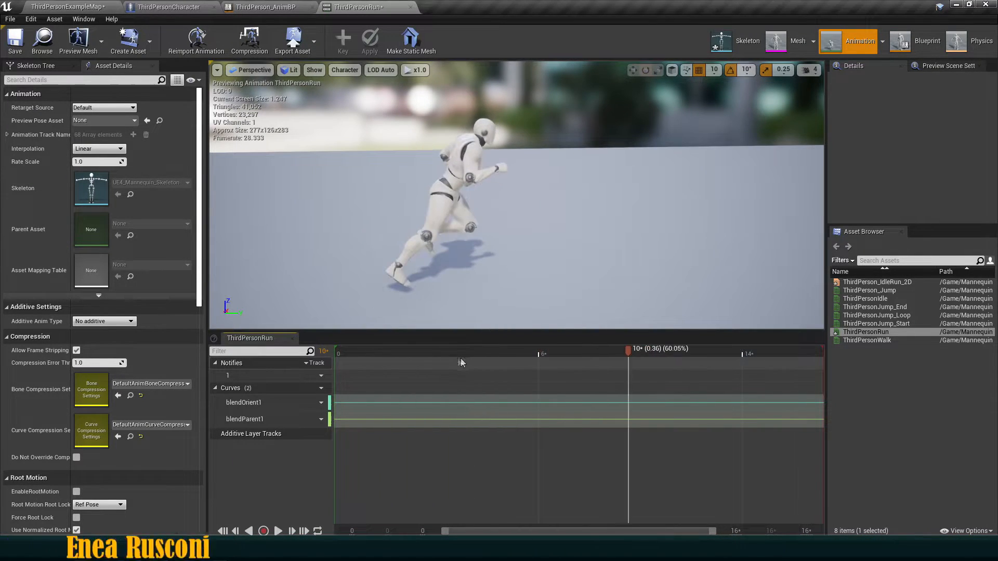
drag(600, 353, 521, 339)
mouse_move(450, 283)
right_down()
mouse_move(450, 307)
mouse_move(461, 291)
right_up()
key(w)
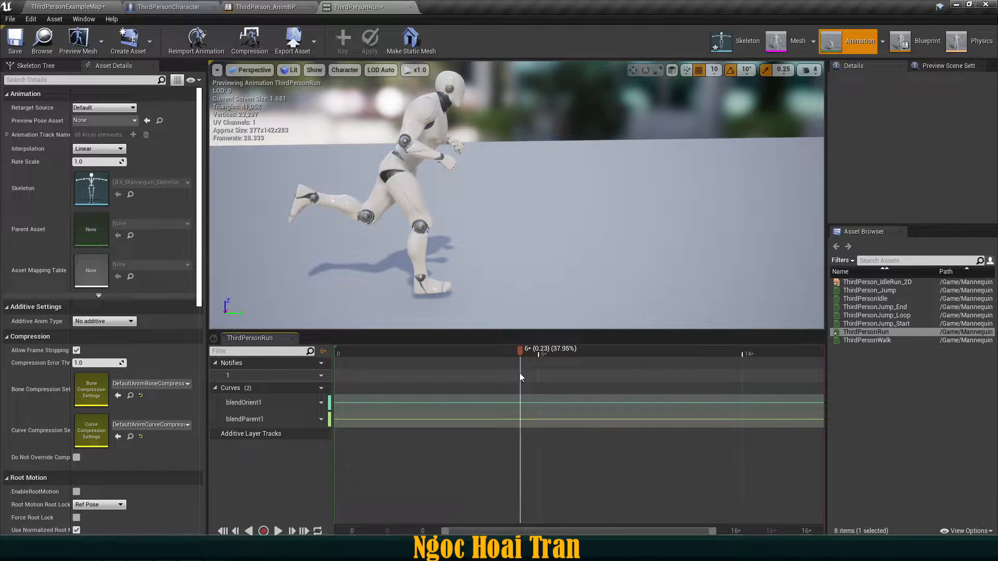
right_click(519, 373)
mouse_move(544, 387)
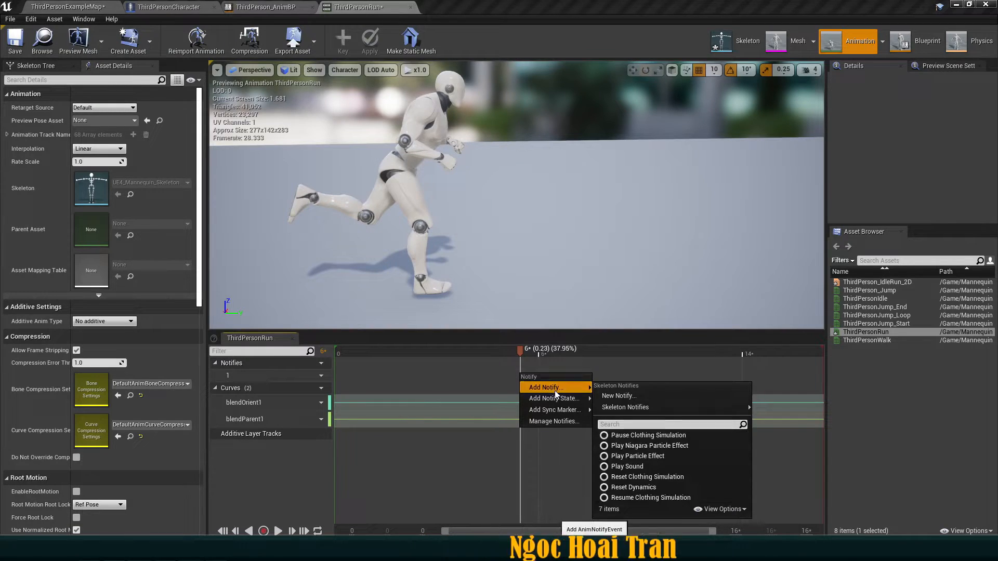
click(635, 396)
text(FootStep)
key(Return)
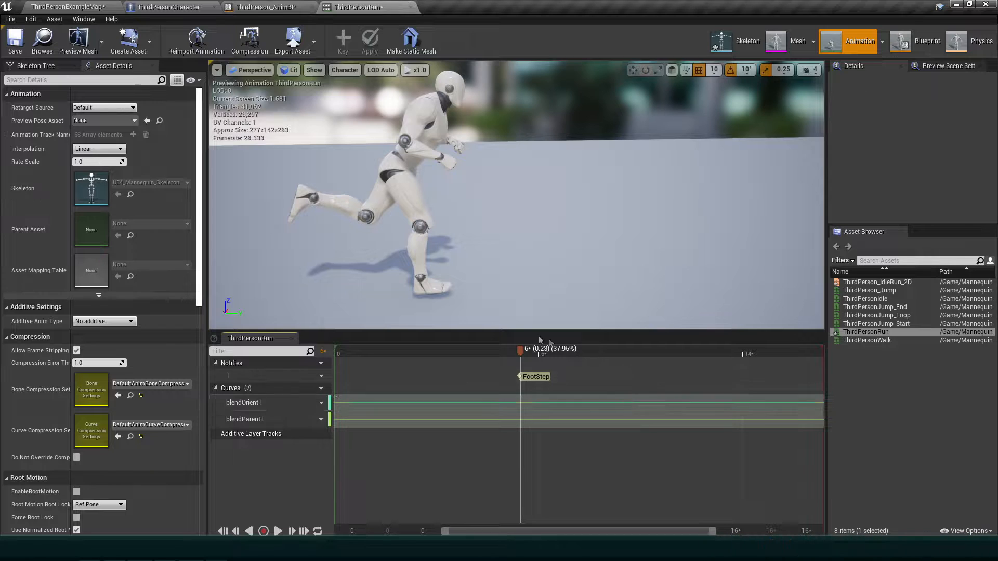
Step: Move the playhead of the run animation to about 0.54 s, where the other foot touches the ground
drag(521, 352, 772, 377)
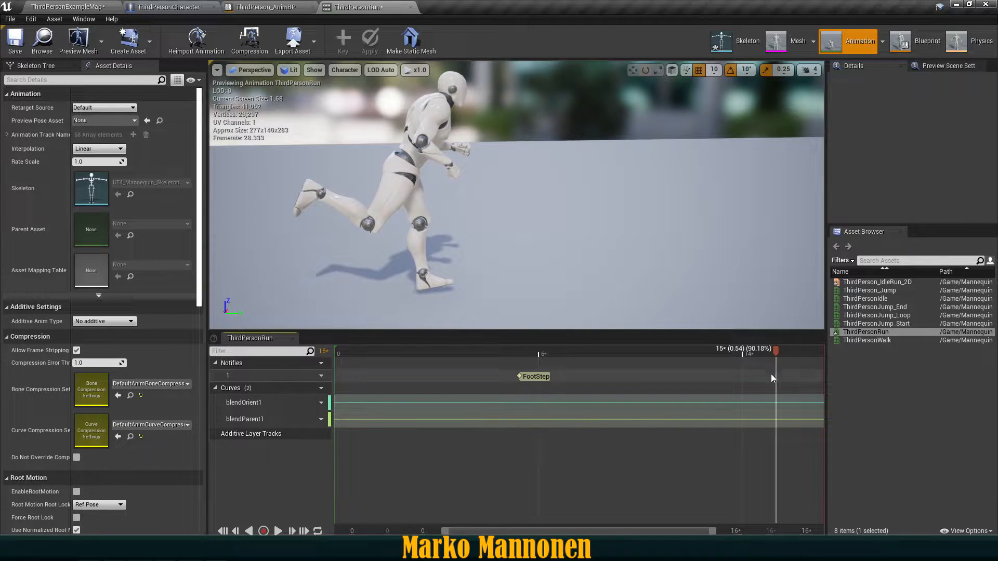
Step: Add a second FootStep skeleton notify at about 0.54 s in the run animation, rewind the playhead to 0, and save
right_click(775, 376)
mouse_move(796, 389)
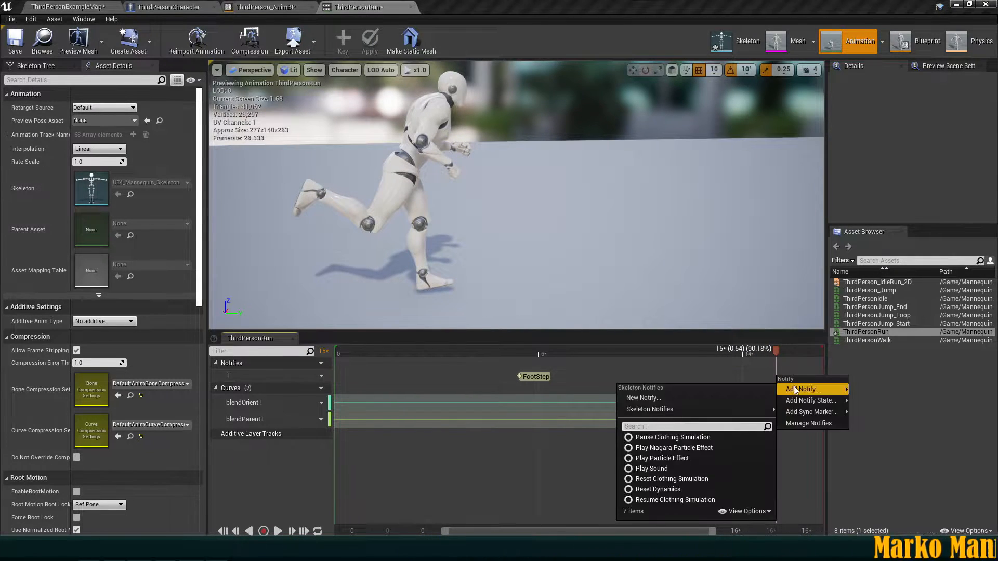
mouse_move(642, 409)
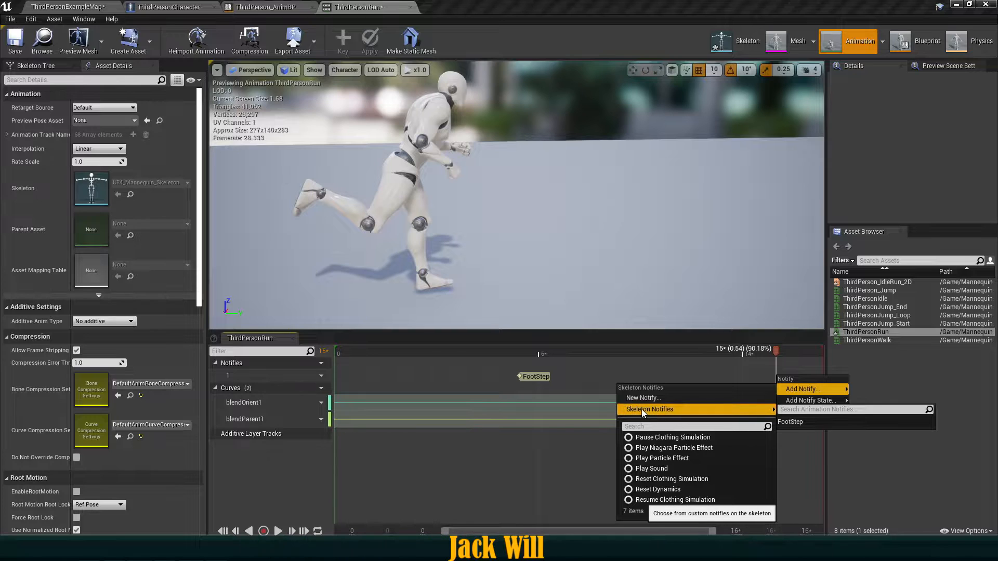
click(789, 422)
drag(775, 352, 314, 359)
click(15, 39)
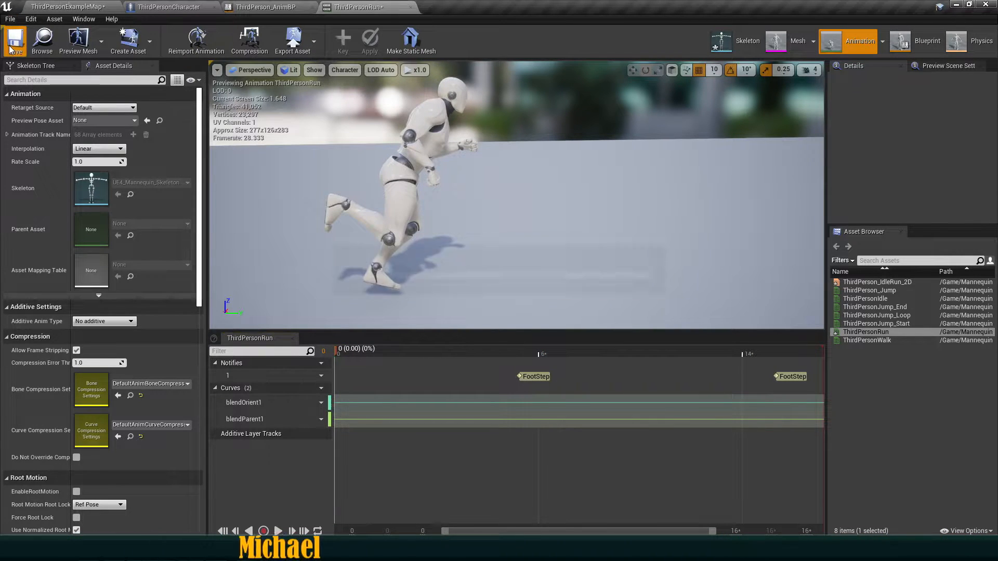
Step: Close the run animation and add an AnimNotify_FootStep event in empty space of the ThirdPerson_AnimBP event graph
click(410, 8)
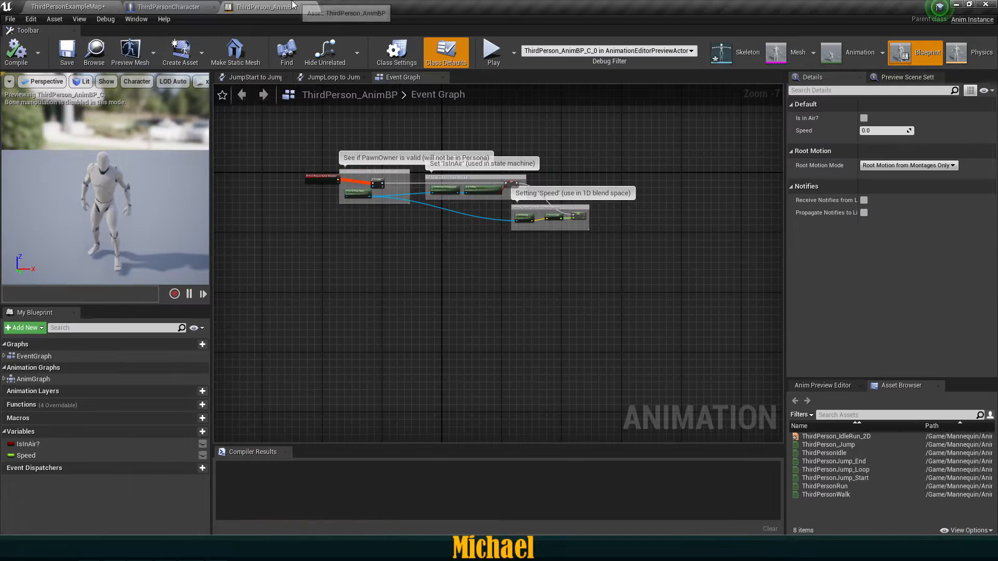
right_drag(357, 273, 434, 301)
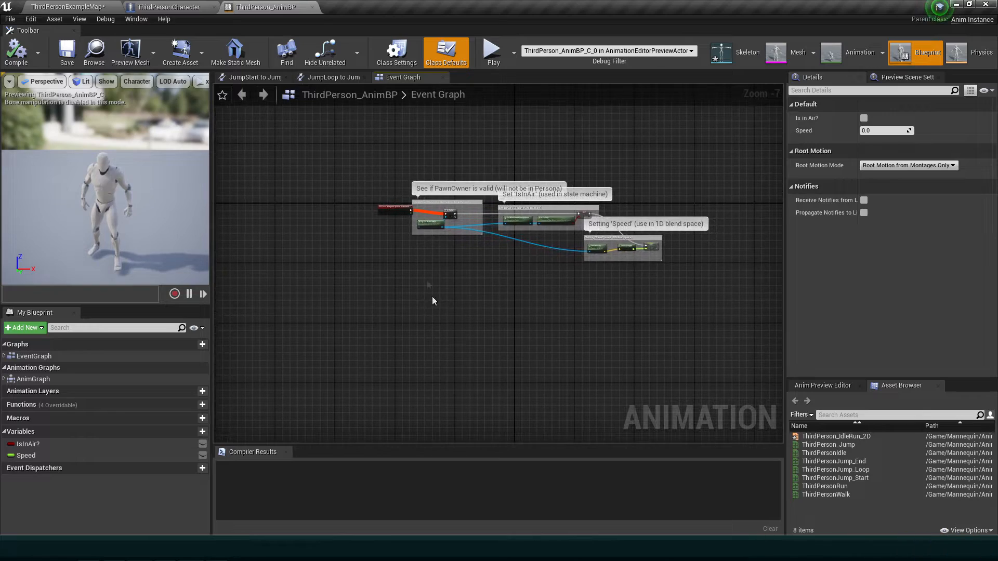
scroll(447, 255, up, 2)
right_drag(381, 301, 444, 276)
scroll(439, 256, up, 1)
scroll(439, 282, down, 1)
scroll(445, 276, up, 1)
scroll(383, 270, up, 3)
right_click(429, 246)
text(event foot)
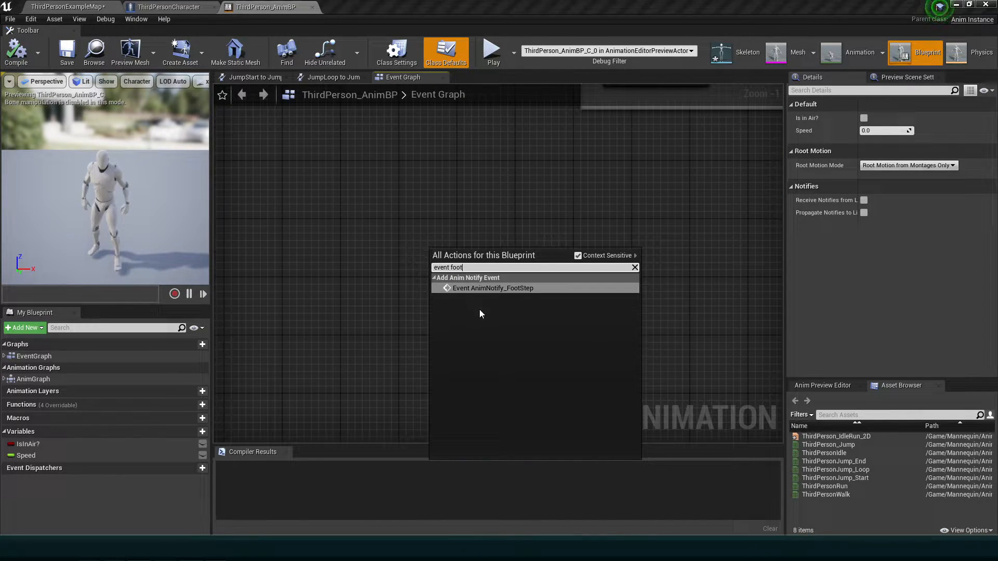
click(494, 289)
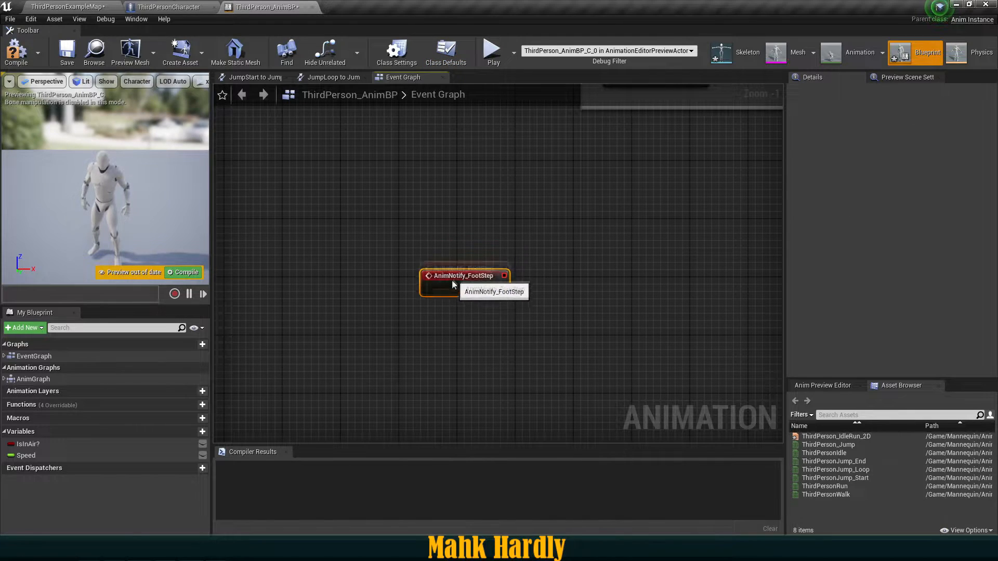
right_drag(467, 346, 417, 299)
click(381, 272)
scroll(376, 267, up, 1)
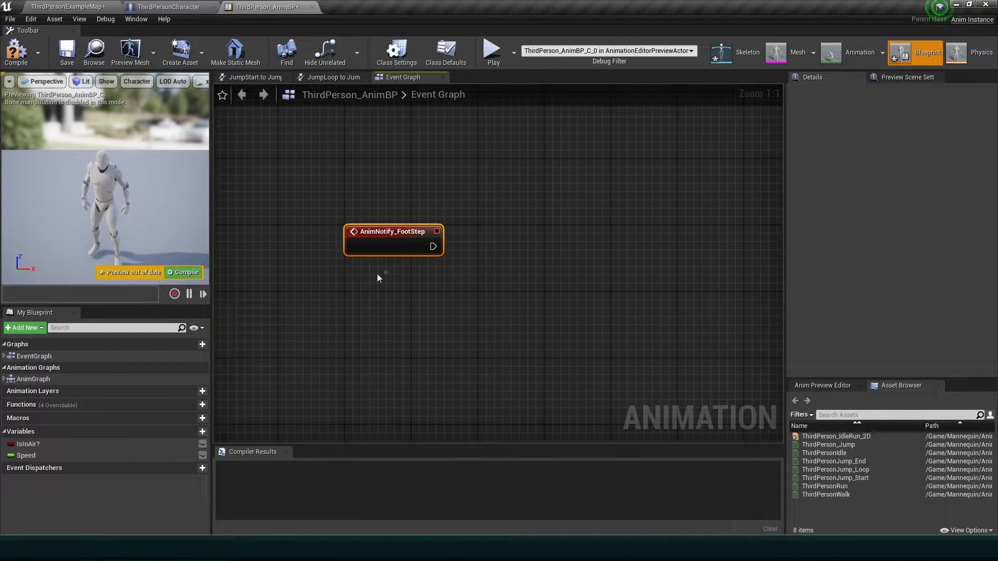
Step: Add a LineTraceByChannel node executed by the AnimNotify_FootStep event and place it well away from the event
right_drag(396, 275, 337, 285)
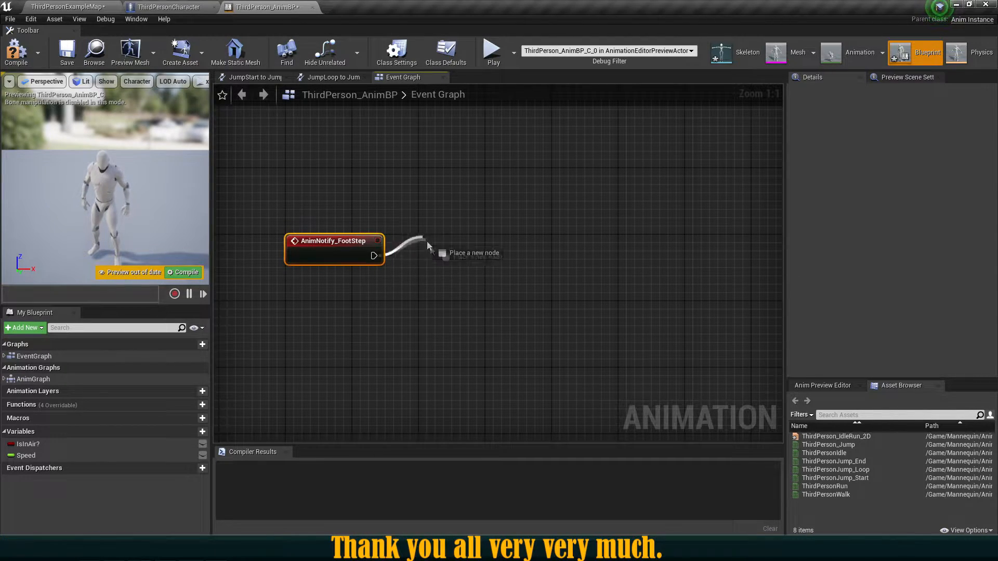
drag(483, 255, 483, 255)
text(linetrace by)
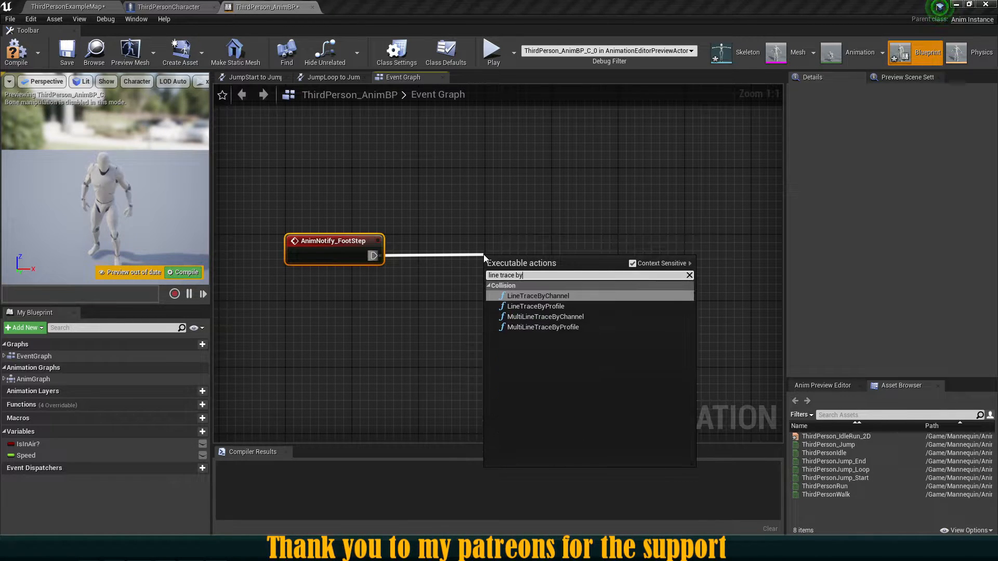
key(Return)
drag(536, 259, 738, 256)
right_drag(568, 293, 246, 288)
drag(448, 254, 582, 259)
click(429, 295)
Step: Add a Try Get Pawn Owner node directly below the AnimNotify_FootStep event
right_drag(429, 295, 571, 263)
scroll(573, 262, down, 2)
right_drag(458, 279, 603, 262)
scroll(558, 286, up, 1)
scroll(598, 262, up, 1)
right_drag(506, 264, 533, 275)
right_drag(414, 271, 435, 279)
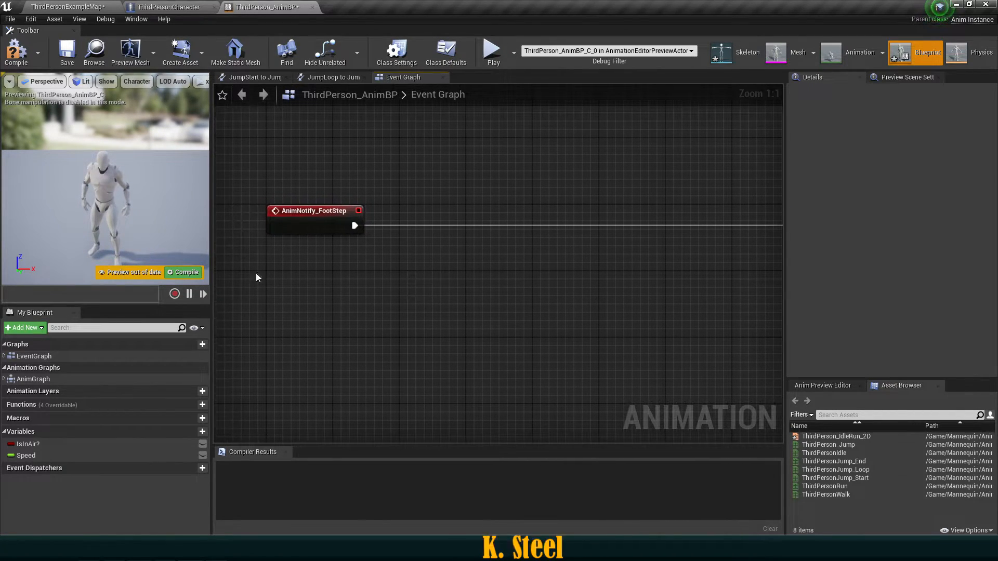
right_click(268, 270)
text(try)
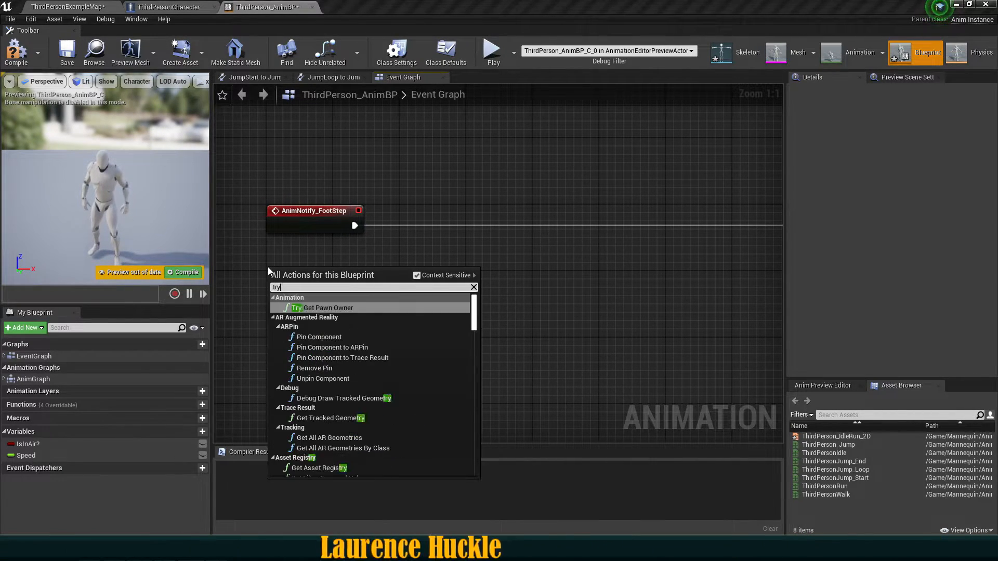
text( getpawn)
key(Return)
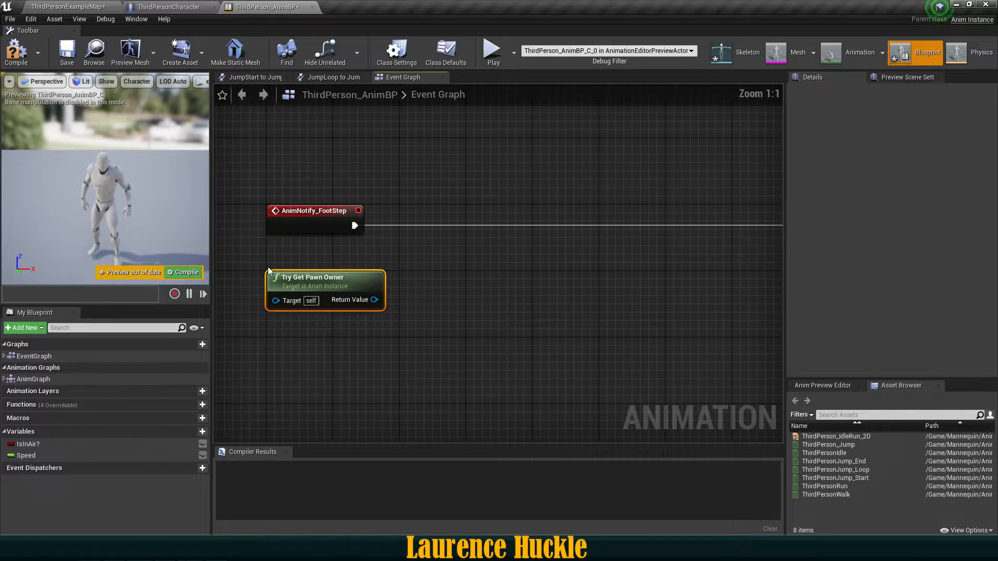
drag(299, 276, 301, 272)
Step: Add an Is Valid check on the pawn owner and insert it between the FootStep event and the line trace
right_drag(415, 257, 404, 439)
scroll(407, 416, down, 3)
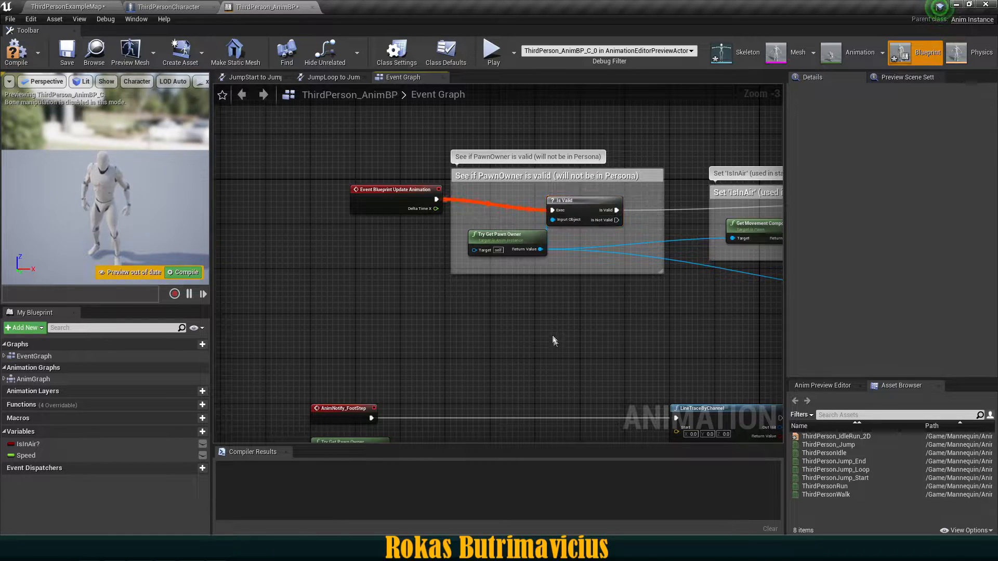
scroll(554, 337, up, 1)
right_drag(479, 416, 517, 230)
scroll(434, 298, up, 2)
drag(392, 280, 426, 258)
text(is valid)
key(Return)
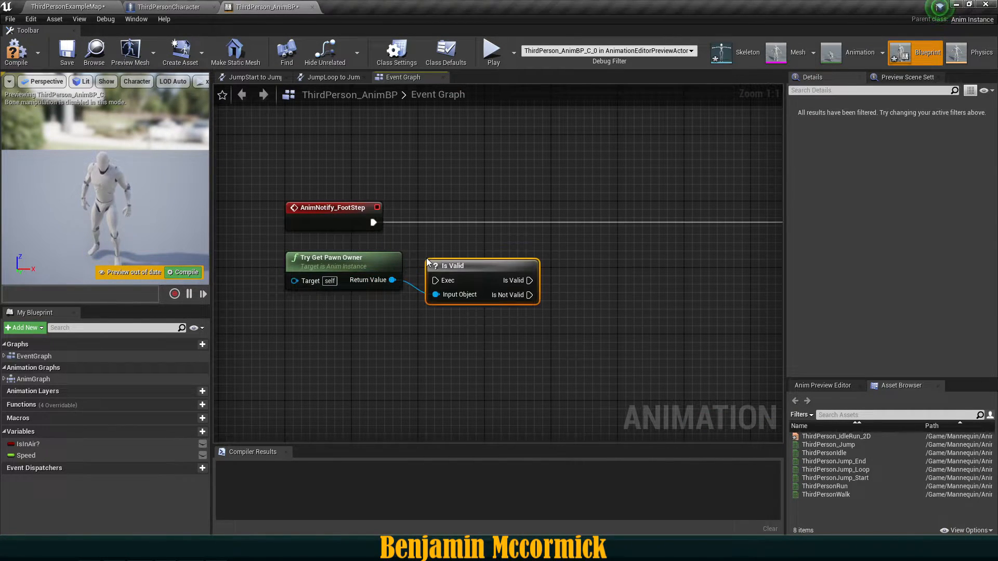
drag(426, 258, 418, 199)
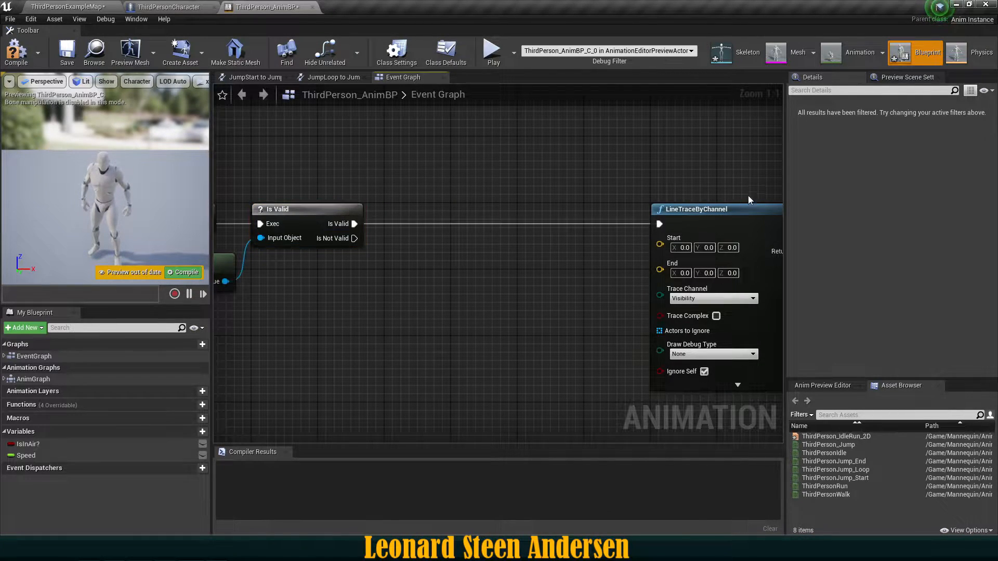
Step: Add a GetActorLocation node fed by the pawn owner's return value and place it below Is Valid
scroll(525, 220, down, 2)
scroll(693, 231, up, 2)
right_drag(408, 262, 634, 249)
right_drag(496, 297, 428, 297)
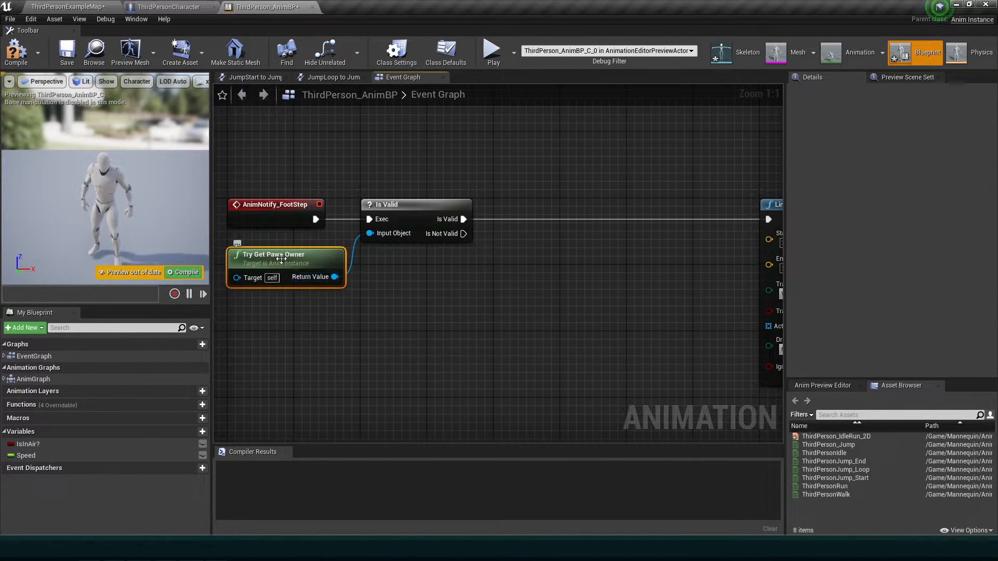
drag(332, 277, 422, 275)
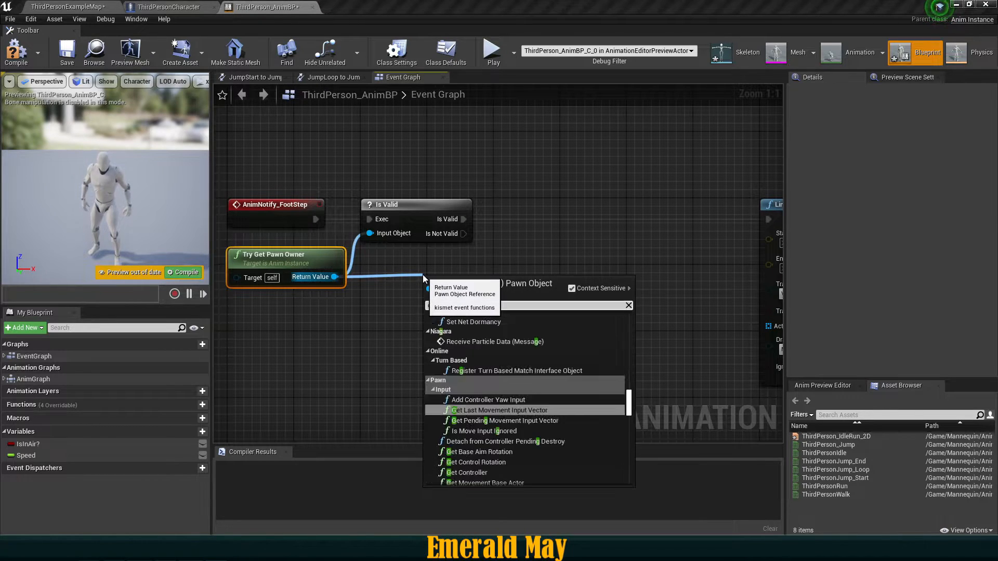
text(get actor loca)
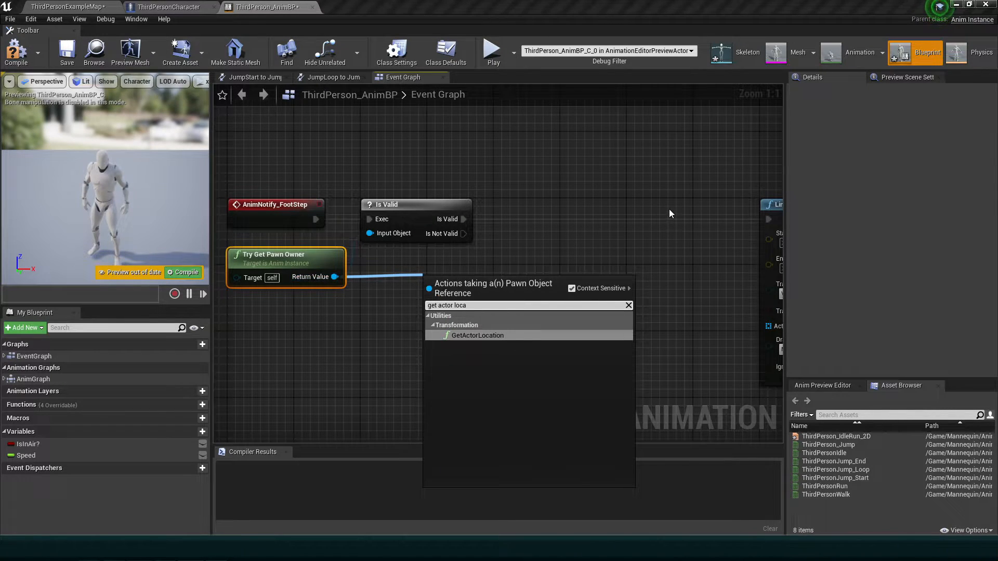
click(478, 335)
drag(481, 293, 430, 270)
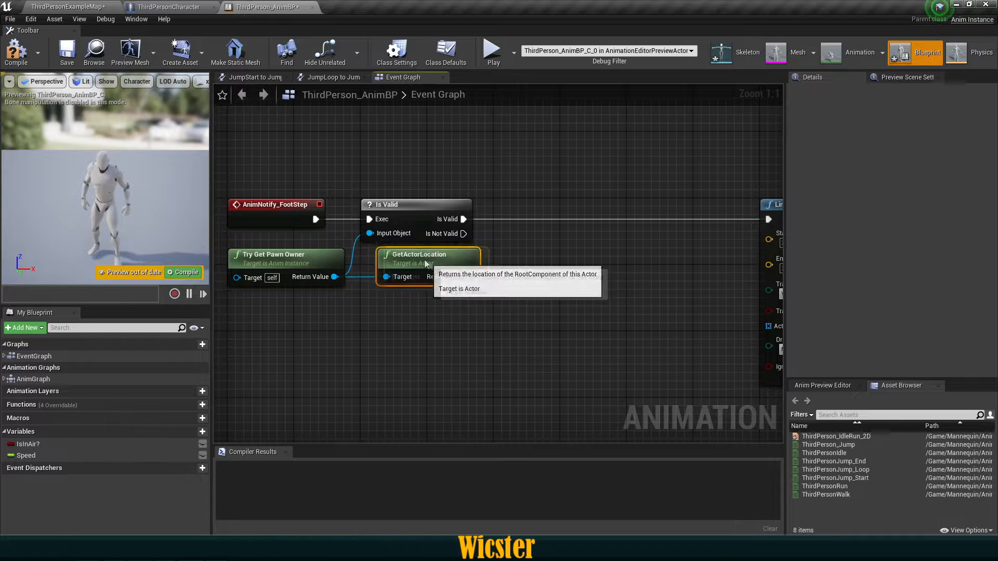
Step: Connect the actor location to the line trace's Start input and align the GetActorLocation node under Is Valid
right_drag(429, 269, 350, 260)
drag(398, 267, 689, 223)
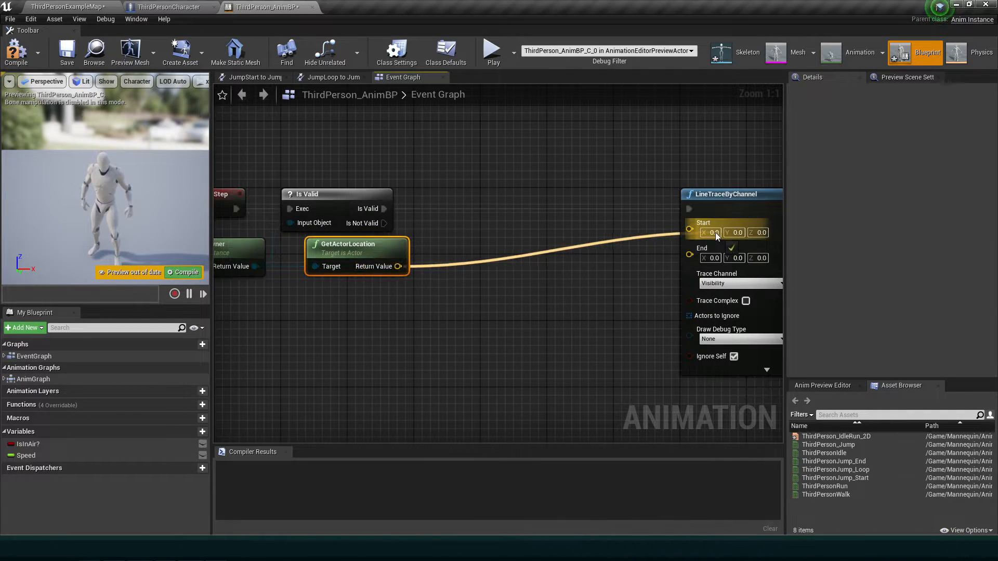
drag(406, 249, 389, 249)
click(348, 259)
Step: Add a vector - vector node fed by the actor location and set its subtracted Z value to 200
drag(382, 273, 452, 297)
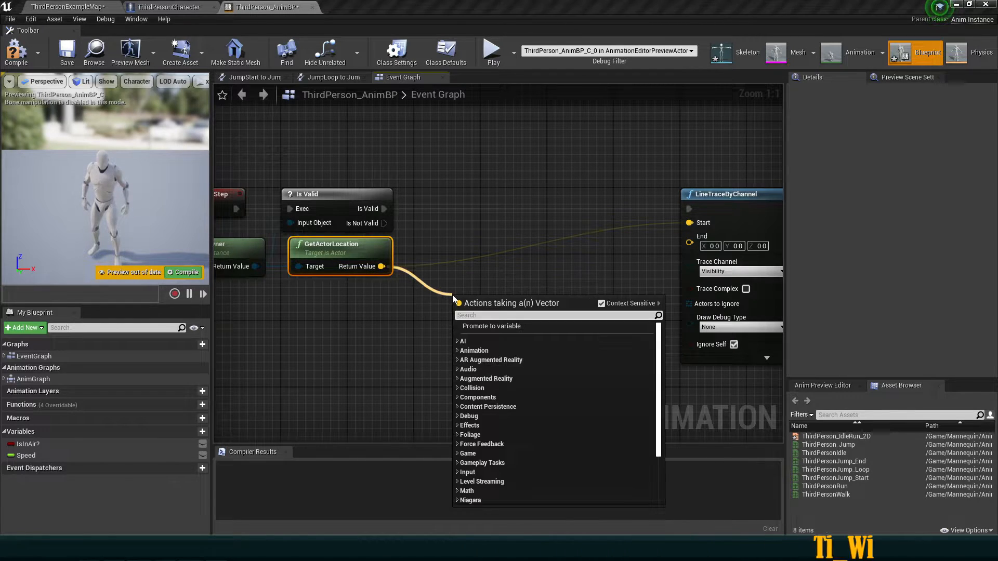
text(-)
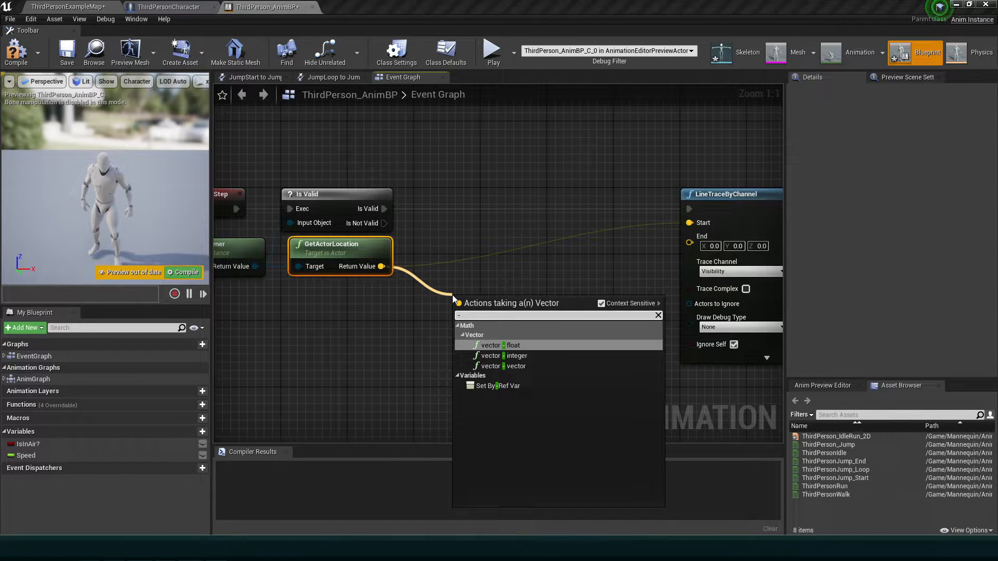
click(516, 366)
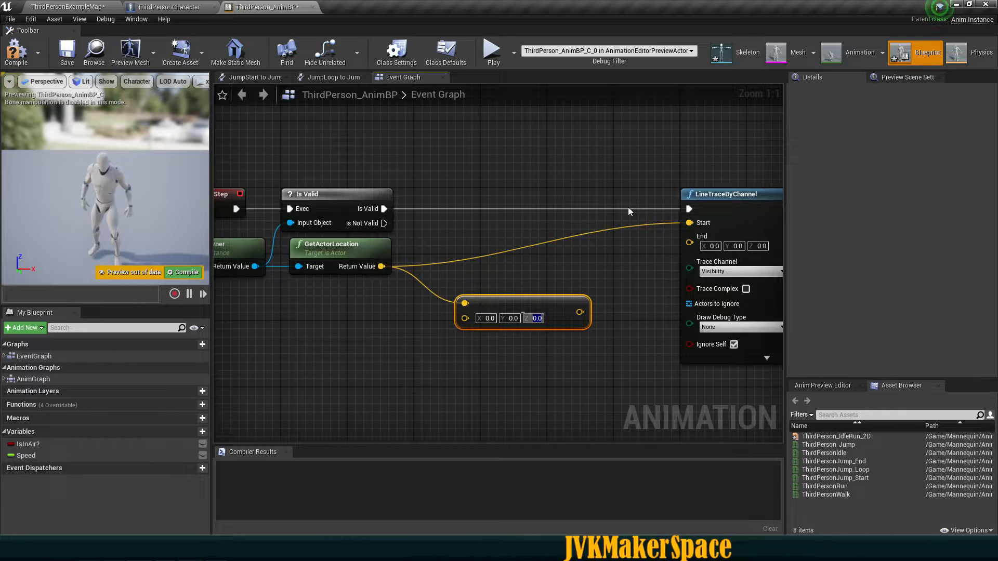
text(200)
key(Return)
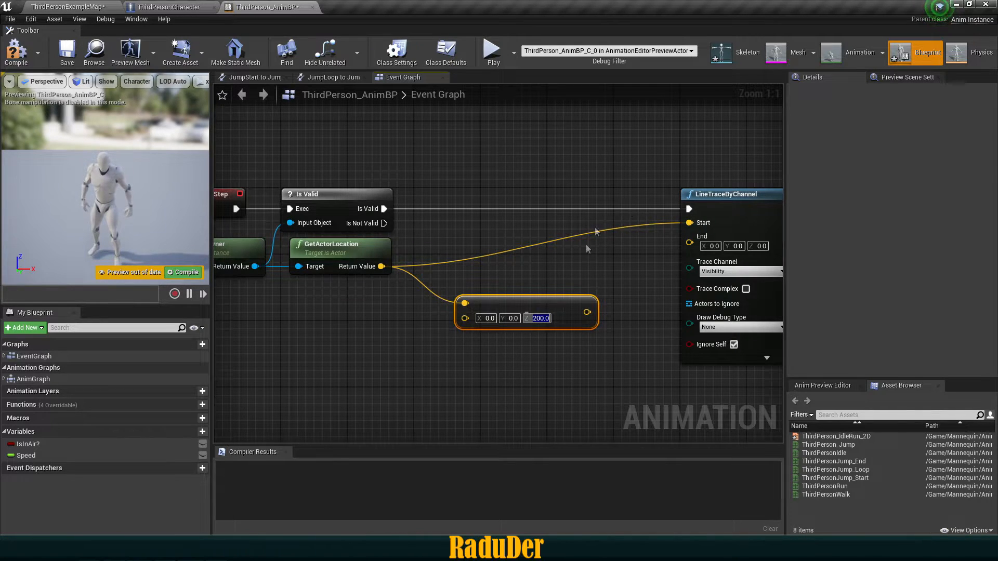
Step: Connect the subtraction result to the line trace's End input and move both nodes closer to GetActorLocation
drag(587, 312, 675, 244)
drag(686, 244, 686, 243)
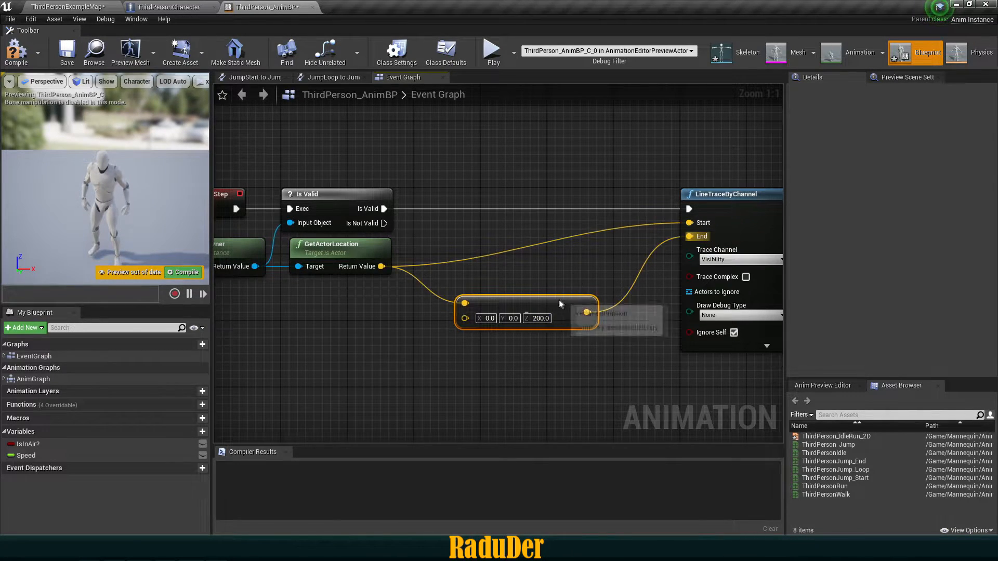
drag(561, 299, 520, 274)
drag(764, 278, 659, 280)
Step: Set the line trace's Draw Debug Type to For Duration and compile the animation blueprint
right_drag(467, 355, 374, 314)
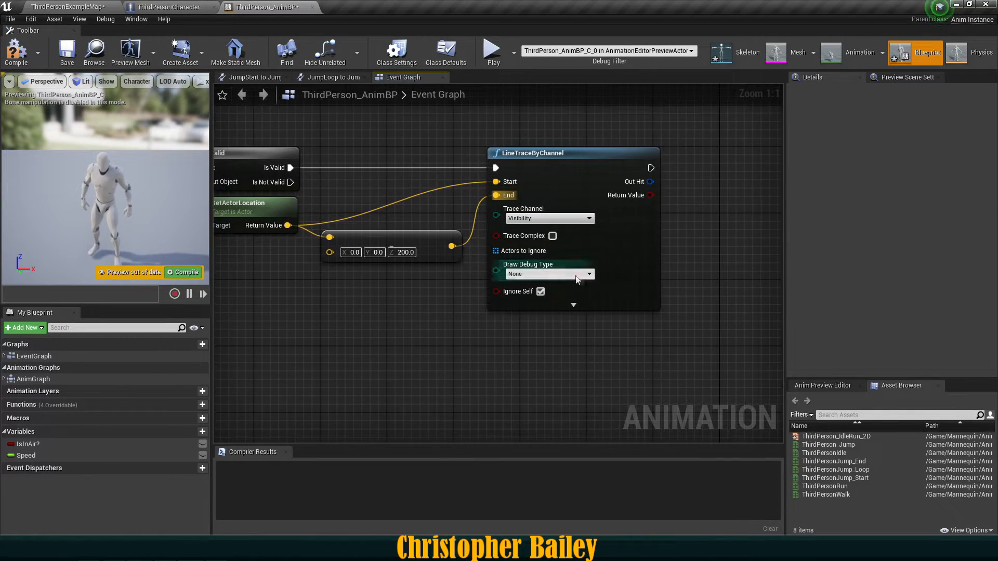
click(520, 274)
click(515, 271)
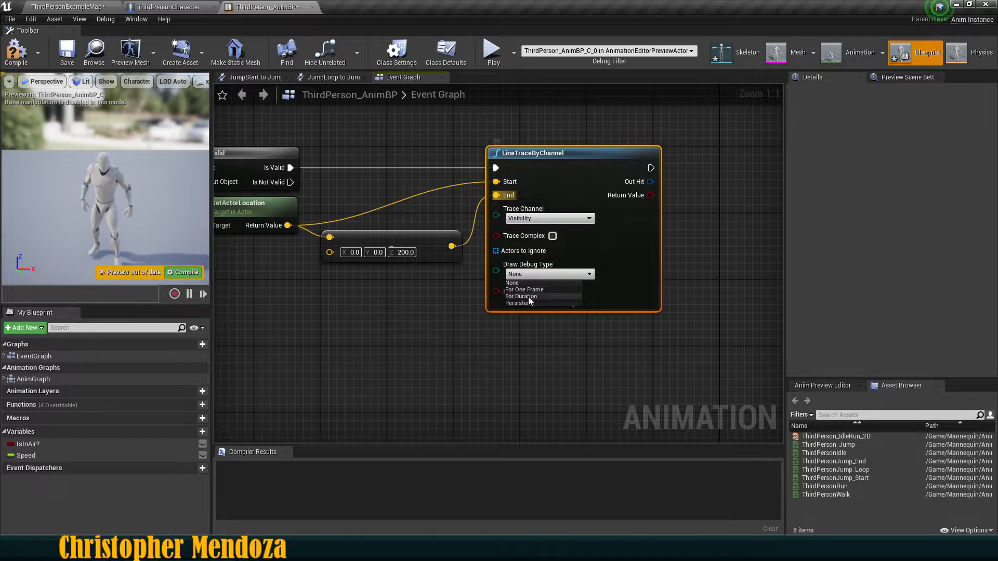
click(526, 295)
right_drag(404, 301, 461, 312)
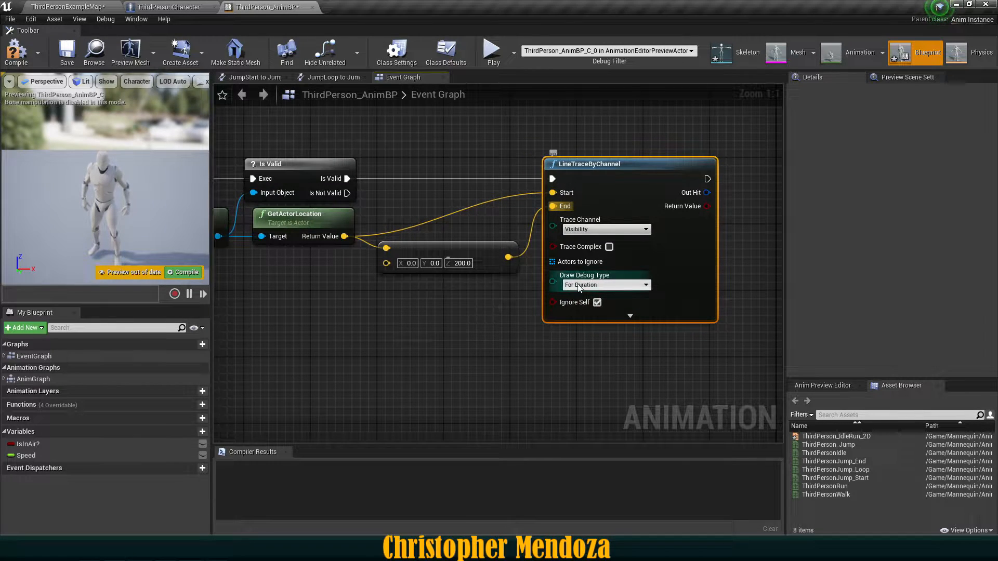
scroll(497, 320, down, 1)
click(16, 50)
Step: Play the level and run the character around the grass to check the footstep debug traces, ending the preview
click(494, 52)
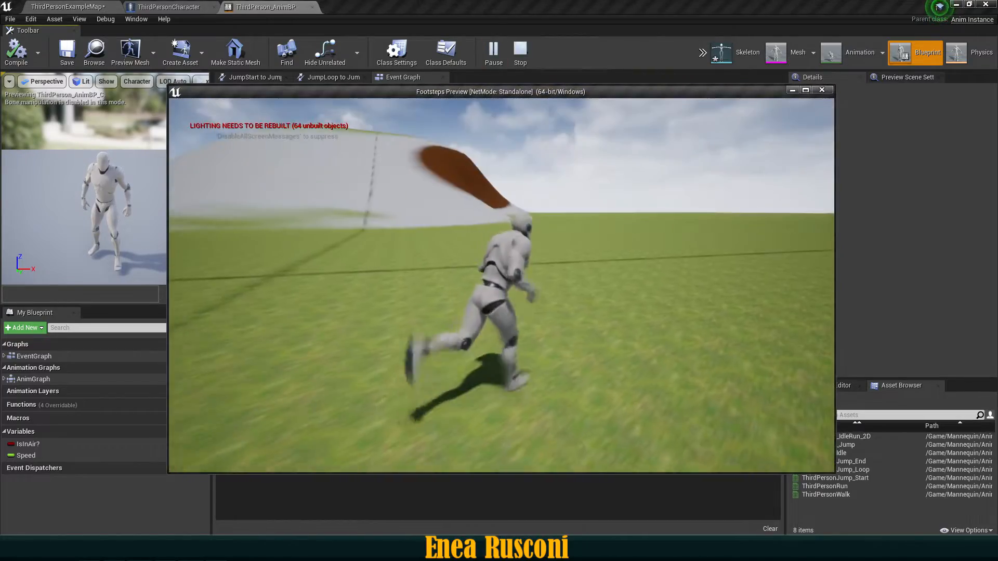
key(d)
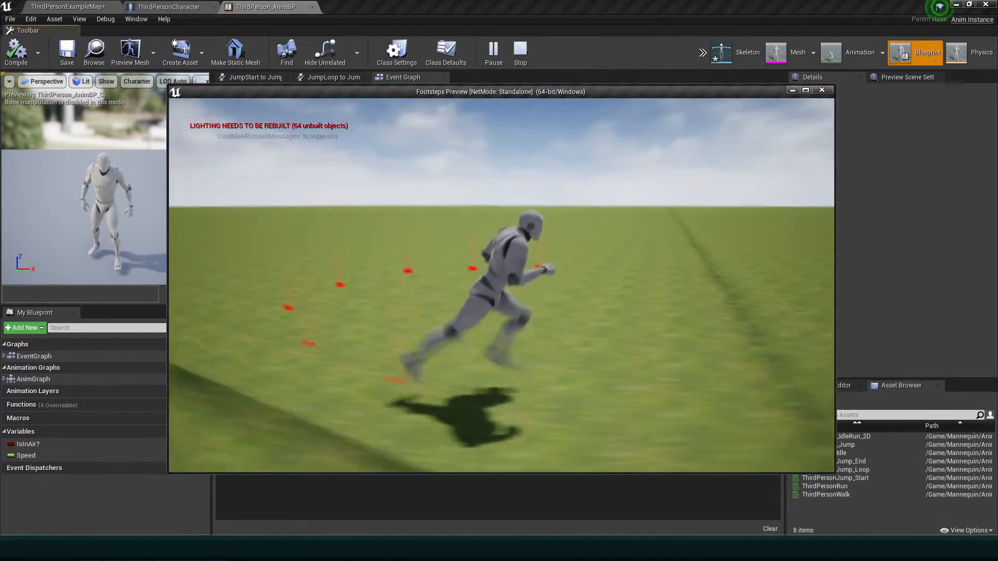
key(s)
key(w)
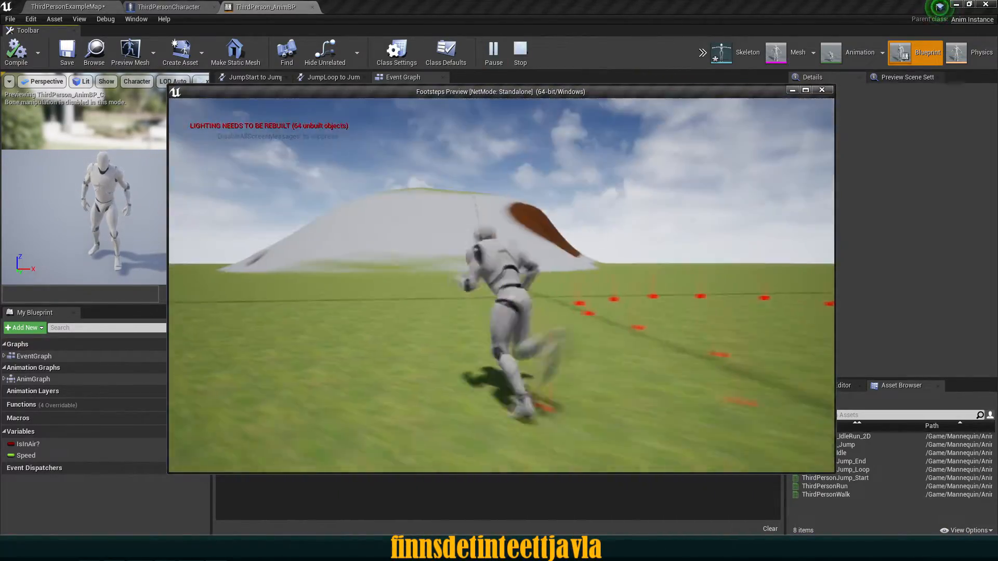
key(d)
key(w)
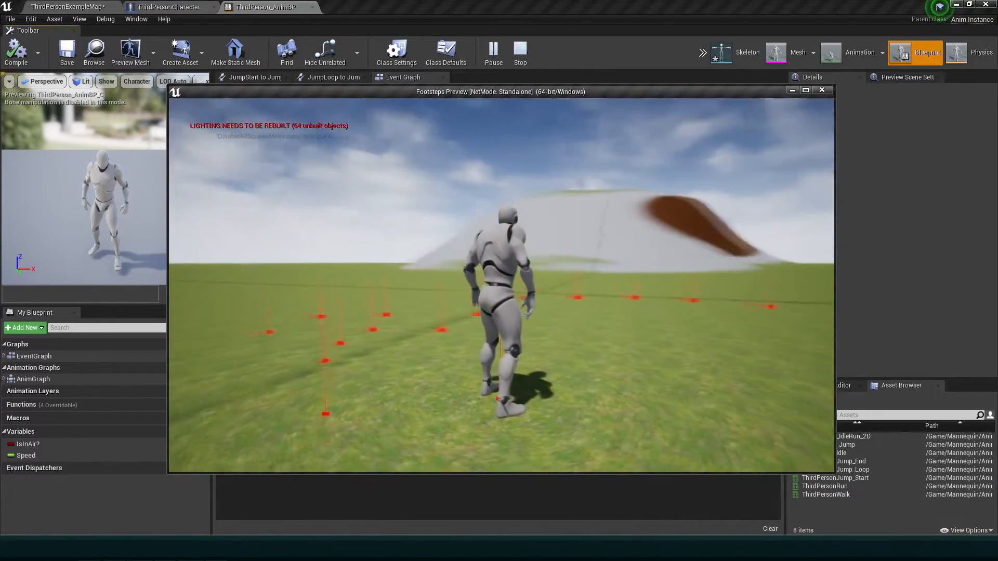
key(d)
key(Escape)
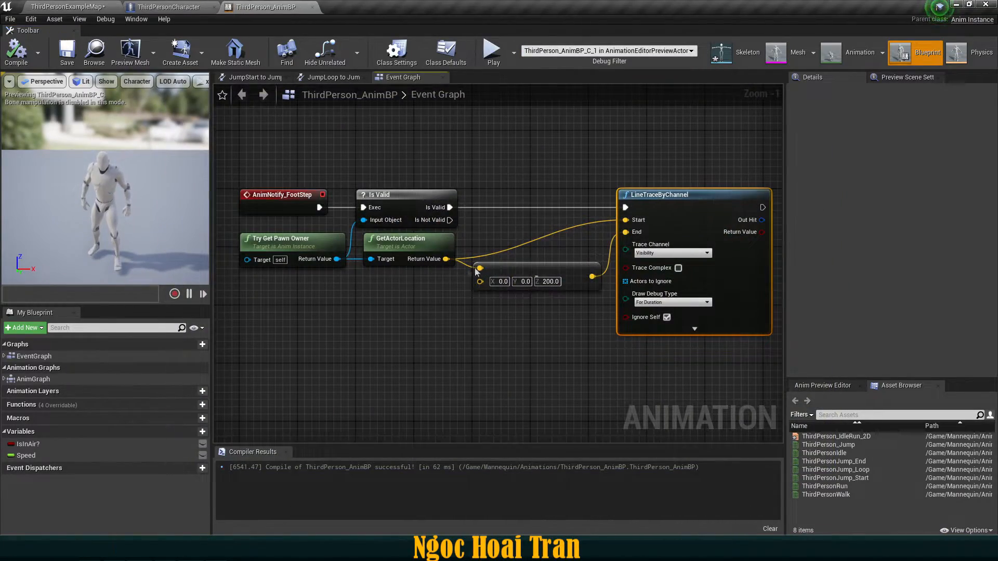
click(543, 290)
scroll(543, 282, up, 1)
right_drag(541, 296, 433, 301)
scroll(480, 304, down, 1)
scroll(524, 319, up, 1)
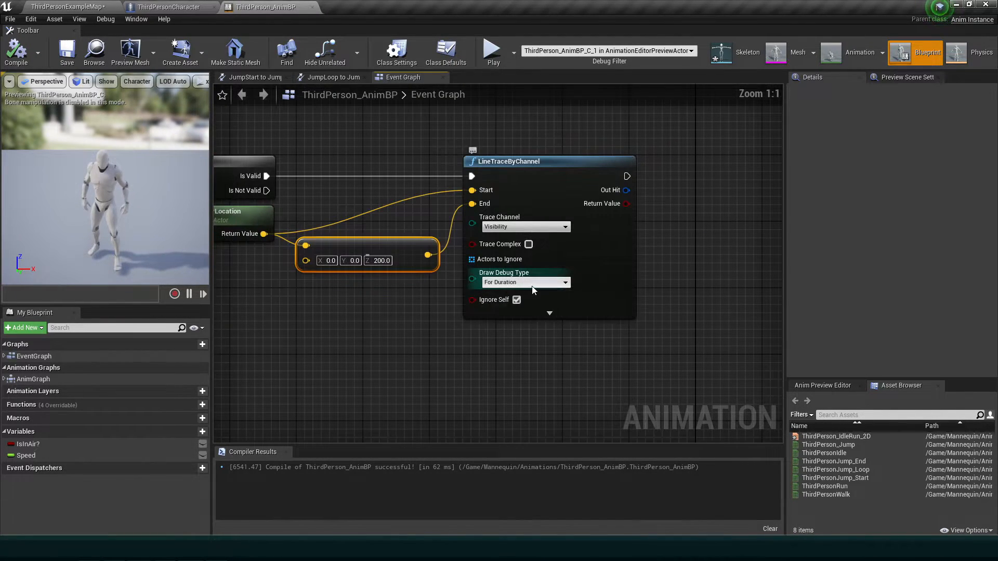
Step: Set the line trace's Draw Debug Type to None, and compile and save the animation blueprint
click(502, 292)
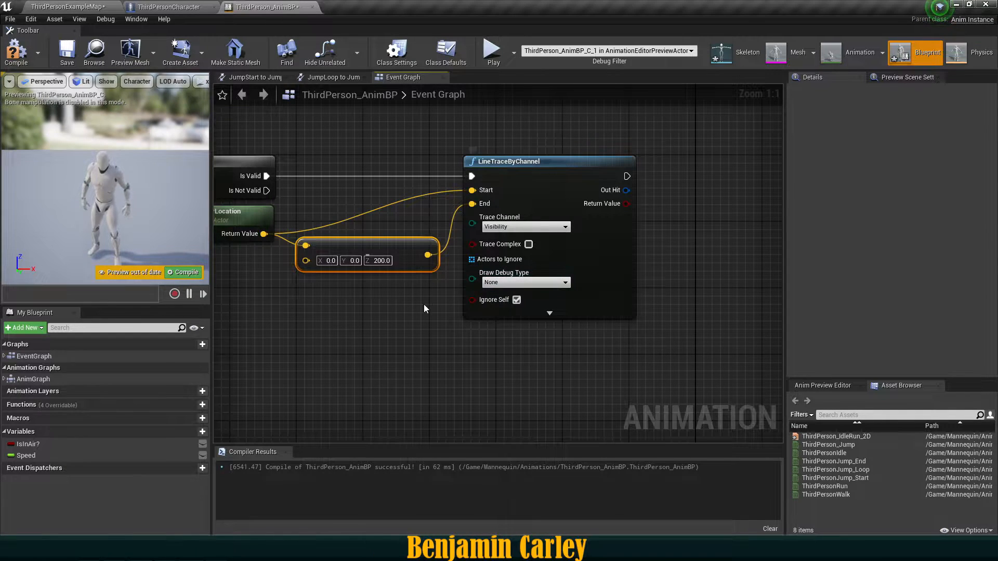
click(12, 61)
click(67, 56)
mouse_move(434, 286)
right_down()
mouse_move(575, 301)
mouse_move(446, 294)
right_up()
scroll(447, 293, down, 2)
scroll(614, 258, up, 2)
click(430, 285)
Step: Add a Branch after LineTraceByChannel driven by its Return Value, and align it beside the trace node
right_drag(654, 255, 607, 237)
right_drag(454, 189, 308, 216)
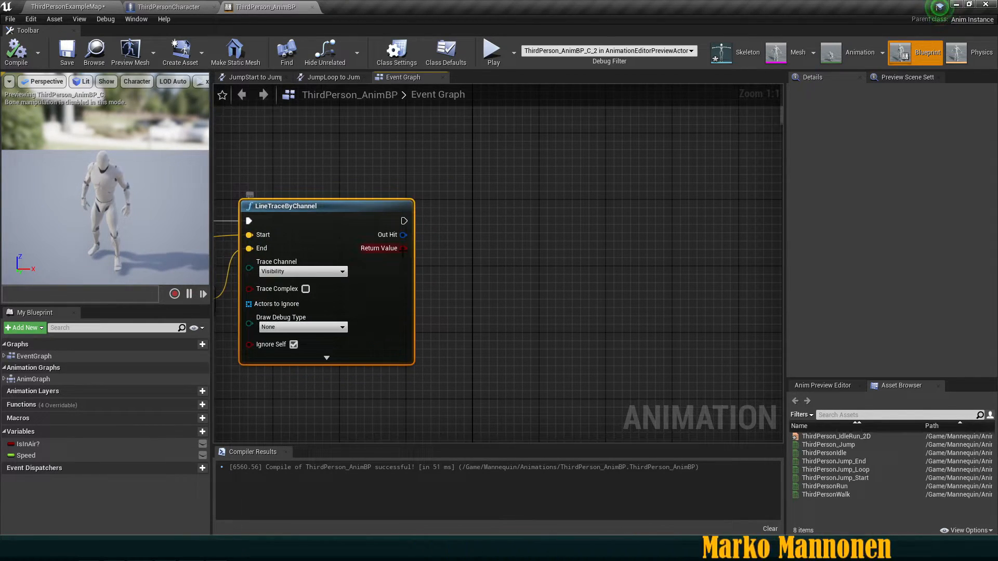
drag(403, 248, 460, 229)
text(branch)
key(Return)
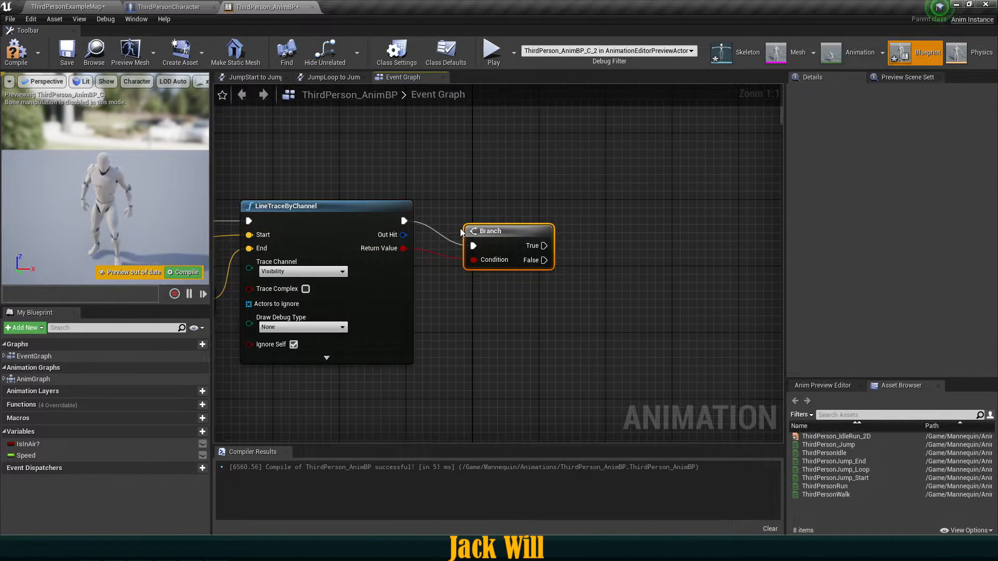
click(482, 276)
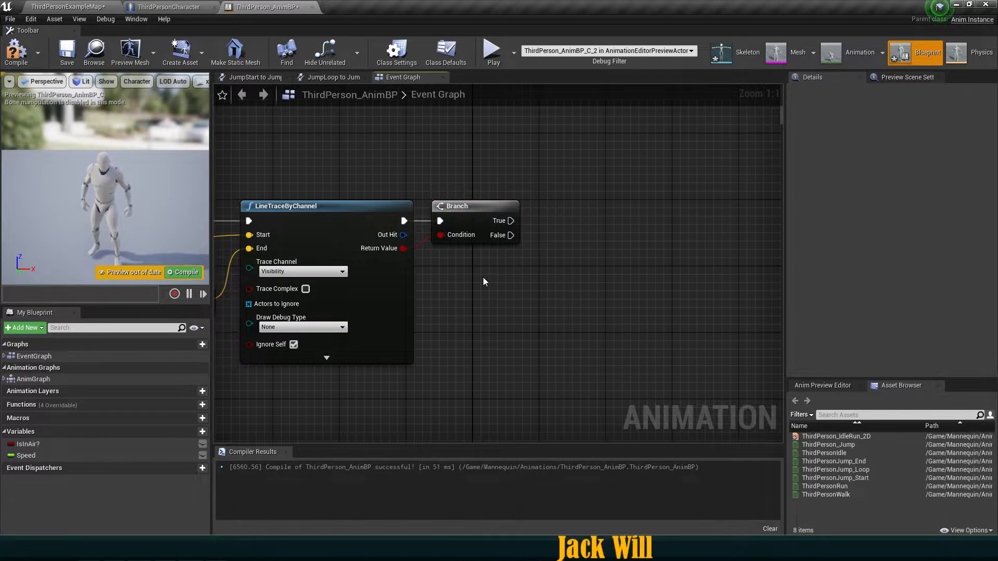
Step: Add a Get Surface Type node fed by the trace's Out Hit and place it directly below the Branch
right_drag(483, 276, 445, 251)
right_drag(385, 223, 410, 223)
drag(393, 219, 432, 259)
text(surface)
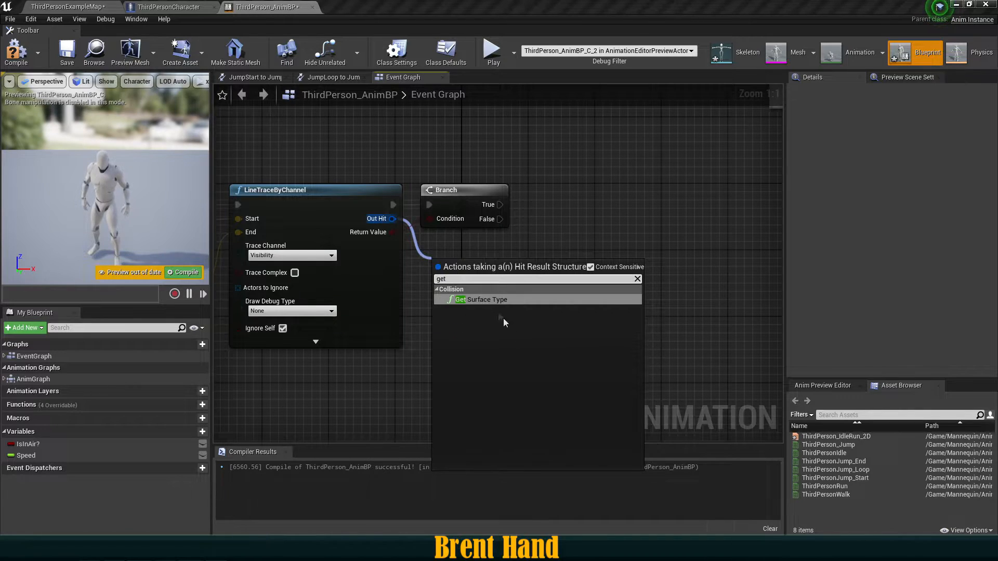
click(488, 300)
drag(475, 264, 467, 239)
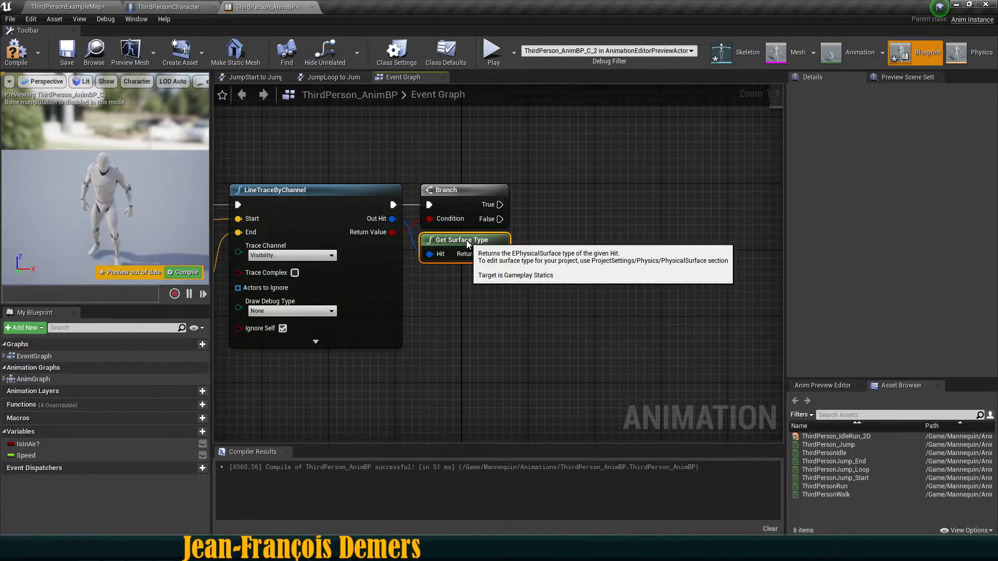
Step: Add a Switch on EPhysicalSurface fed by the surface type, and connect the Branch's True output to it
mouse_move(569, 255)
right_down()
mouse_move(508, 278)
mouse_move(563, 251)
right_up()
mouse_move(488, 267)
right_down()
mouse_move(504, 269)
mouse_move(477, 259)
right_up()
drag(470, 236, 524, 230)
text(sw)
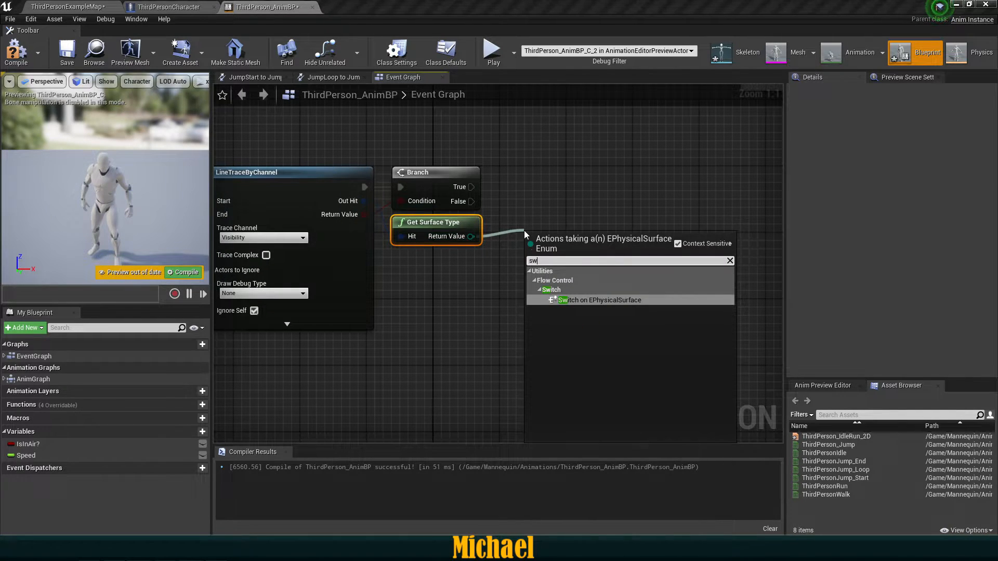
click(581, 300)
drag(581, 245, 588, 195)
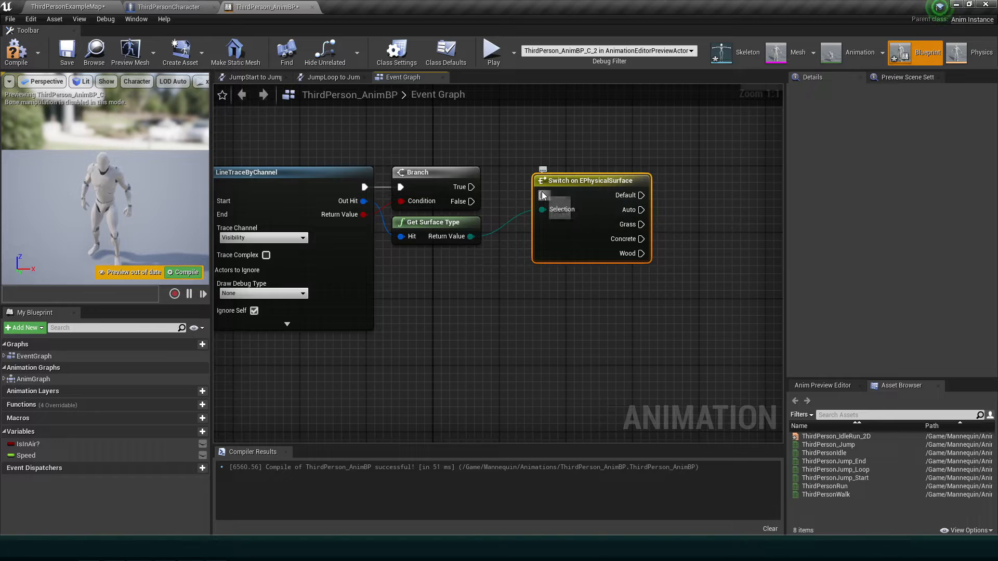
drag(472, 189, 472, 188)
drag(586, 239, 568, 229)
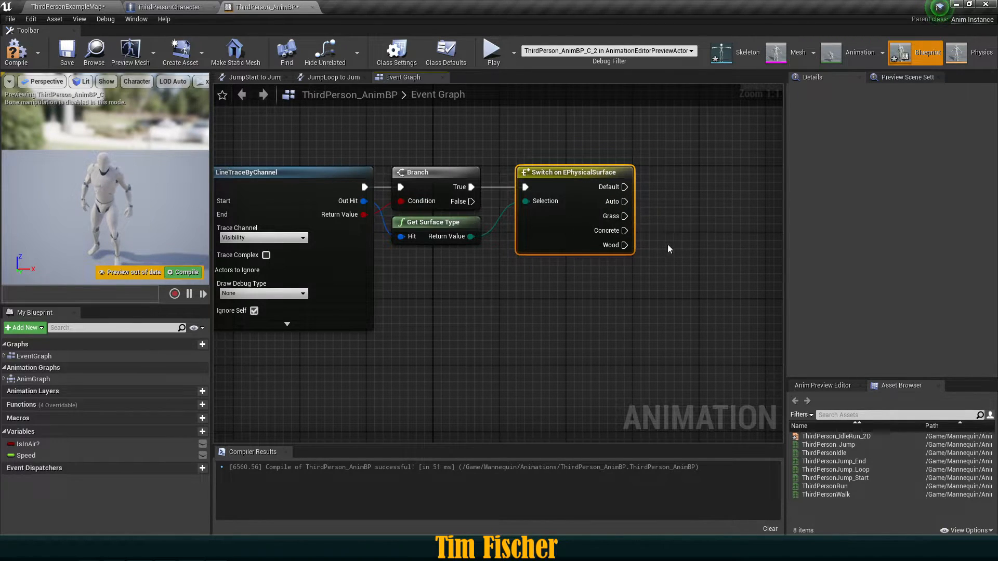
right_drag(669, 245, 594, 252)
drag(550, 238, 668, 229)
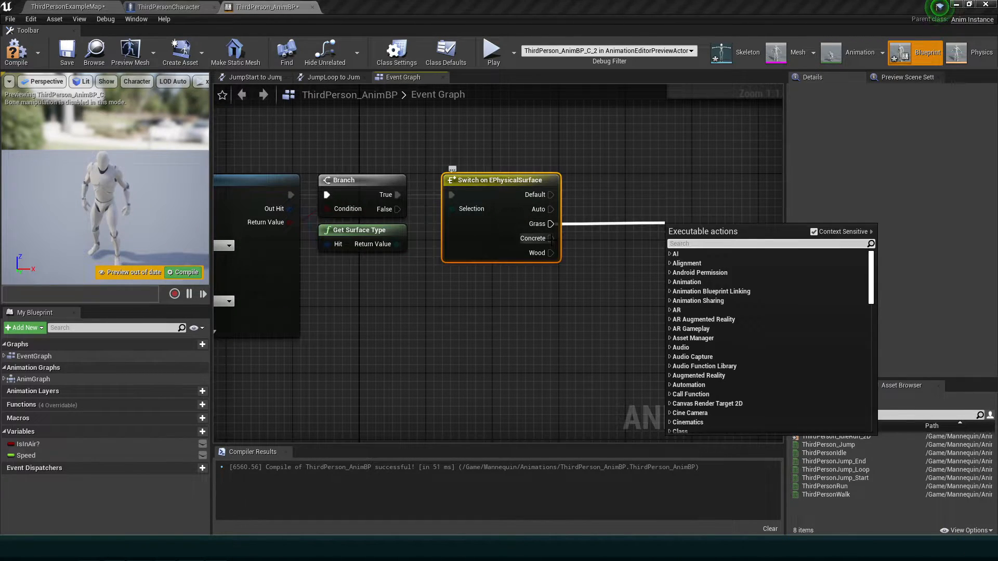
drag(550, 253, 639, 257)
drag(545, 253, 621, 237)
drag(545, 224, 624, 229)
drag(546, 210, 564, 209)
right_drag(572, 268, 568, 309)
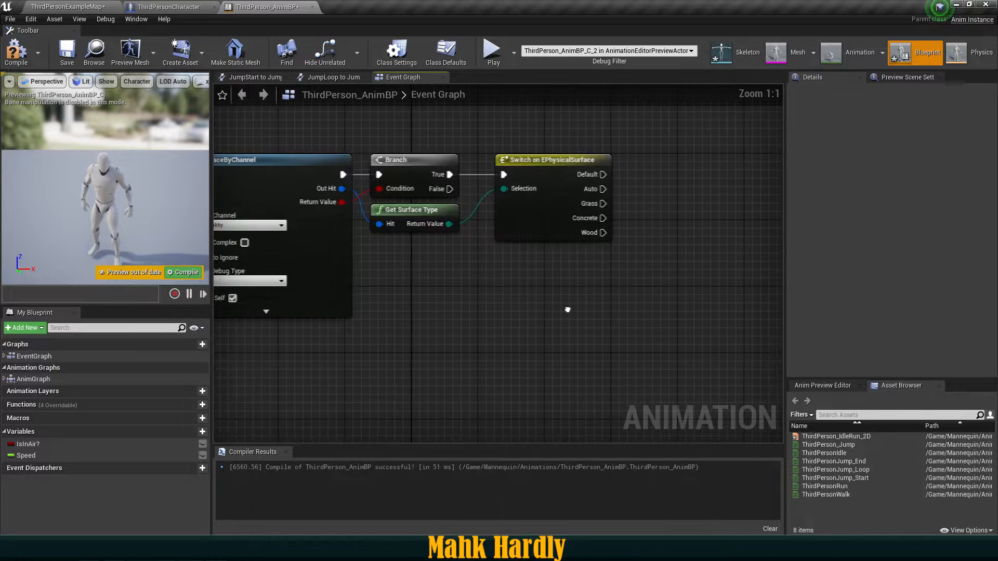
Step: Add a Break Hit Result node from the trace's Out Hit, expand all its pins and place it below Get Surface Type
right_drag(442, 260, 494, 231)
click(384, 165)
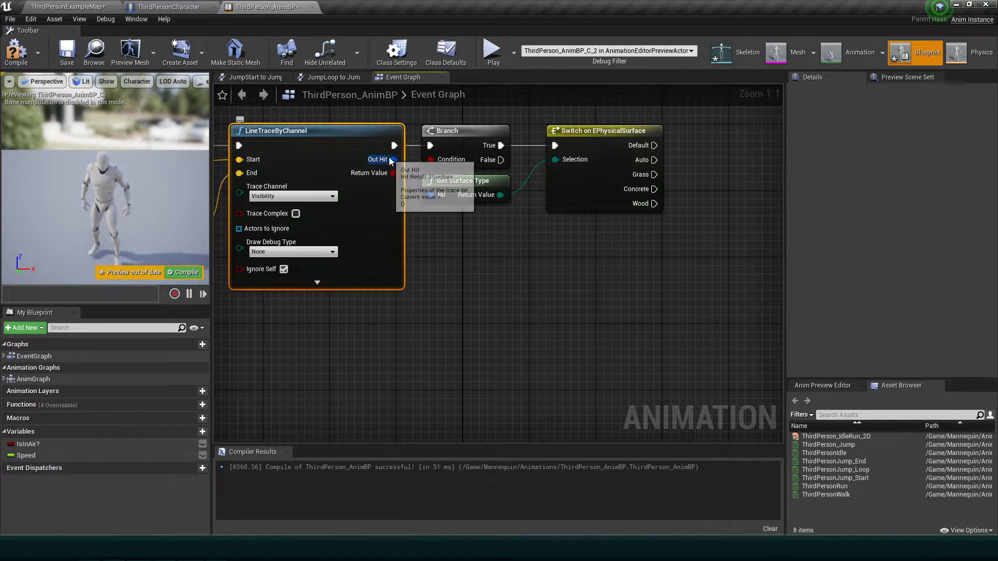
drag(391, 160, 436, 228)
click(476, 324)
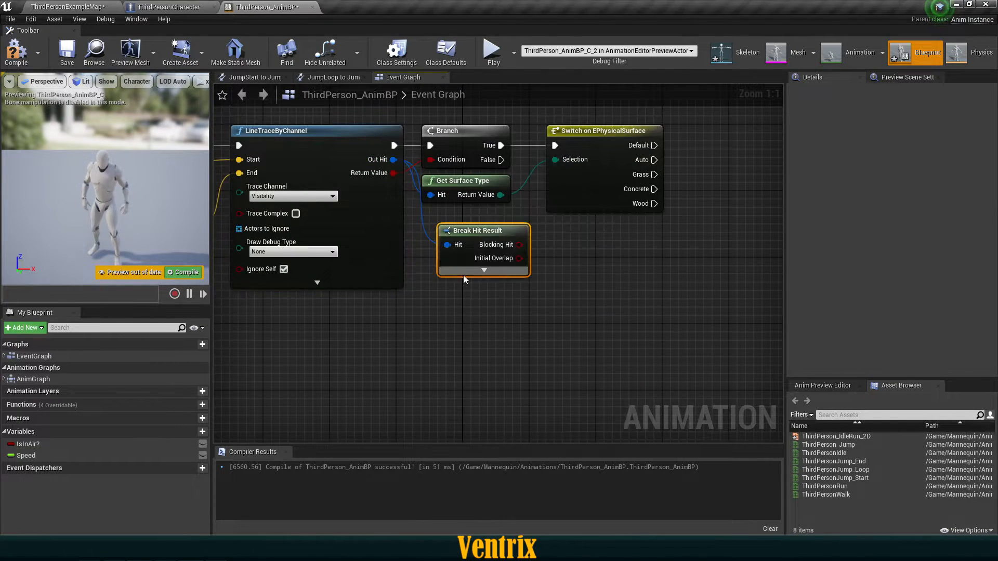
click(468, 270)
right_drag(523, 326, 483, 254)
scroll(451, 230, down, 1)
scroll(484, 254, up, 1)
drag(437, 243, 535, 239)
right_drag(507, 202, 455, 249)
scroll(500, 282, down, 1)
scroll(500, 282, up, 1)
scroll(454, 249, down, 1)
click(464, 178)
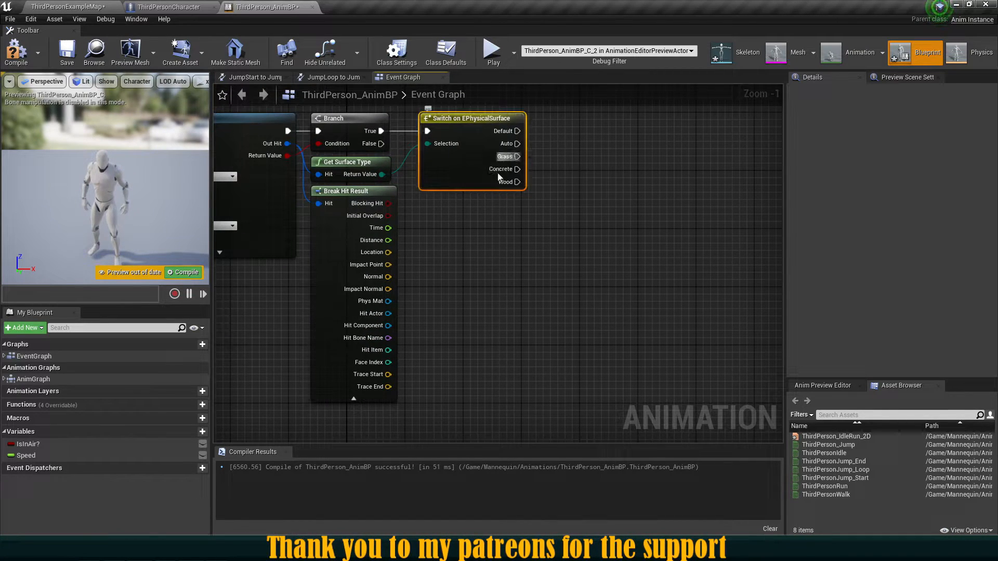
right_drag(510, 188, 535, 208)
drag(541, 176, 615, 178)
drag(543, 189, 606, 195)
click(539, 203)
click(540, 230)
scroll(566, 224, up, 1)
right_drag(565, 224, 486, 252)
scroll(381, 364, down, 2)
right_drag(382, 364, 500, 313)
scroll(472, 217, up, 1)
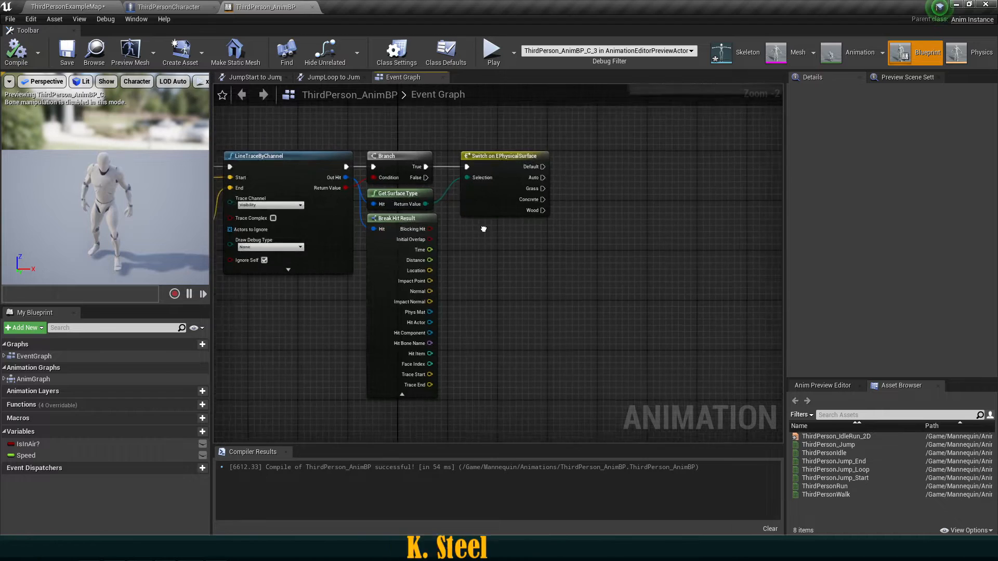
right_drag(502, 260, 490, 252)
right_drag(263, 382, 298, 378)
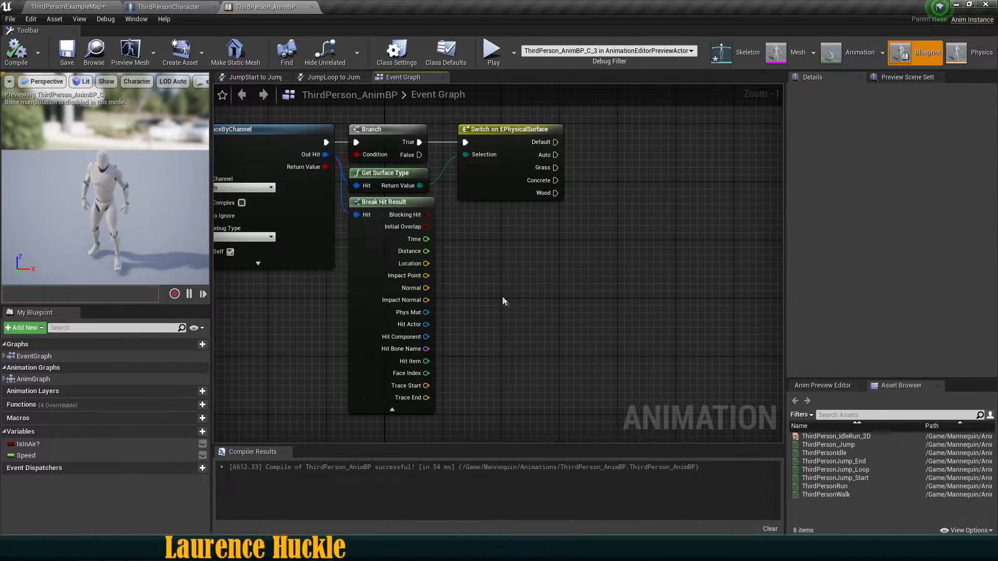
right_drag(505, 300, 515, 306)
right_drag(693, 299, 678, 294)
right_drag(626, 312, 632, 313)
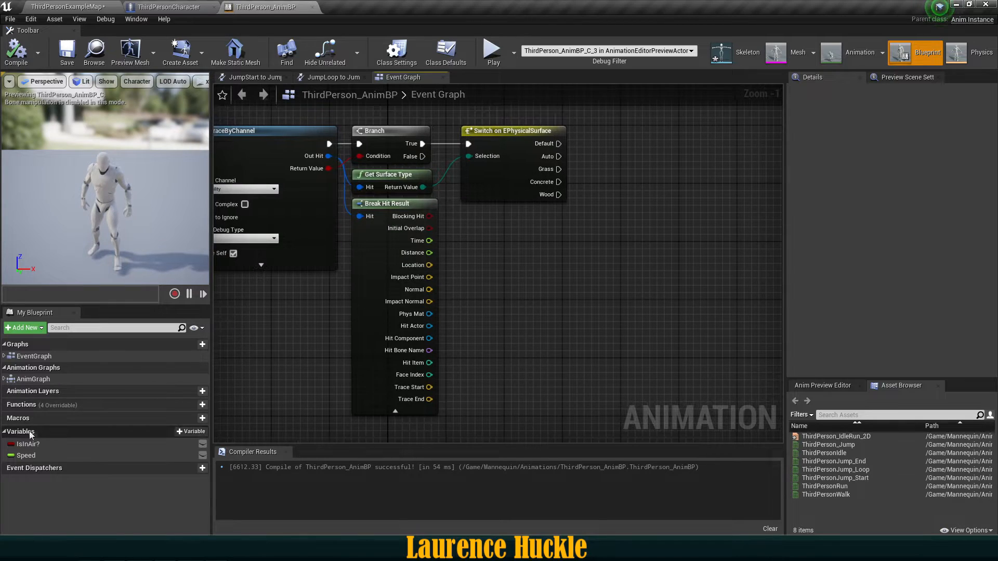
Step: Add a new variable named GrassSounds to the animation blueprint
click(191, 432)
text(Grass)
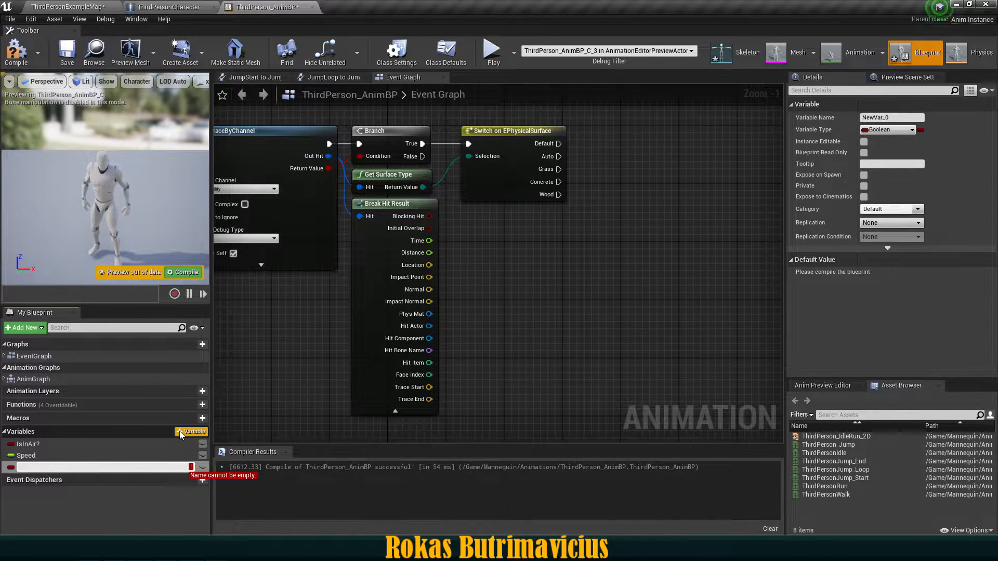
text(Sounds)
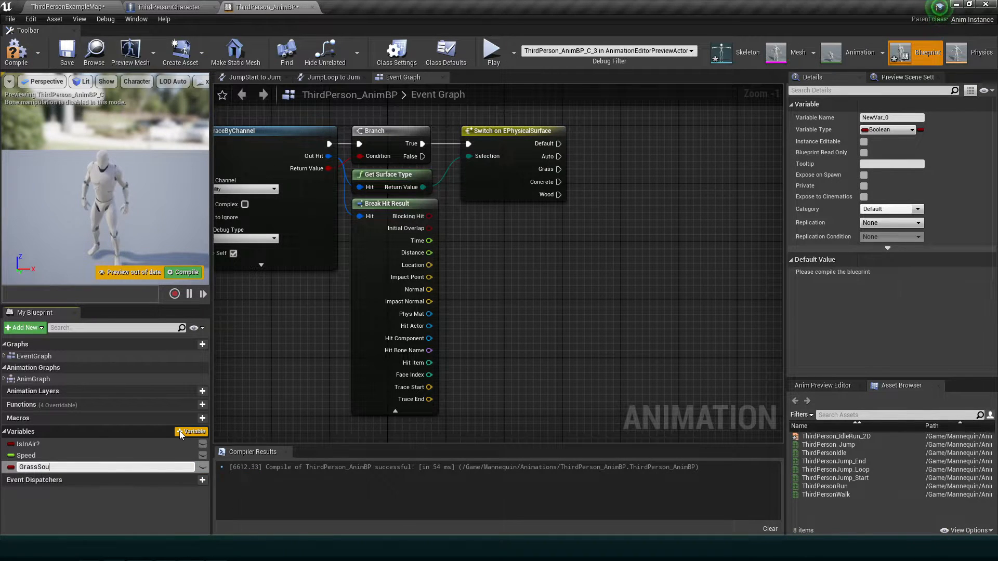
key(Return)
Step: Browse to Content > Assets > Sounds > Footsteps in the level editor to review the available footstep sound waves
click(54, 6)
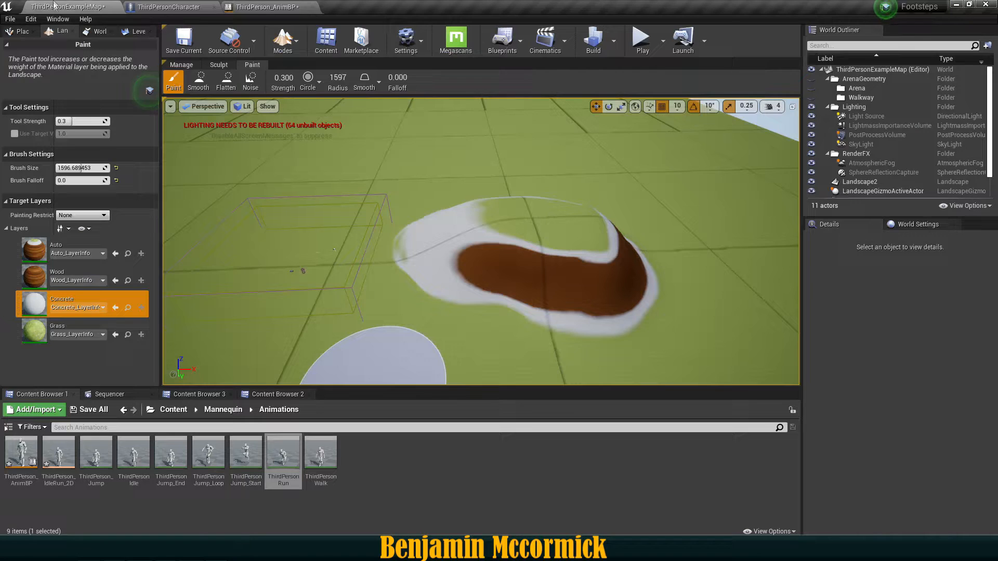
click(174, 410)
double_click(20, 454)
double_click(24, 453)
double_click(28, 454)
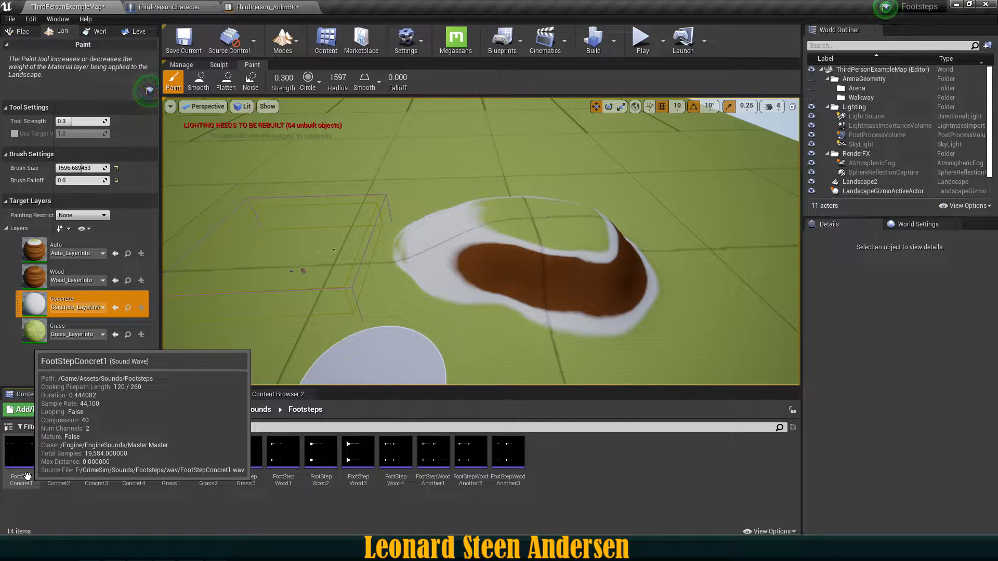
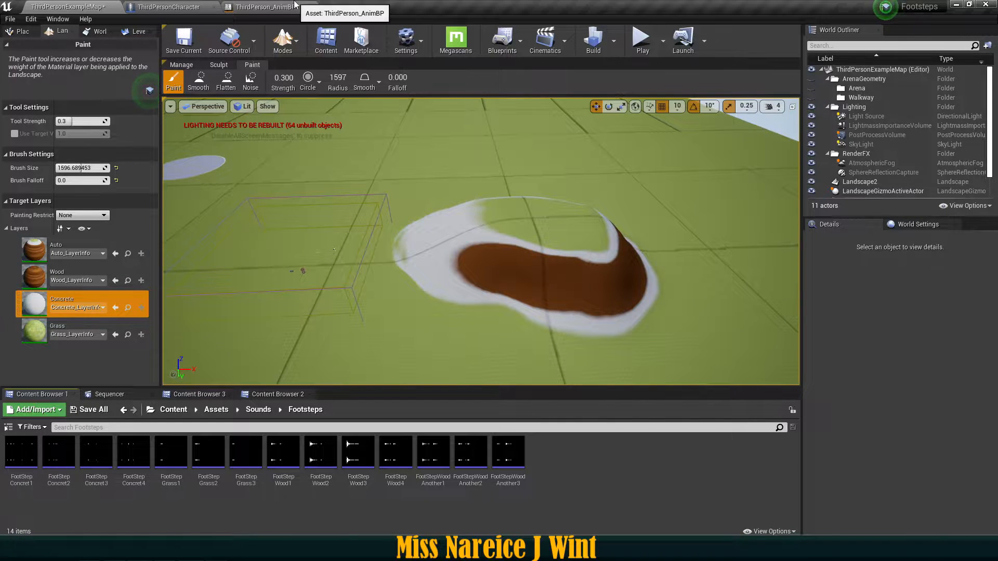
Step: Back in the animation blueprint, change GrassSounds to an array of Sound Wave object references and compile
click(265, 7)
click(120, 467)
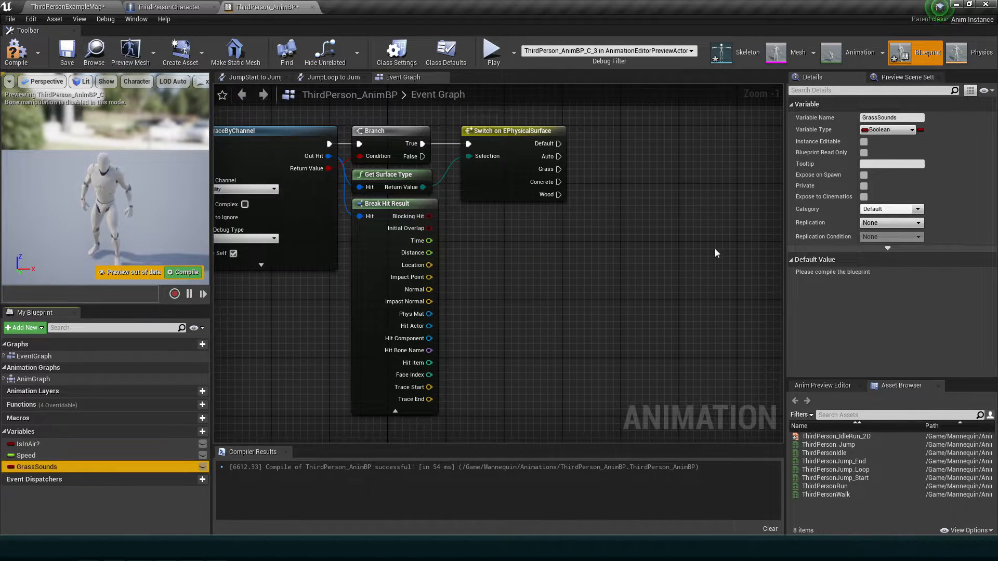
click(887, 130)
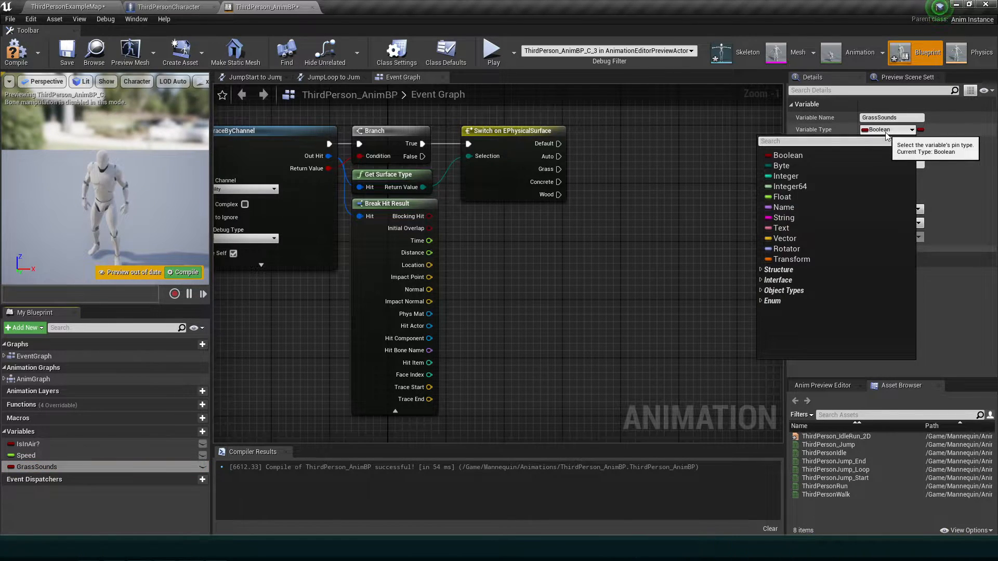
text(sound wave)
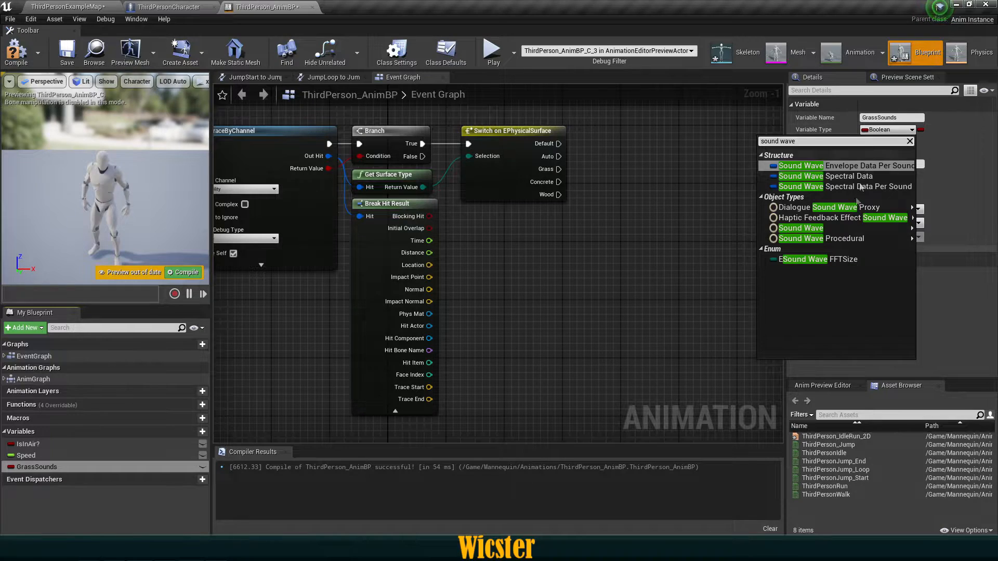
click(842, 227)
click(913, 129)
click(923, 145)
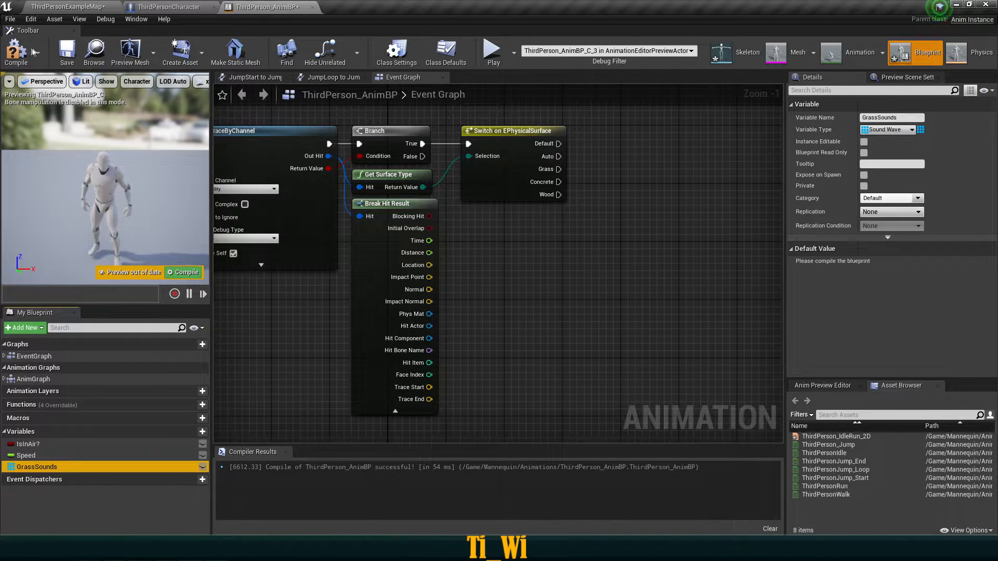
Step: Duplicate the GrassSounds array variable twice, naming the copies ConcreteSounds and WoodSounds
click(42, 465)
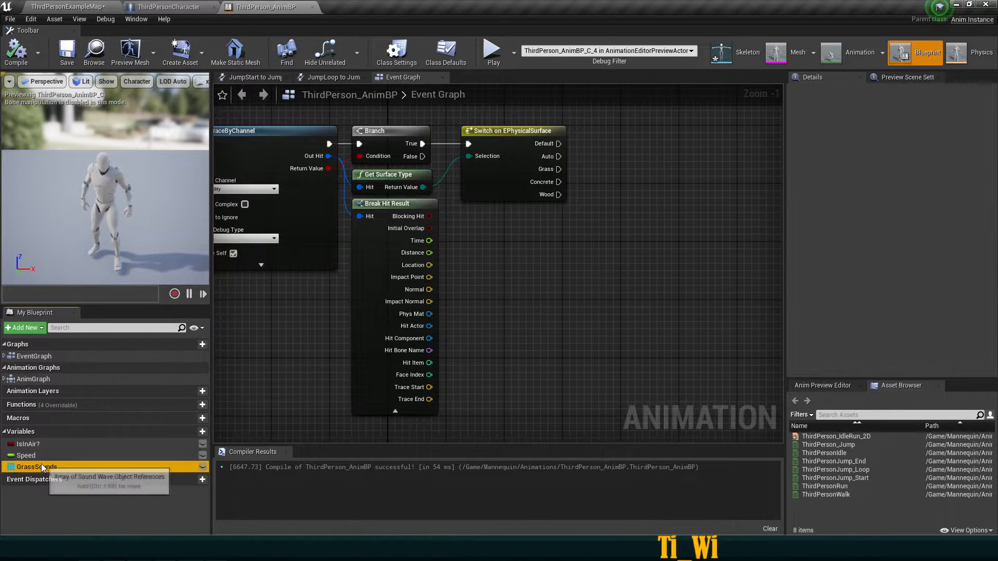
key(ctrl+w)
text(Co)
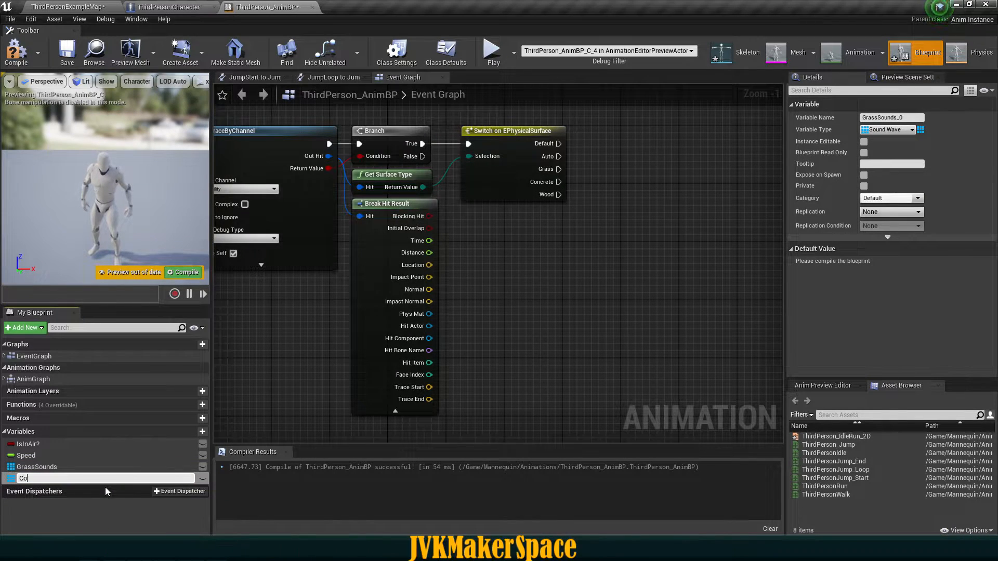
text(ncreteSounds)
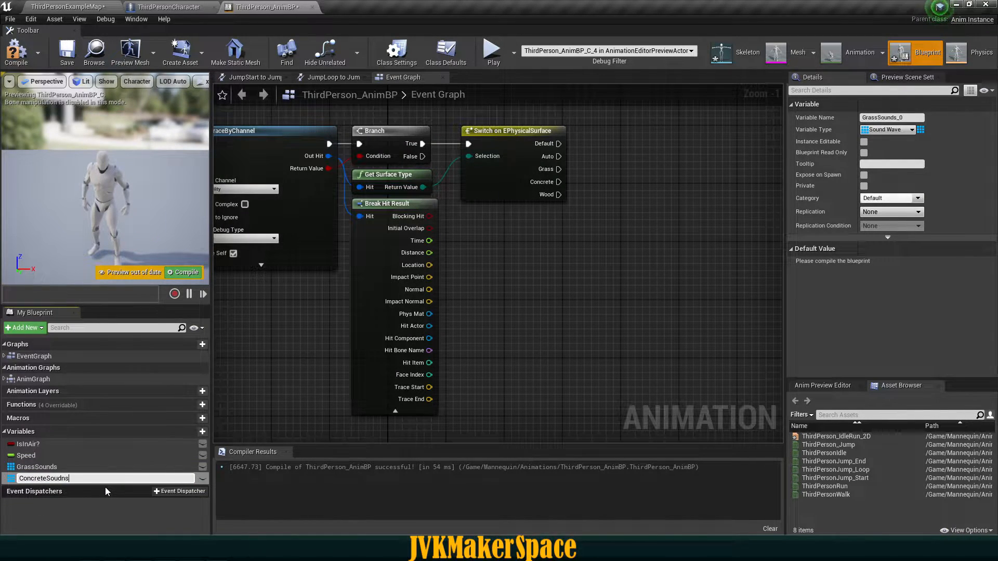
key(Return)
key(ctrl+w)
key(BackSpace)
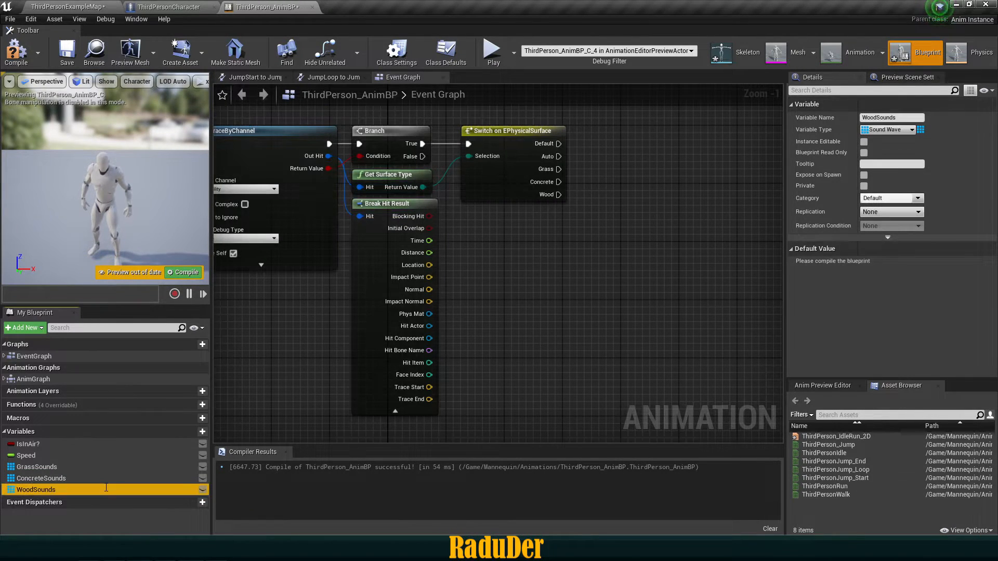
Step: Add three elements to the default value of the GrassSounds array
click(37, 467)
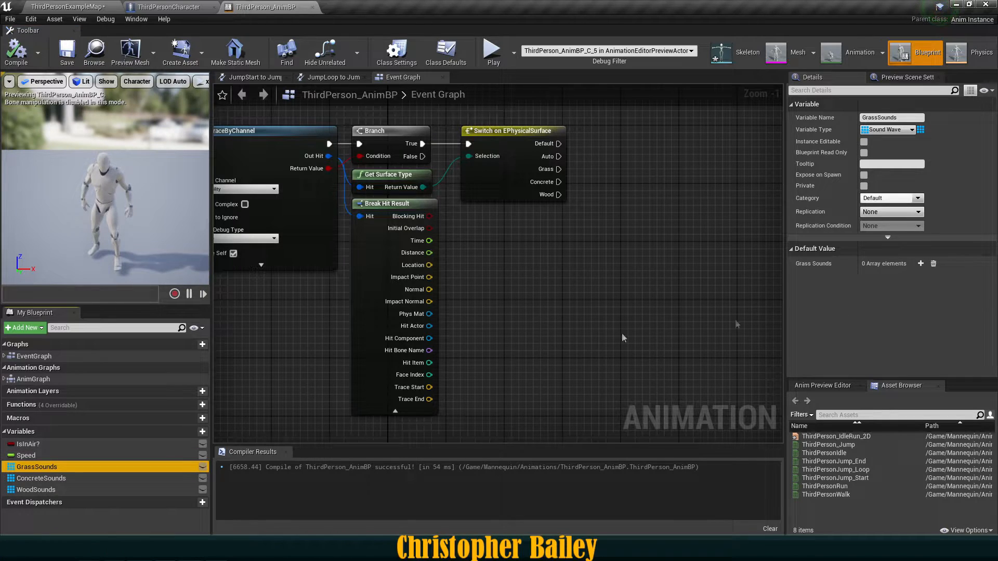
click(920, 264)
click(920, 263)
click(920, 263)
scroll(921, 263, down, 1)
Step: Assign FootStepGrass1, FootStepGrass2 and FootStepGrass3 to GrassSounds elements 0 to 2, and compile the blueprint
click(921, 261)
text(grass)
click(895, 370)
click(916, 302)
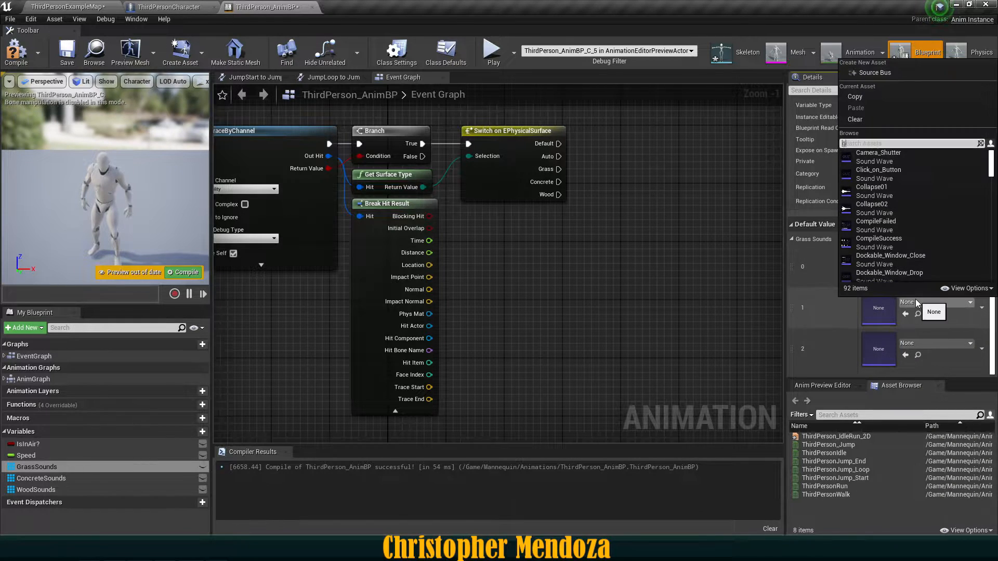
text(grass)
click(879, 170)
click(915, 343)
text(grass)
click(883, 232)
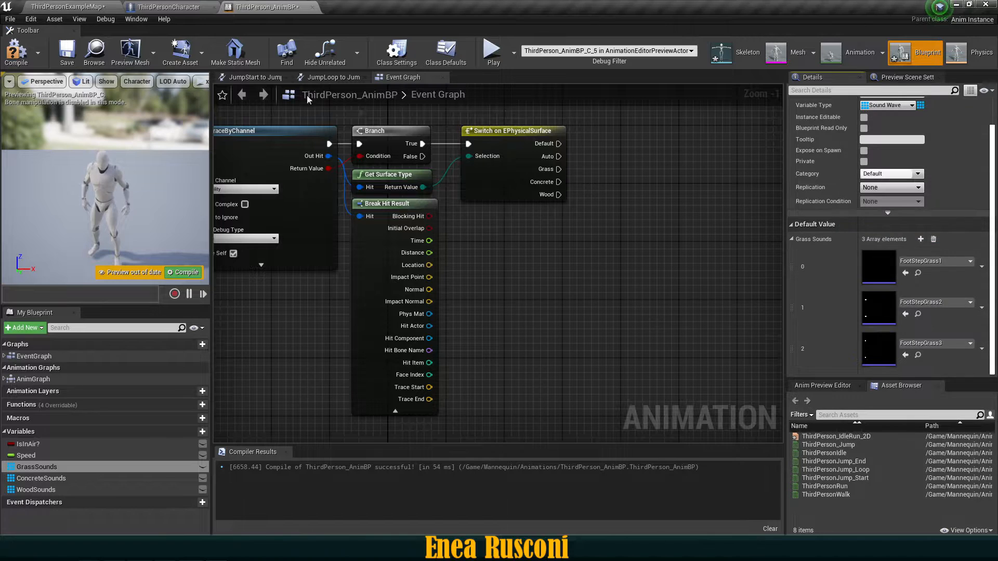
click(6, 55)
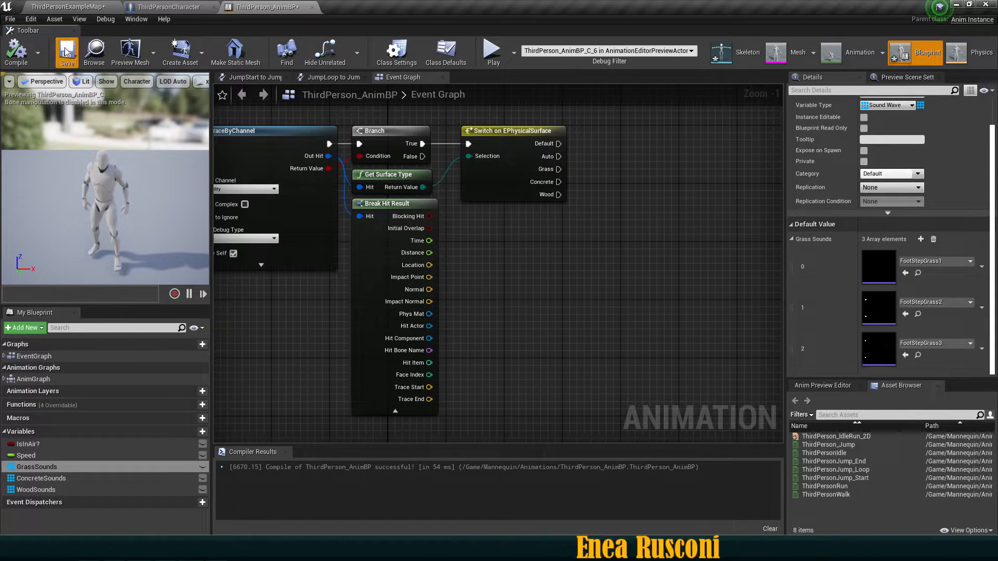
Step: Add three elements to the default value of the ConcreteSounds array
click(57, 478)
click(921, 264)
click(921, 264)
click(922, 264)
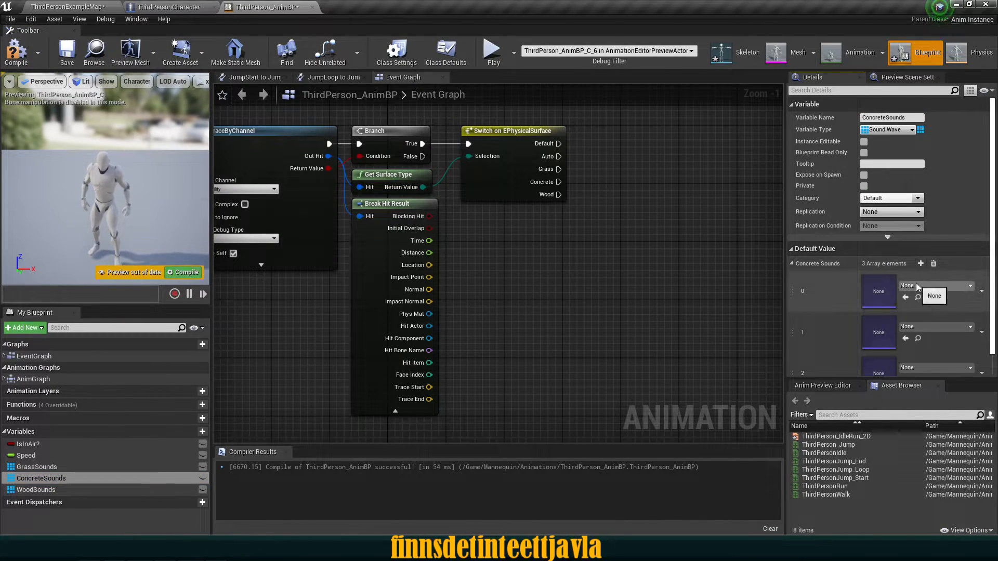
Step: Assign FootStepConcret1, FootStepConcret2 and FootStepConcret3 to ConcreteSounds elements 0 to 2
click(915, 286)
text(conc)
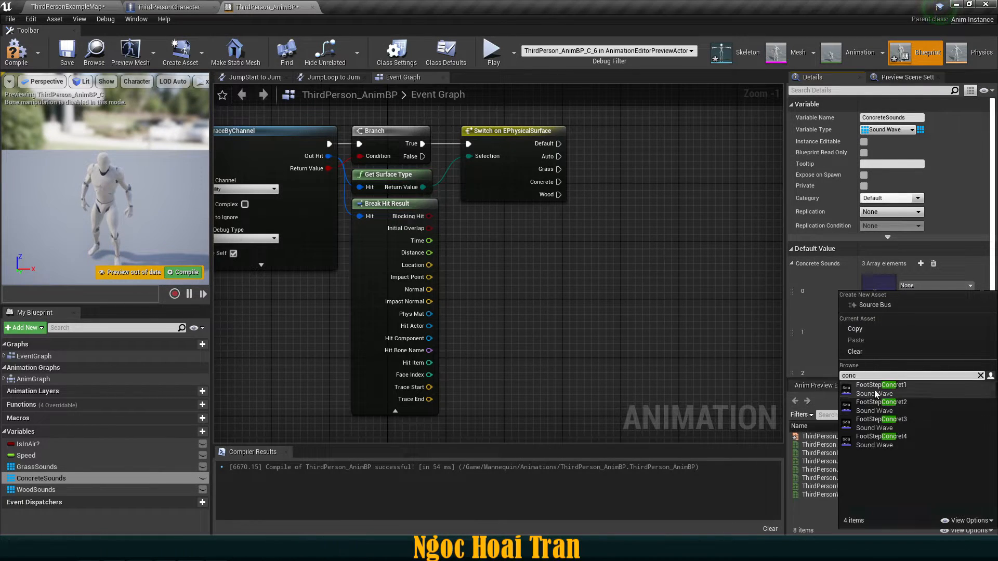
click(879, 407)
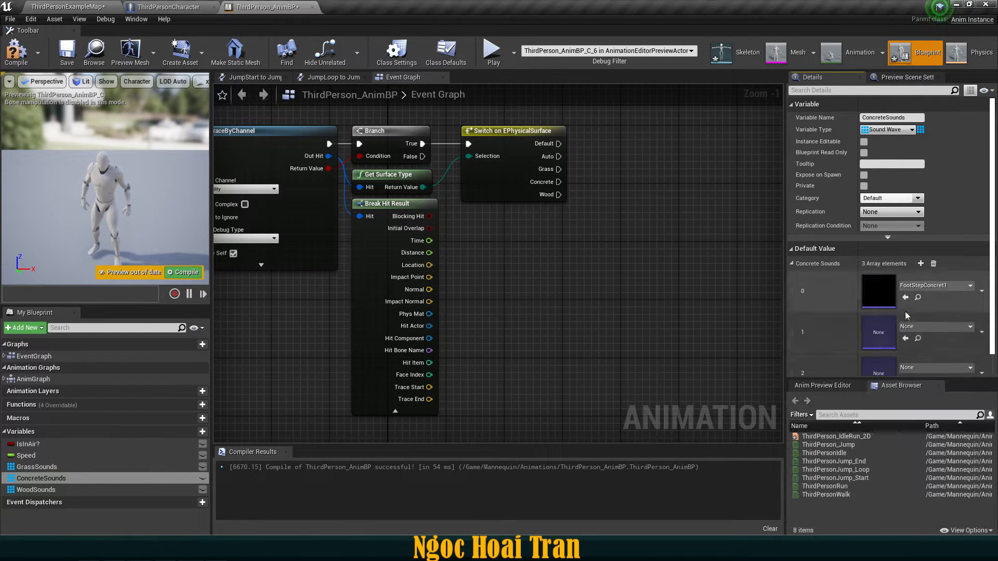
scroll(907, 325, down, 1)
click(915, 315)
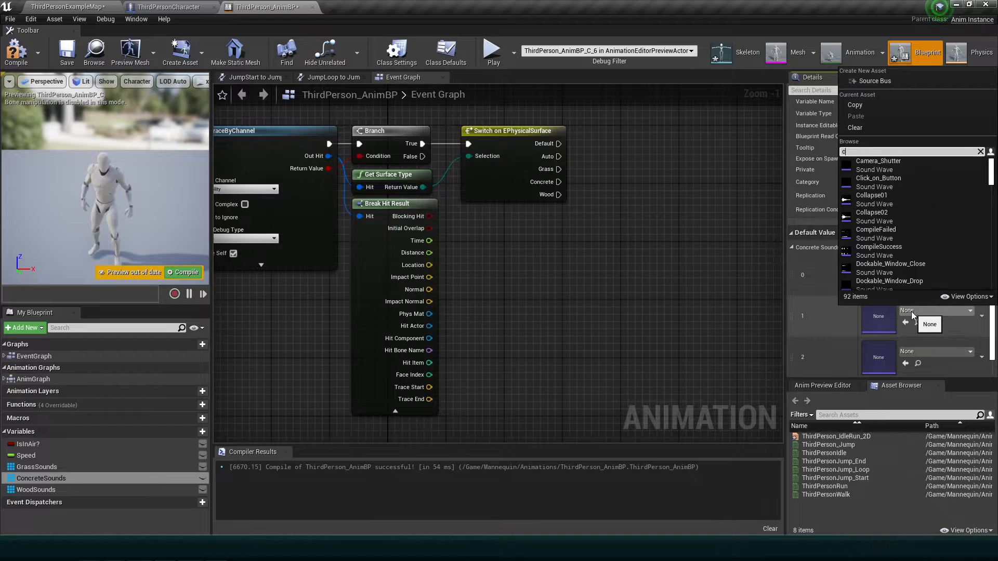
text(concre)
click(879, 172)
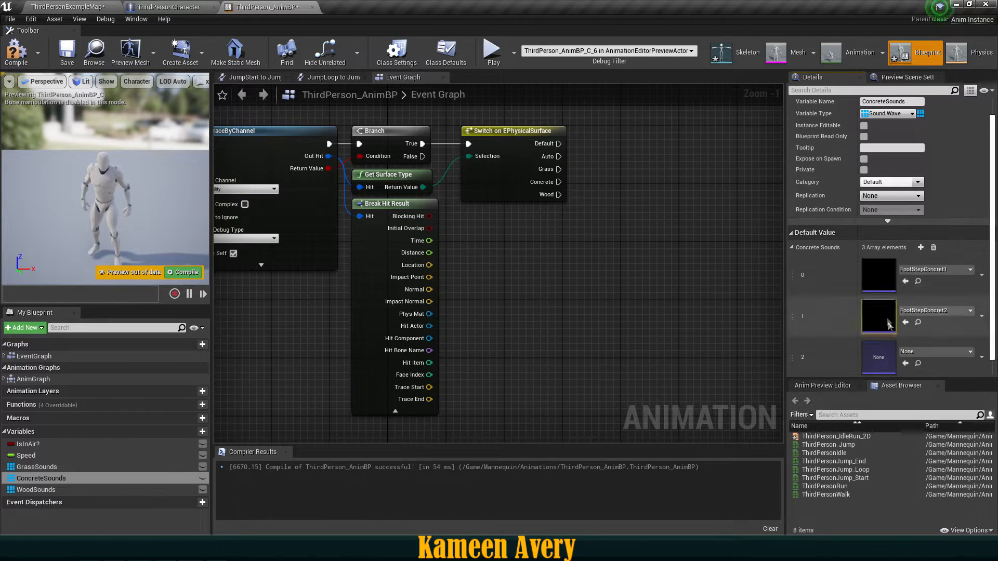
click(920, 353)
text(con)
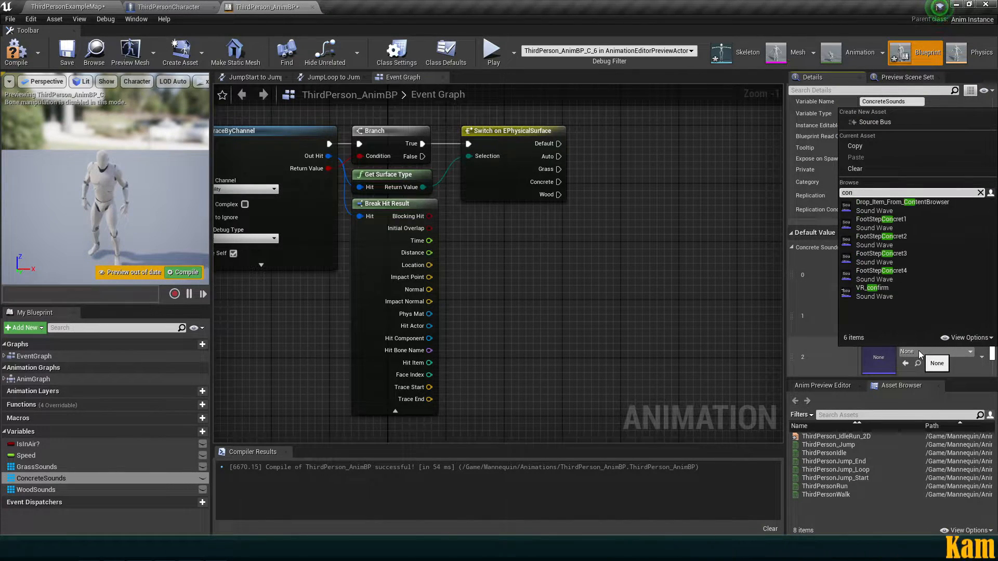
click(904, 250)
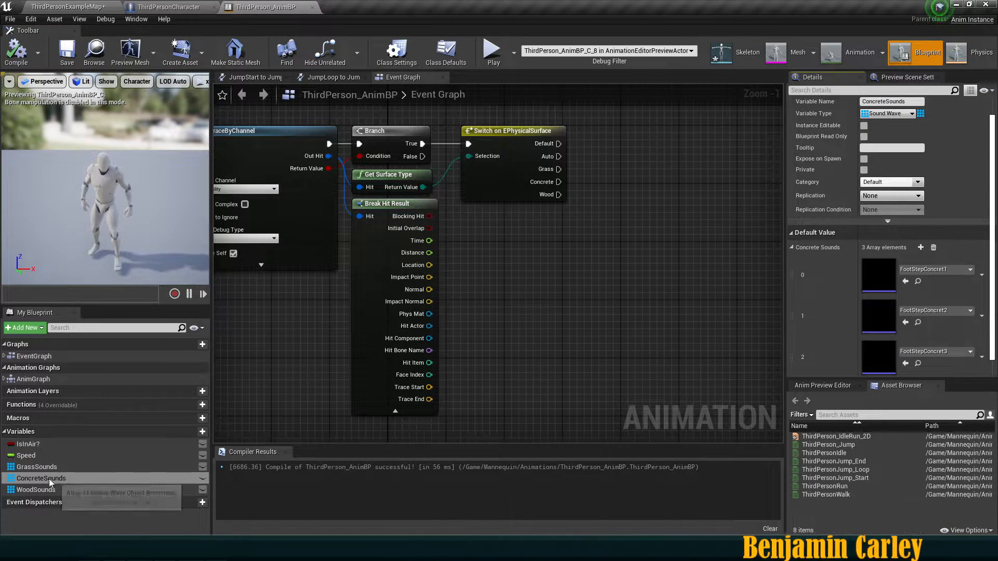
Step: Add three elements to the default value of the WoodSounds array
click(150, 489)
click(920, 263)
click(921, 264)
click(921, 264)
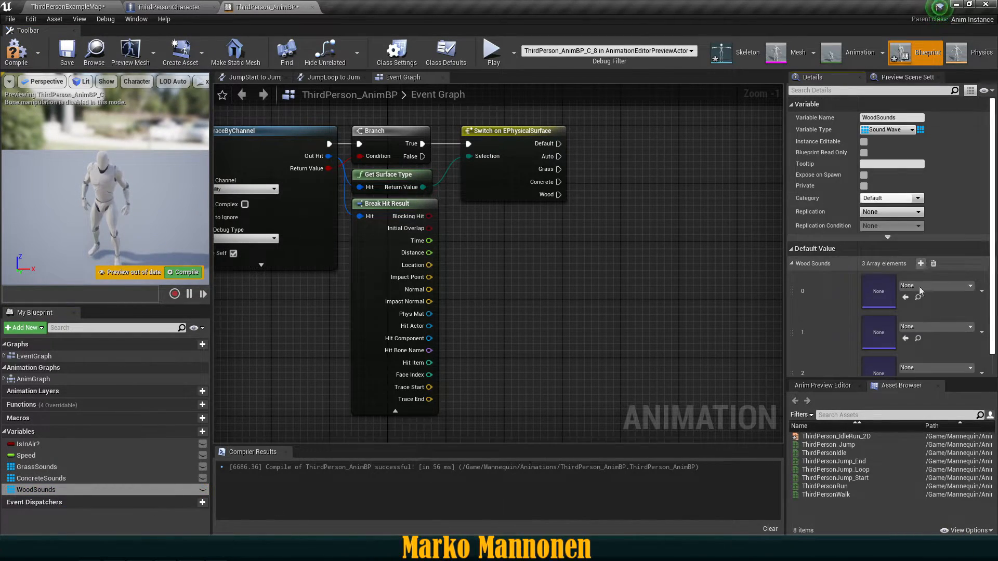
Step: Assign FootStepWood1, FootStepWood2 and FootStepWood3 to WoodSounds elements 0 to 2, and compile and save the blueprint
click(913, 285)
text(wood)
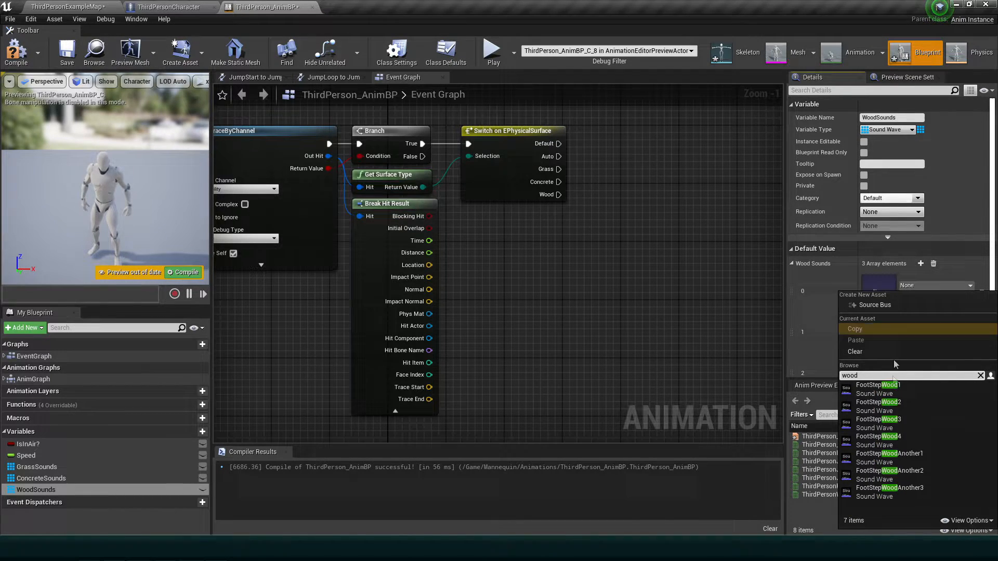
click(879, 387)
click(924, 327)
text(wood)
click(878, 195)
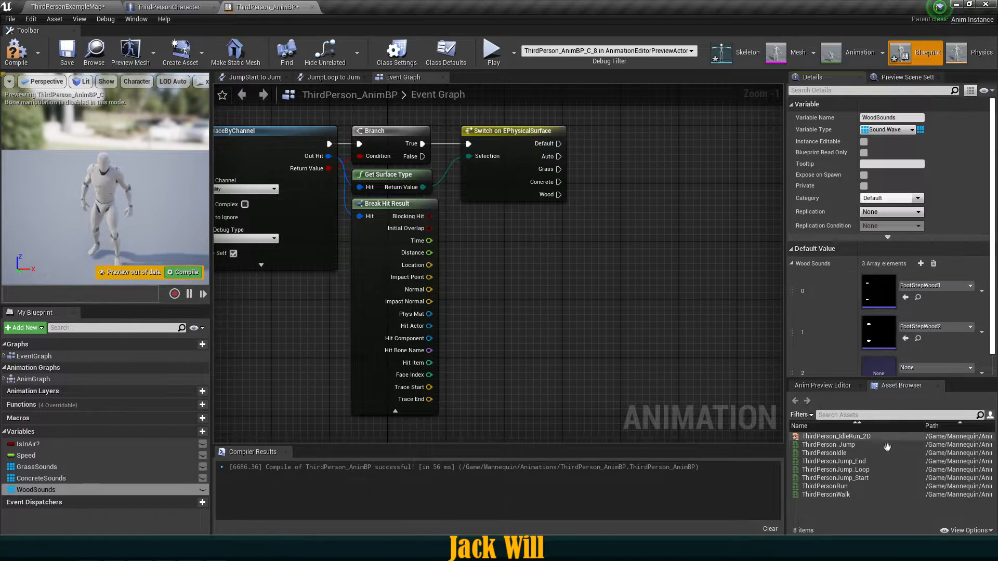
click(912, 369)
text(wood)
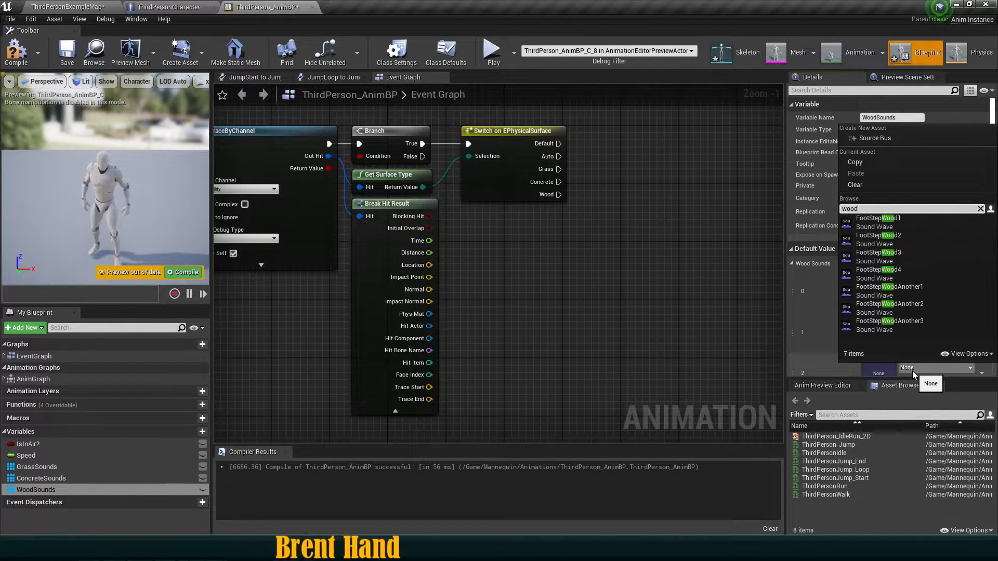
click(916, 244)
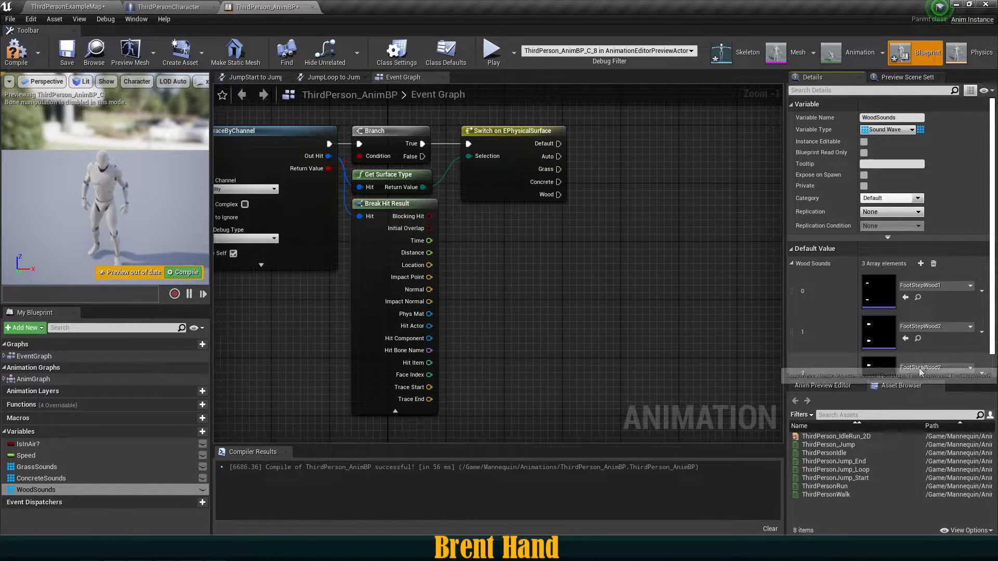
click(921, 368)
click(906, 305)
click(22, 56)
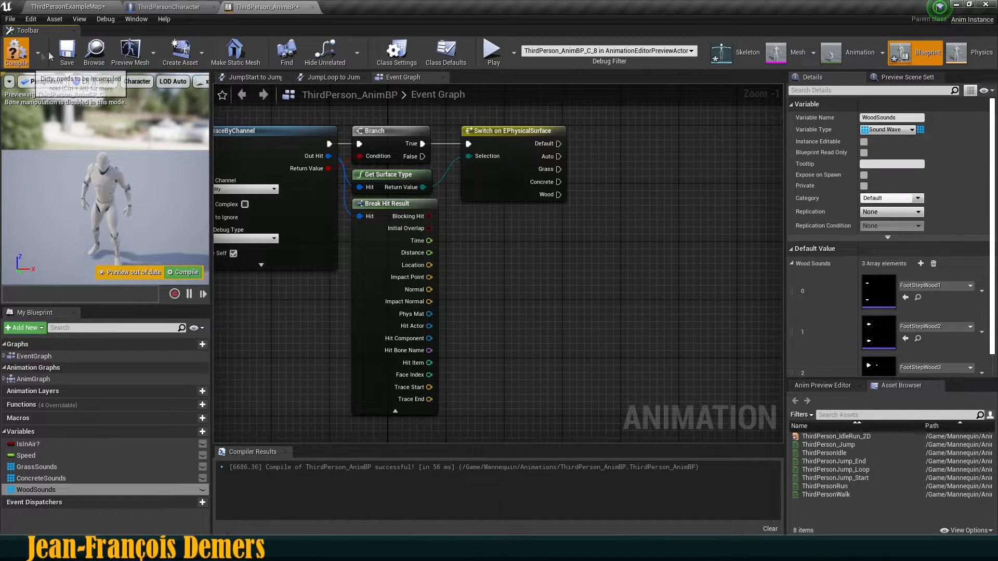
click(67, 54)
Step: Add a Play Sound at Location node driven by the Grass output of Switch on EPhysicalSurface, placed well clear of the switch
scroll(548, 239, down, 1)
right_drag(548, 239, 400, 289)
scroll(436, 250, up, 1)
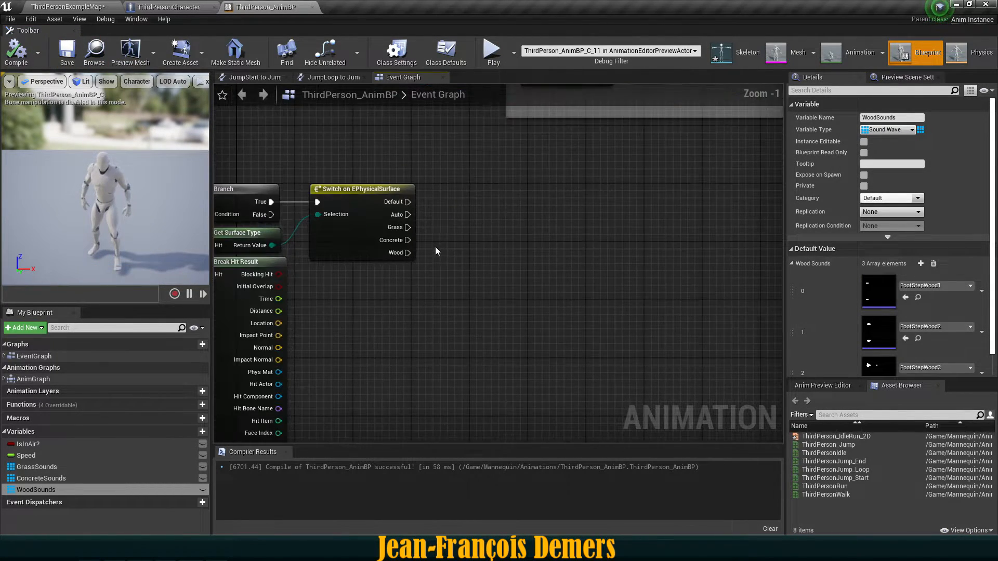
right_drag(437, 249, 413, 235)
scroll(412, 235, up, 1)
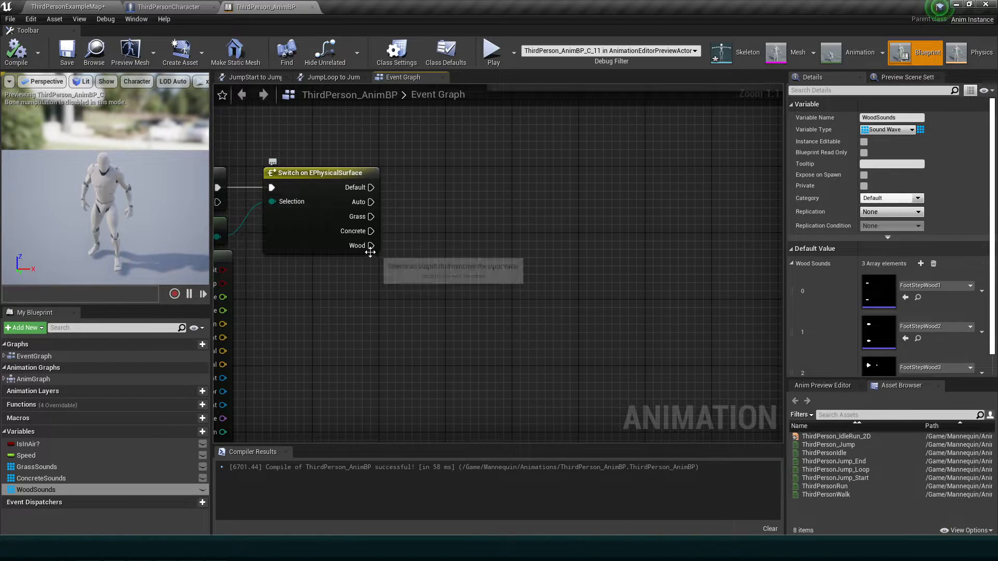
click(328, 203)
right_drag(330, 200, 470, 213)
right_drag(554, 253, 468, 241)
drag(426, 217, 484, 215)
text(play sound)
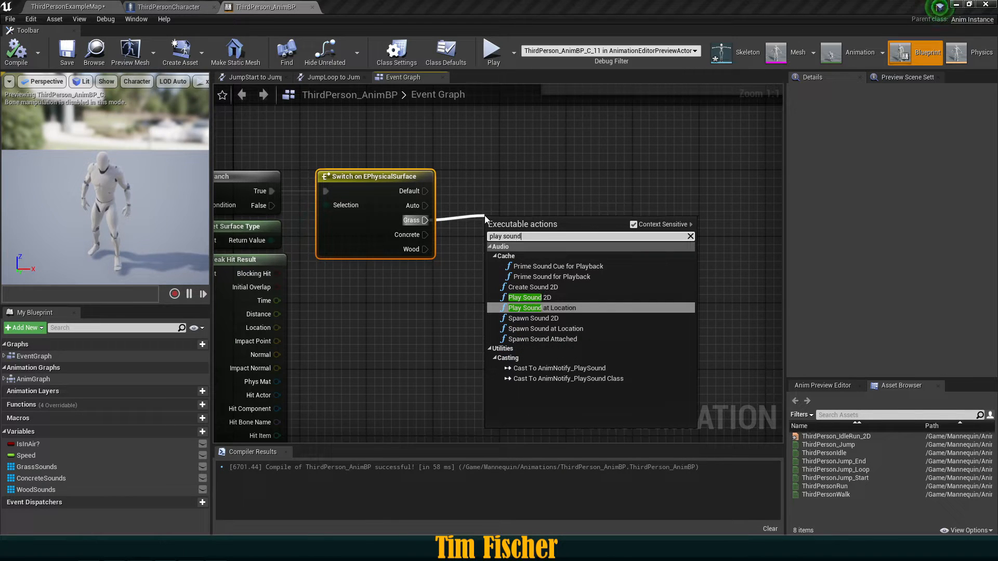
click(552, 307)
drag(493, 259, 678, 233)
drag(551, 235, 743, 210)
click(535, 295)
right_drag(535, 294, 445, 318)
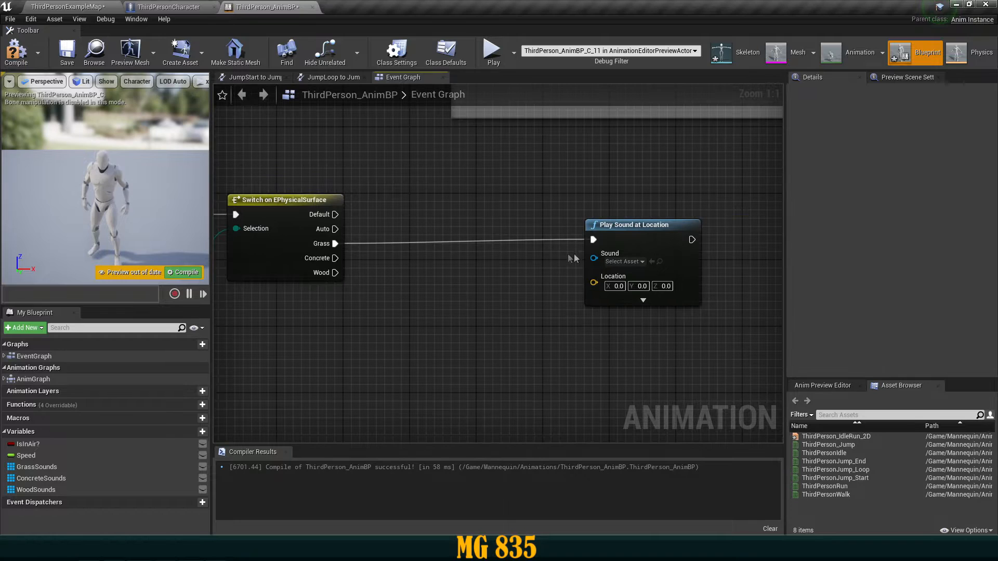
Step: Feed the Play Sound at Location node's Sound input with a Random Array Item taken from a GrassSounds getter
click(32, 467)
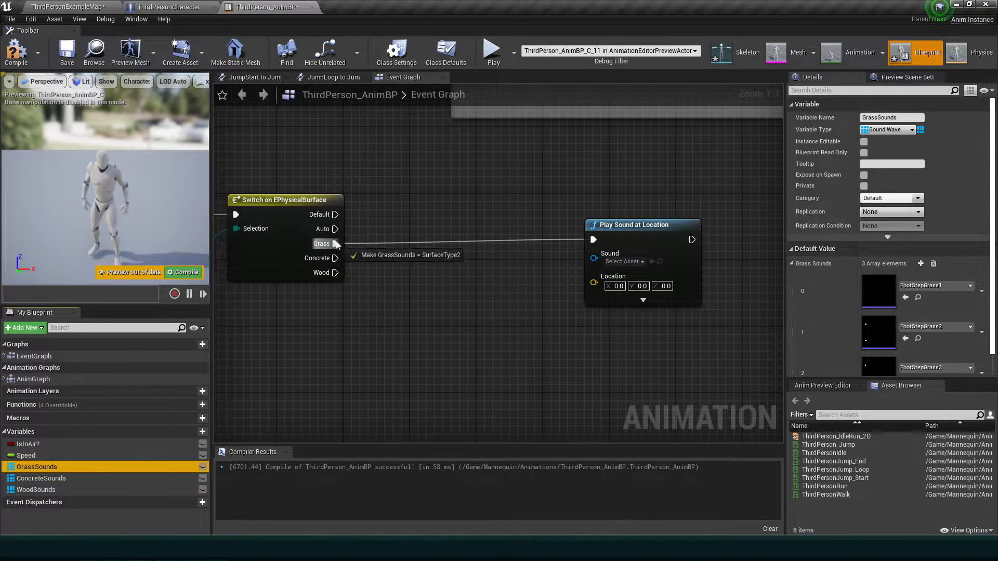
drag(433, 267, 514, 258)
text(random)
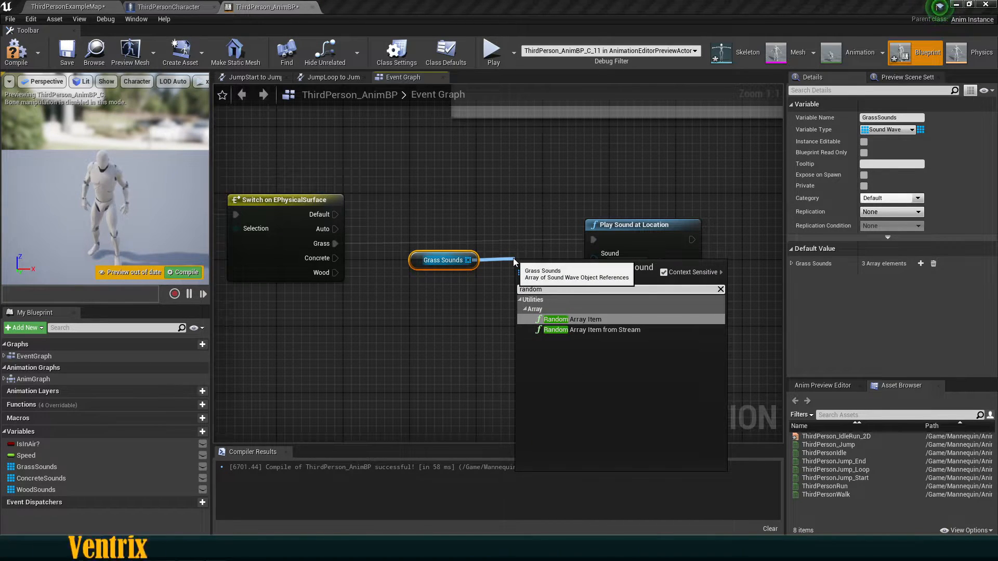
key(Return)
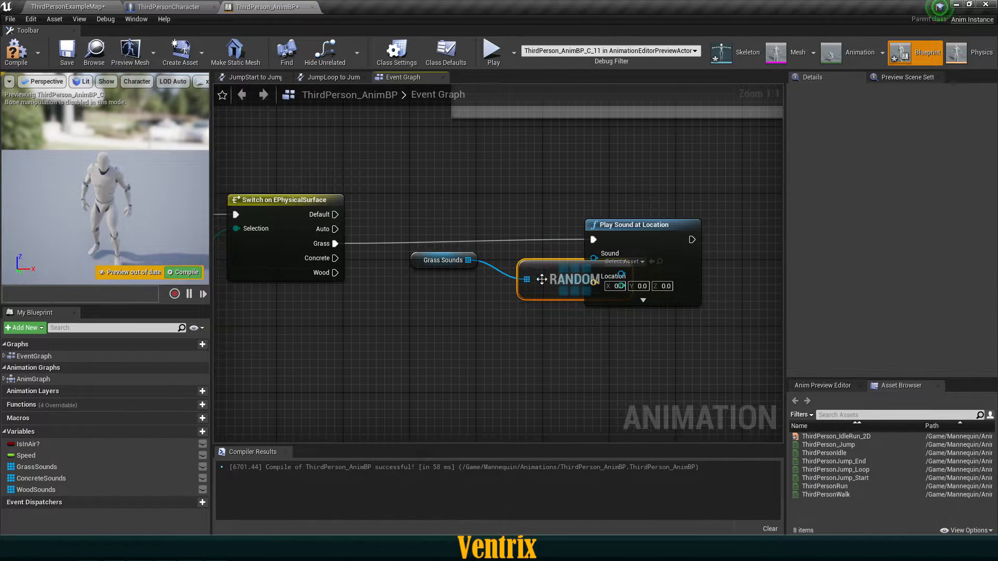
drag(627, 238, 644, 258)
drag(607, 303, 454, 254)
drag(556, 270, 586, 277)
click(667, 244)
click(65, 468)
click(634, 317)
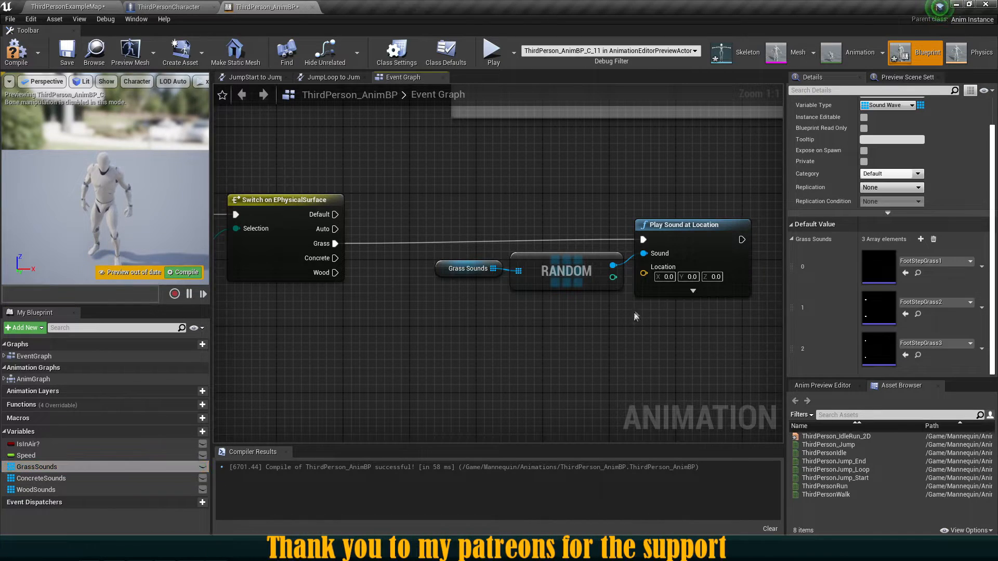
Step: Duplicate the Grass Sounds, Random and Play Sound at Location nodes twice, and connect the copies to the switch's Concrete and Wood outputs
drag(451, 255, 449, 254)
right_drag(553, 348, 488, 287)
key(ctrl+c)
key(ctrl+v)
drag(716, 291, 603, 249)
key(ctrl+v)
drag(773, 353, 574, 333)
click(452, 331)
right_drag(447, 330, 546, 324)
drag(332, 198, 656, 257)
drag(347, 206, 637, 337)
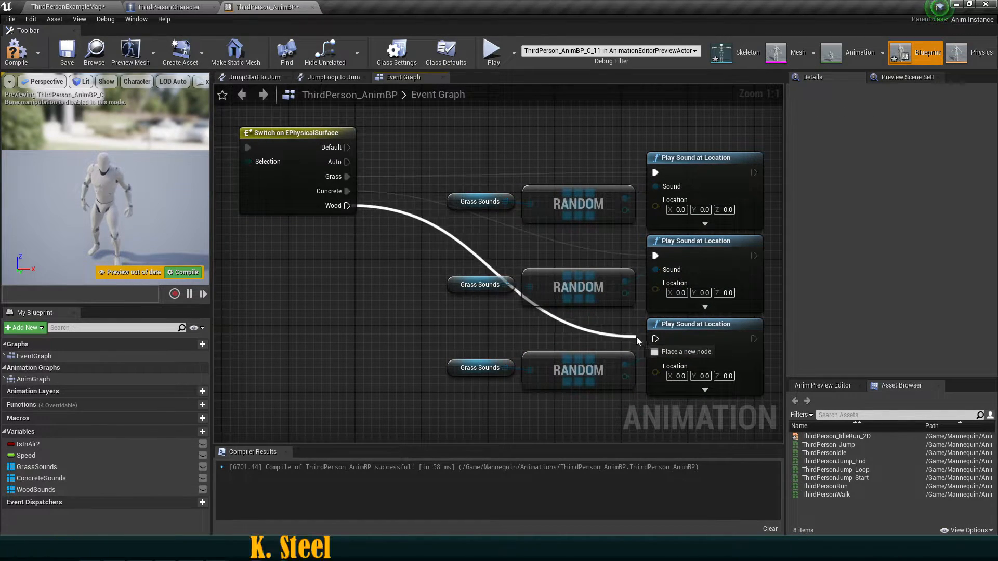
Step: Replace the Grass Sounds getters in the two copied branches with ConcreteSounds and WoodSounds respectively
click(460, 286)
click(461, 320)
drag(41, 478, 457, 288)
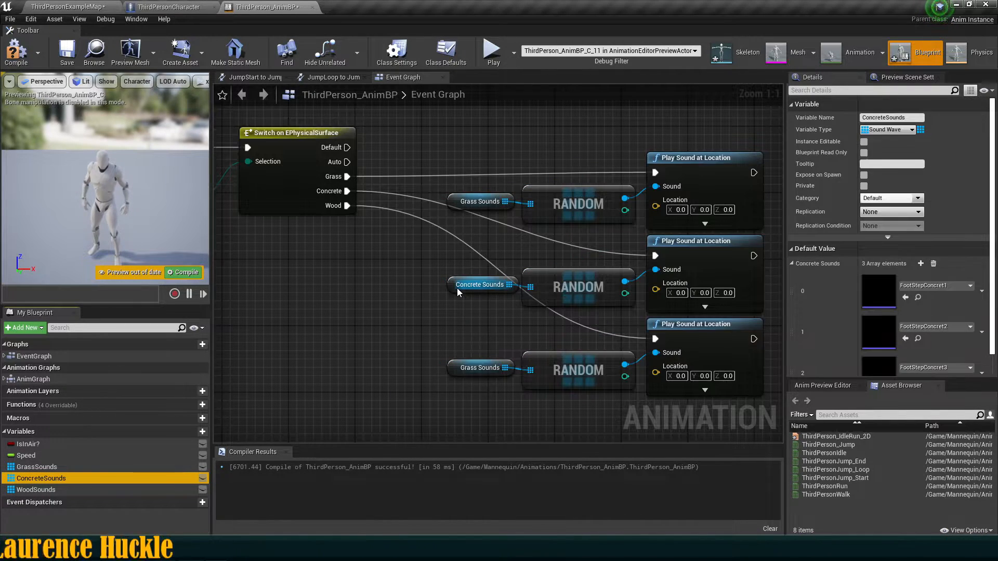
drag(59, 492, 439, 373)
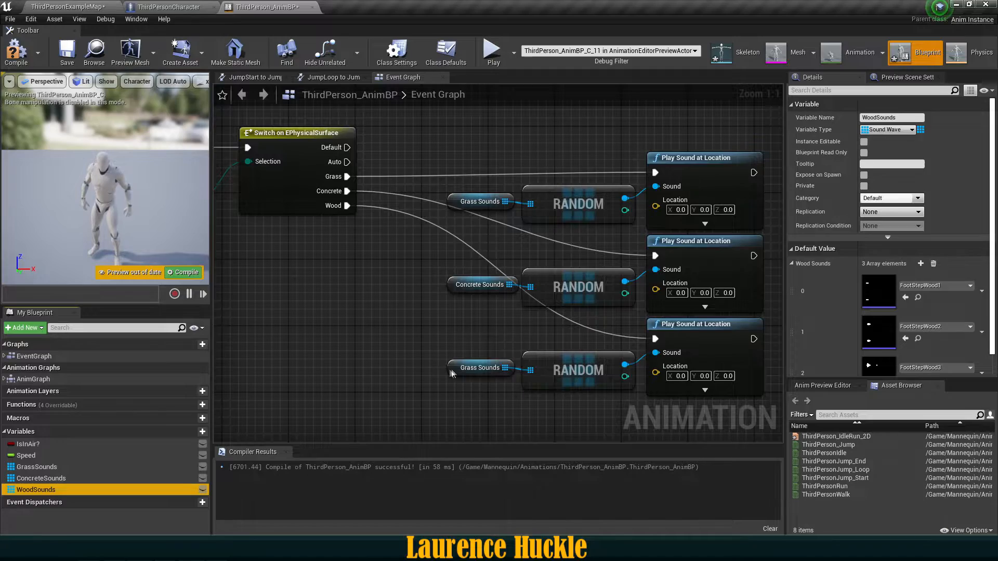
Step: Connect the hit result's Impact Point through a reroute node to the Location inputs of all three Play Sound at Location nodes
scroll(333, 353, down, 2)
right_drag(336, 352, 458, 310)
scroll(485, 309, up, 1)
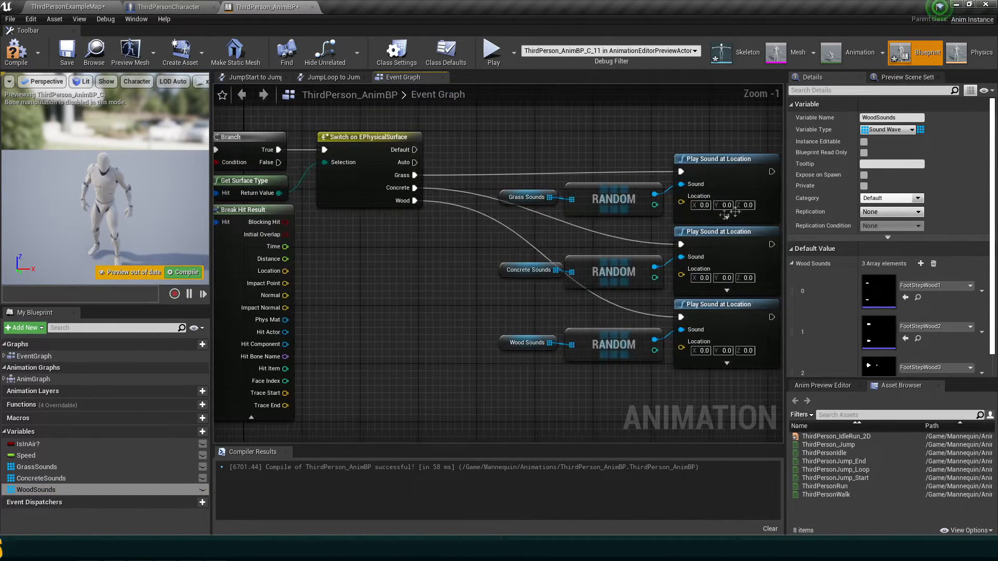
right_drag(728, 213, 772, 230)
drag(726, 219, 478, 347)
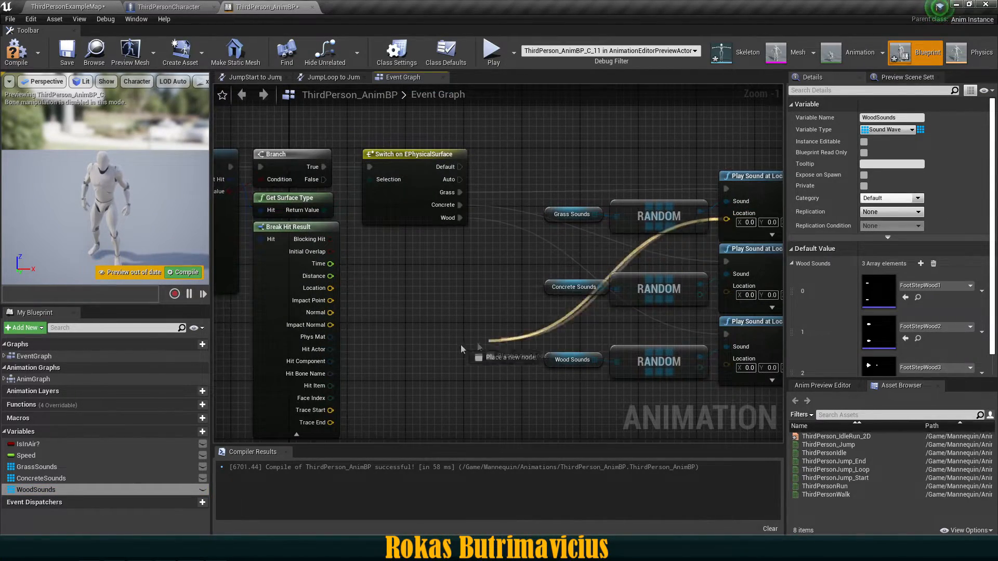
drag(329, 310, 330, 300)
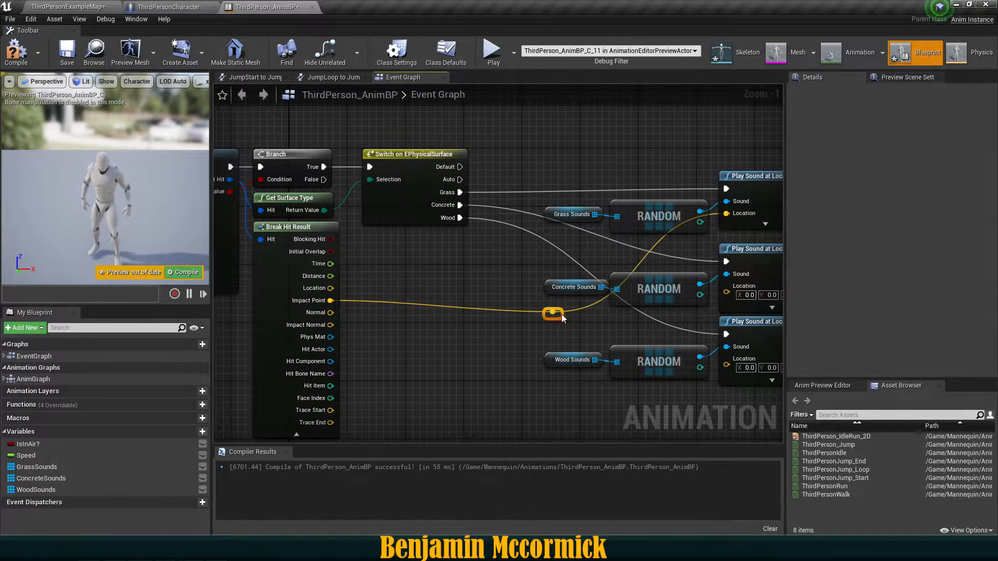
drag(602, 325, 735, 296)
drag(731, 366, 599, 306)
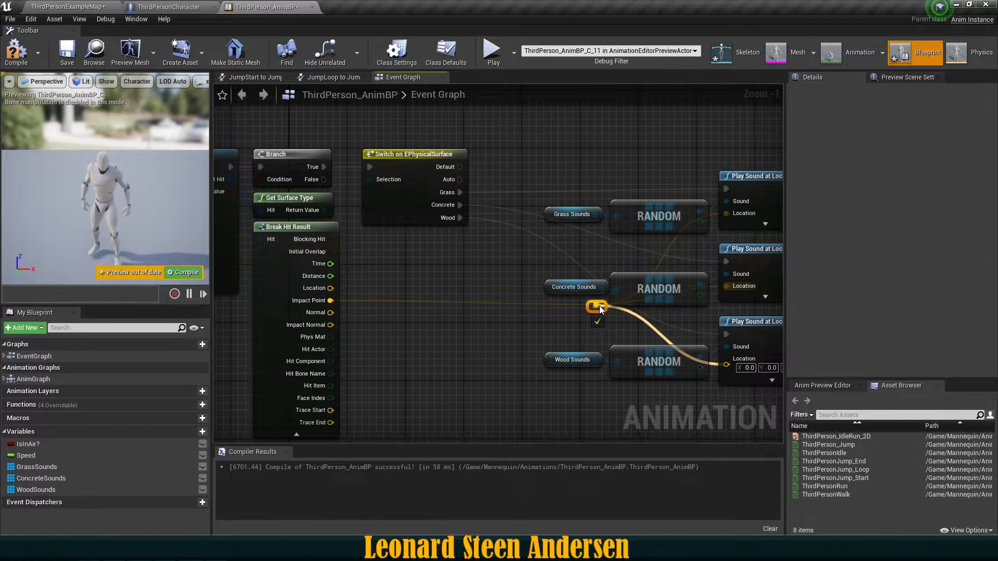
Step: Tidy the layout of the sound branch nodes, and compile and save the animation blueprint
right_drag(556, 276, 459, 260)
drag(643, 277, 686, 258)
drag(506, 308, 683, 377)
drag(697, 331, 694, 303)
click(693, 385)
scroll(655, 366, down, 2)
right_drag(655, 364, 664, 326)
click(14, 50)
click(66, 51)
scroll(496, 230, down, 1)
right_drag(497, 230, 481, 245)
scroll(485, 244, up, 1)
Step: In ThirdPersonExampleMap, paint a strip of the Wood layer across the grassy landscape near the player start
click(74, 6)
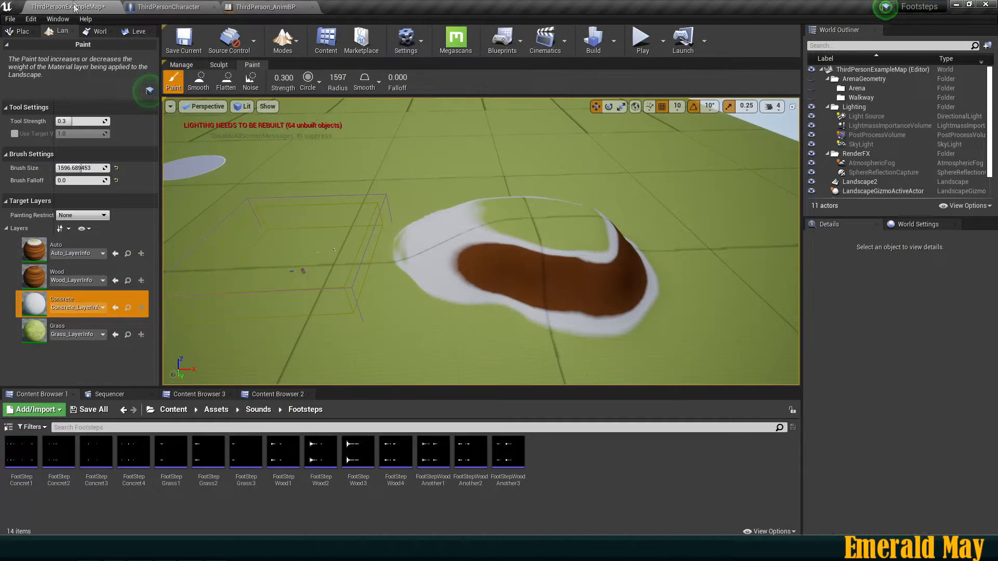
click(63, 273)
mouse_move(333, 250)
right_down()
mouse_move(416, 260)
mouse_move(401, 263)
mouse_move(416, 291)
mouse_move(421, 264)
right_up()
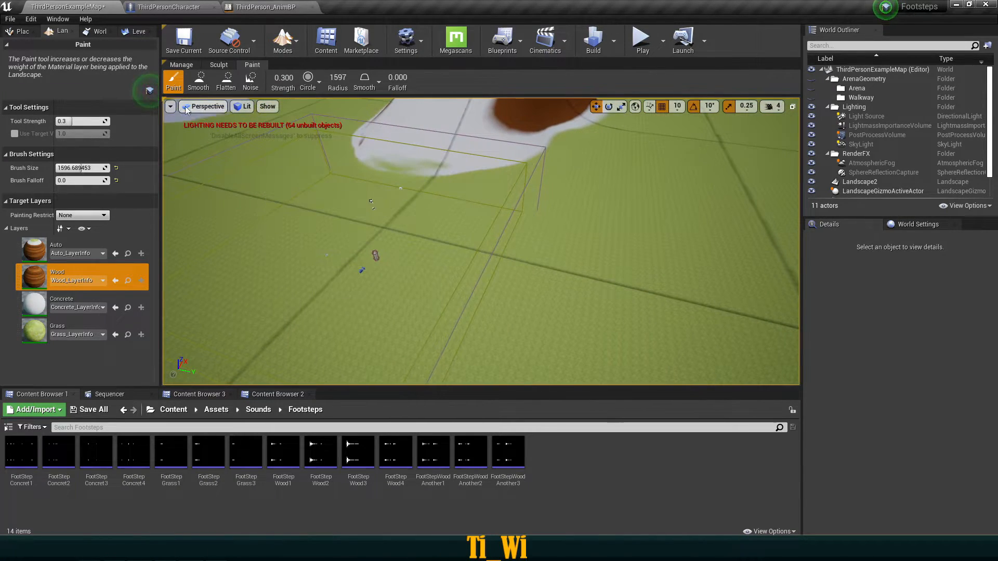
right_drag(350, 248, 412, 248)
mouse_move(432, 267)
mouse_down()
mouse_move(453, 203)
mouse_move(474, 269)
mouse_up()
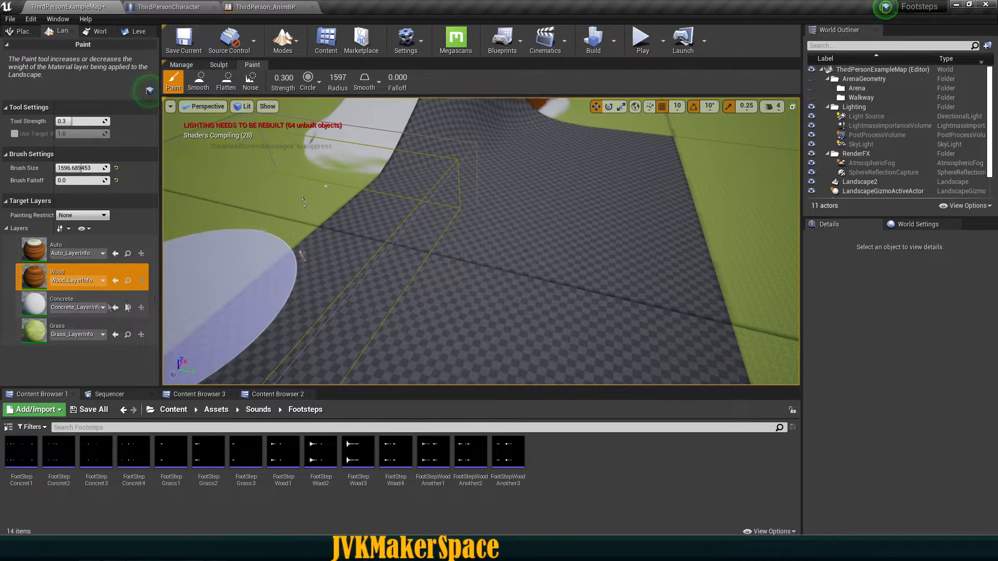
Step: Paint a strip of the Concrete layer beside the wood strip, and a Grass layer strip next to it
click(67, 303)
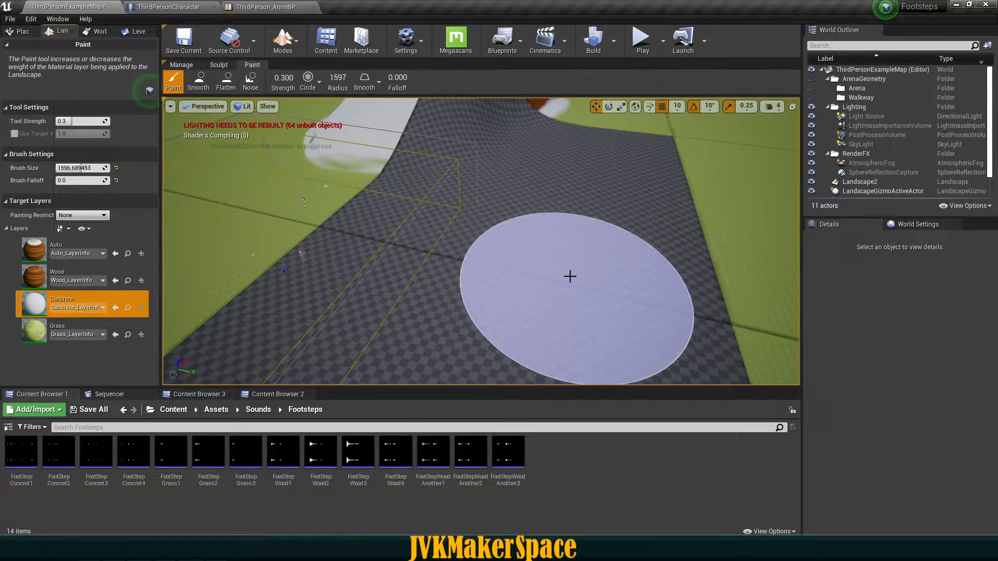
drag(548, 296, 539, 229)
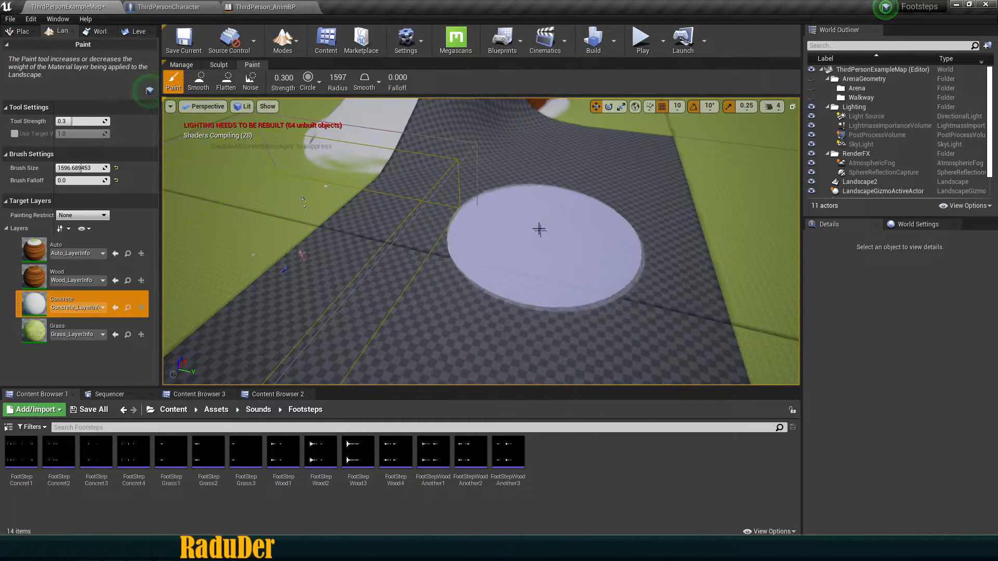
click(37, 333)
mouse_move(600, 285)
mouse_down()
mouse_move(662, 270)
mouse_move(603, 187)
mouse_up()
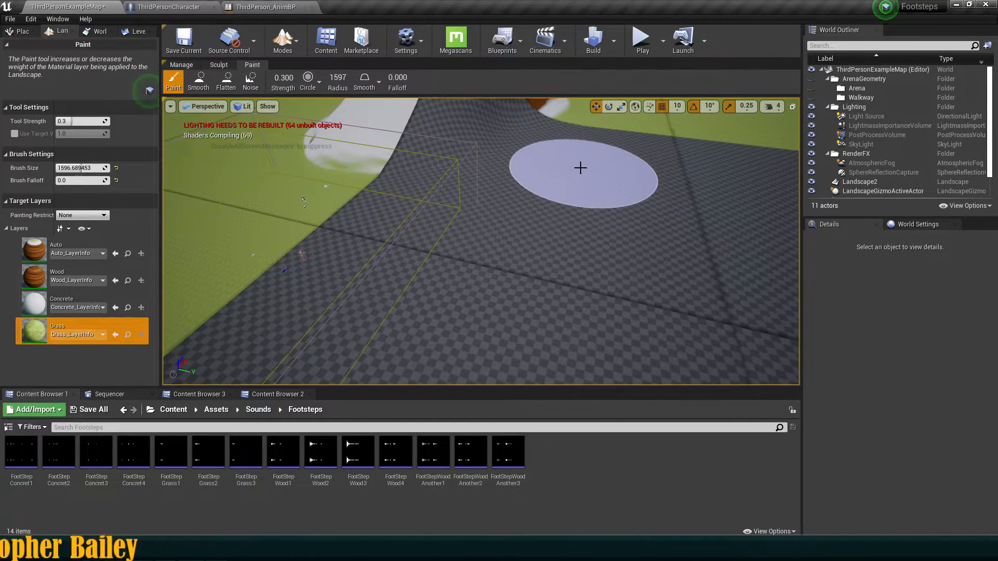
key(s)
mouse_move(613, 209)
right_down()
mouse_move(613, 192)
mouse_move(614, 209)
right_up()
key(w)
Step: Switch the level editor from Landscape mode to Select mode
click(284, 51)
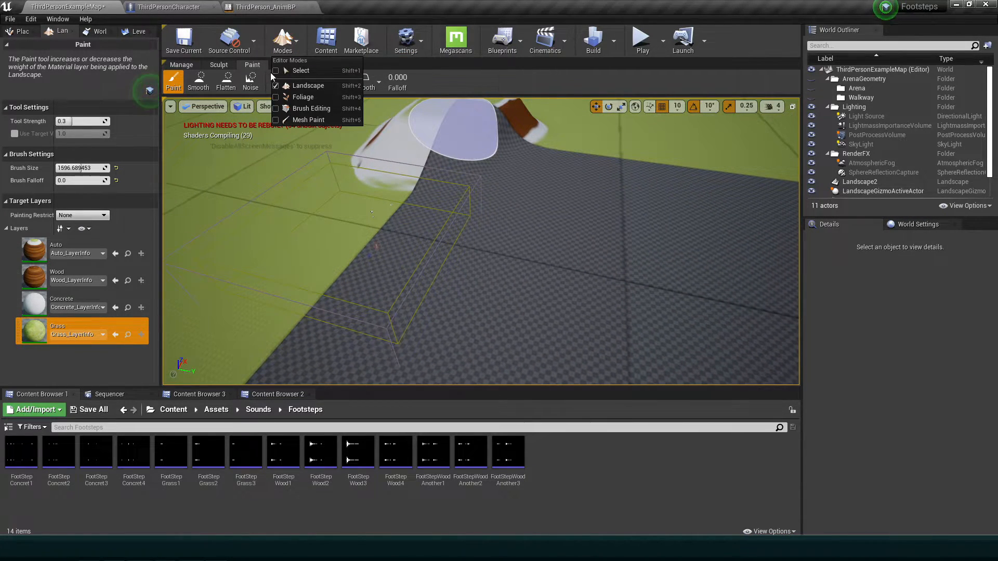
click(276, 74)
right_drag(364, 202, 371, 204)
key(w)
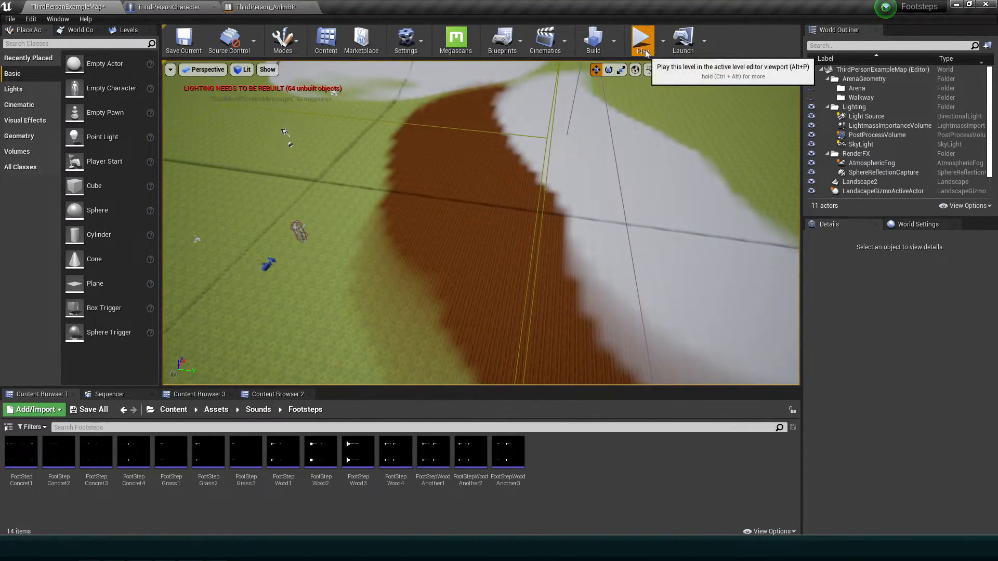
Step: Play-test the level by running the character across the grass, wood and concrete strips, and end the session
click(645, 50)
key(w)
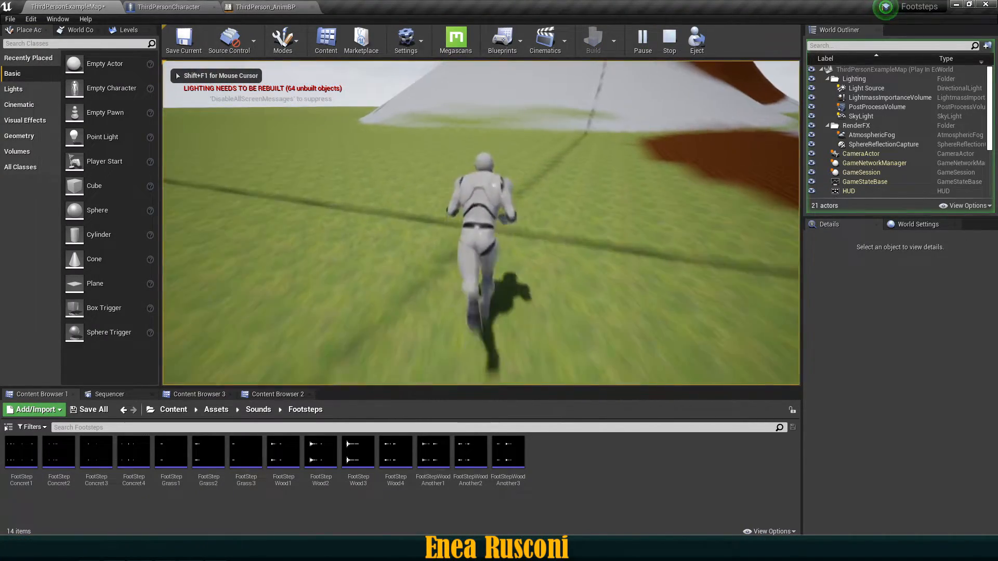
key(w)
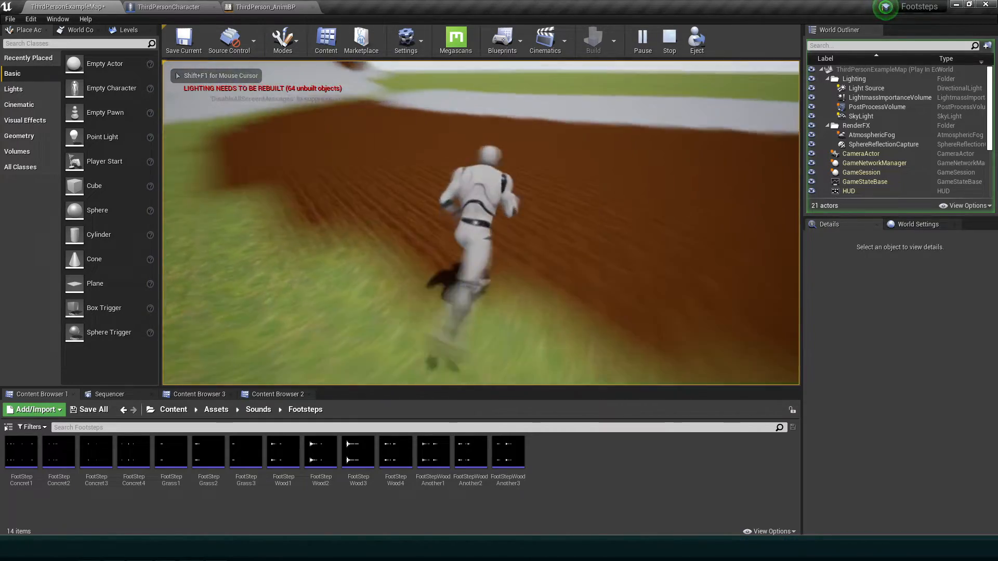
key(w)
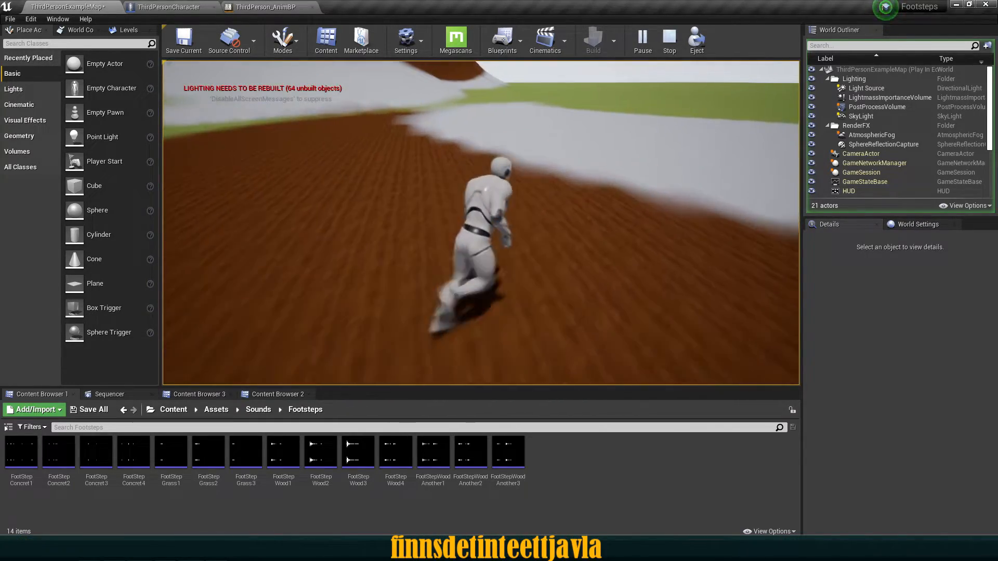
key(w)
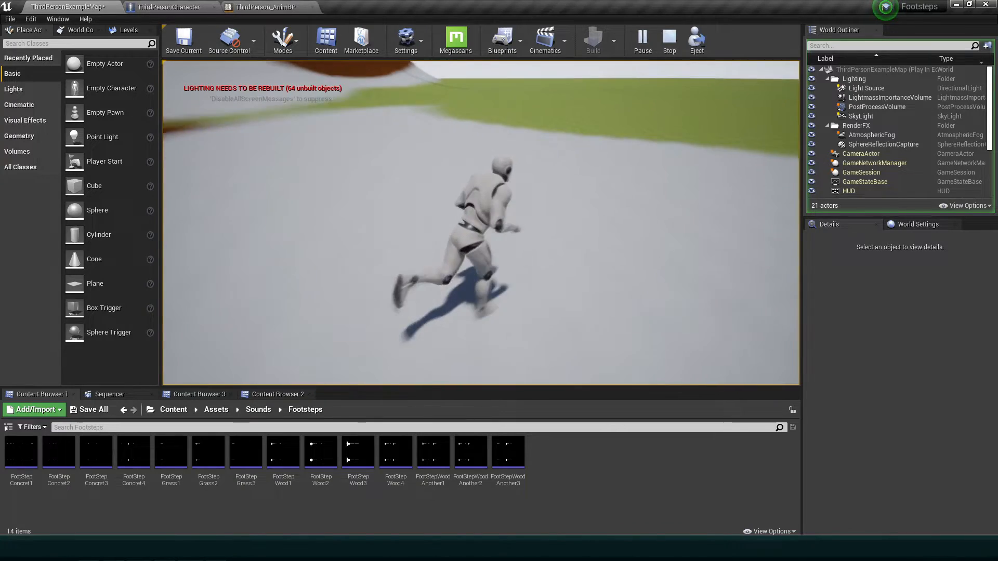
key(w)
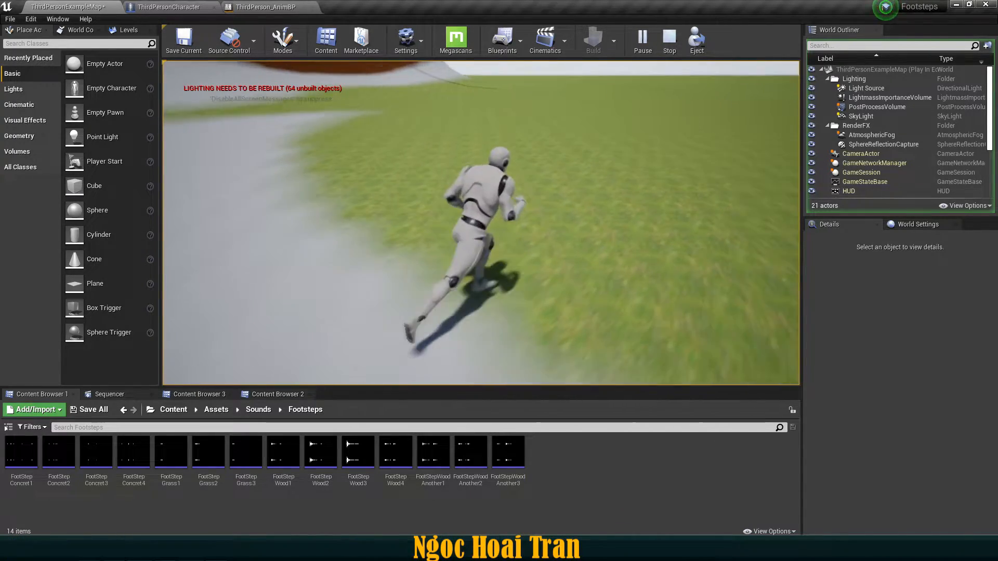
key(w)
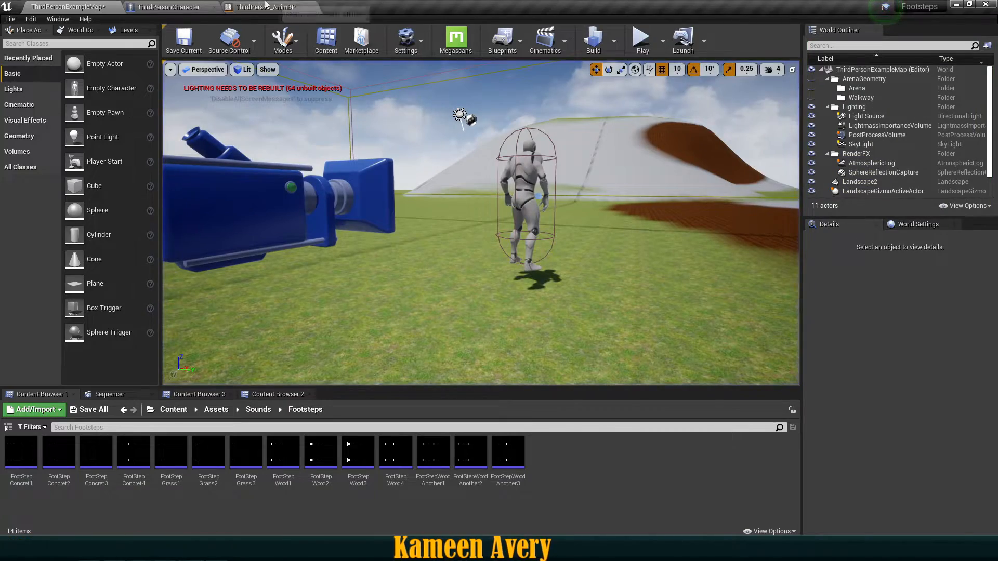
Step: Return to ThirdPerson_AnimBP's Event Graph and review the physical surface switch, sound branches and Break Hit Result node
click(249, 5)
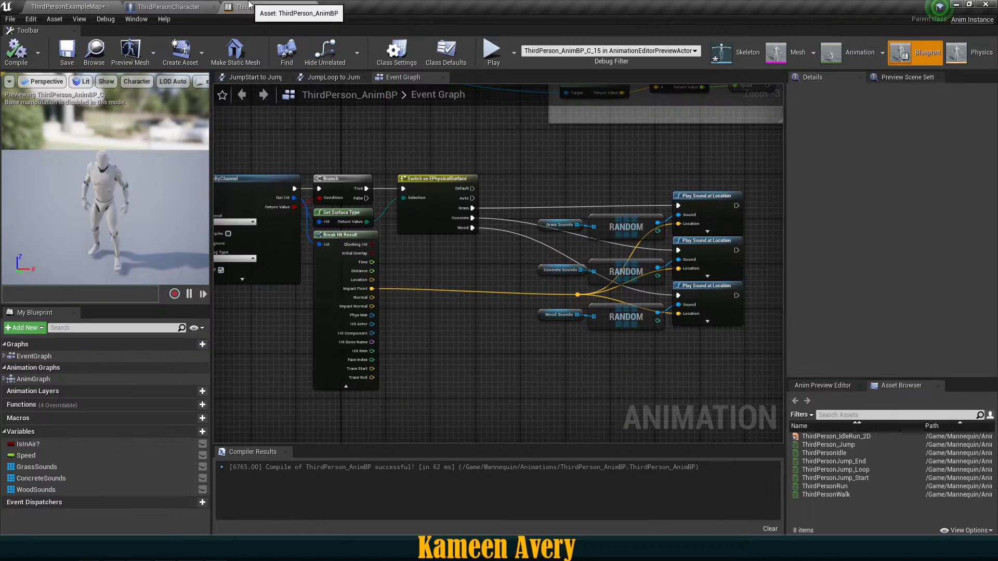
right_drag(473, 352, 392, 331)
scroll(398, 304, up, 2)
click(323, 163)
right_drag(423, 255, 425, 316)
scroll(424, 316, down, 1)
scroll(423, 316, up, 1)
scroll(423, 317, down, 1)
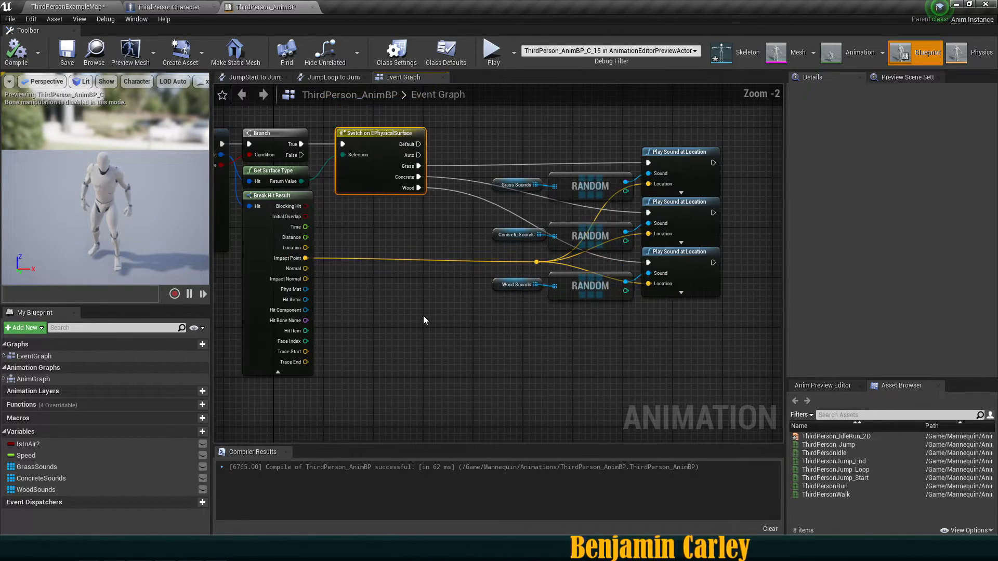
right_drag(410, 342, 457, 310)
scroll(475, 312, up, 1)
scroll(452, 309, up, 1)
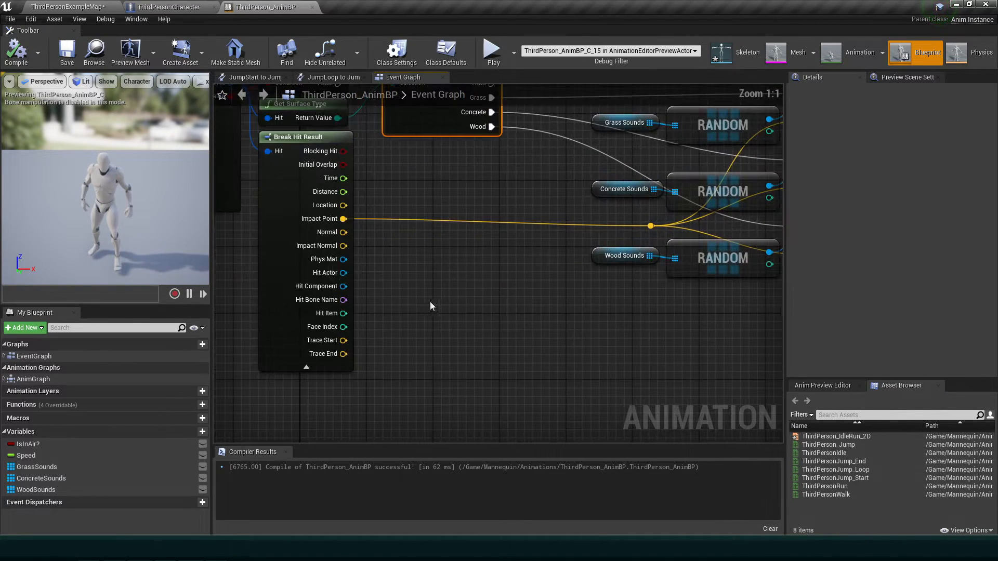
Step: Add a Dot Product node fed by the Impact Normal output of Break Hit Result, and place it below the sound branches
click(303, 261)
right_drag(408, 261, 432, 224)
mouse_move(337, 212)
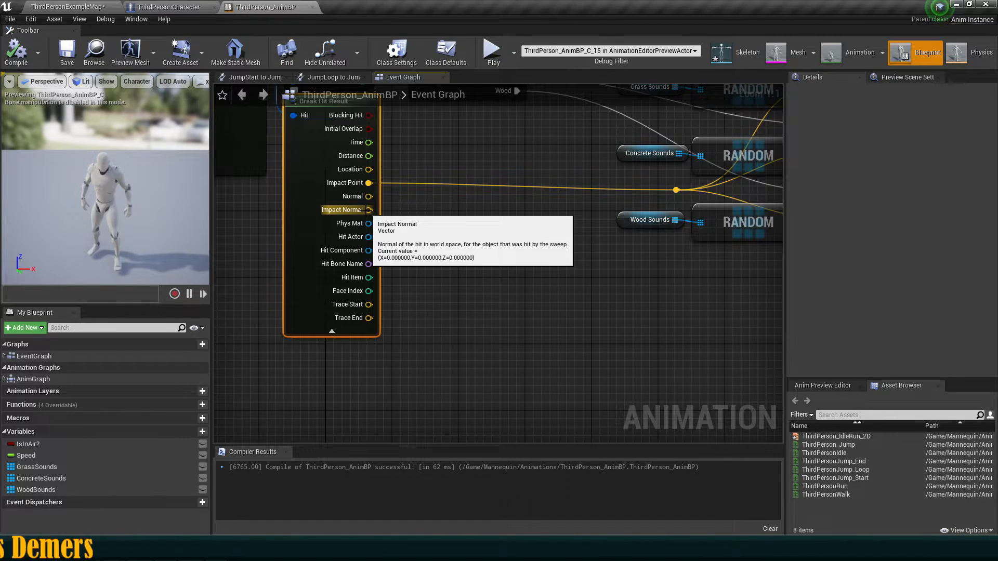
drag(369, 210, 466, 255)
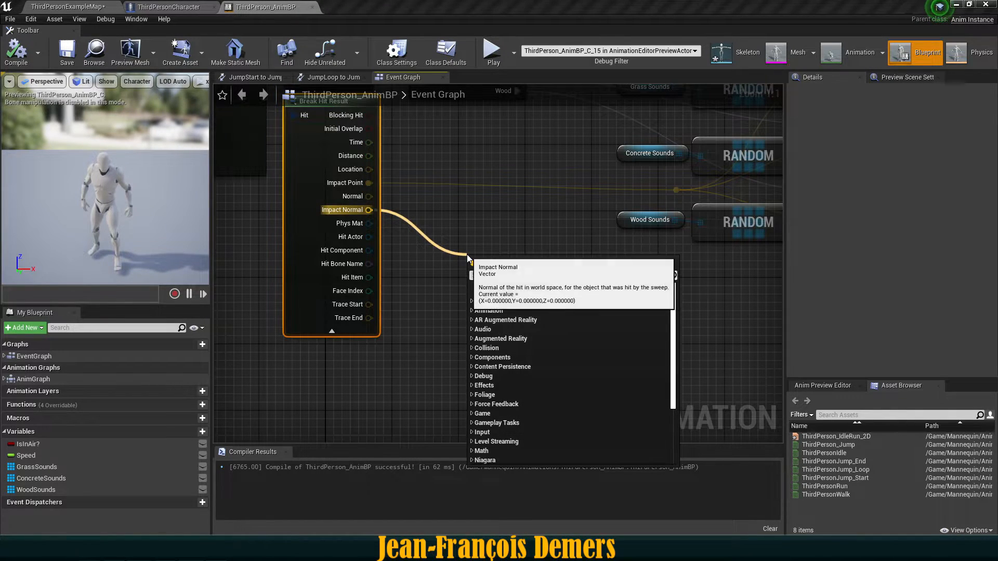
text(dot p)
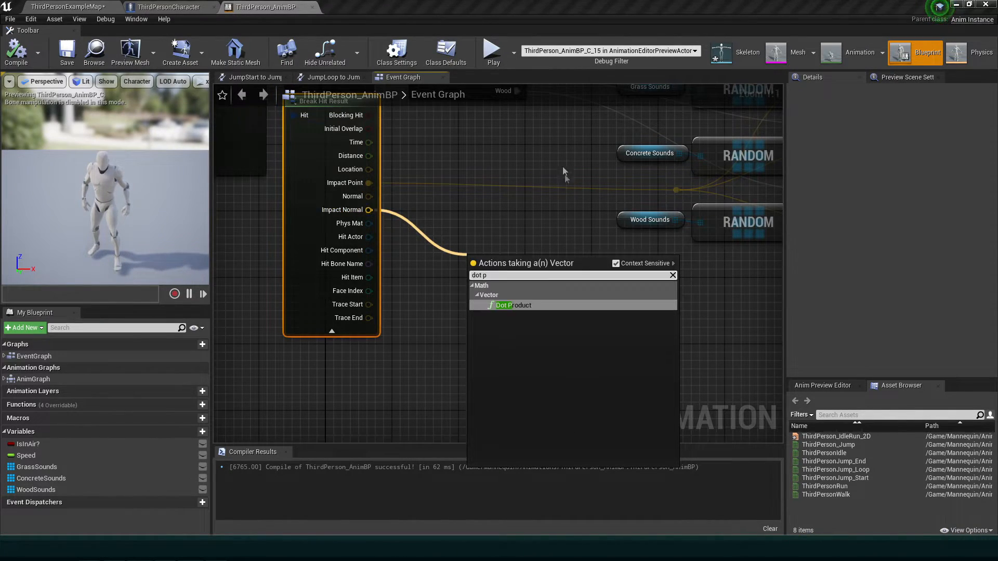
click(528, 305)
drag(529, 261, 530, 289)
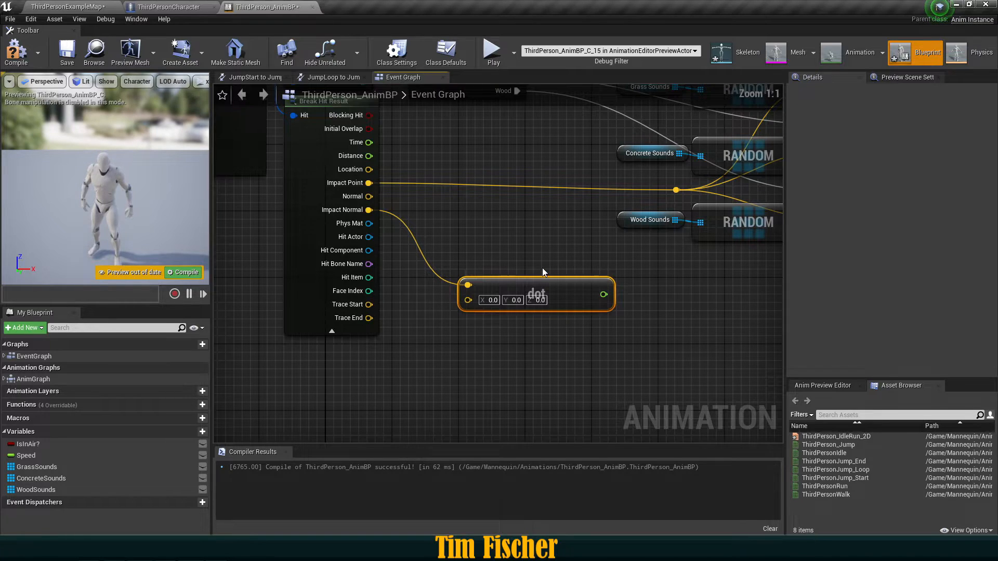
right_drag(542, 267, 491, 273)
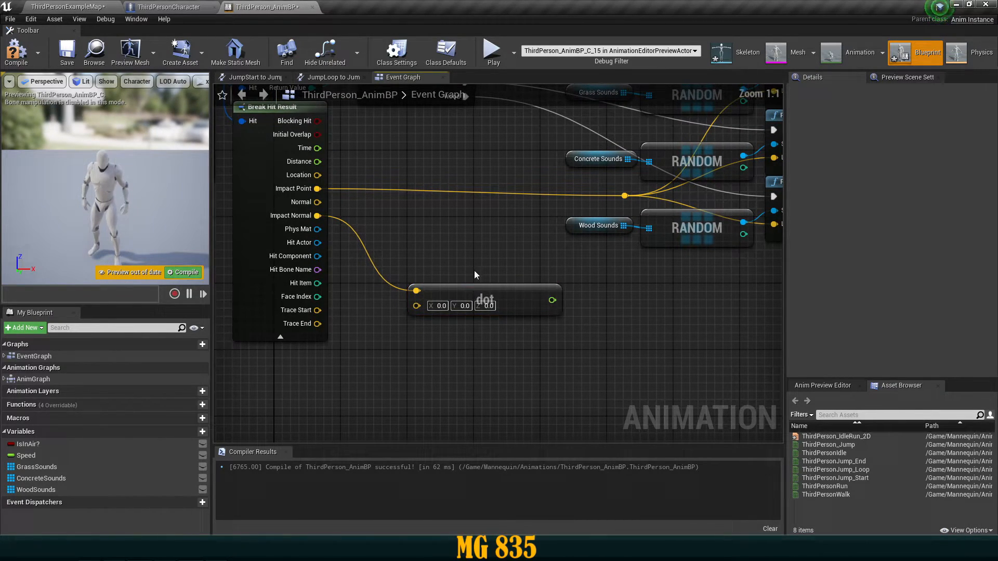
right_drag(460, 264, 447, 244)
Step: Set the Z component of the Dot Product node's second vector to 1.0
click(229, 215)
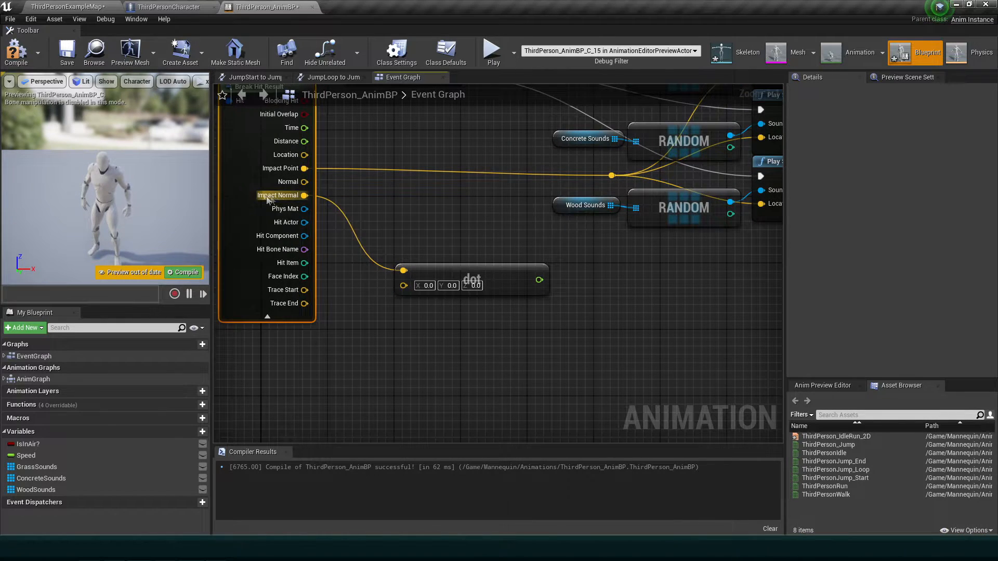
click(479, 271)
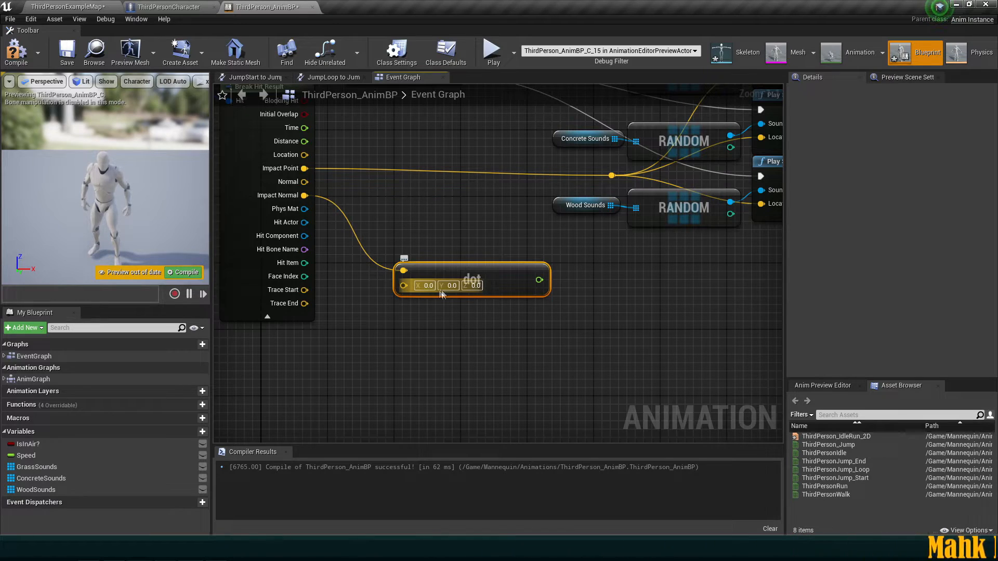
text(1)
click(527, 331)
Step: Feed the dot product's result into an Acos (Degrees) node, and shift both nodes lower in the graph
right_drag(528, 332, 451, 337)
drag(460, 284, 510, 285)
text(acos)
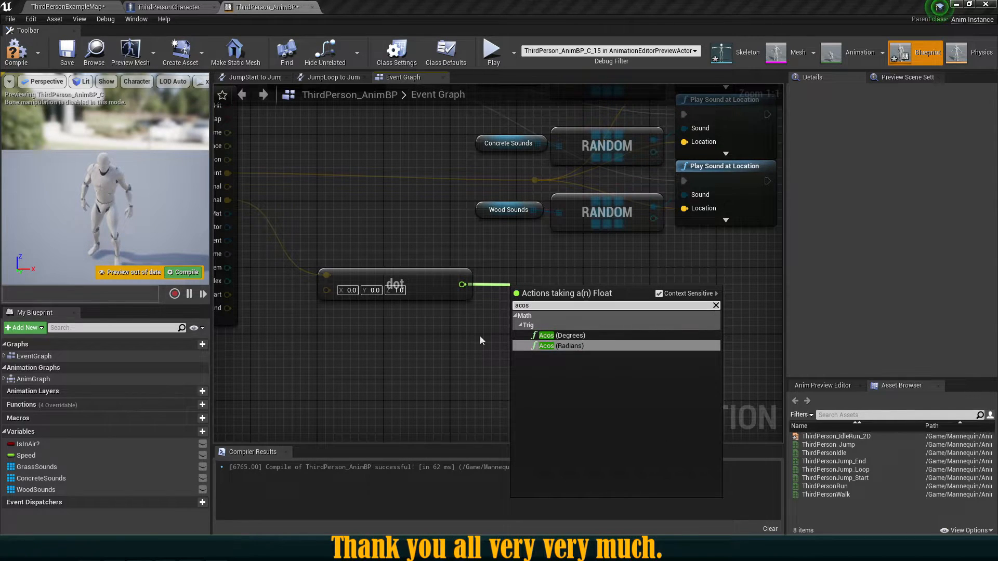
click(560, 335)
drag(563, 293, 633, 323)
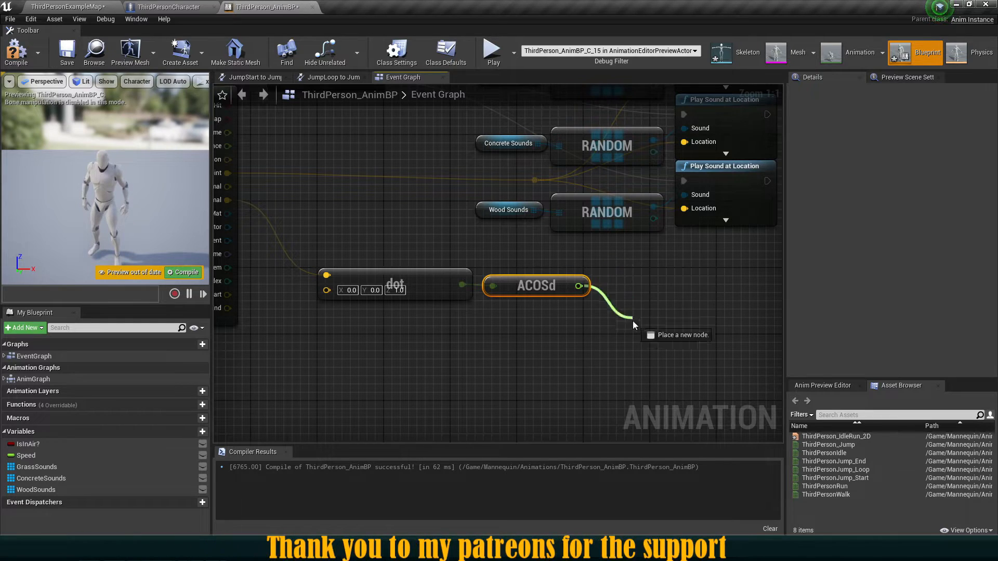
drag(630, 321, 631, 322)
drag(545, 323, 422, 320)
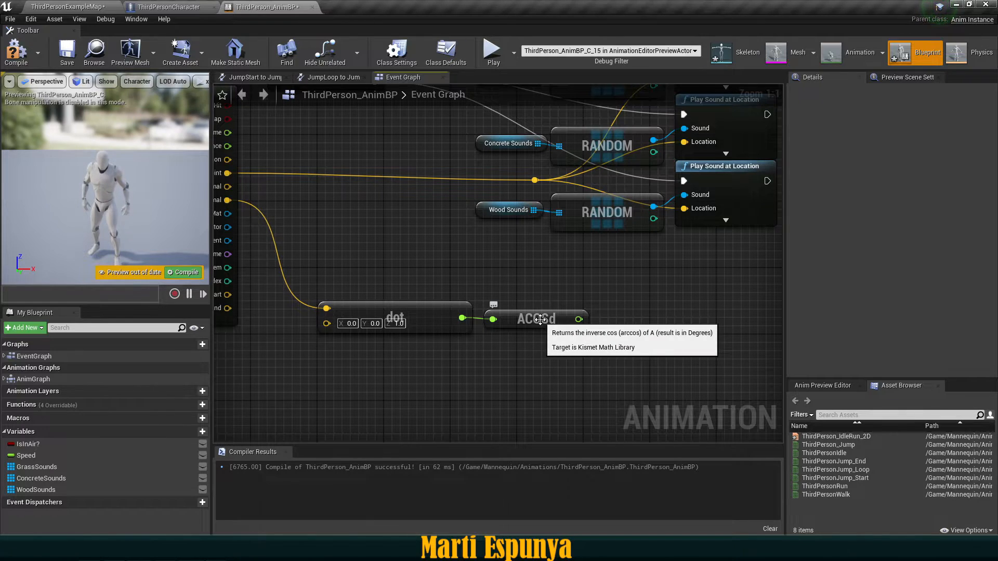
Step: Review the dot and ACOSd node chain alongside the surface switch and sound branches
right_drag(541, 319, 416, 345)
click(438, 351)
right_drag(561, 361, 634, 341)
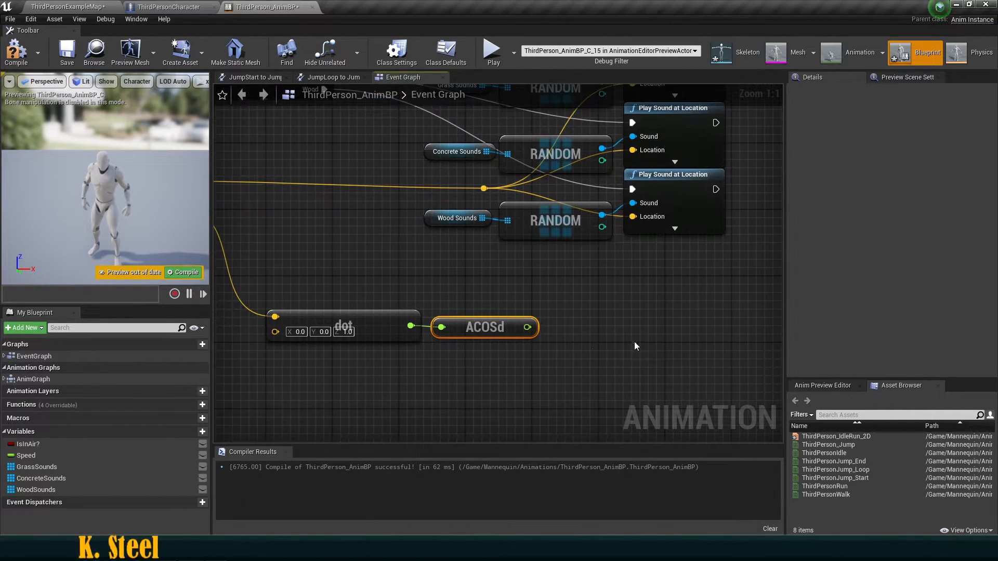
right_drag(512, 354, 554, 370)
scroll(555, 341, down, 1)
scroll(567, 365, down, 1)
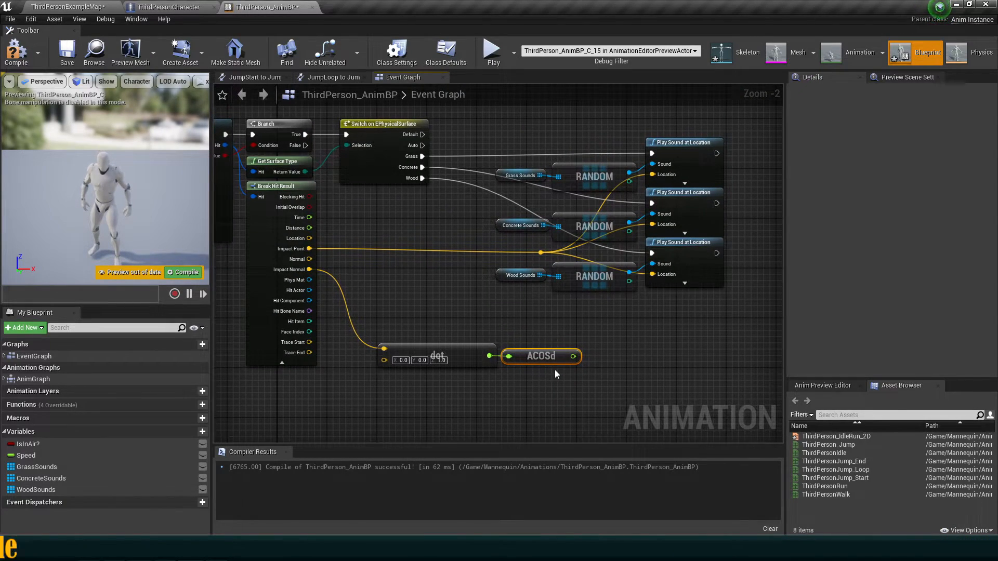
scroll(554, 370, up, 2)
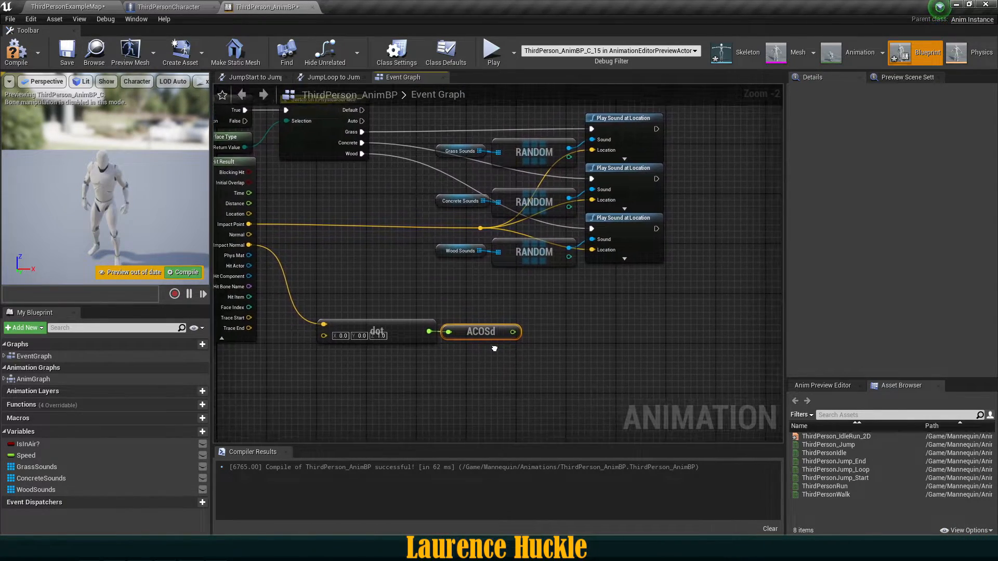
right_drag(390, 259, 412, 241)
right_drag(513, 301, 482, 284)
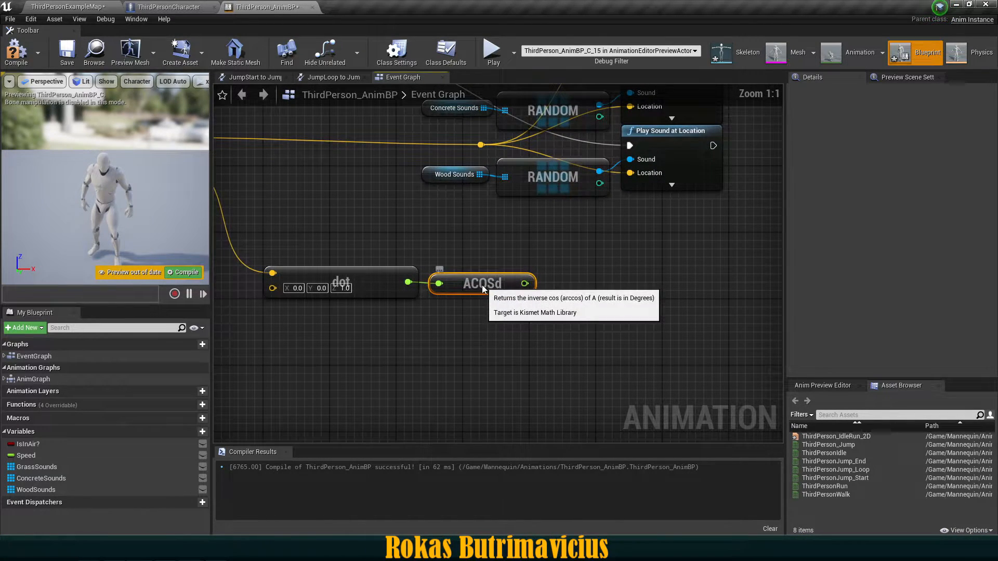
drag(480, 280, 497, 313)
right_drag(505, 313, 394, 314)
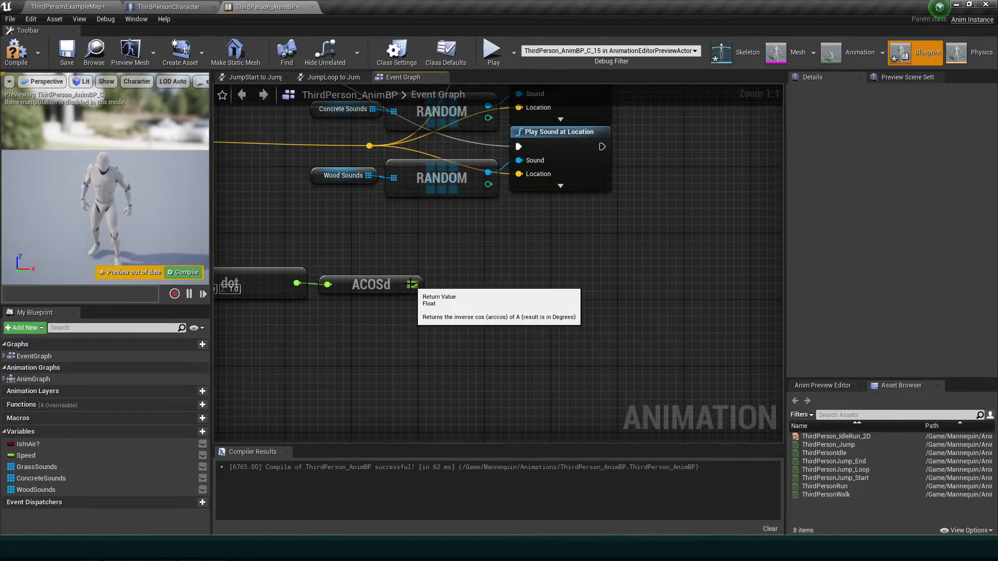
Step: Compare the ACOSd result with a float > float node set to 25.0, placed above the chain's line
drag(413, 285, 451, 272)
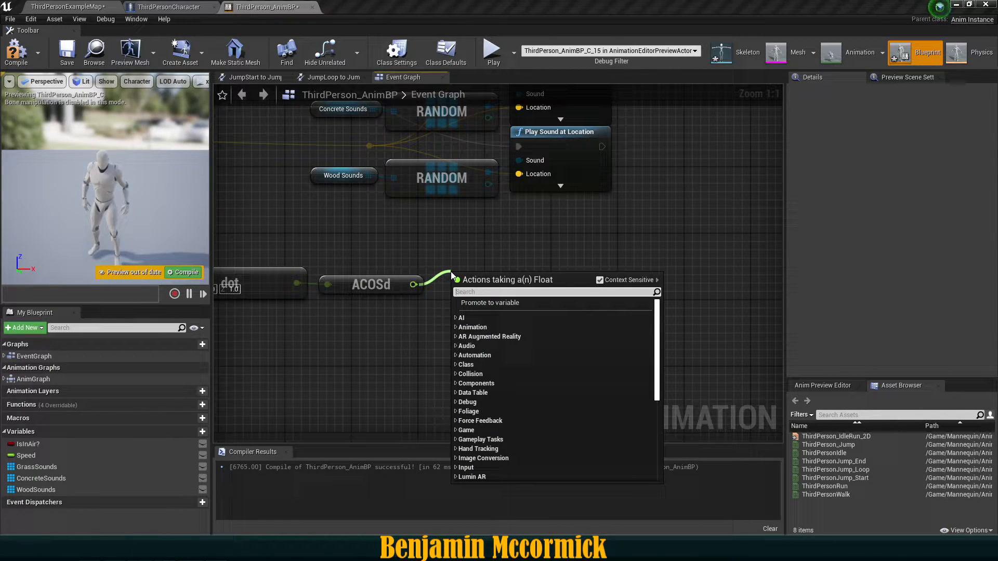
text(>)
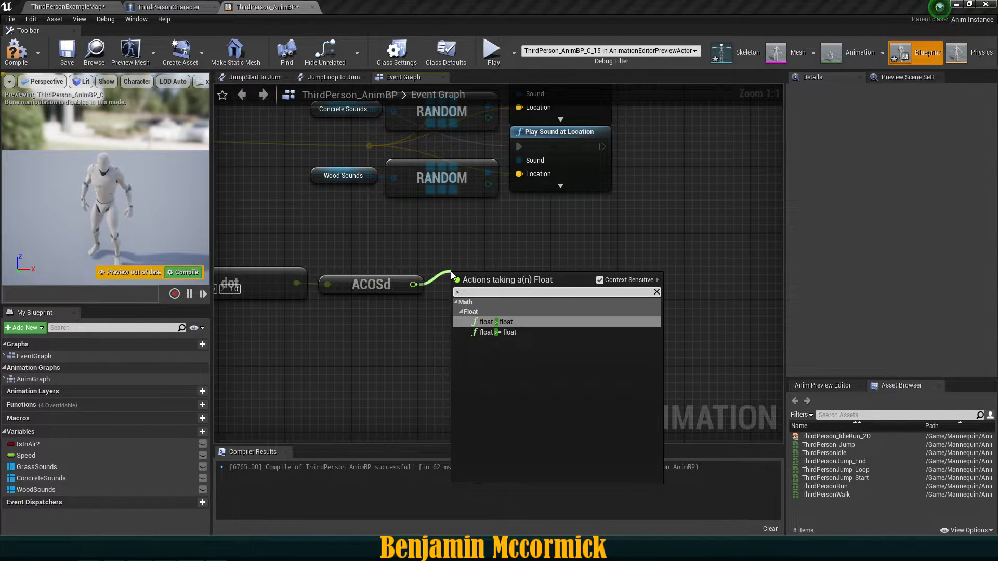
click(494, 321)
drag(481, 296, 496, 263)
click(497, 263)
text(25)
key(Return)
drag(521, 246, 506, 246)
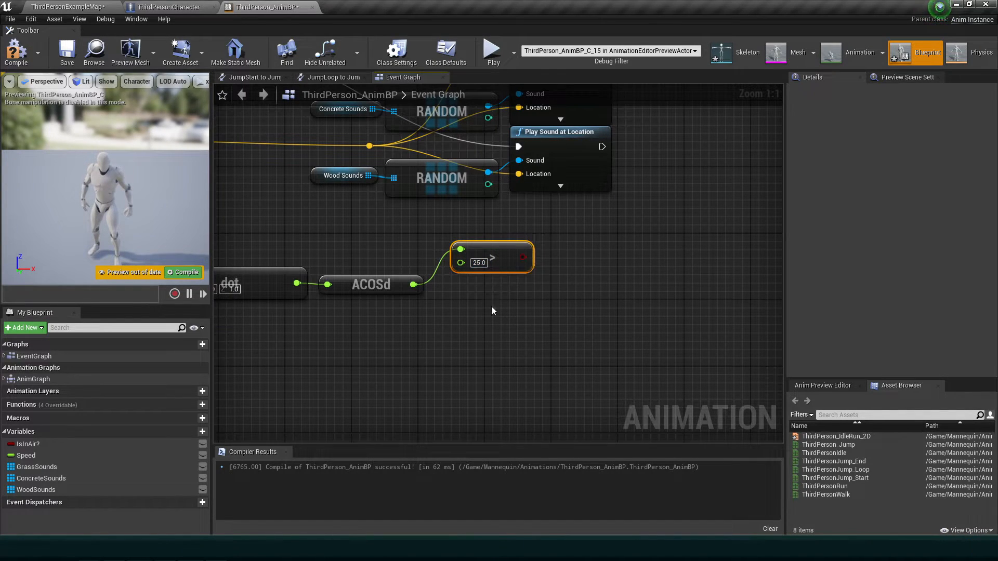
Step: Add a float <= float comparison from the ACOSd result, set it to 15.0, and arrange it beneath the greater-than node
drag(433, 302, 450, 310)
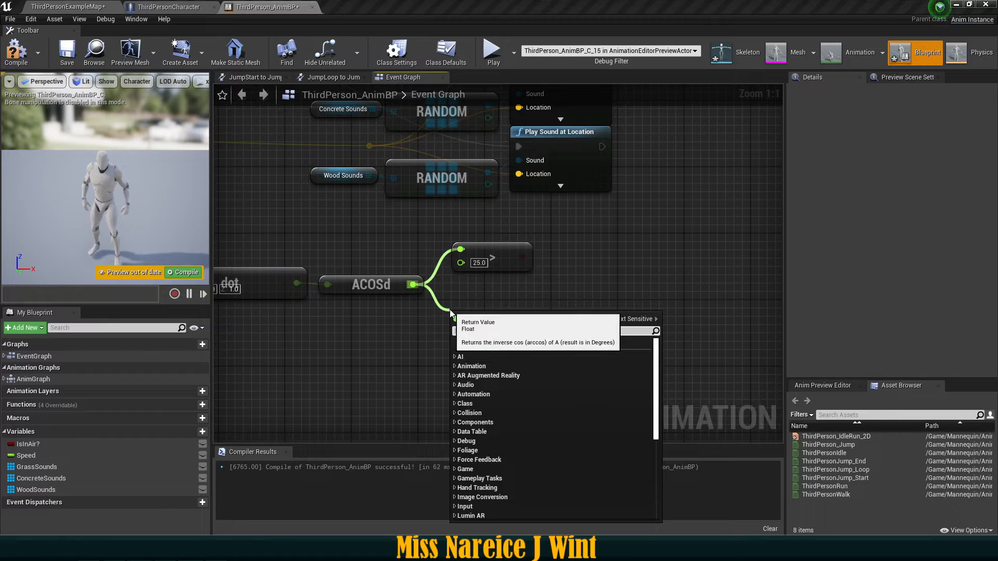
text(<)
key(Return)
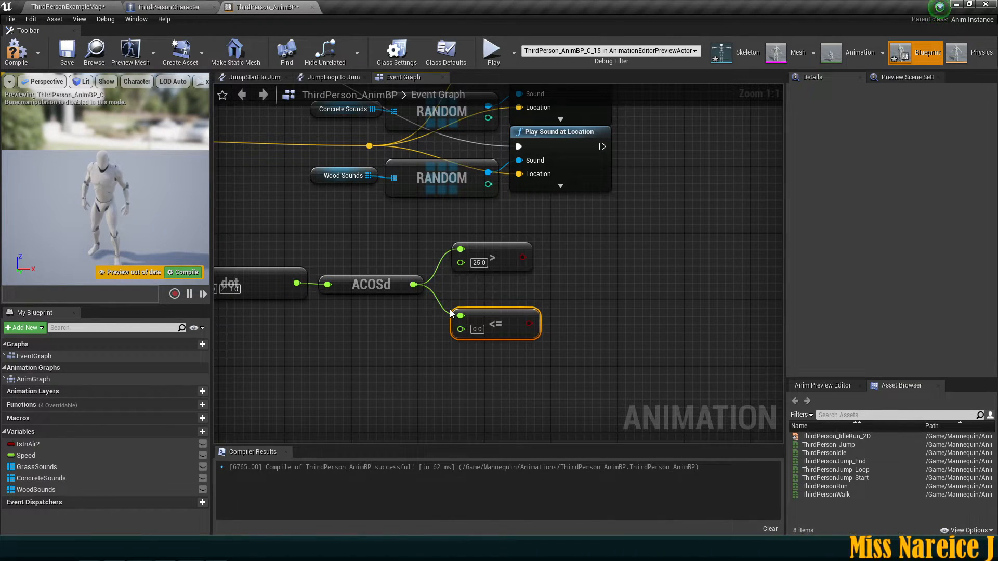
text(15)
click(485, 351)
drag(502, 262, 543, 341)
Step: Connect the greater-than comparison's result to the Pick A input of a new Select Int node
right_drag(544, 362, 656, 378)
scroll(653, 377, down, 1)
scroll(598, 359, up, 1)
right_drag(602, 361, 481, 297)
scroll(453, 259, down, 1)
click(563, 328)
scroll(488, 280, up, 1)
right_drag(499, 257, 442, 274)
drag(388, 261, 459, 258)
text(select)
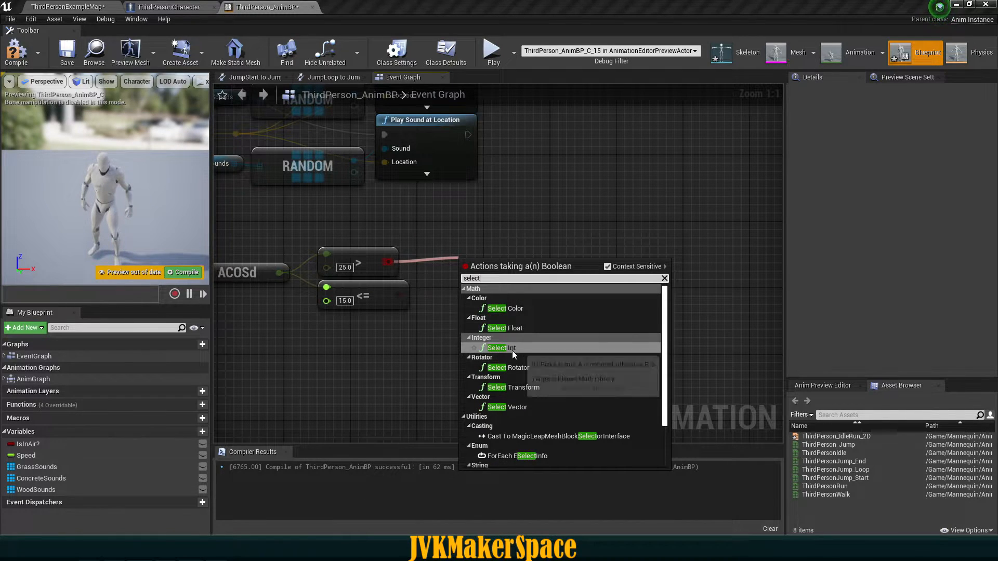
click(513, 348)
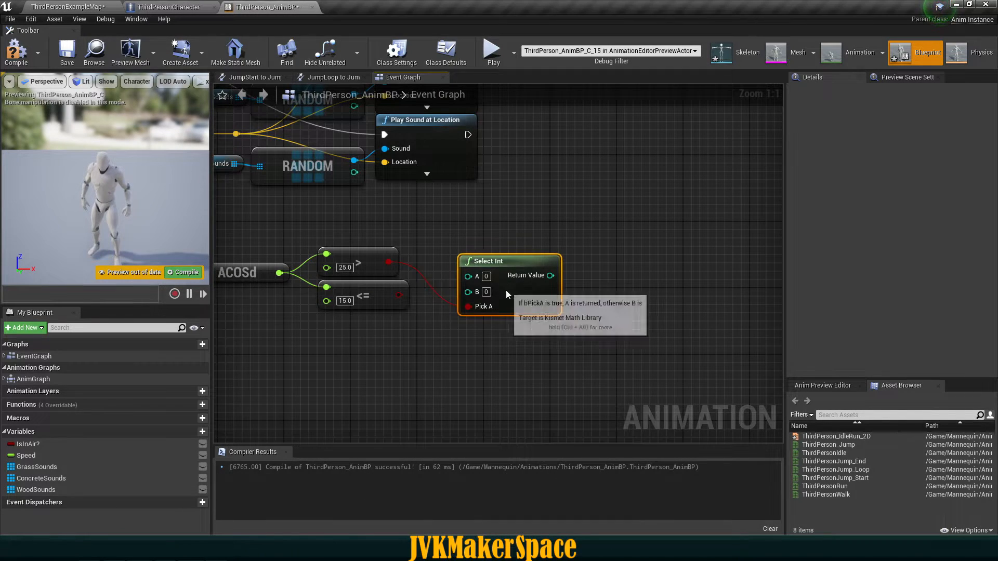
Step: Add a second Select Int node driven by the less-or-equal comparison, and place it beyond the first Select Int node
click(389, 301)
drag(395, 297, 466, 308)
text(selec)
key(Return)
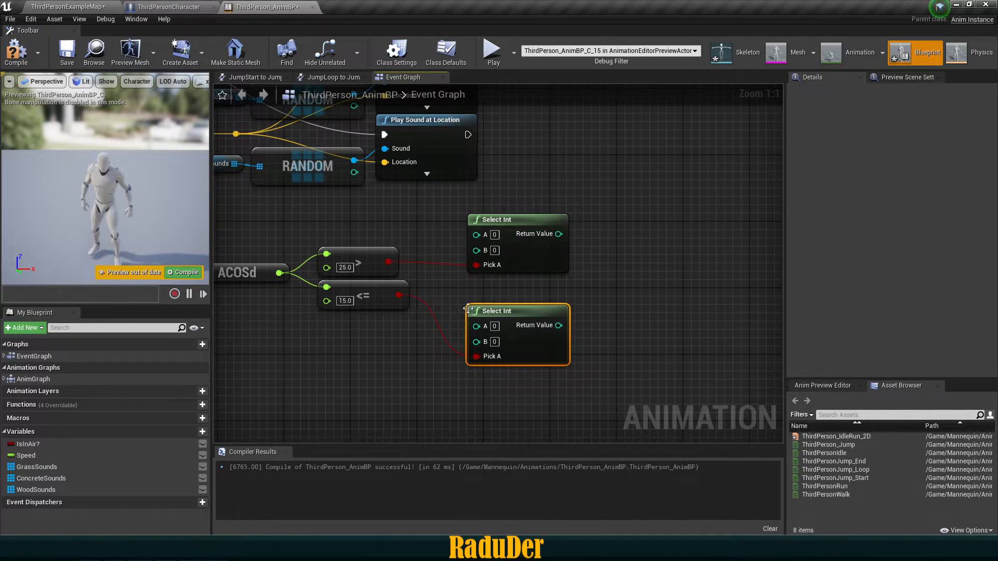
drag(468, 309, 602, 251)
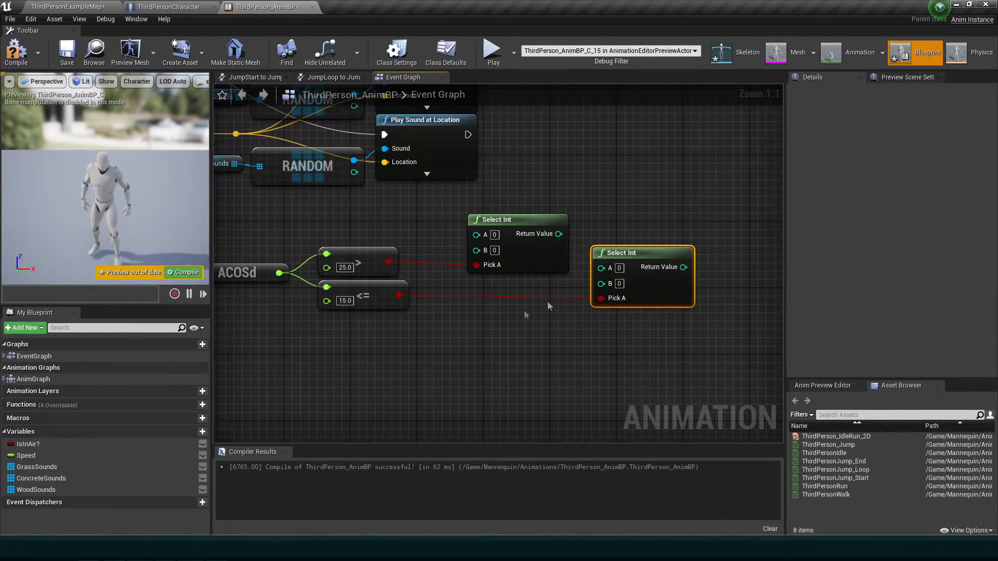
Step: Set the first Select Int node's A value to 2 and its B value to 1
click(537, 256)
right_drag(511, 283, 568, 281)
click(425, 254)
right_drag(425, 258, 459, 260)
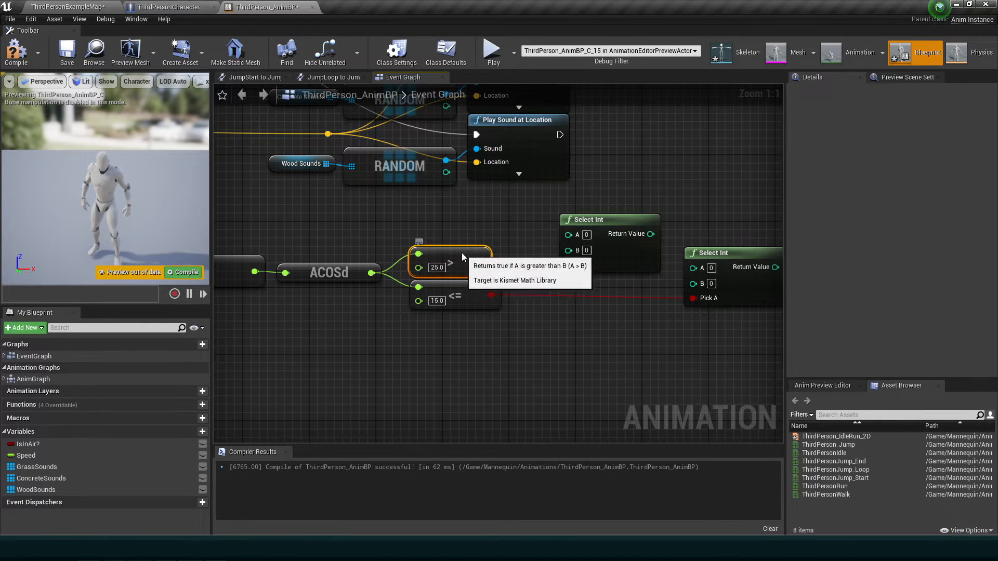
right_drag(577, 295, 511, 296)
click(503, 260)
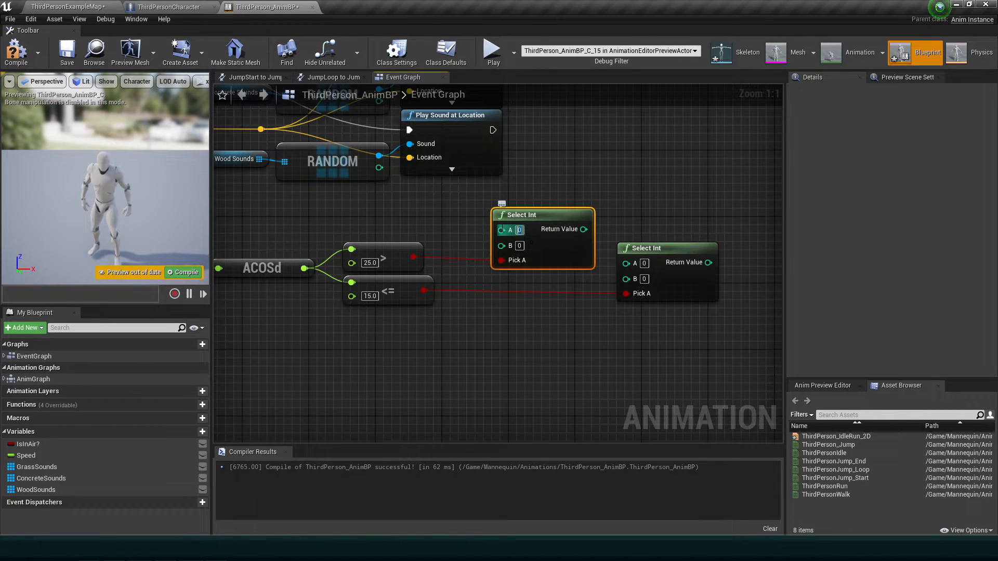
text(2)
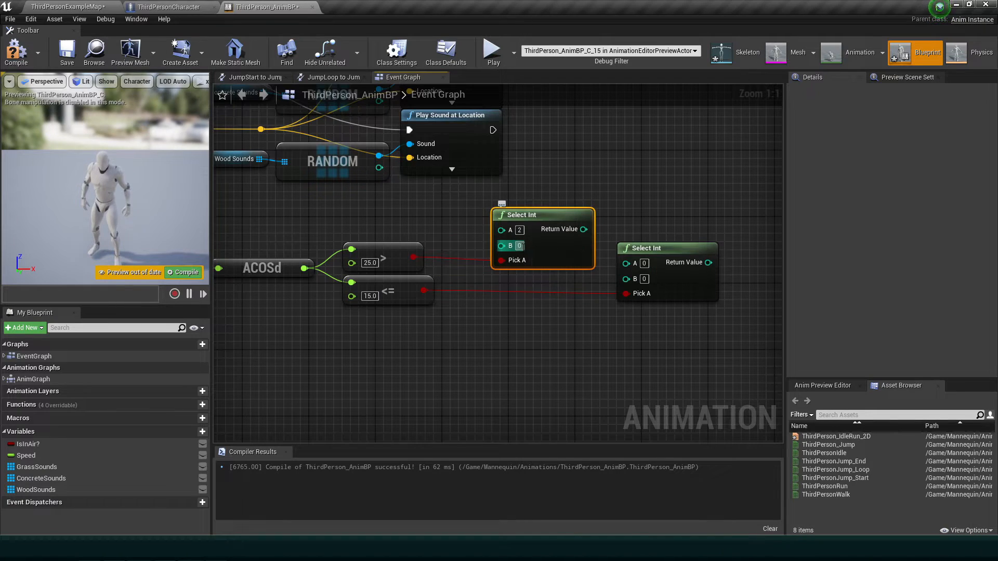
text(1)
click(520, 230)
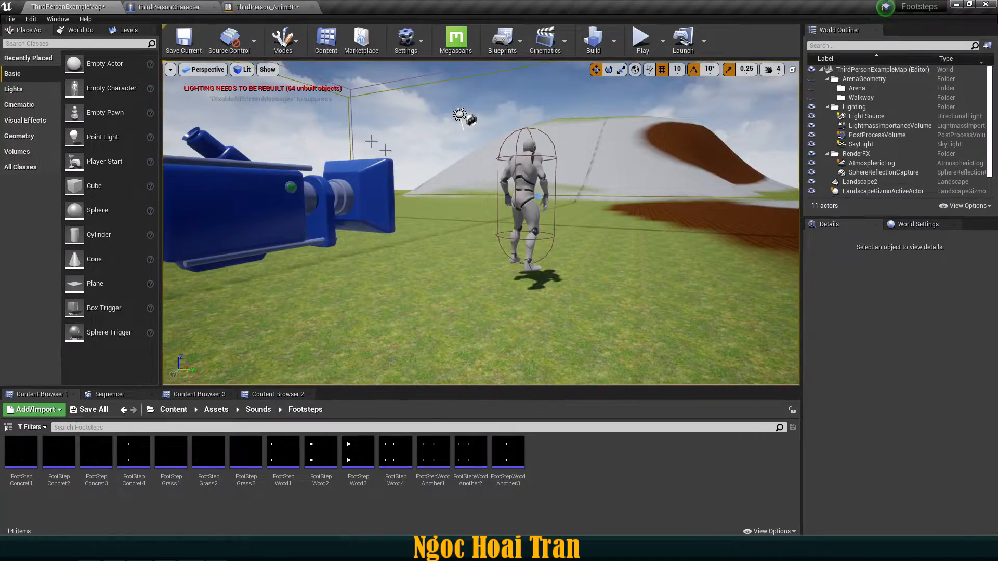
Step: Move the first Select Int node closer to the comparisons and connect its Return Value to input B of the second Select Int node
right_drag(481, 223, 481, 223)
right_drag(493, 161, 477, 191)
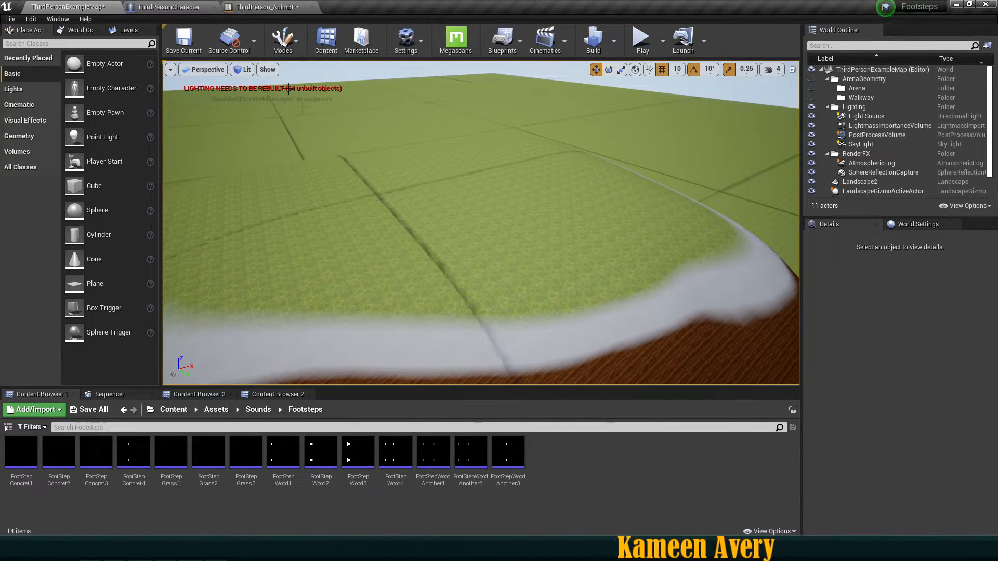
click(280, 6)
drag(555, 260, 515, 251)
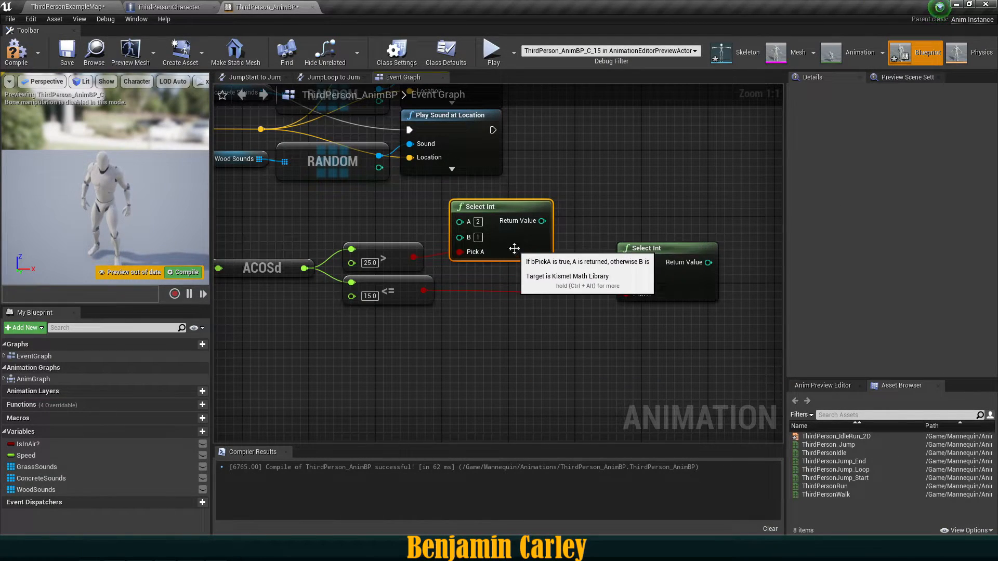
key(Return)
drag(588, 242, 608, 289)
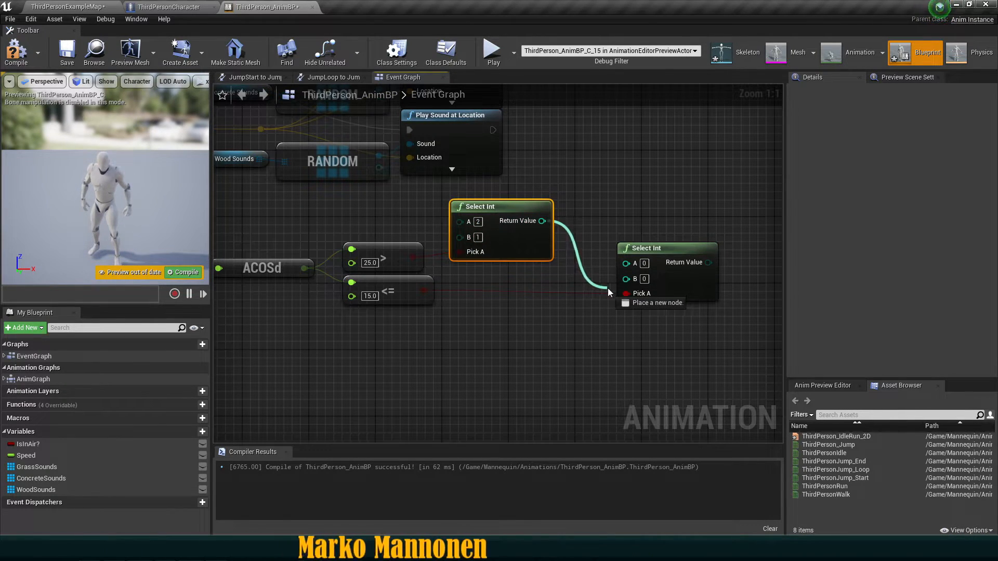
Step: Shift the second Select Int node slightly closer to the first one
right_drag(532, 320, 580, 286)
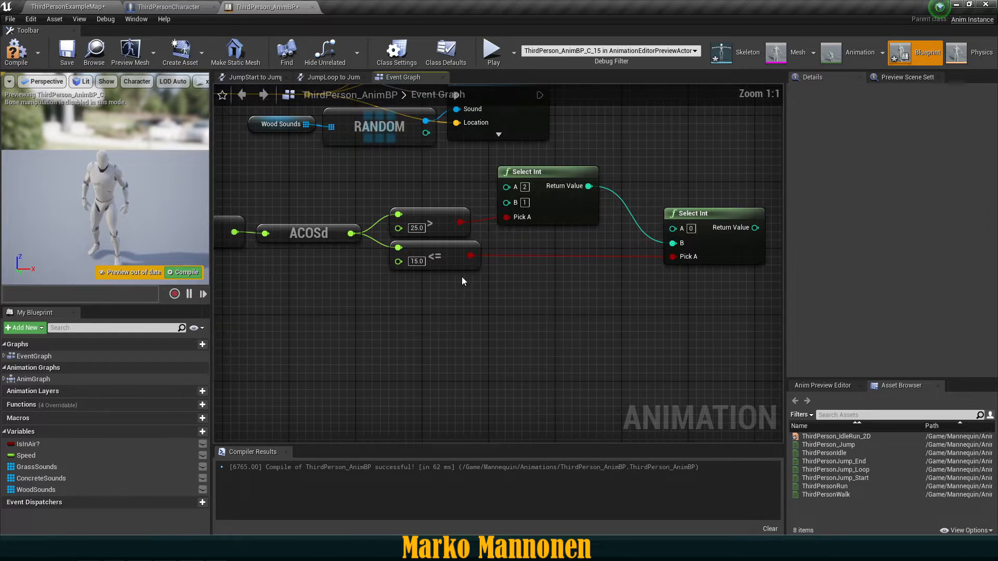
click(437, 260)
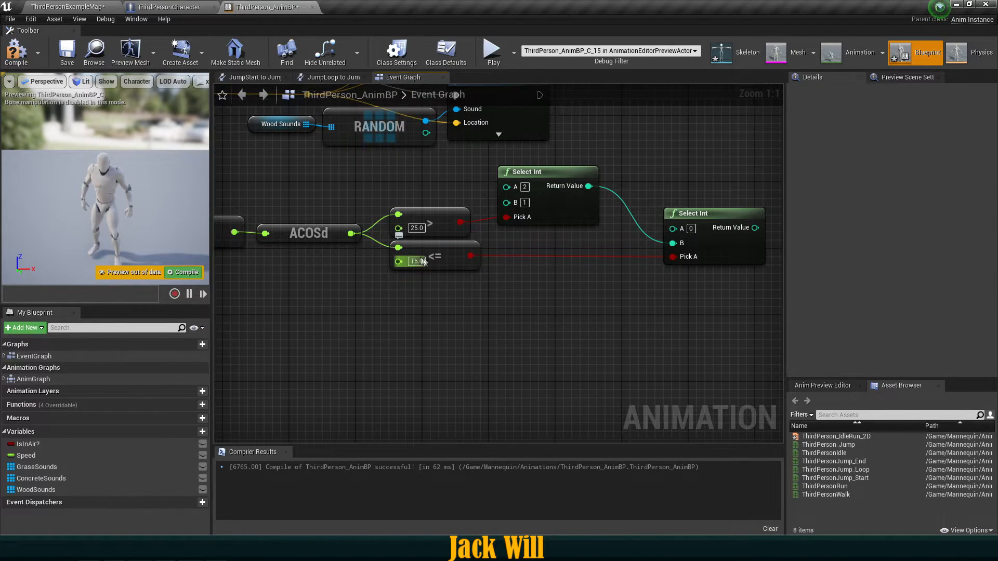
right_drag(497, 282, 466, 281)
right_drag(587, 259, 533, 265)
click(637, 238)
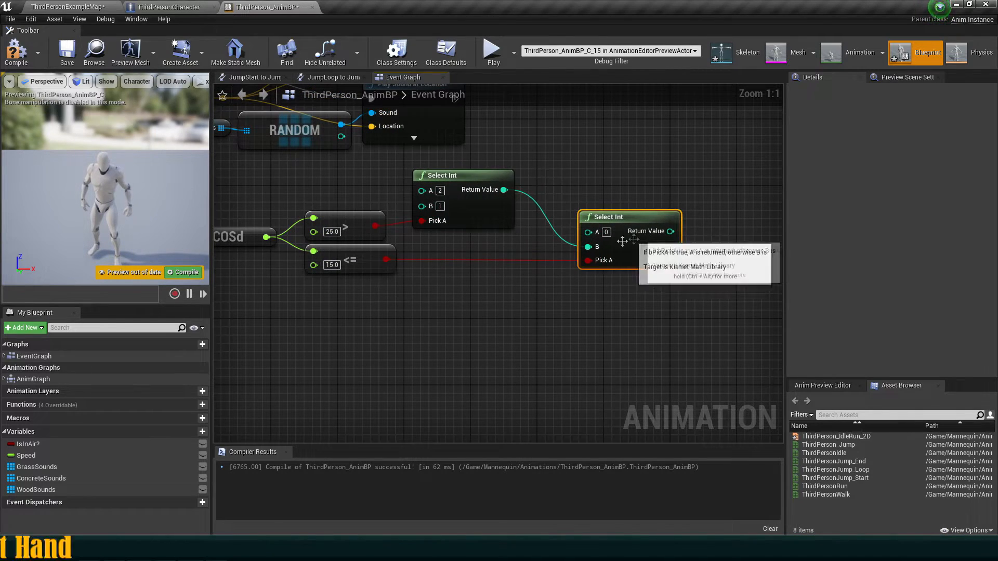
click(373, 269)
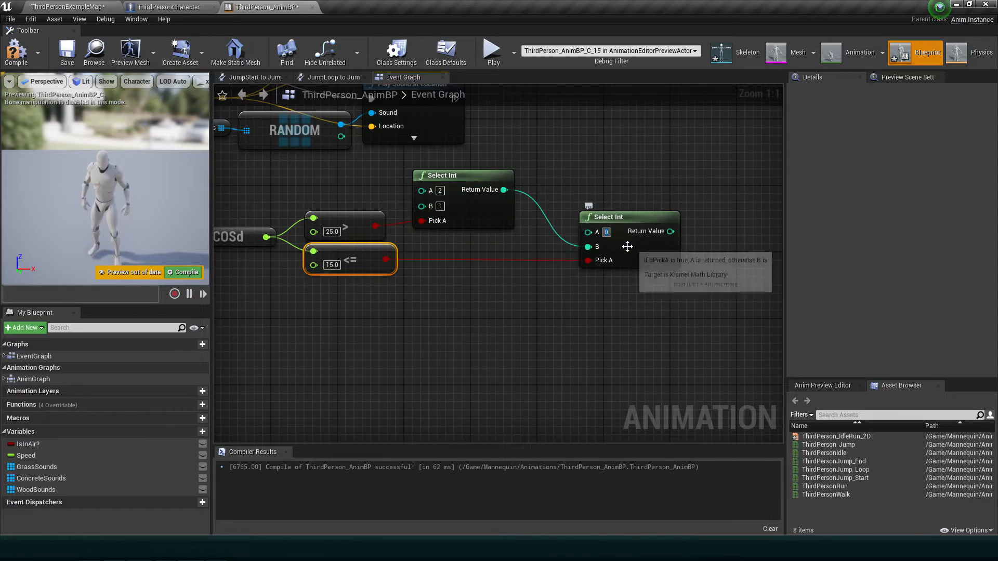
drag(628, 246, 611, 247)
click(443, 203)
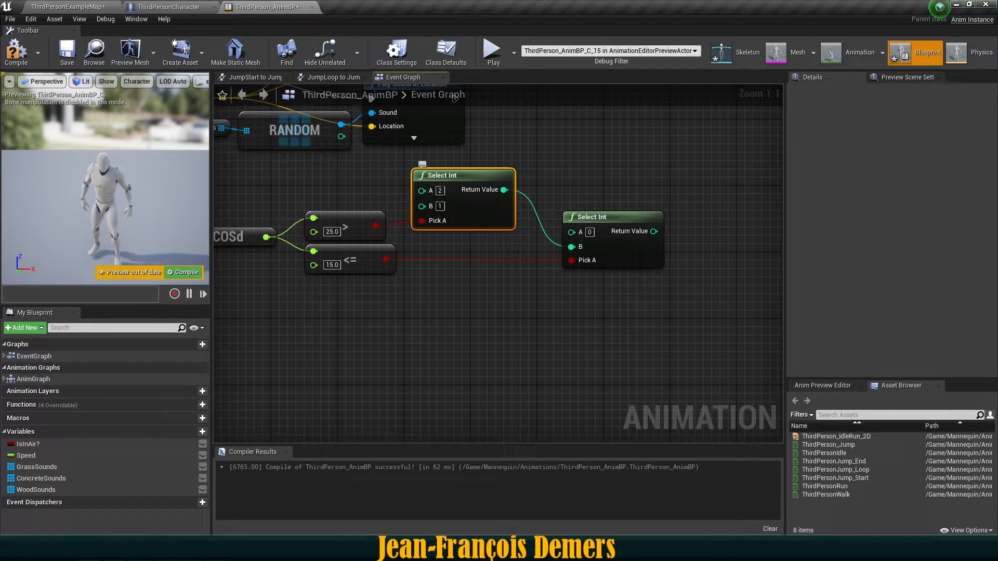
scroll(599, 248, down, 2)
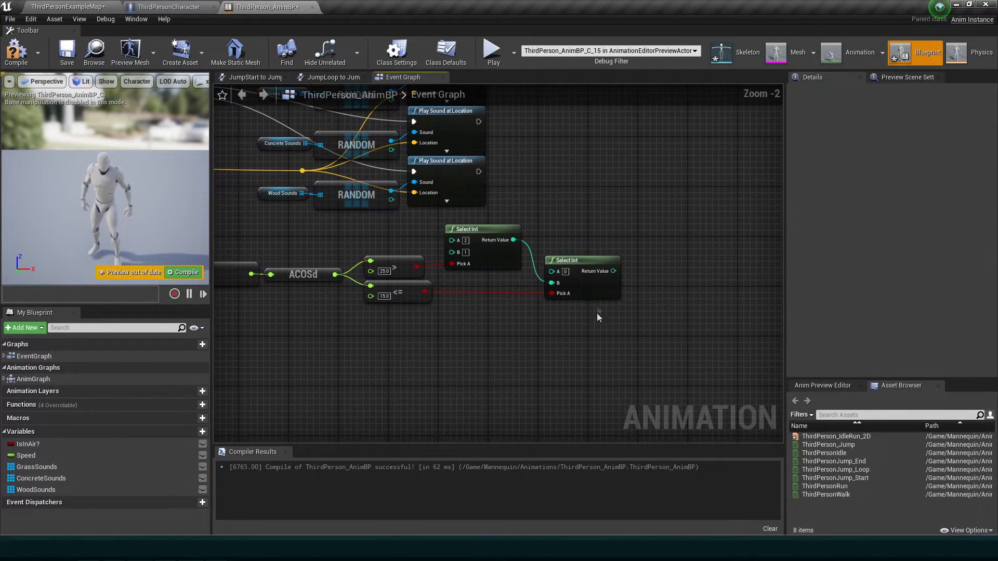
scroll(604, 274, up, 2)
drag(524, 283, 585, 215)
text(sw)
click(631, 295)
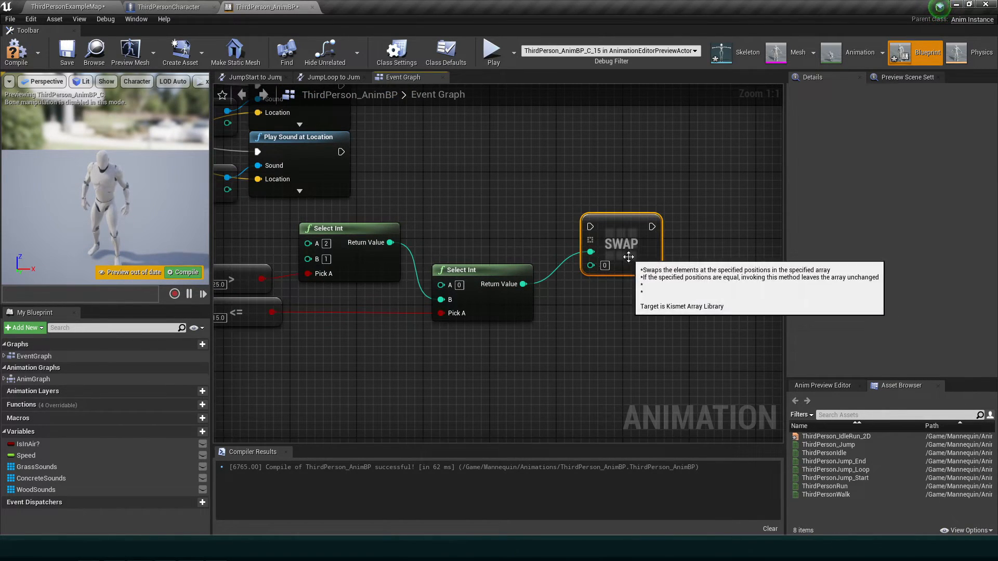
key(Delete)
Step: Add a Switch on Int node driven by the second Select Int's Return Value and place it higher in the graph
drag(524, 284, 563, 263)
text(sw)
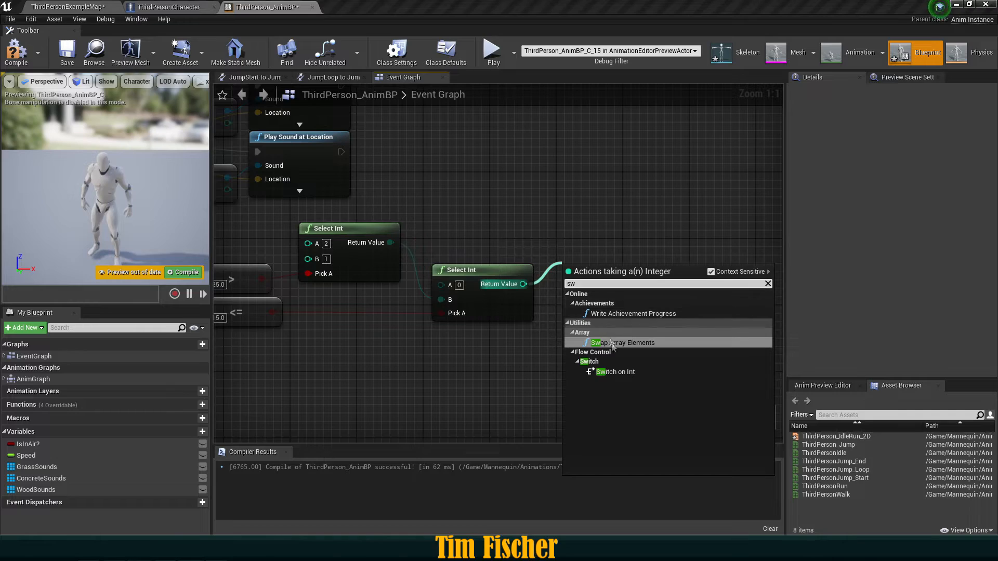
click(620, 373)
drag(611, 318, 621, 245)
Step: Connect the Auto output of the EPhysicalSurface switch to the Switch on Int node and give that node output pins 0, 1 and 2
scroll(644, 311, down, 3)
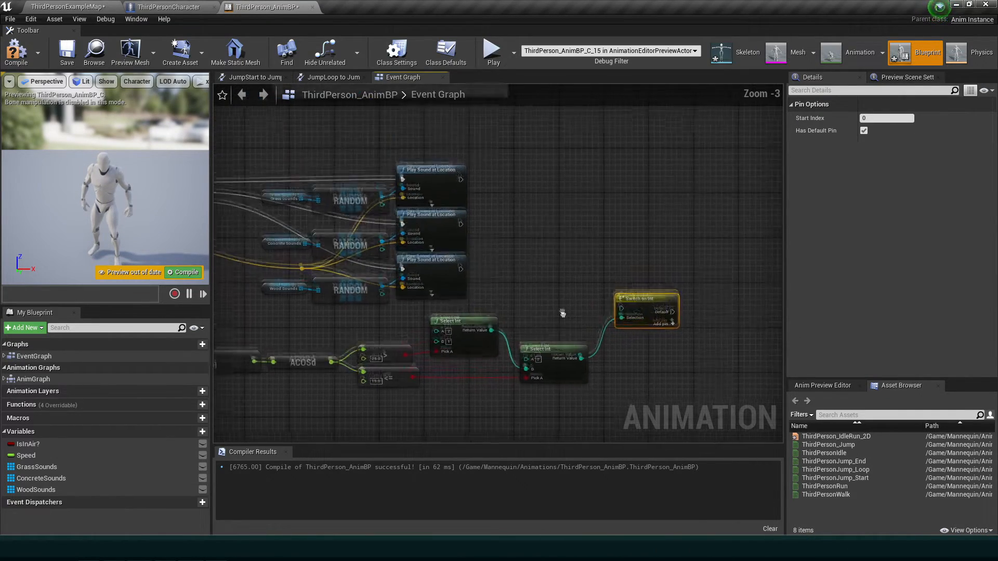
right_drag(416, 242, 507, 250)
click(267, 200)
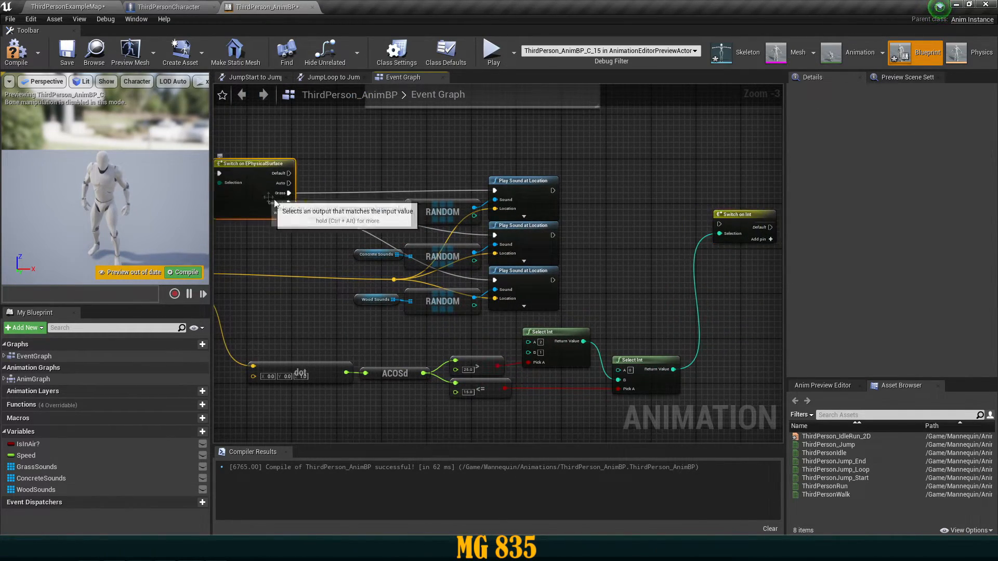
right_drag(268, 199, 346, 221)
scroll(317, 199, up, 3)
scroll(316, 199, down, 2)
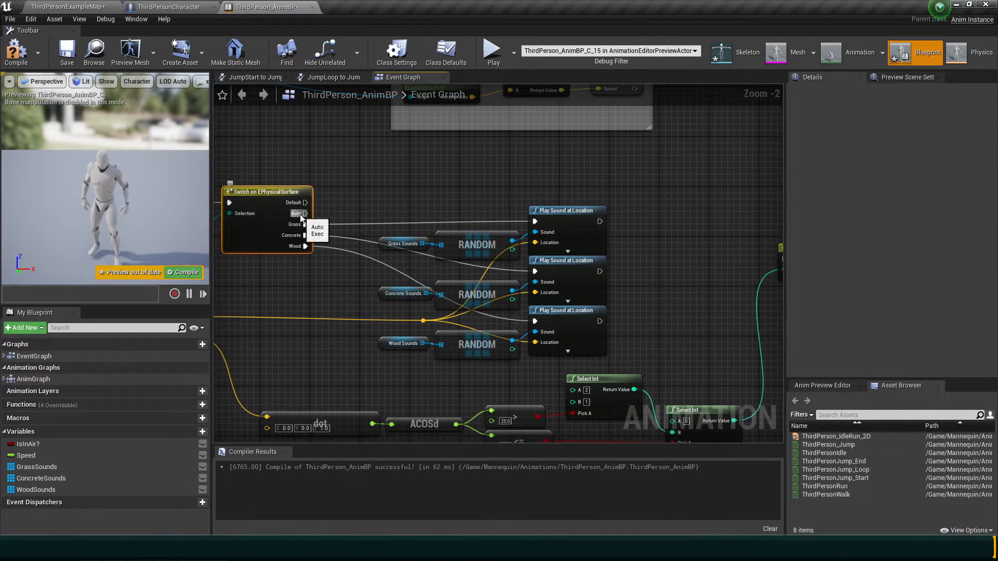
drag(750, 248, 722, 217)
right_drag(756, 295, 545, 311)
scroll(545, 310, up, 2)
click(554, 251)
scroll(556, 346, down, 3)
right_drag(555, 346, 682, 205)
Step: Examine how the angle comparisons and Select Int nodes map to the Switch on Int outputs
click(476, 279)
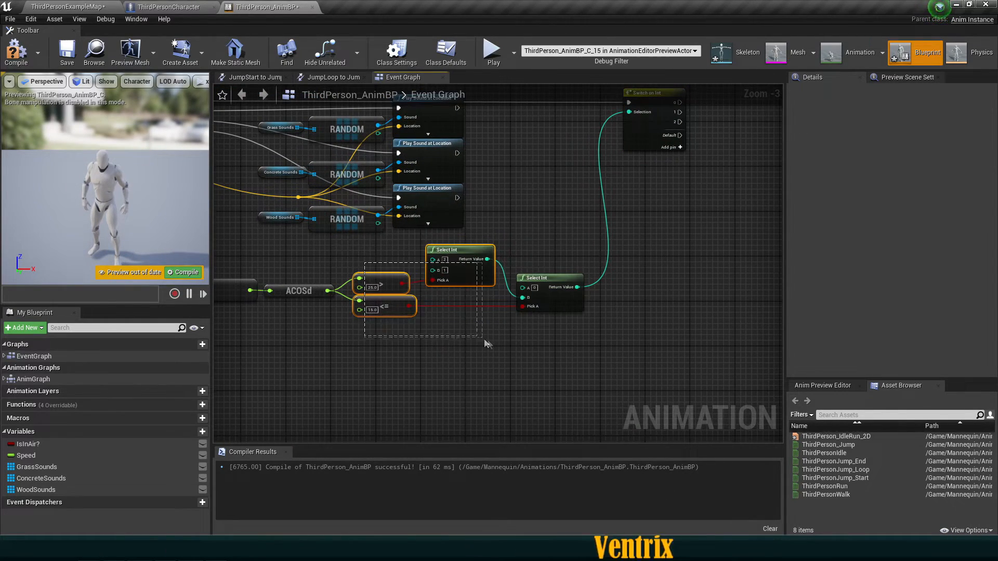
right_drag(651, 305, 489, 408)
scroll(496, 225, up, 3)
click(497, 225)
scroll(435, 289, down, 2)
right_drag(435, 290, 659, 258)
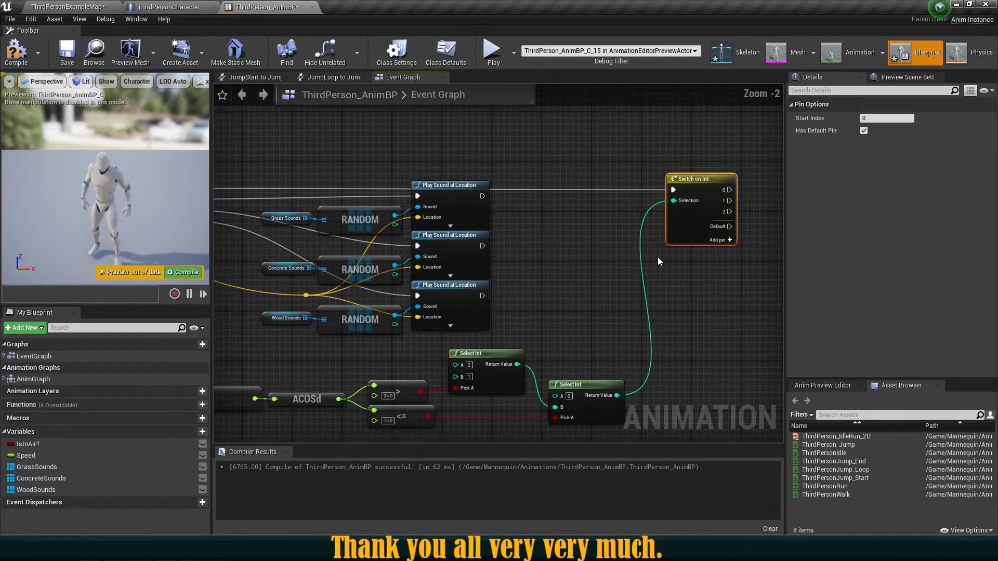
Step: Try placing a copy of the Grass, Concrete and Wood sound chains beyond the Switch on Int node
right_drag(504, 290, 588, 265)
scroll(383, 201, up, 2)
drag(453, 237, 607, 345)
right_drag(733, 310, 372, 307)
scroll(371, 307, down, 2)
key(ctrl+v)
drag(730, 295, 747, 245)
scroll(633, 233, up, 2)
right_drag(624, 232, 516, 250)
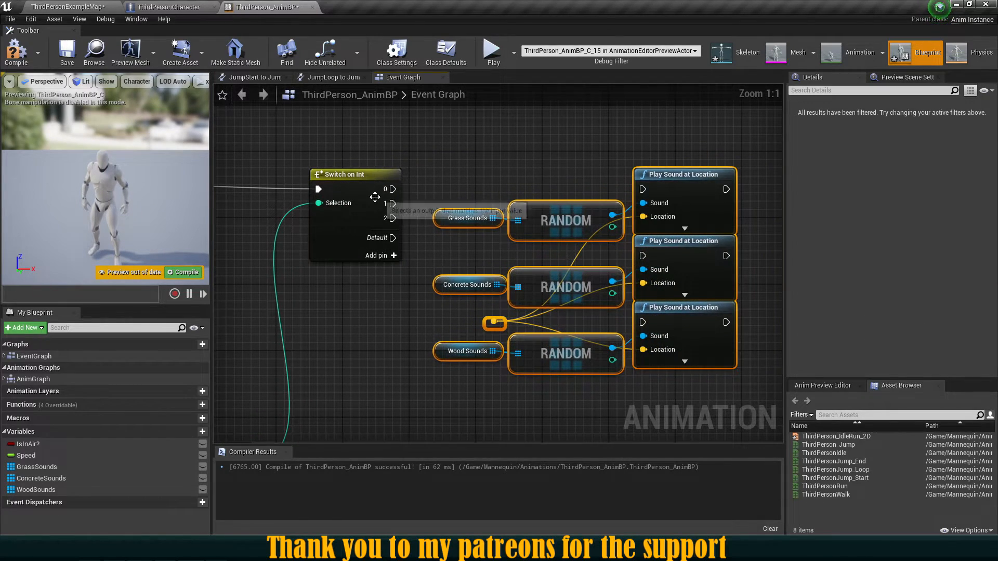
scroll(353, 241, down, 2)
right_drag(354, 241, 713, 233)
right_drag(585, 267, 465, 261)
right_drag(554, 276, 405, 282)
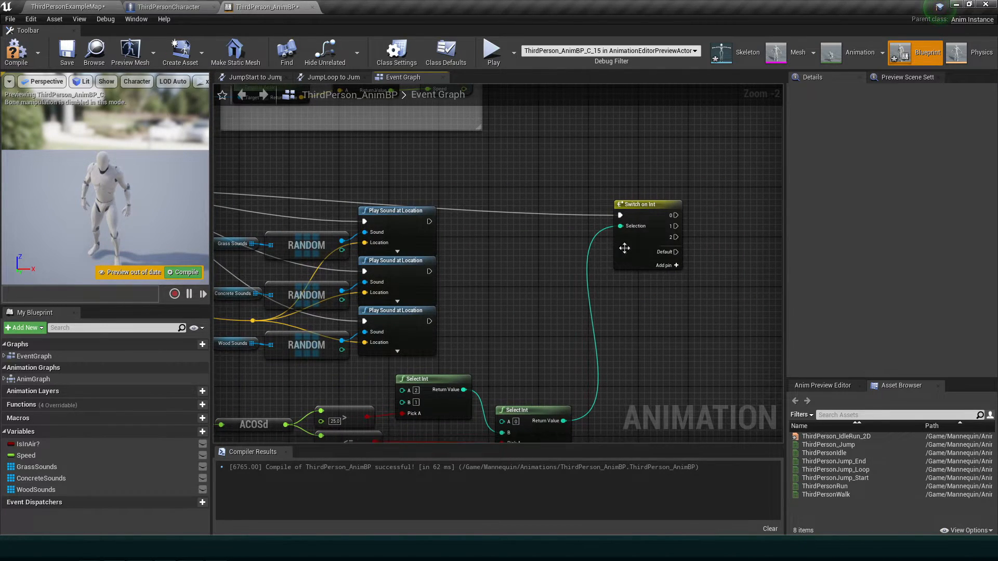
Step: Move the Switch on Int node directly above the first Play Sound at Location node
drag(626, 252, 375, 188)
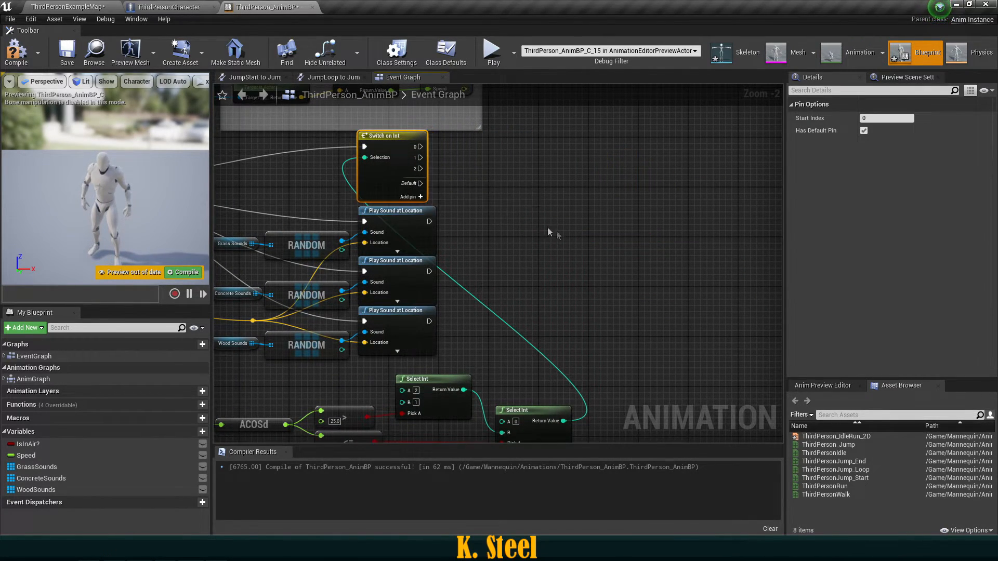
right_drag(557, 235, 746, 93)
scroll(436, 255, down, 2)
right_drag(613, 200, 591, 283)
scroll(590, 283, up, 1)
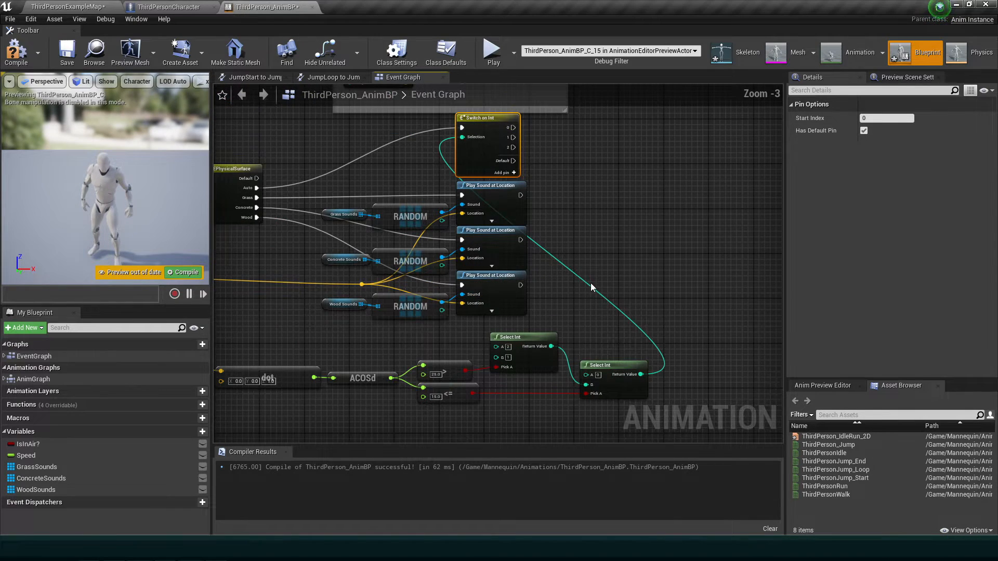
Step: Add two reroute nodes to the Selection wire and arrange them so it runs around the Play Sound at Location nodes
click(587, 286)
double_click(589, 287)
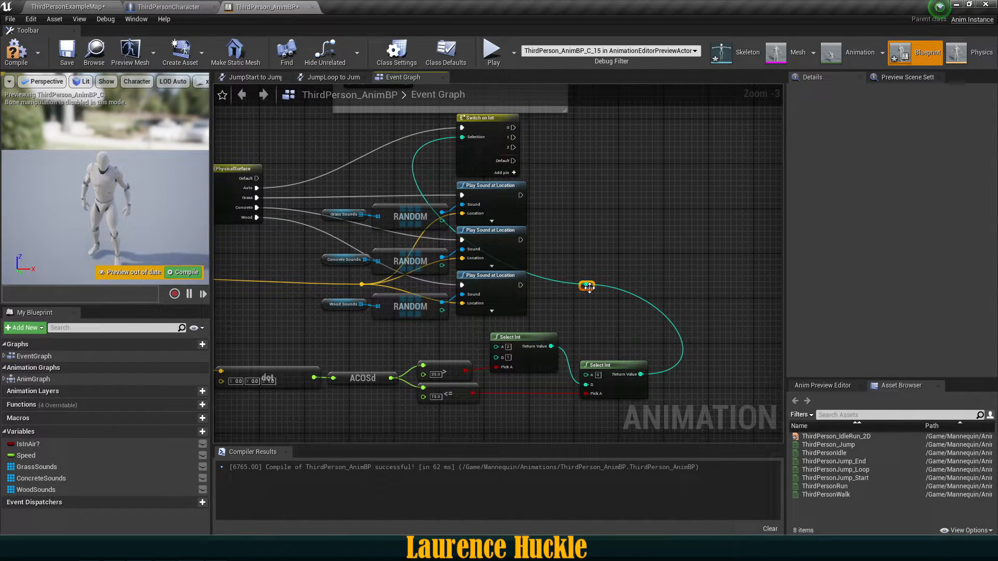
drag(585, 286, 454, 186)
double_click(597, 176)
click(590, 212)
right_drag(583, 214, 692, 260)
scroll(640, 257, up, 1)
scroll(636, 270, up, 1)
click(574, 168)
right_drag(645, 220, 600, 133)
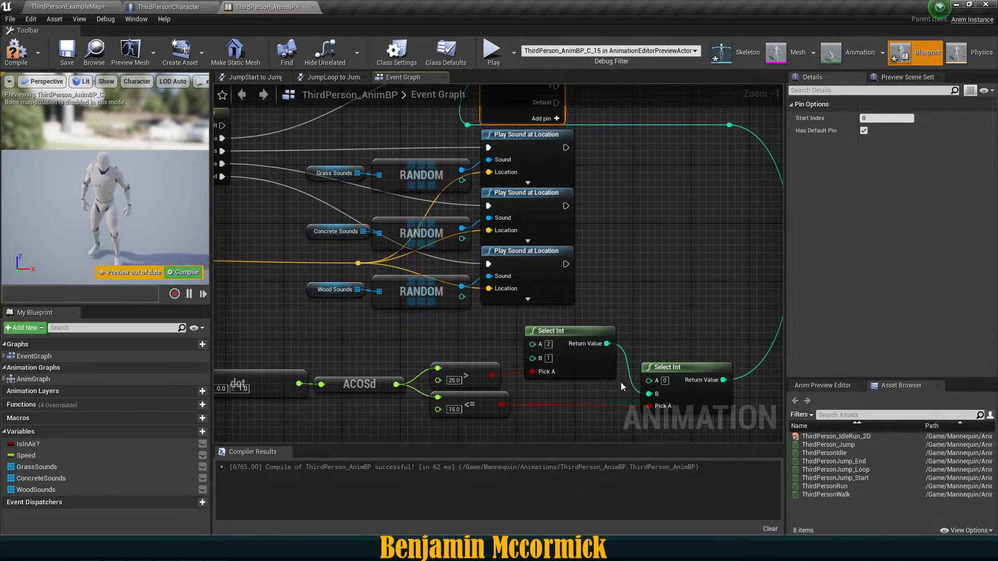
Step: Connect Switch on Int outputs 0, 1 and 2 to the existing Grass, Concrete and Wood Play Sound at Location nodes respectively
click(662, 387)
right_drag(545, 109, 558, 192)
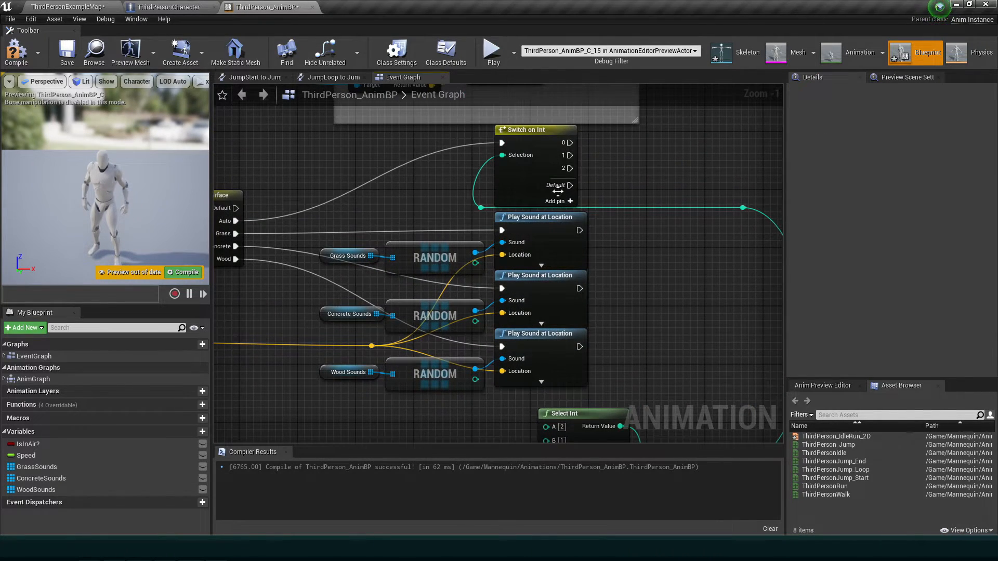
drag(568, 143, 505, 234)
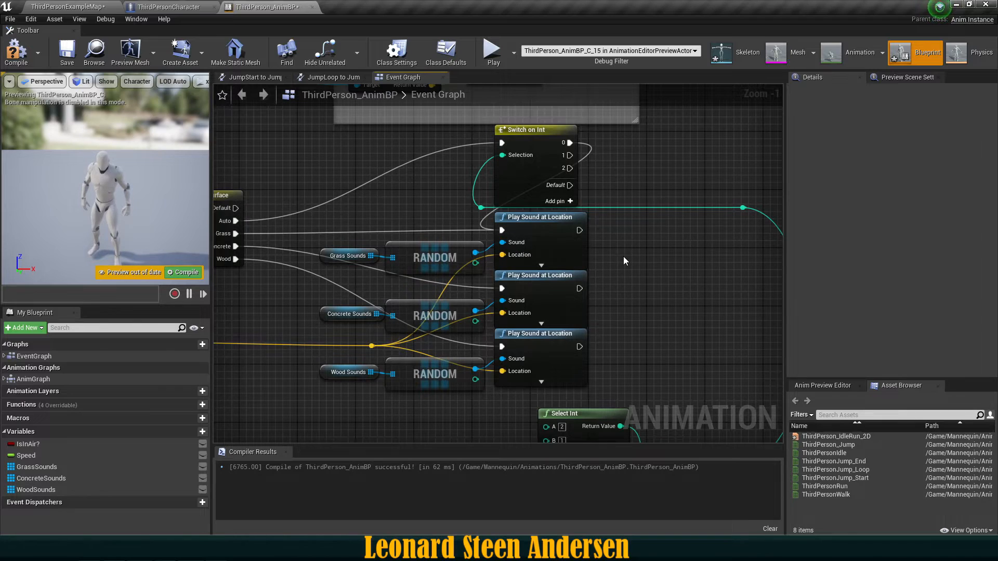
right_drag(548, 177, 480, 95)
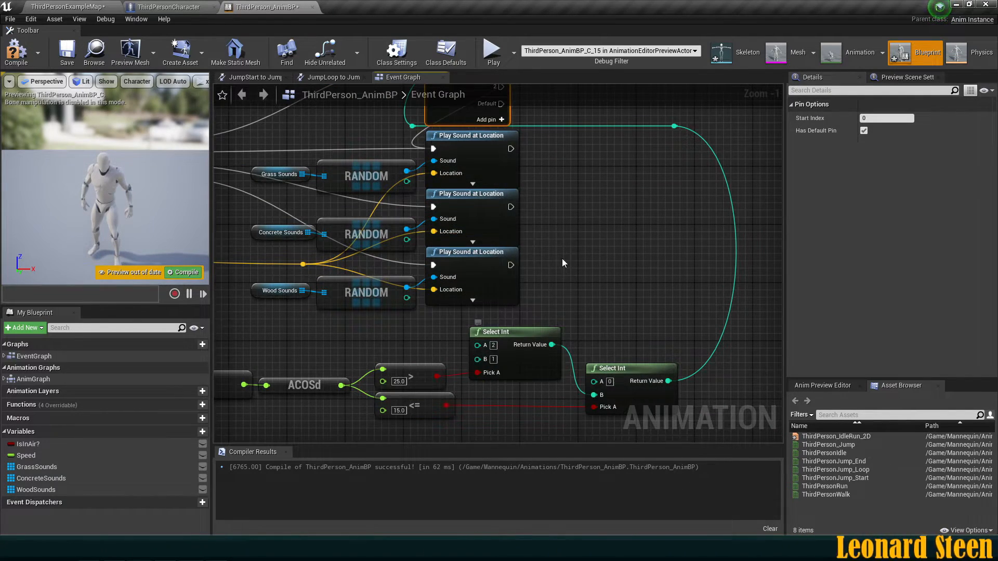
right_drag(563, 258, 641, 359)
drag(576, 174, 511, 307)
drag(578, 188, 512, 366)
right_drag(654, 342, 617, 319)
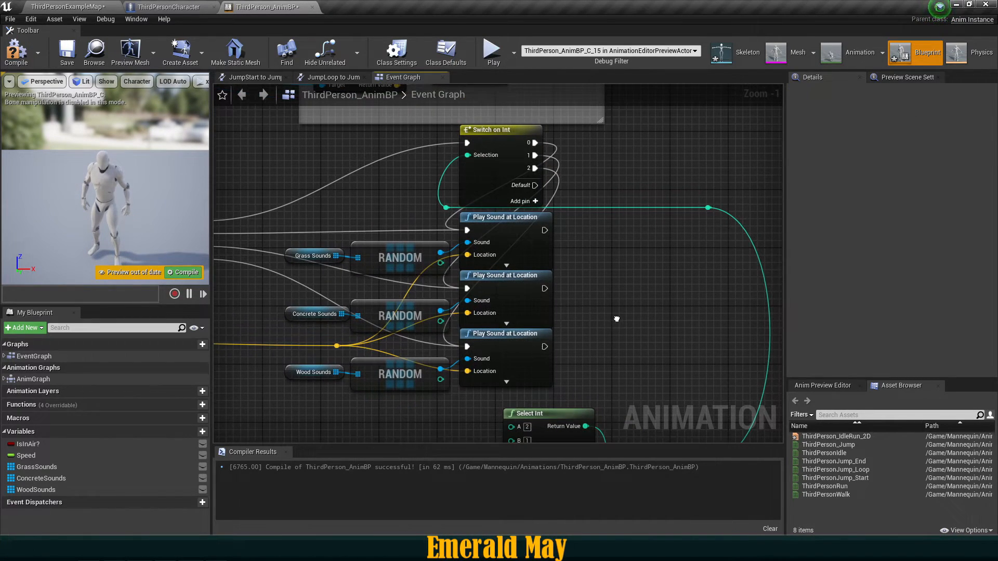
Step: Duplicate the Grass, Concrete and Wood sound chains with their Play Sound at Location nodes and place the copies beyond the originals
right_drag(574, 277, 562, 279)
drag(582, 363, 254, 255)
key(ctrl+c)
right_drag(656, 332, 436, 339)
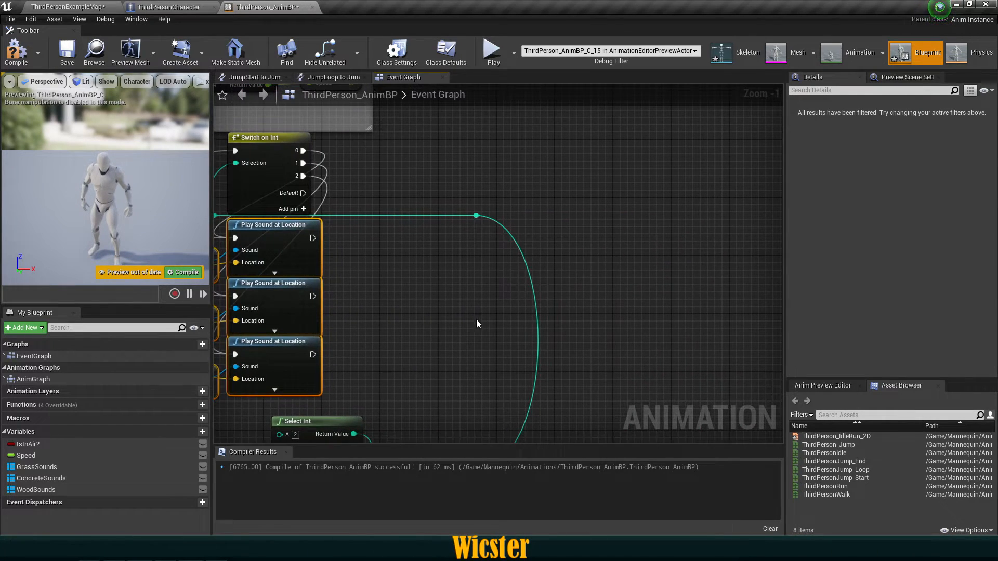
key(ctrl+v)
drag(626, 273, 764, 275)
right_drag(515, 283, 532, 235)
Step: Place the Switch on Int node before the copied sound chains and replace its rerouted Selection wire with a direct one from the second Select Int
scroll(532, 235, down, 2)
drag(370, 179, 583, 300)
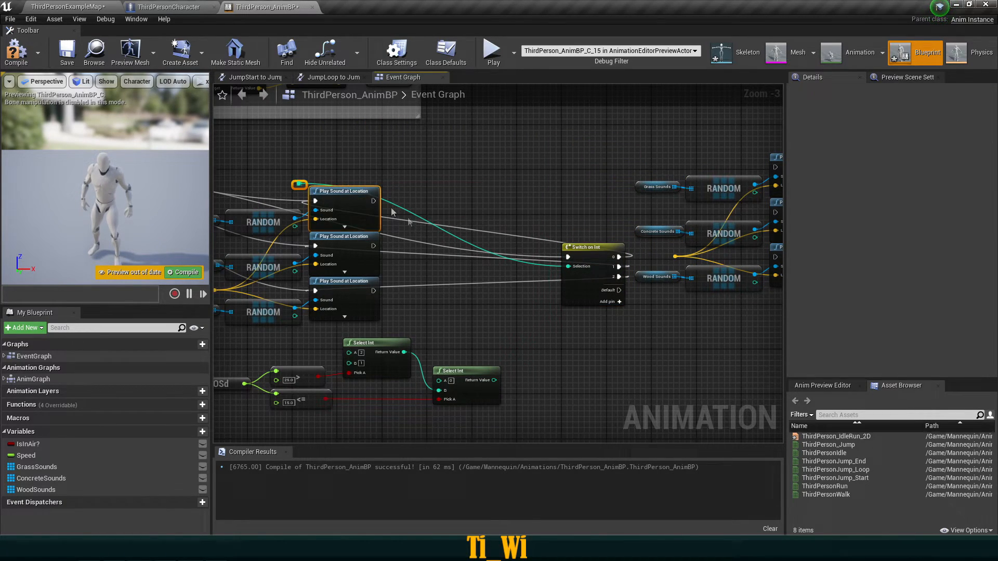
key(ctrl+z)
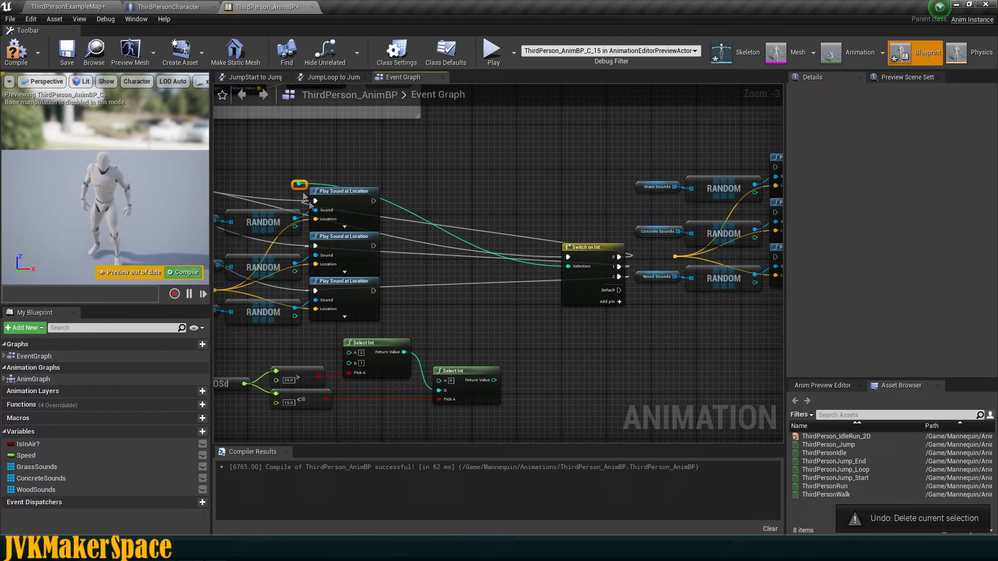
key(Delete)
drag(494, 380, 559, 201)
Step: Connect Switch on Int outputs 0, 1 and 2 to the copied Grass, Concrete and Wood Play Sound at Location nodes respectively
right_drag(497, 231, 631, 277)
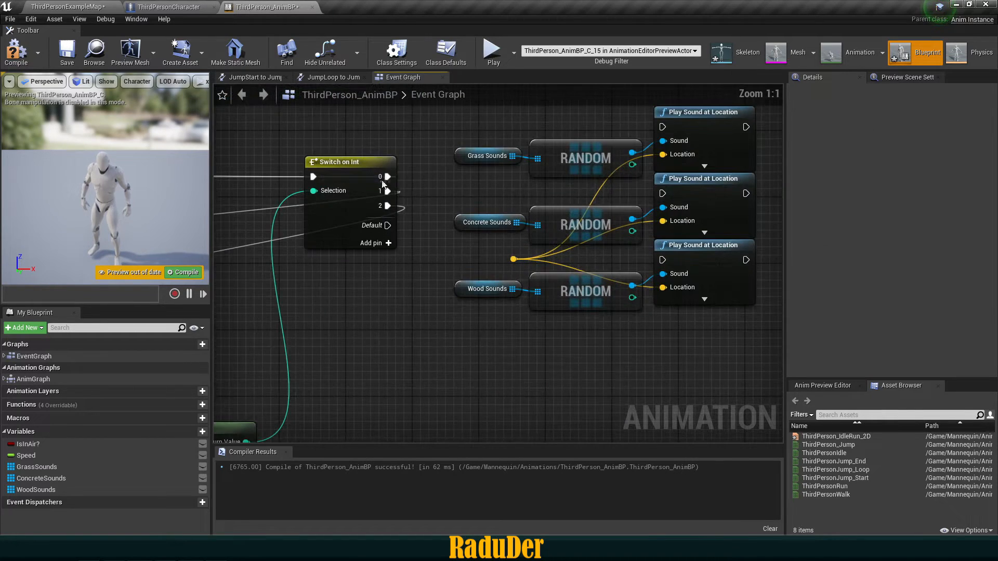
drag(387, 176, 661, 127)
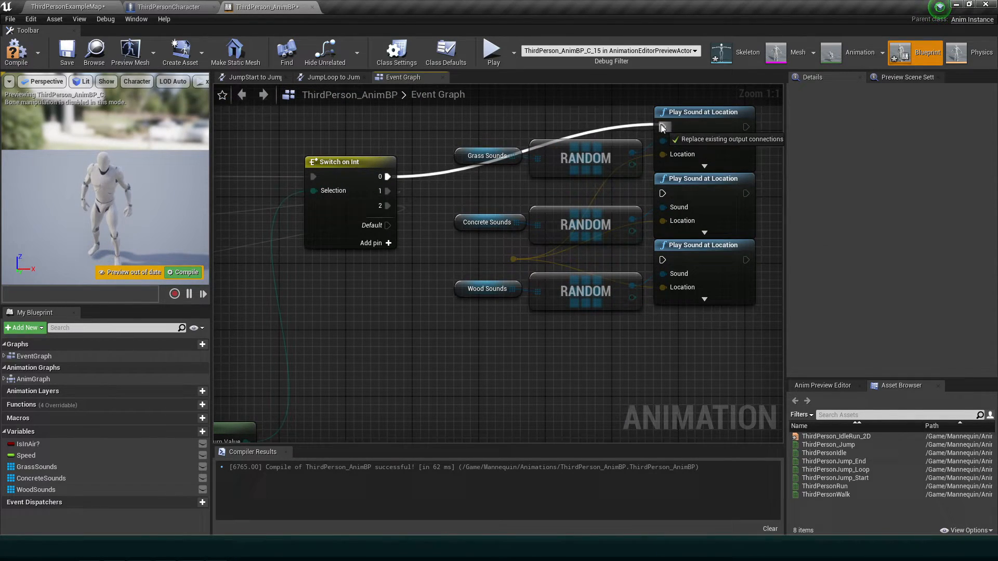
drag(387, 191, 662, 194)
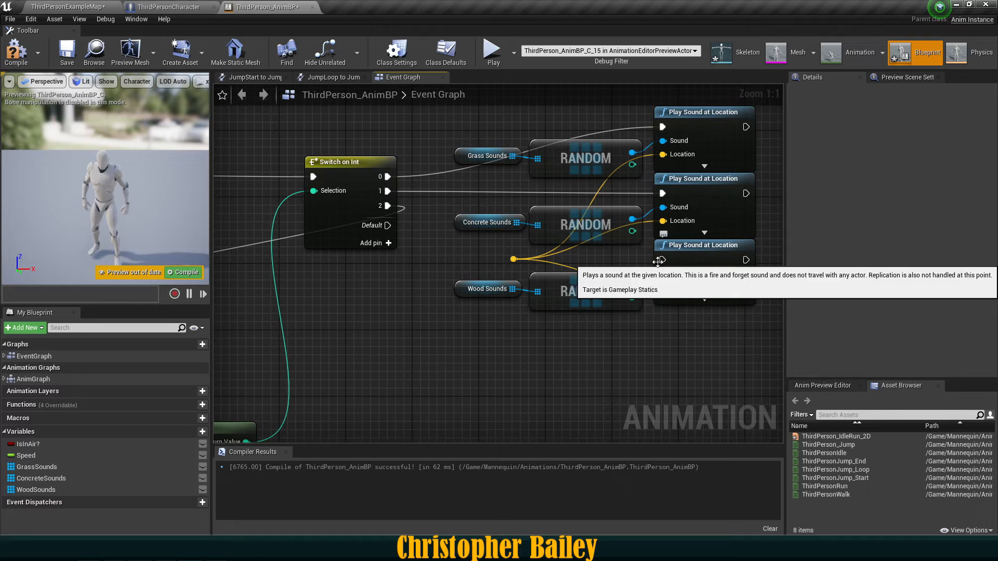
drag(660, 259, 478, 229)
drag(391, 222, 386, 206)
scroll(392, 276, down, 2)
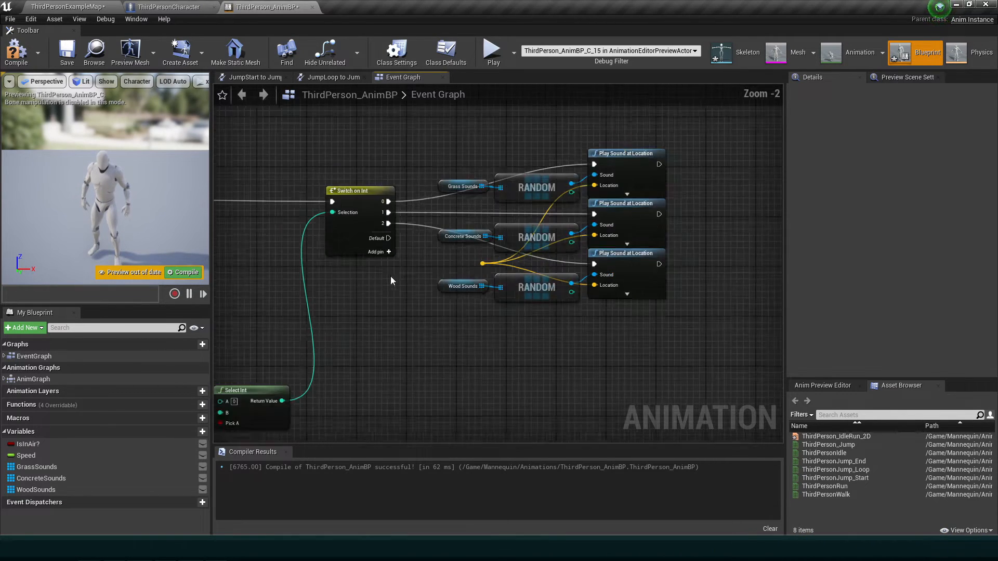
Step: Wire the Impact Point location from the original sound chains' reroute node to the reroute node feeding the copied chains
right_drag(273, 291, 551, 282)
drag(252, 291, 749, 251)
scroll(647, 306, down, 2)
mouse_move(646, 306)
right_down()
mouse_move(524, 292)
mouse_move(644, 307)
right_up()
scroll(551, 305, up, 1)
scroll(551, 305, down, 1)
scroll(386, 221, up, 1)
right_drag(556, 261, 450, 248)
scroll(451, 247, down, 1)
Step: Shift the Switch on Int node and copied sound chains slightly upward, and compile and save the animation blueprint
drag(490, 191, 712, 295)
drag(534, 251, 534, 217)
click(550, 291)
right_drag(553, 298, 651, 268)
scroll(577, 306, down, 1)
scroll(588, 307, up, 1)
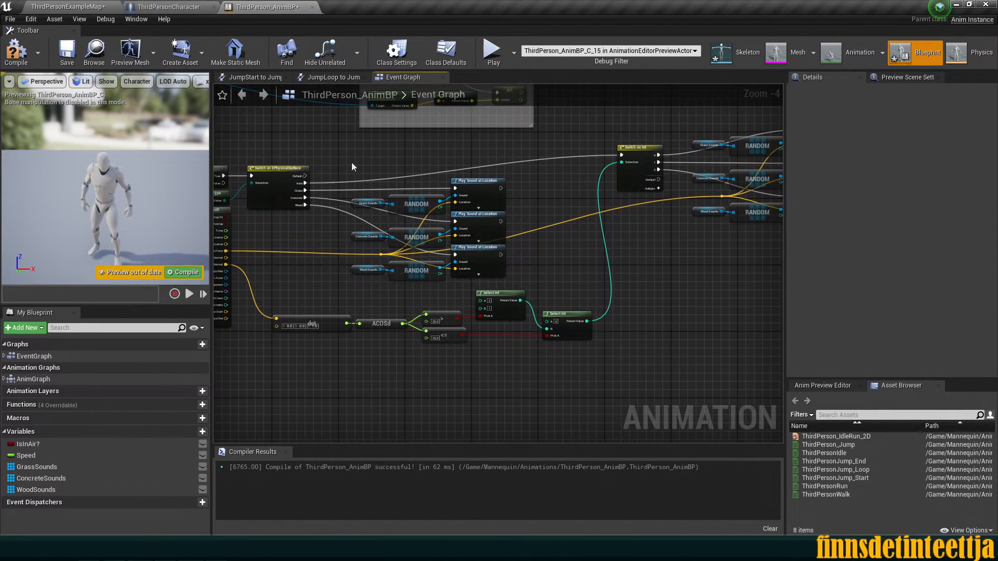
click(67, 52)
Step: Insert a Print String node between the surface switch's Auto output and Switch on Int, placing it above the original sound chains
right_drag(564, 277, 597, 226)
scroll(598, 225, up, 1)
scroll(500, 276, up, 1)
scroll(501, 271, down, 1)
right_drag(501, 271, 671, 280)
scroll(458, 289, up, 1)
right_drag(427, 277, 473, 382)
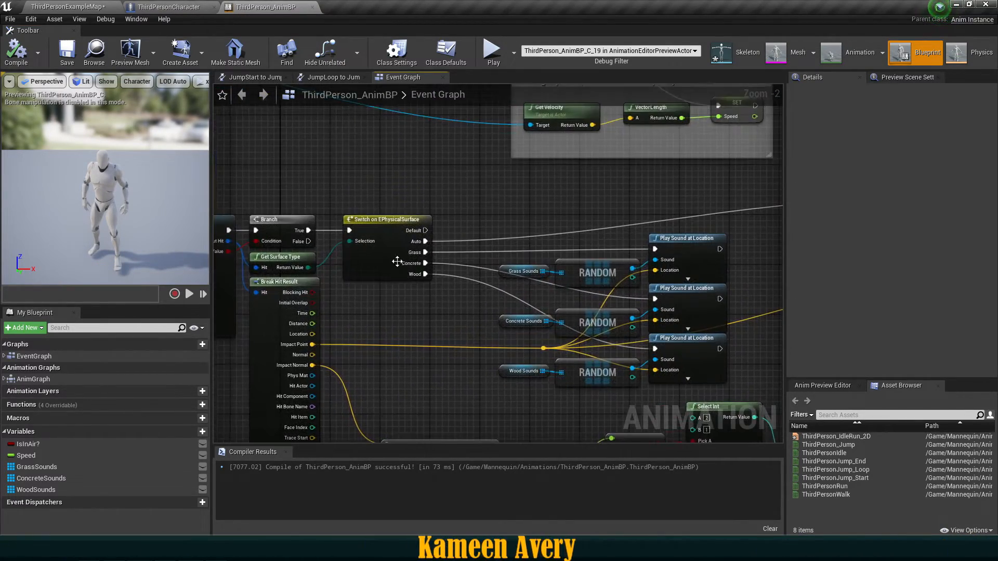
click(395, 239)
scroll(440, 248, up, 2)
drag(421, 241, 545, 195)
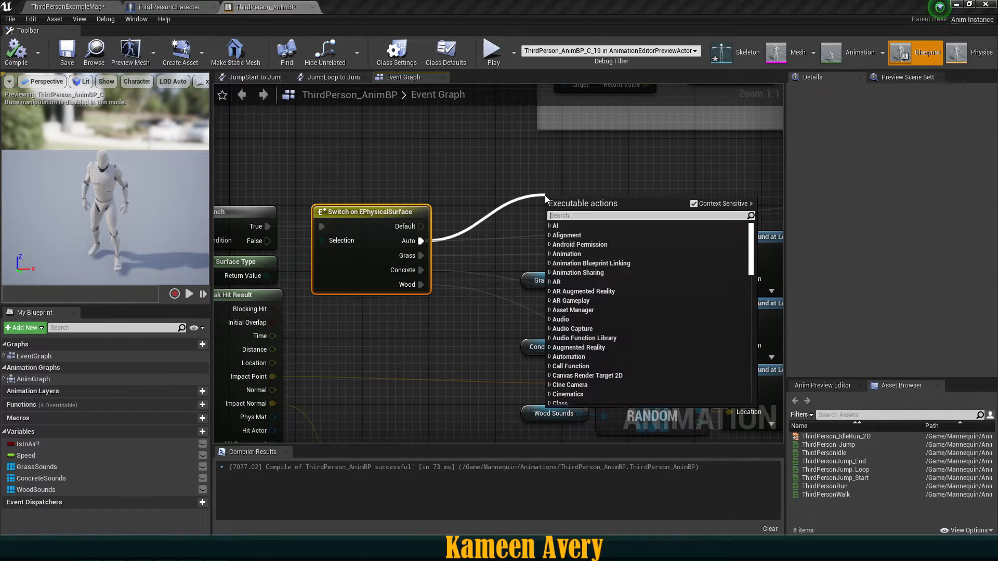
text(pri)
click(591, 319)
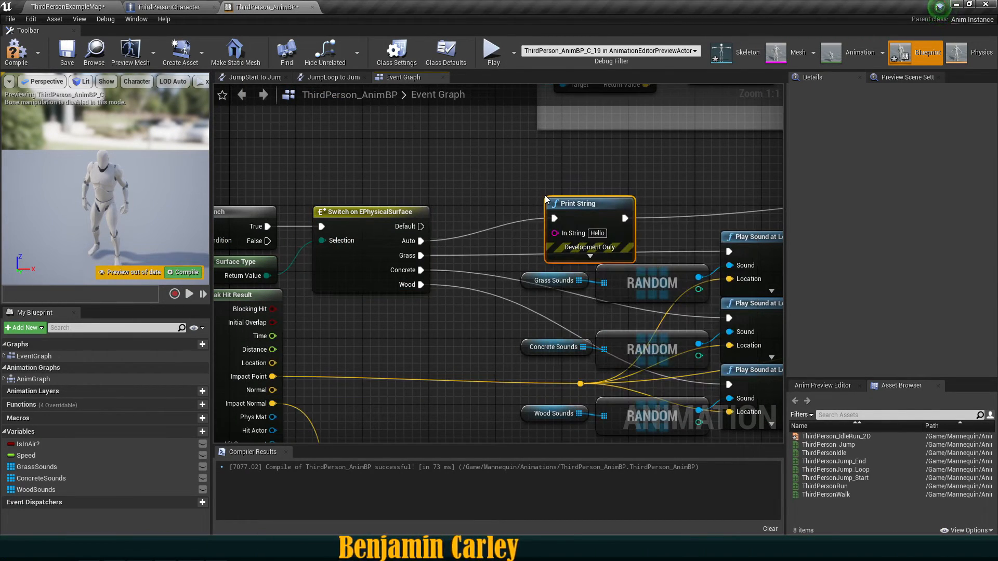
drag(614, 220, 618, 182)
scroll(619, 181, down, 2)
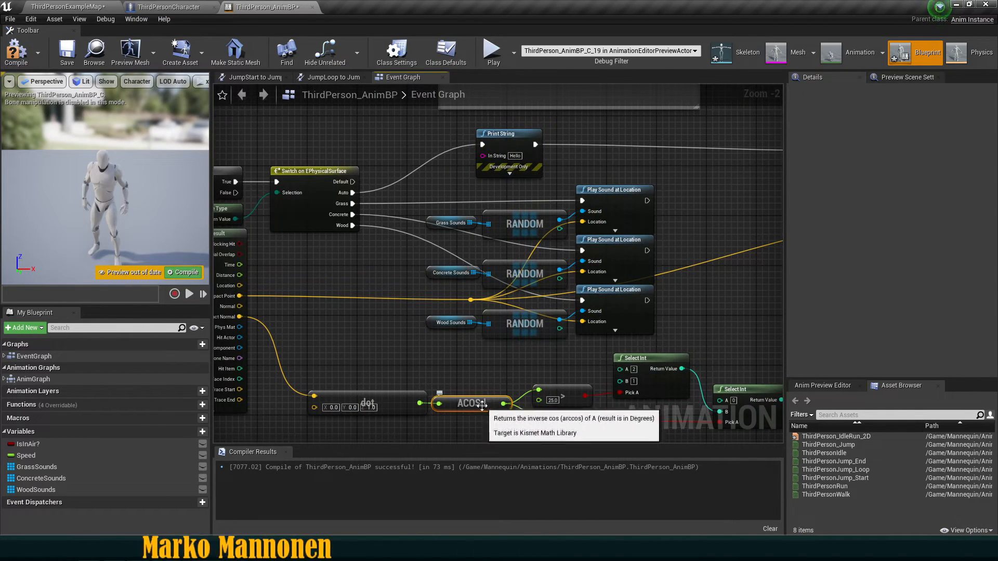
Step: Connect the ACOSd result to Print String's In String through a float-to-string conversion node placed beside it
drag(503, 404, 439, 227)
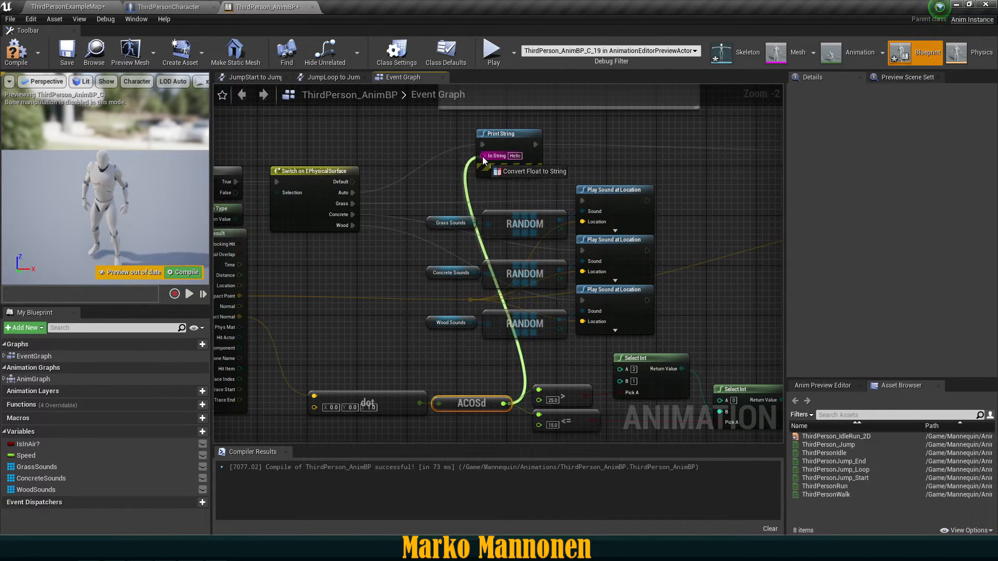
drag(482, 157, 483, 156)
drag(478, 281, 434, 158)
click(454, 180)
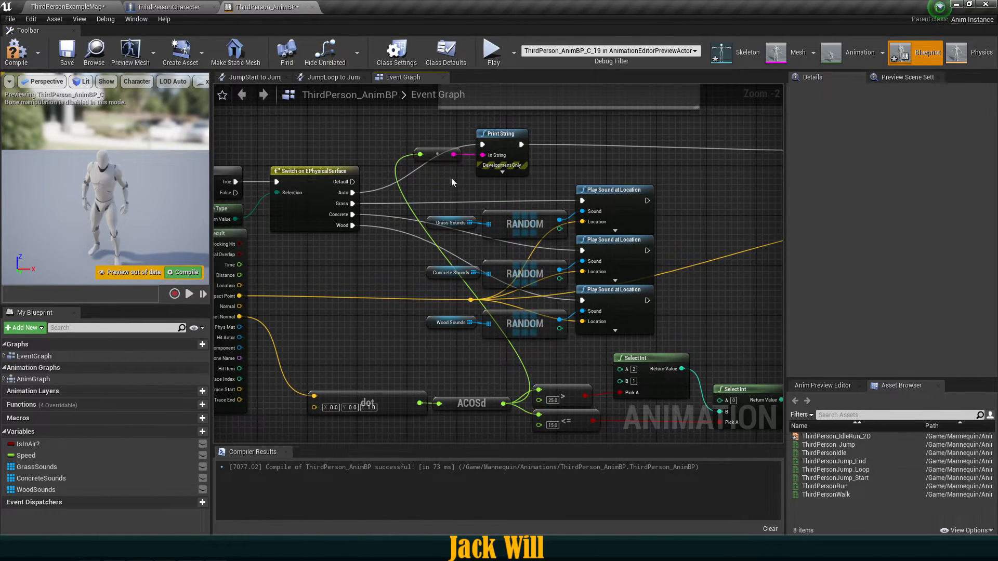
Step: Compile the blueprint and playtest the example map, running across the slopes to compare printed angles with the terrain materials
right_drag(468, 202, 443, 183)
click(541, 403)
right_drag(536, 406, 490, 385)
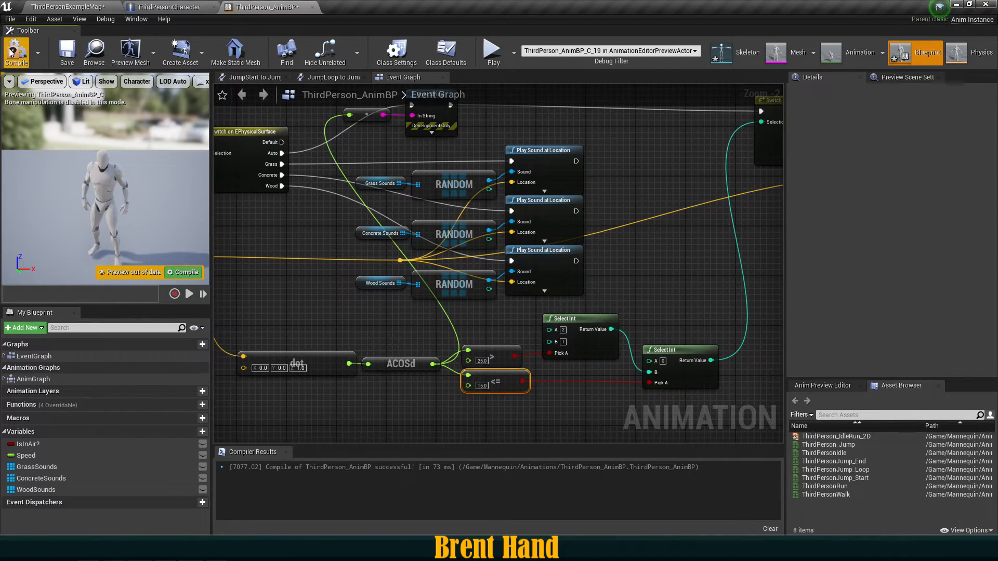
click(104, 7)
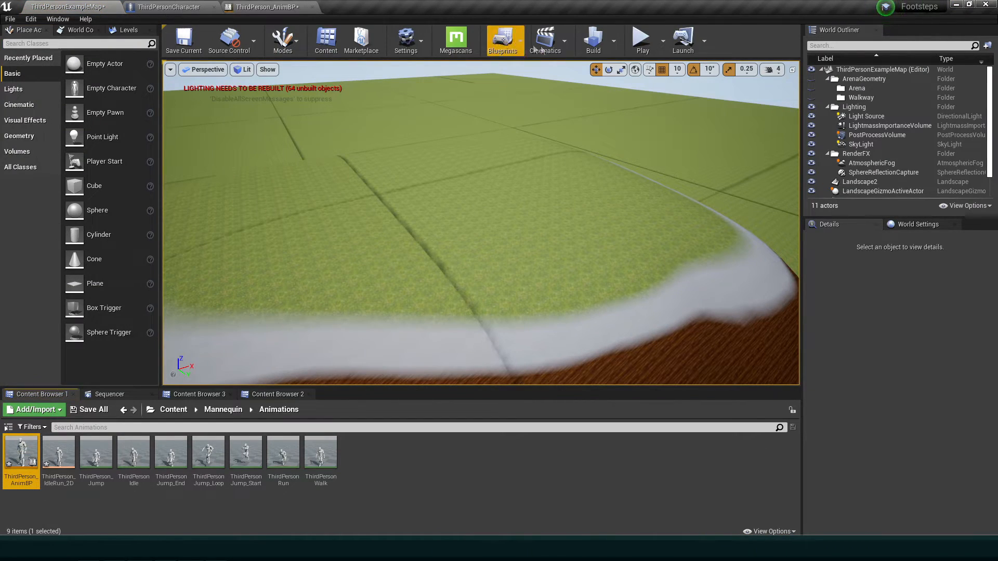
click(631, 51)
key(w)
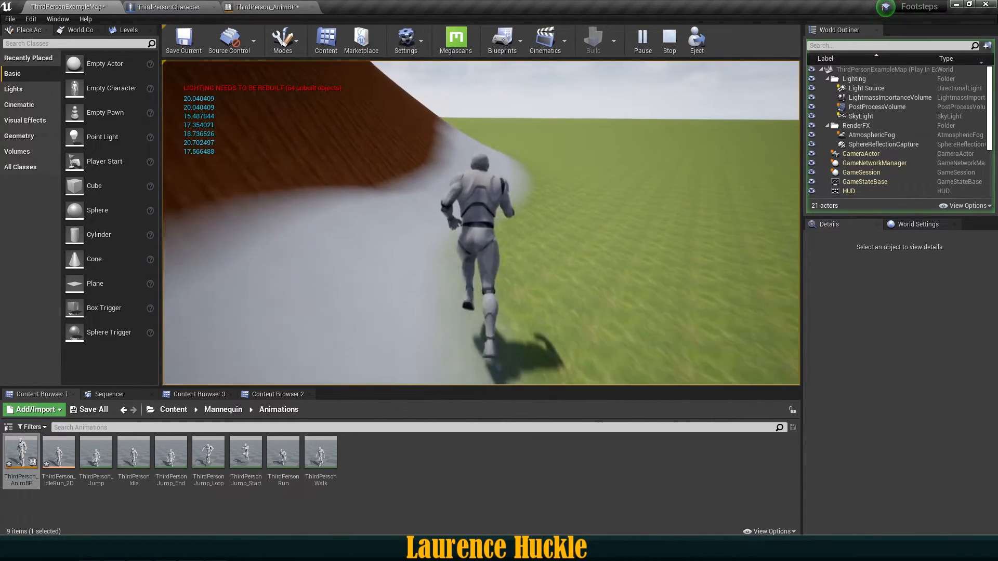
key(Escape)
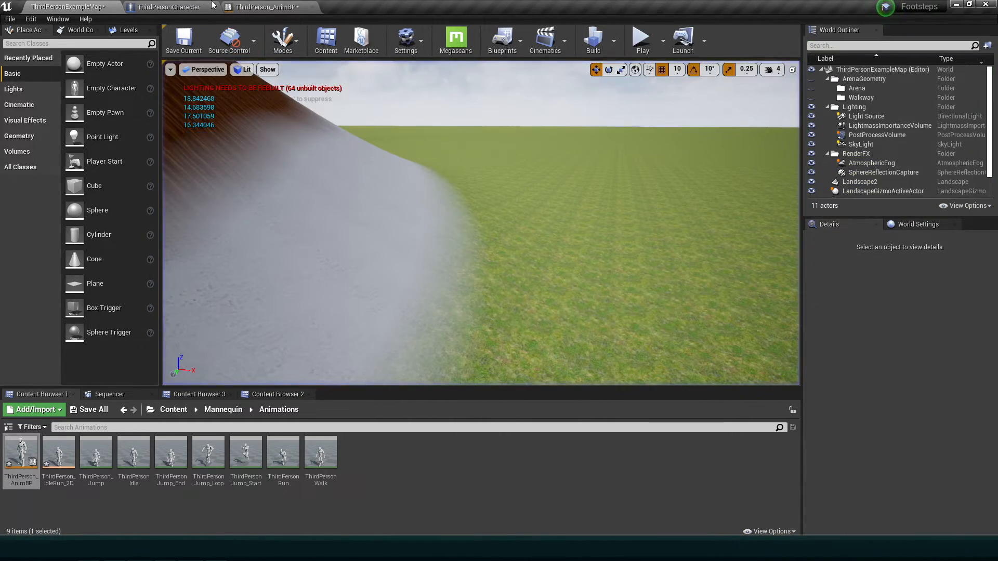
Step: Set the less-than-or-equal angle comparison's threshold to 17 in the animation blueprint
click(266, 6)
scroll(483, 385, up, 3)
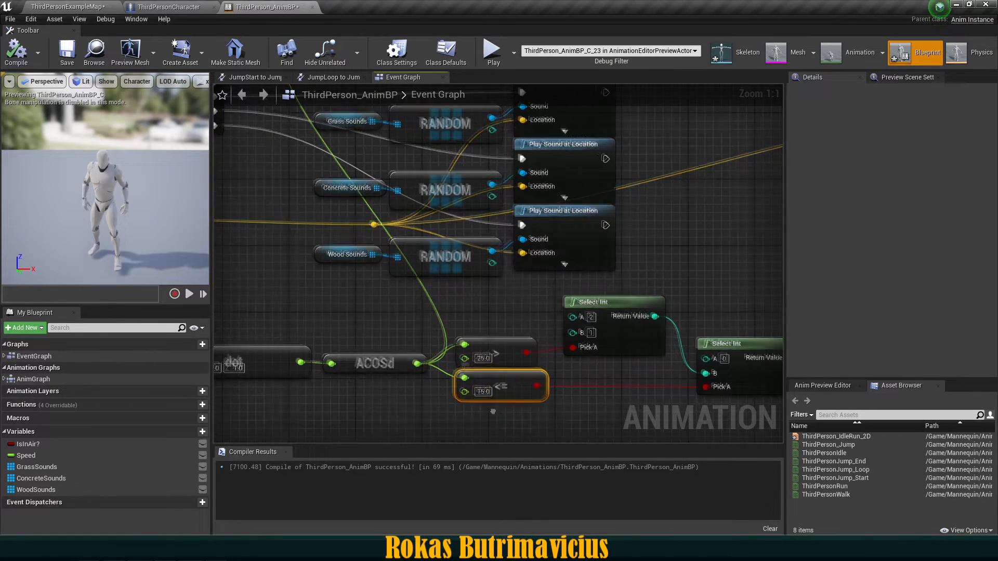
right_drag(492, 411, 435, 338)
text(17)
key(Return)
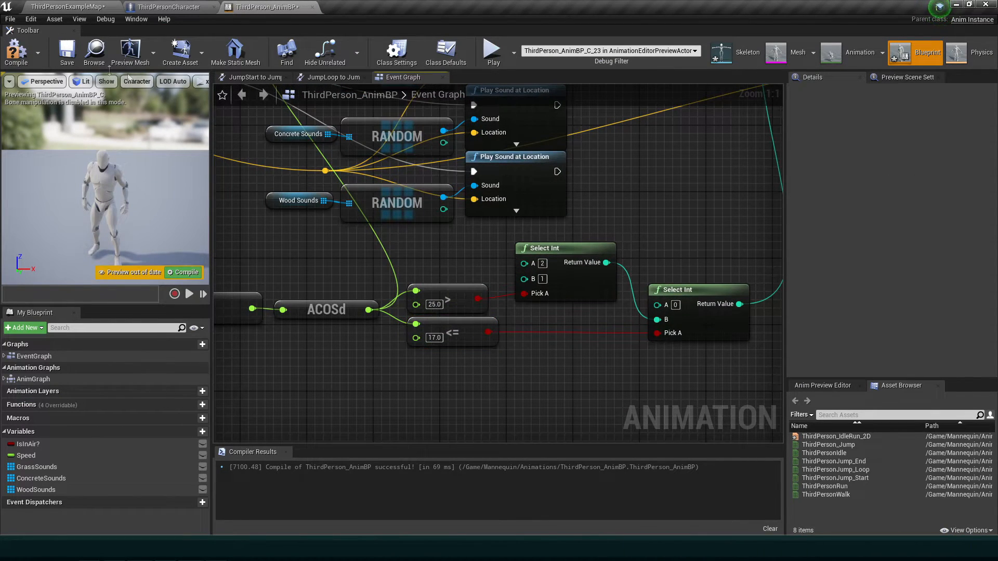
Step: Playtest the character along the grass, concrete and wood slope boundaries to check the footstep sounds and printed angles
click(494, 52)
key(w)
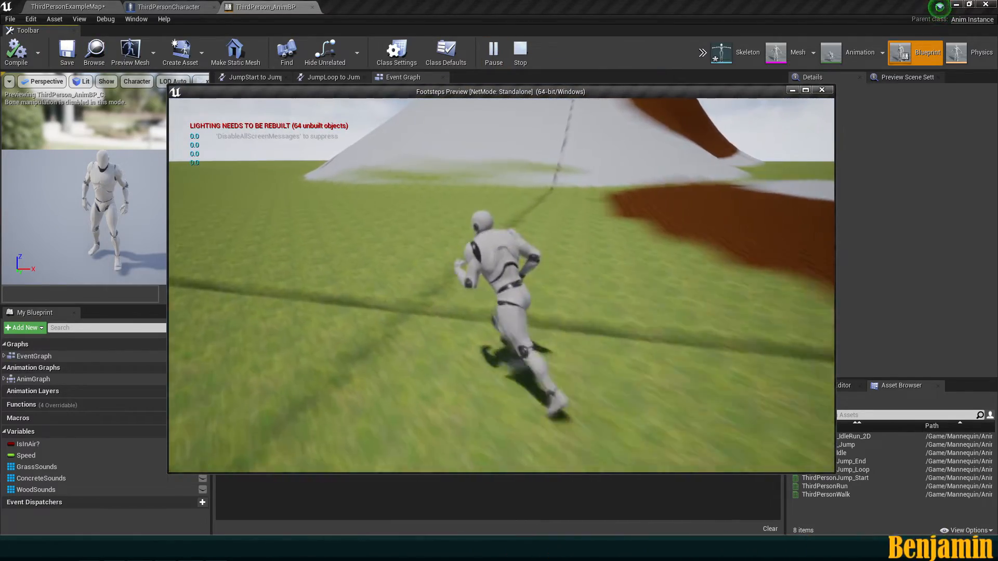
key(a)
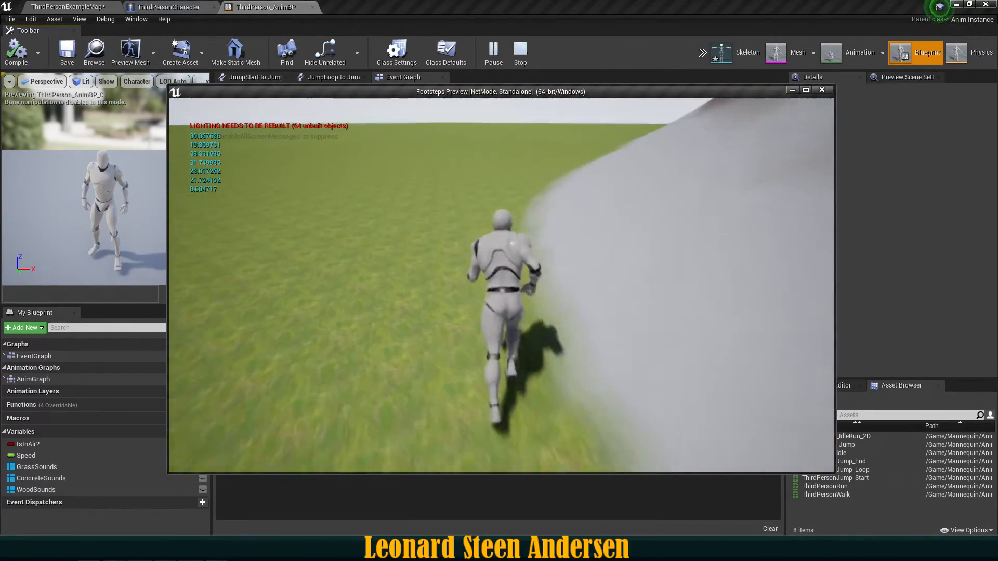
key(d)
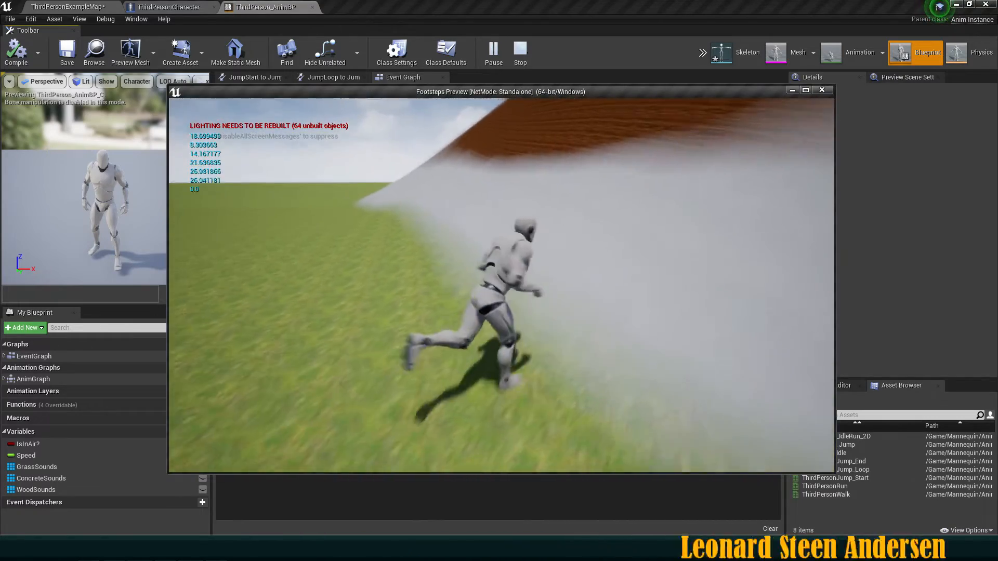
key(a)
key(a)
key(d)
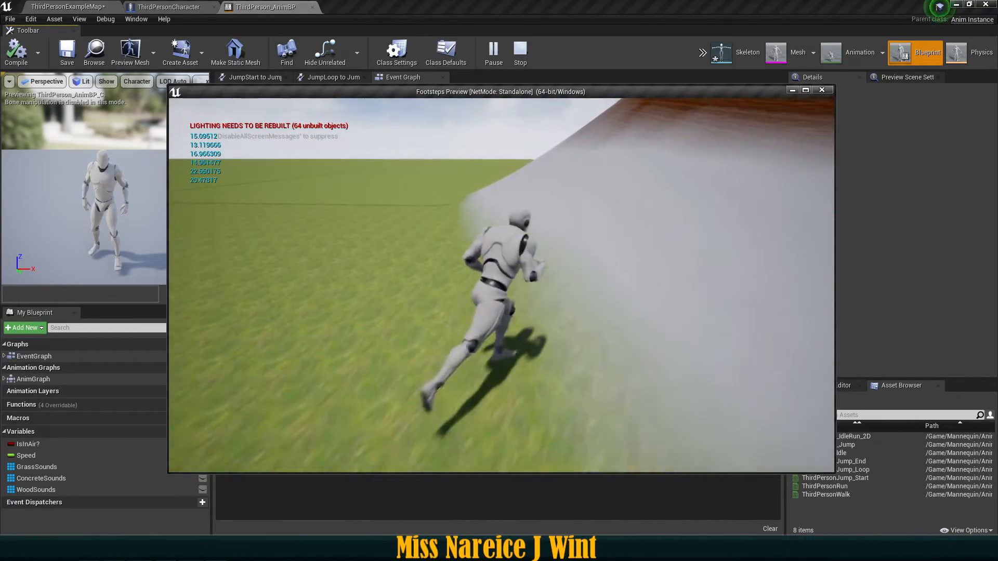
key(a)
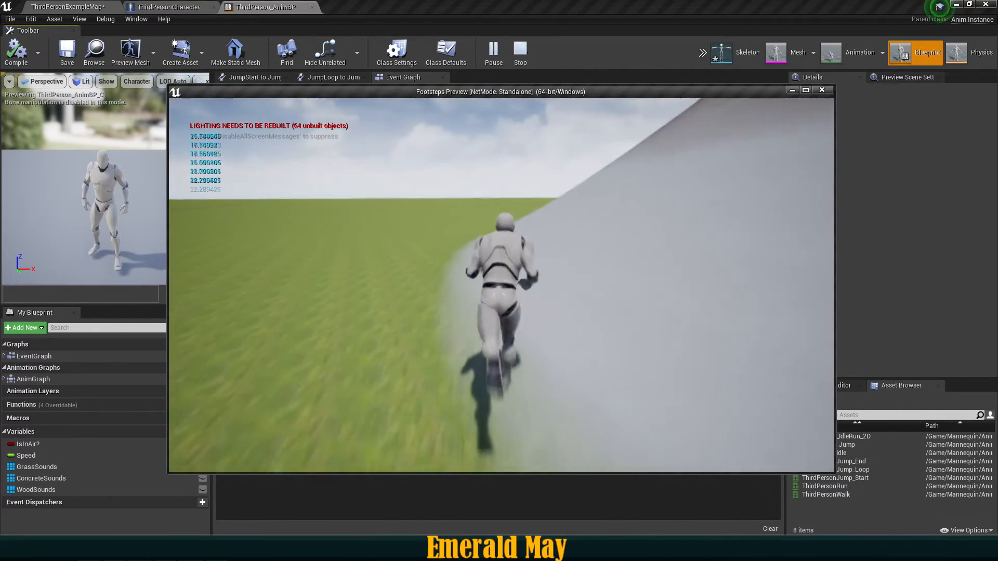
key(d)
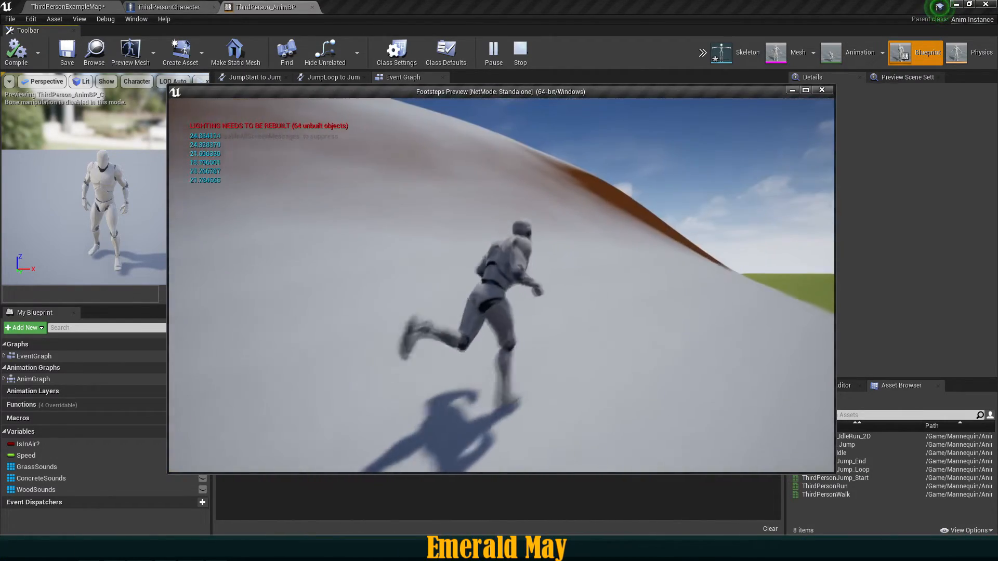
key(w)
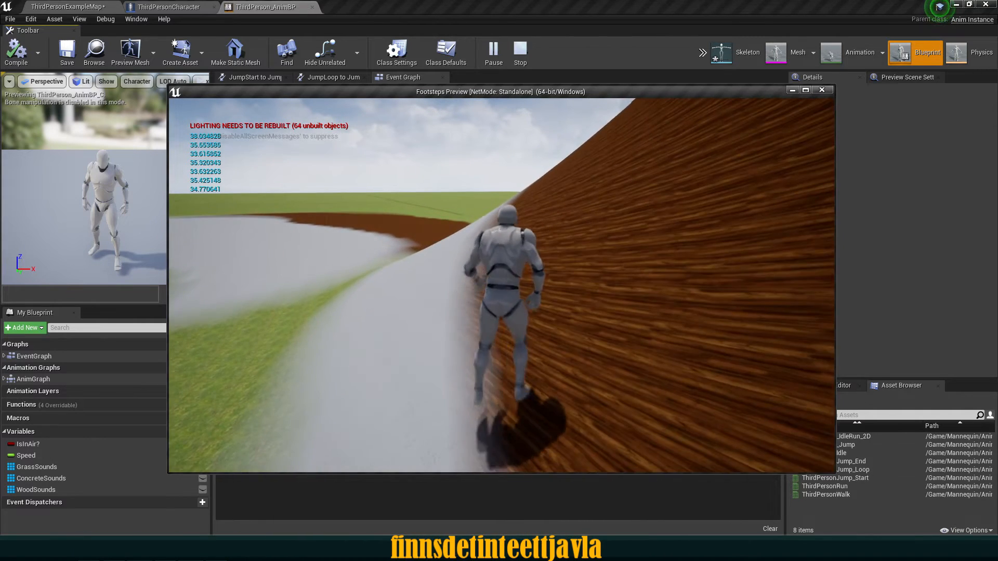
key(Escape)
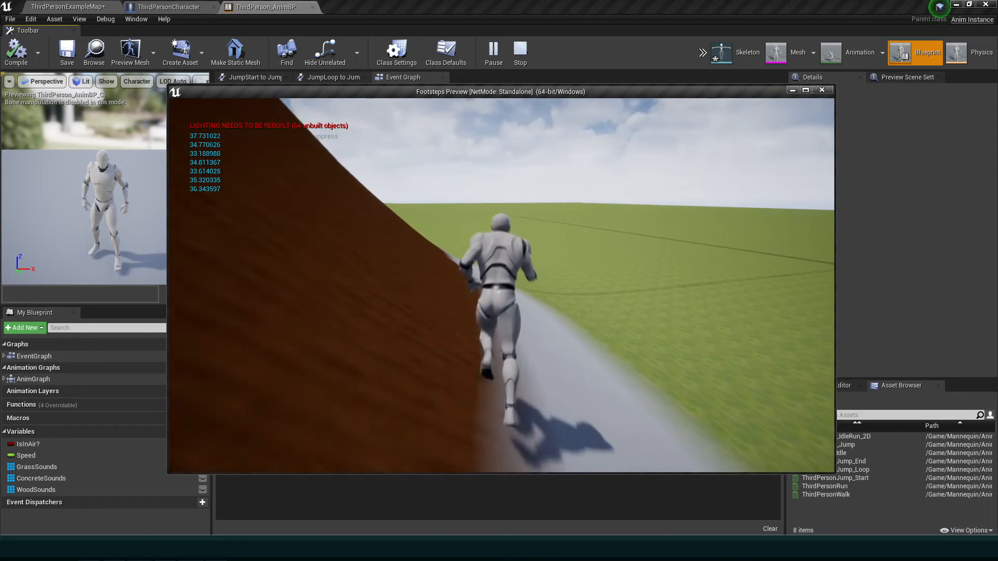
Step: End the playtest and set the greater-than angle comparison's threshold to 37
key(Escape)
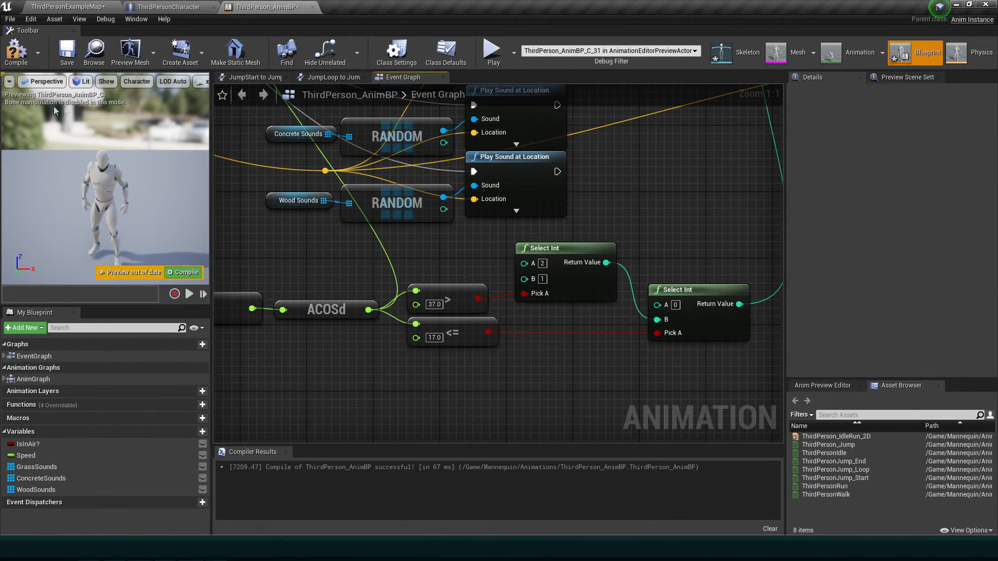
scroll(464, 293, down, 2)
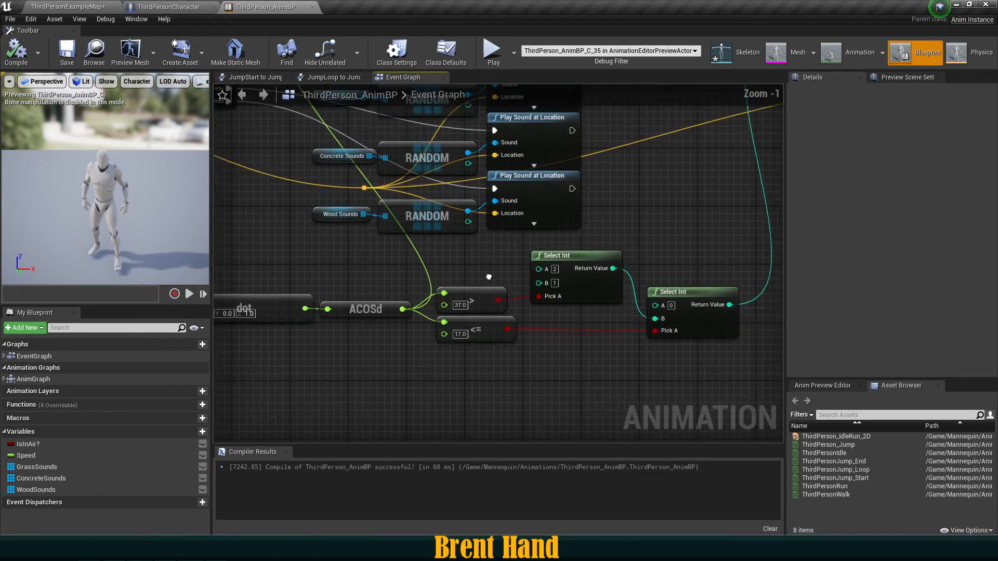
Step: Remove the Print String debug nodes and connect the surface switch's Auto output directly to Switch on Int, compiling the blueprint
drag(491, 151, 487, 196)
right_drag(487, 197, 420, 210)
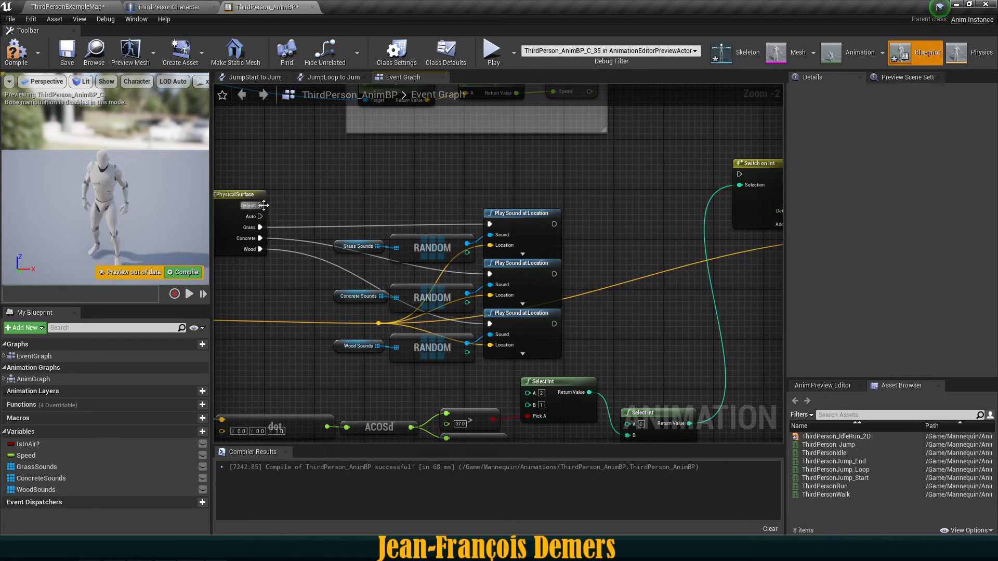
drag(746, 179, 745, 178)
right_drag(682, 249, 537, 236)
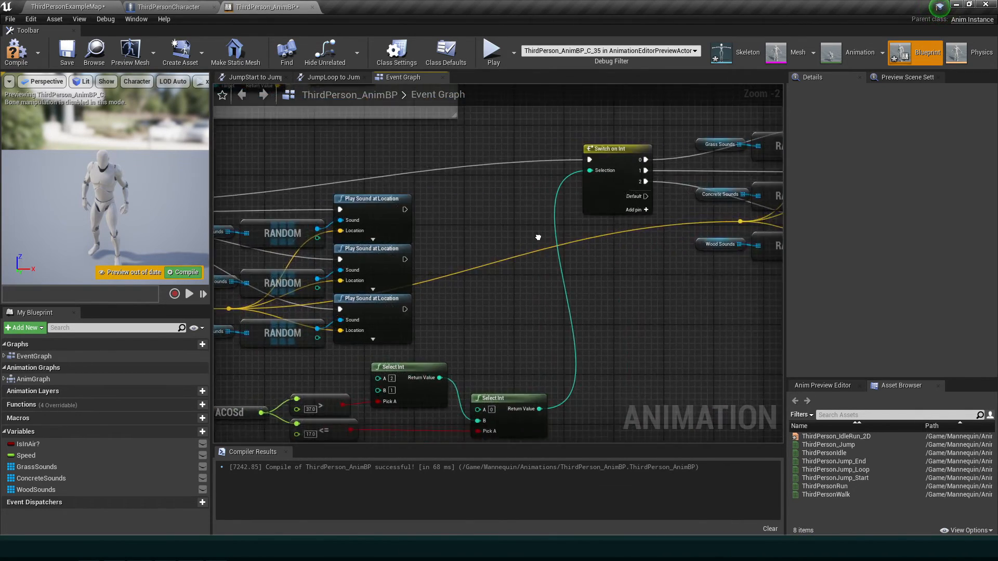
scroll(406, 195, down, 1)
right_drag(406, 194, 504, 128)
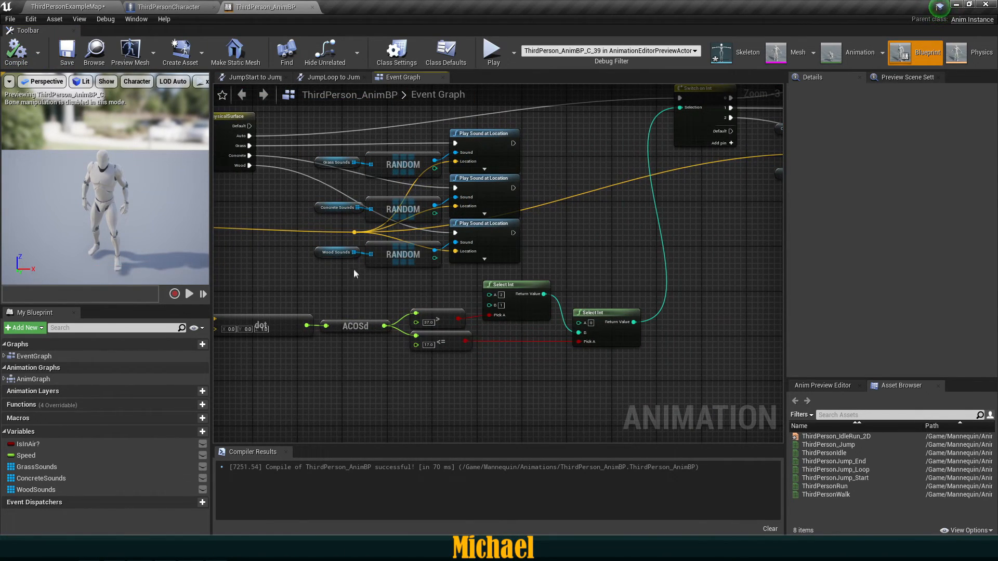
Step: Playtest the finished setup, running over the concrete and wood slopes to check the footstep sounds
right_drag(354, 270, 386, 260)
click(489, 61)
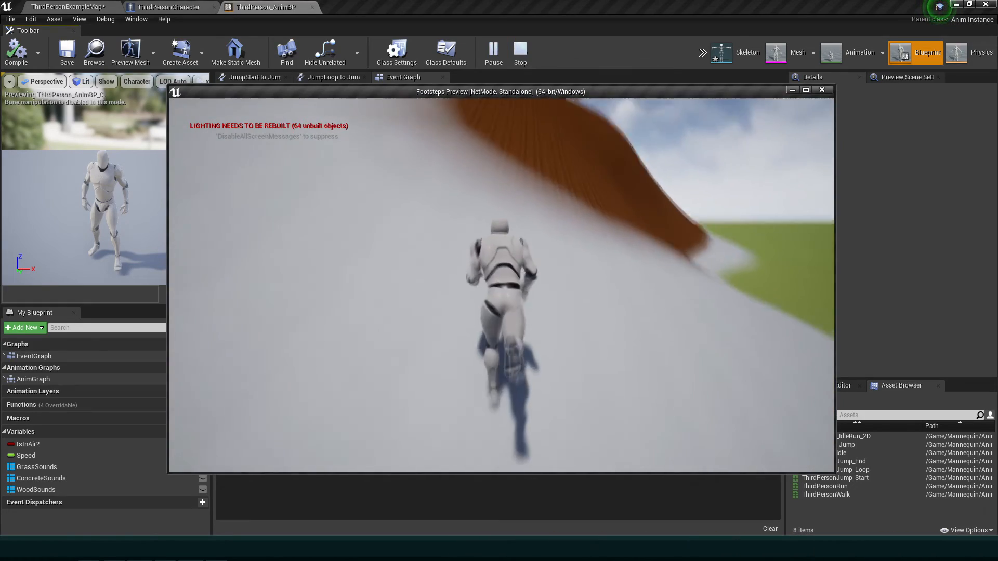
key(w)
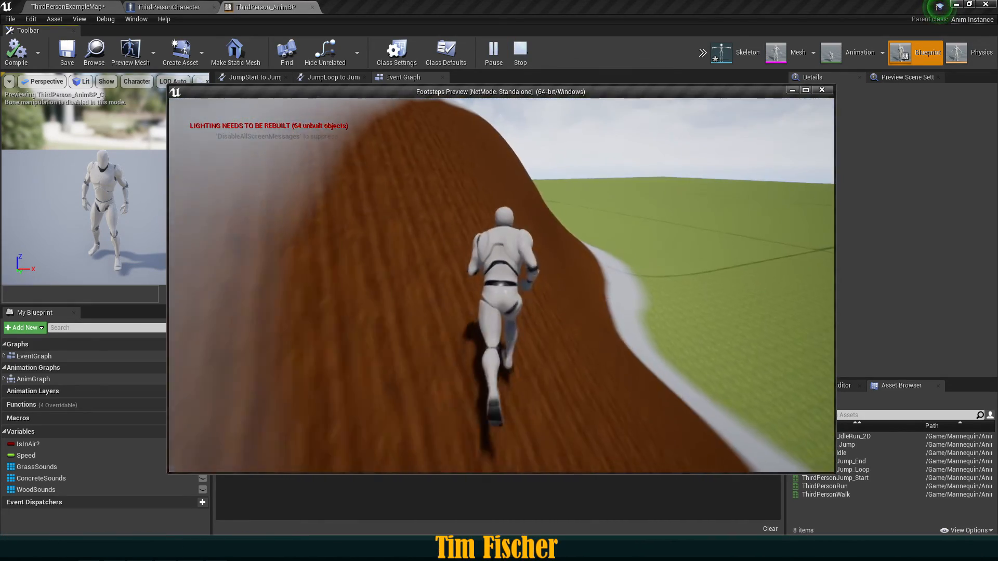